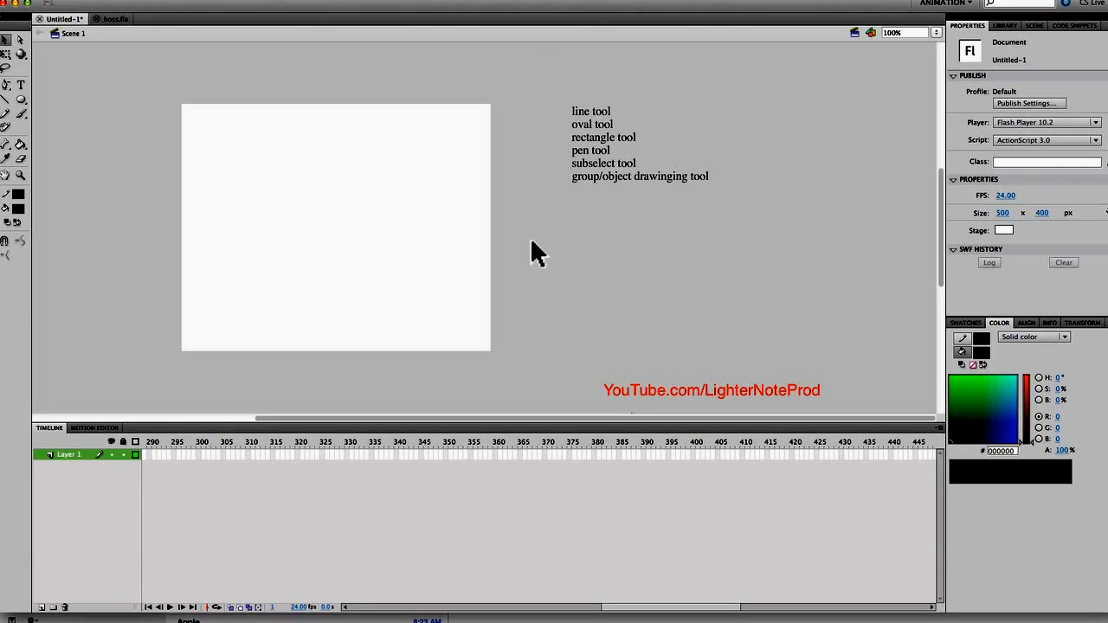
pyautogui.moveTo(549, 99); pyautogui.dragTo(719, 207)
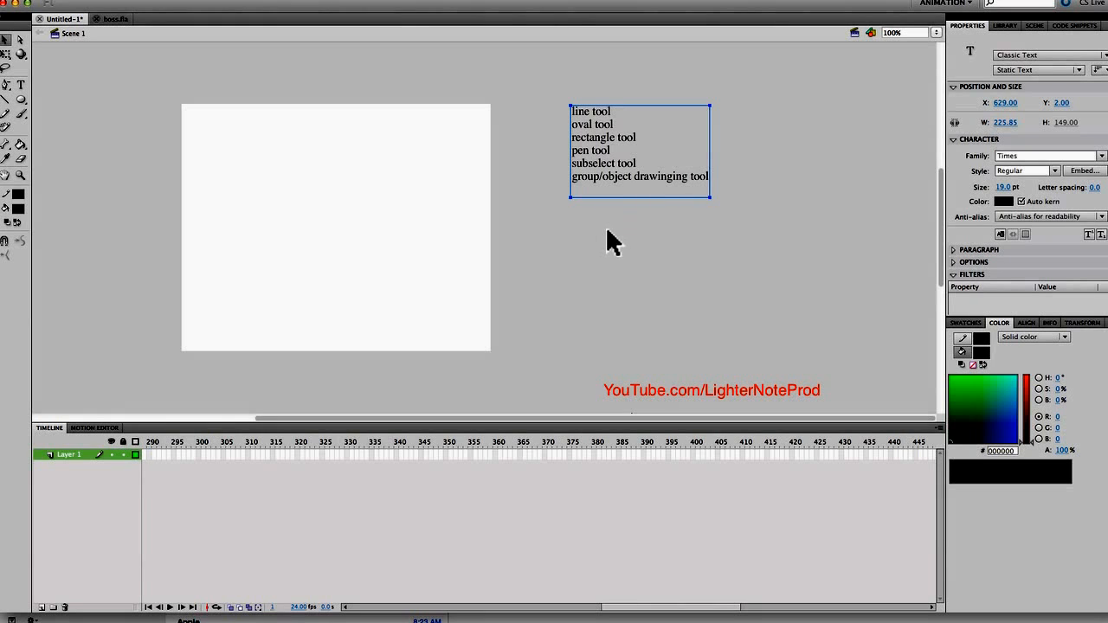
pyautogui.click(646, 266)
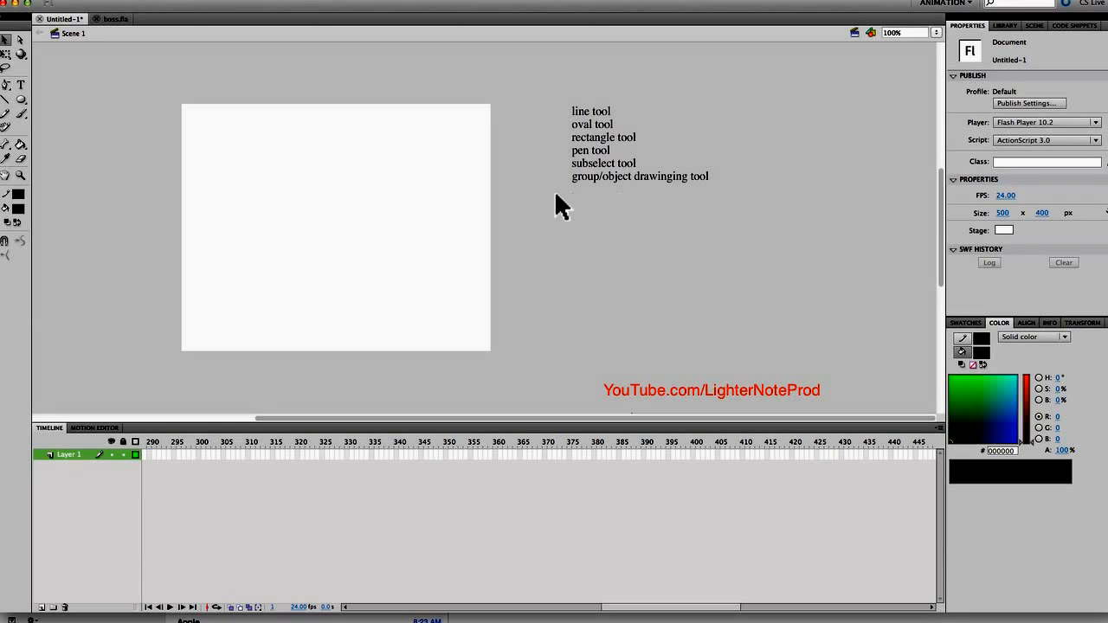
# Step: Place Symbol 2 from the library beside the stage below the tool list, and enlarge it proportionally to about 297 × 304 px
pyautogui.click(1005, 25)
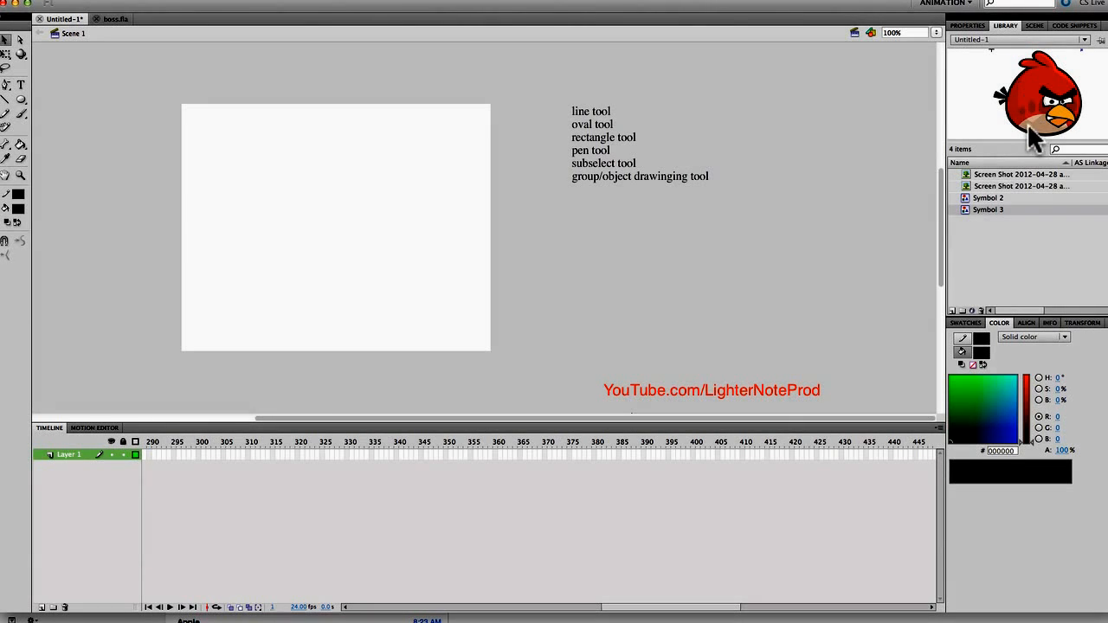
pyautogui.click(981, 195)
pyautogui.moveTo(852, 169); pyautogui.dragTo(580, 248)
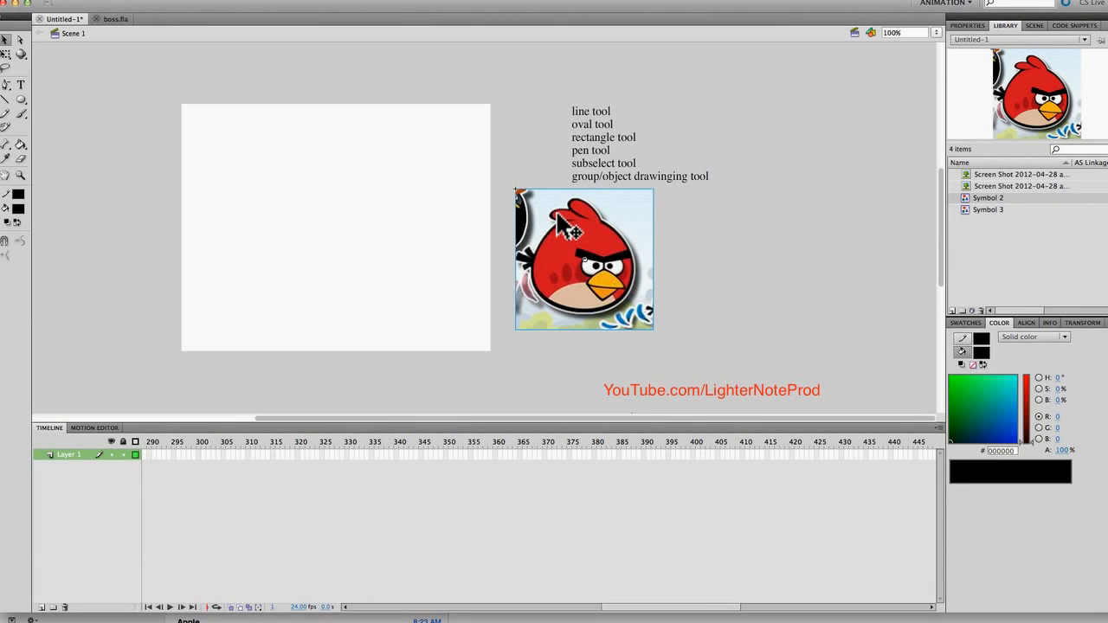
pyautogui.press('q')
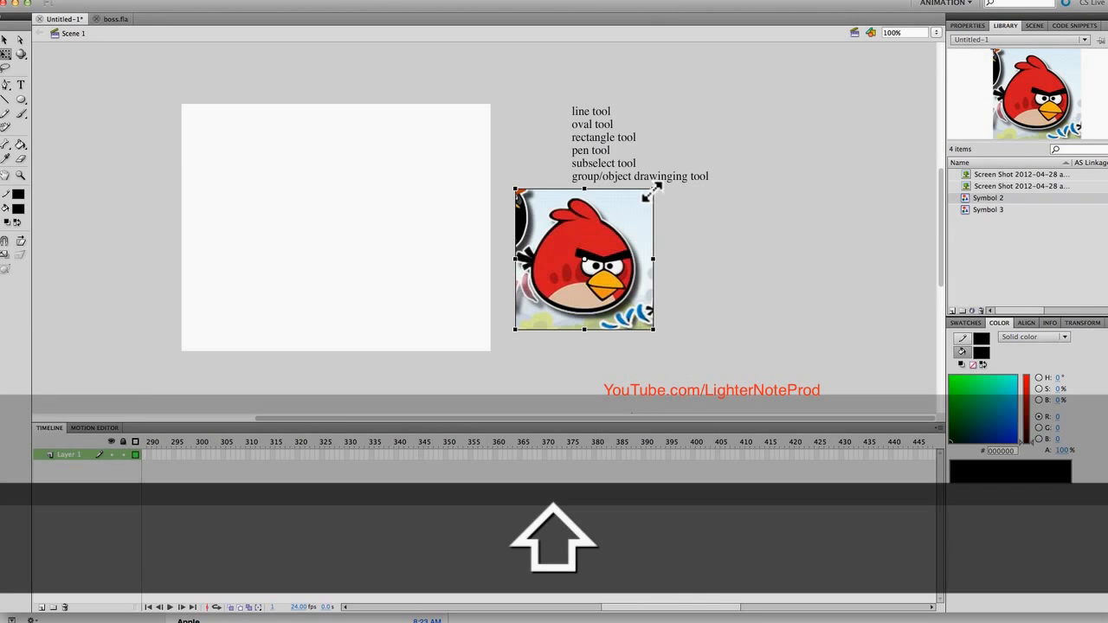
pyautogui.moveTo(655, 187); pyautogui.dragTo(678, 178)
pyautogui.moveTo(605, 251); pyautogui.dragTo(610, 256)
pyautogui.click(700, 240)
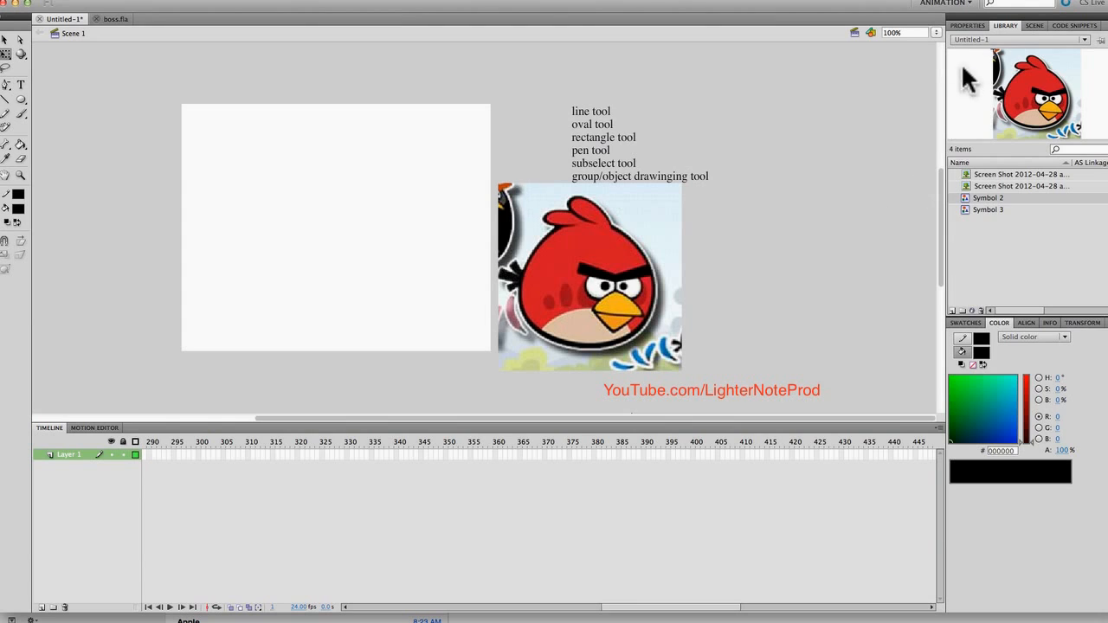
# Step: Set the document size to 1000 × 1000 px
pyautogui.click(969, 25)
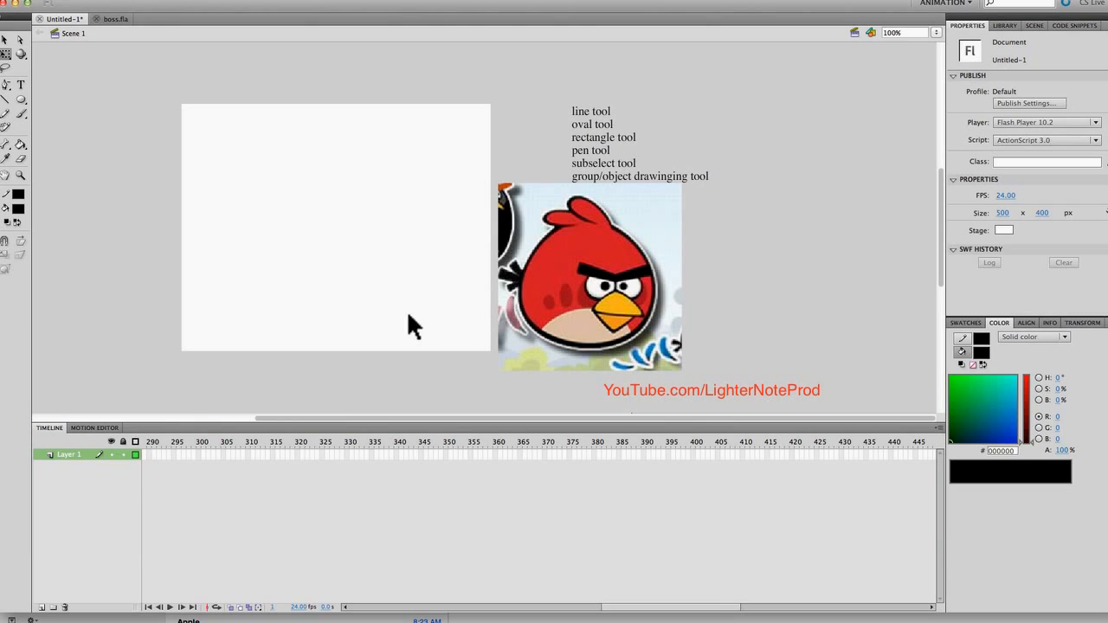
pyautogui.click(1004, 213)
pyautogui.write('1000')
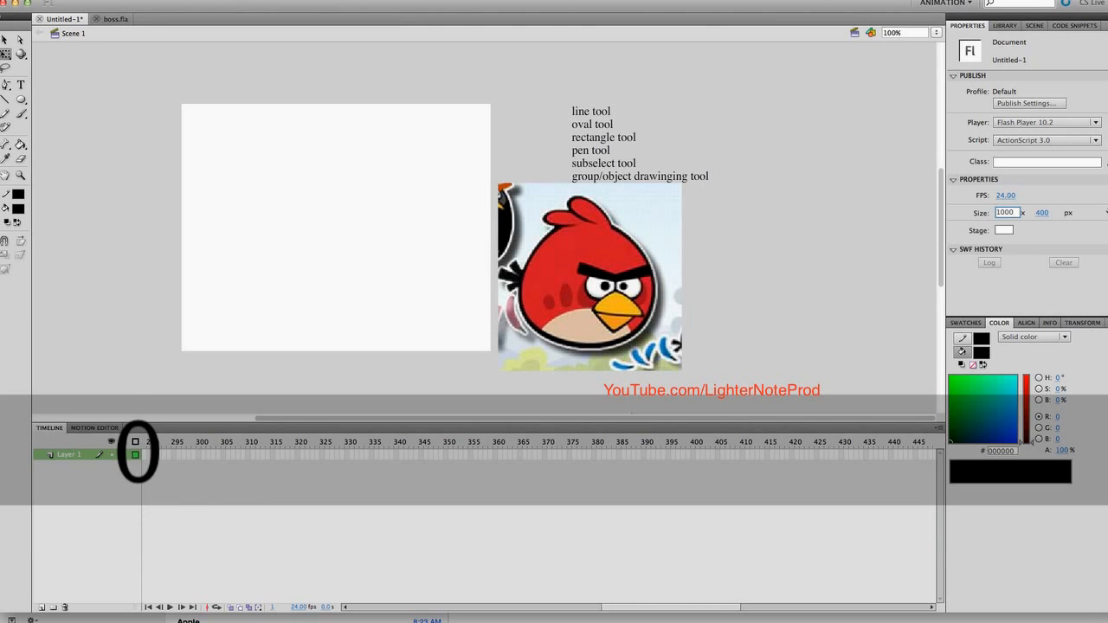
pyautogui.press('Return')
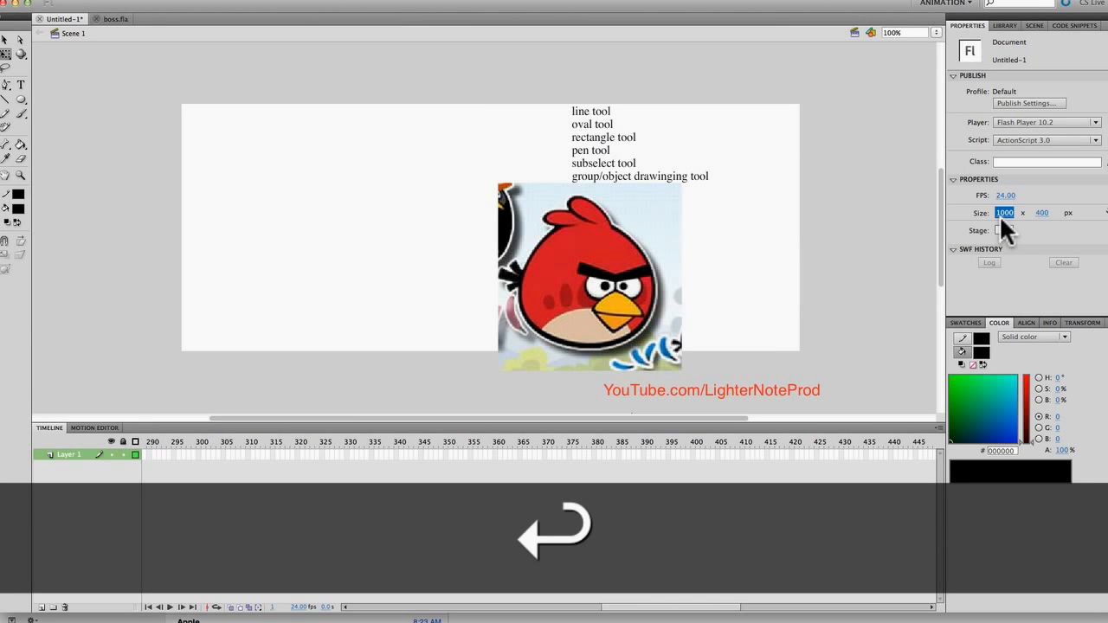
pyautogui.click(1041, 213)
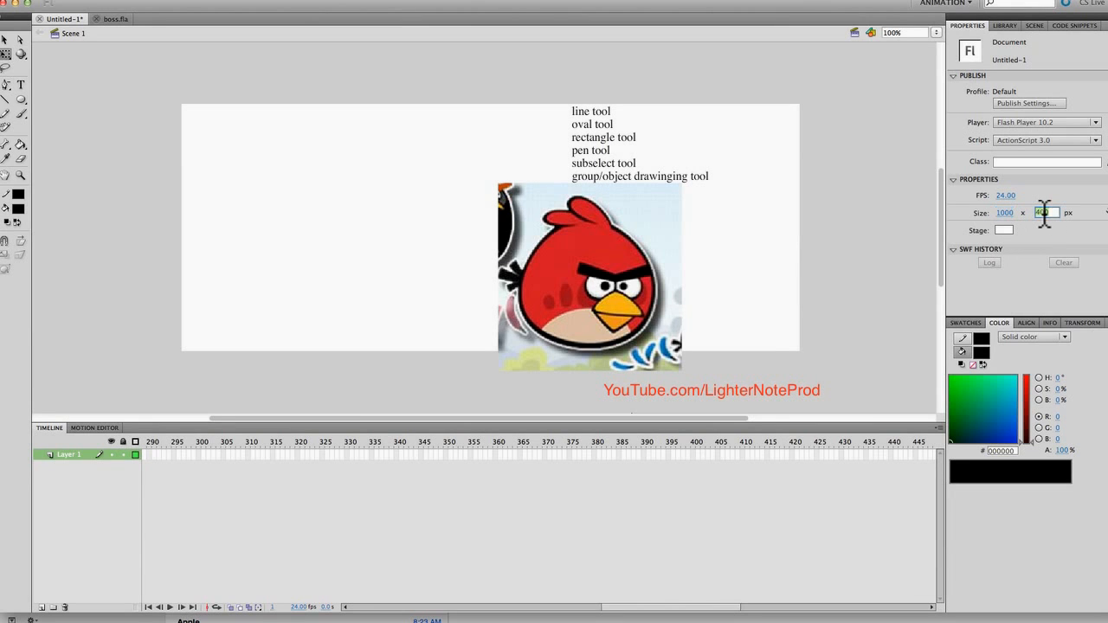
pyautogui.write('1000')
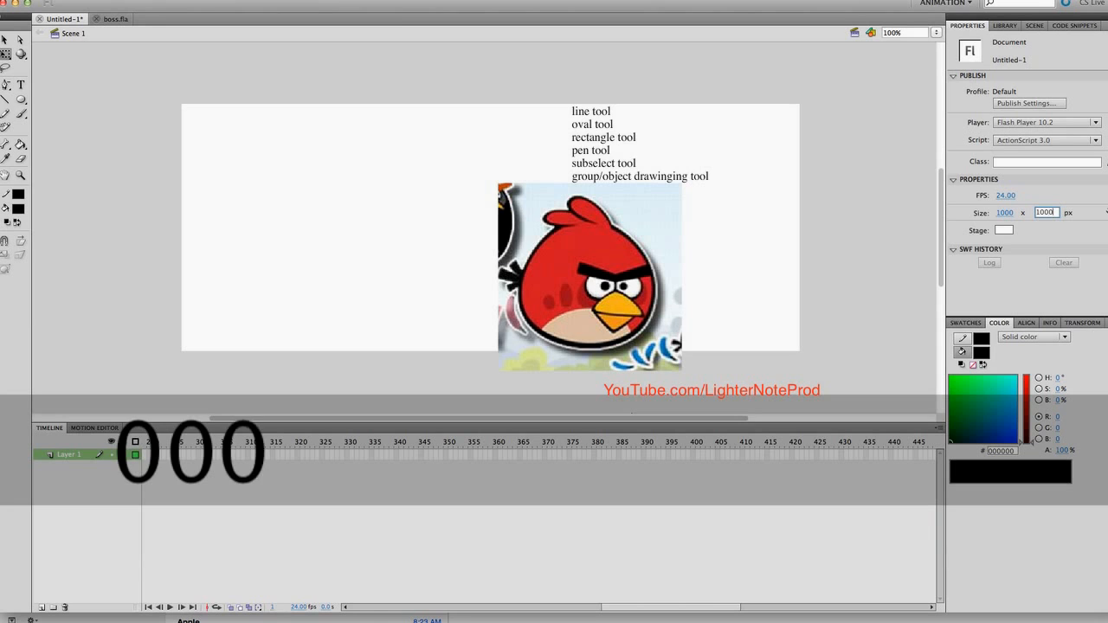
pyautogui.press('Return')
# Step: Move the bird image sideways, clear of the drawing area, to about X 673, Y 141, and deselect it
pyautogui.scroll(-1, 338, 271)
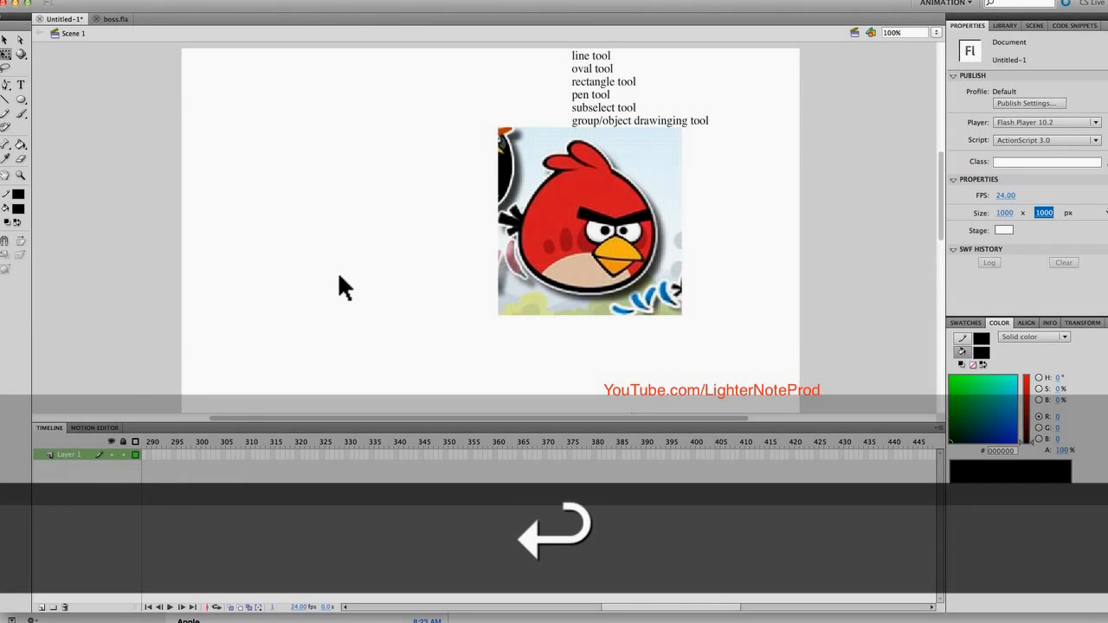
pyautogui.scroll(-3, 338, 271)
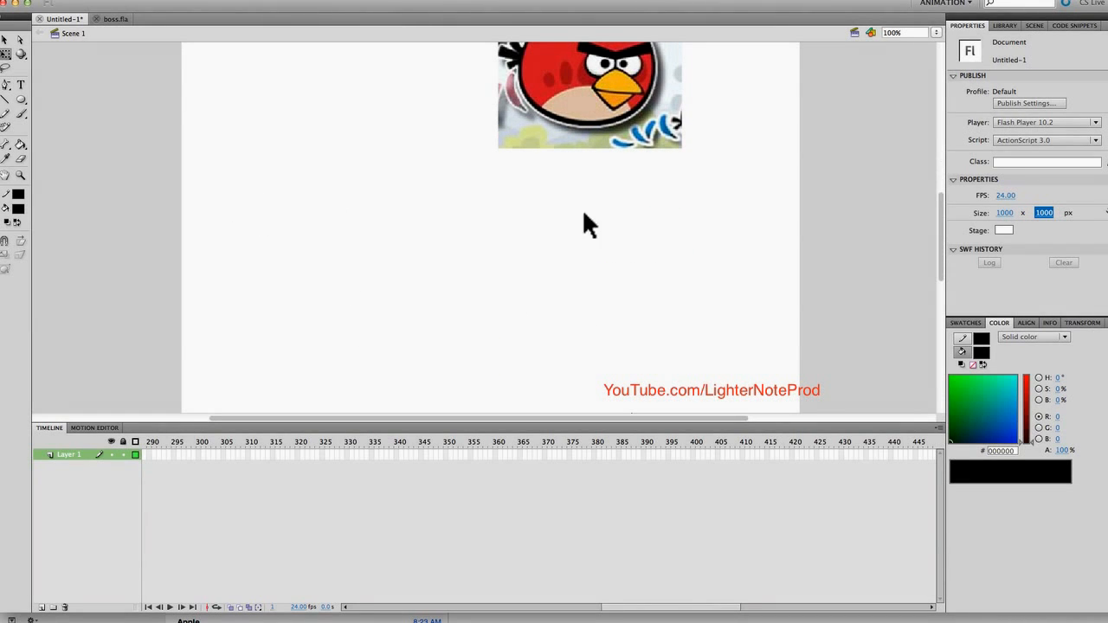
pyautogui.scroll(4, 522, 251)
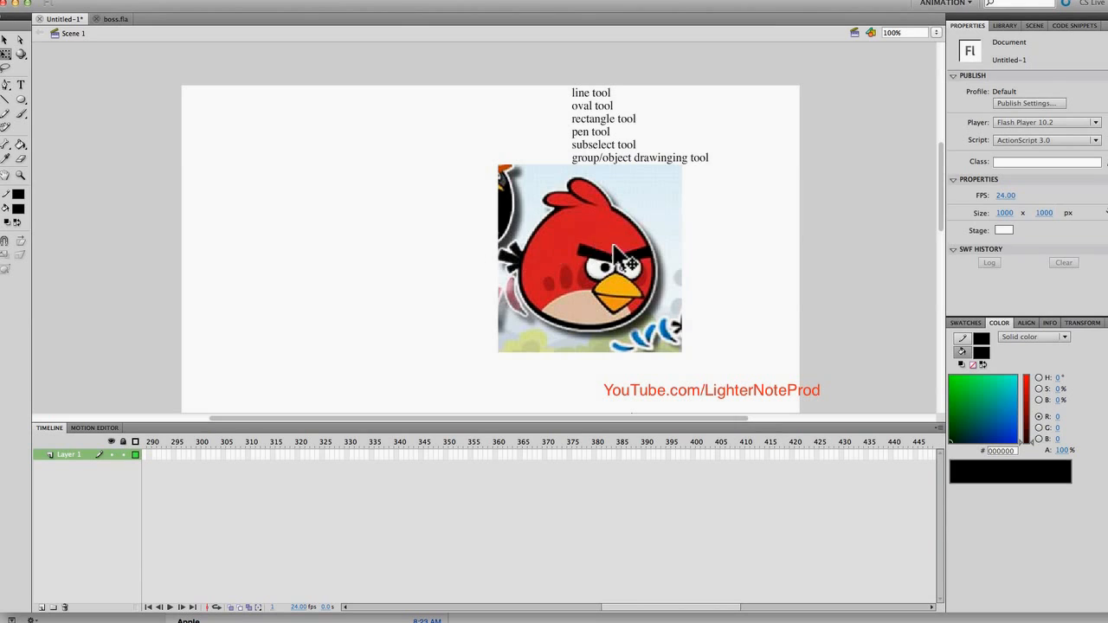
pyautogui.moveTo(588, 255); pyautogui.dragTo(688, 255)
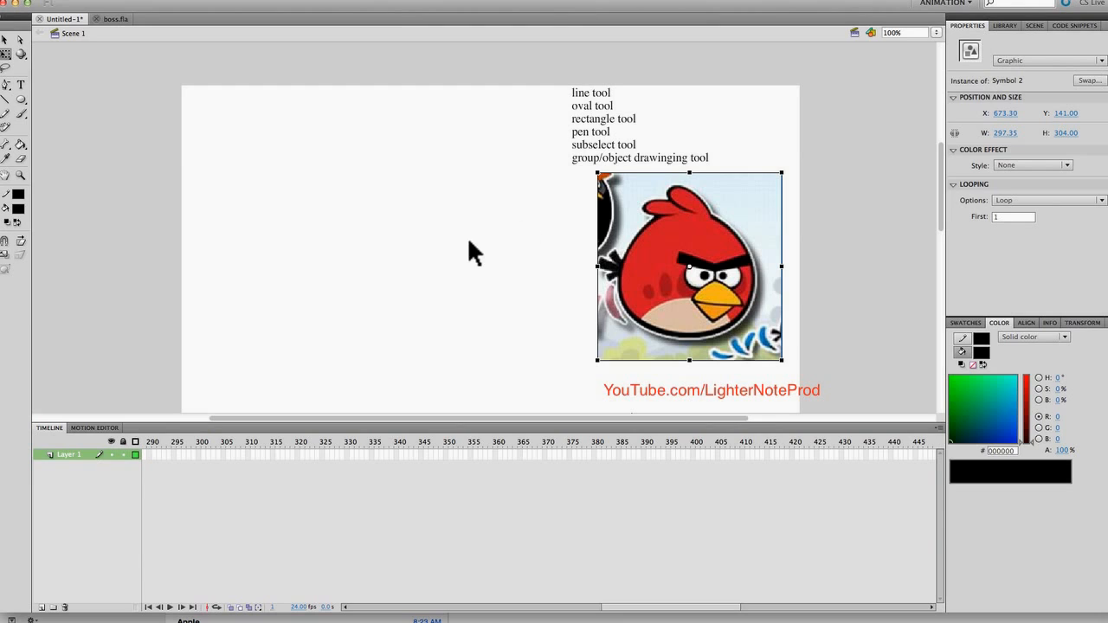
pyautogui.click(425, 230)
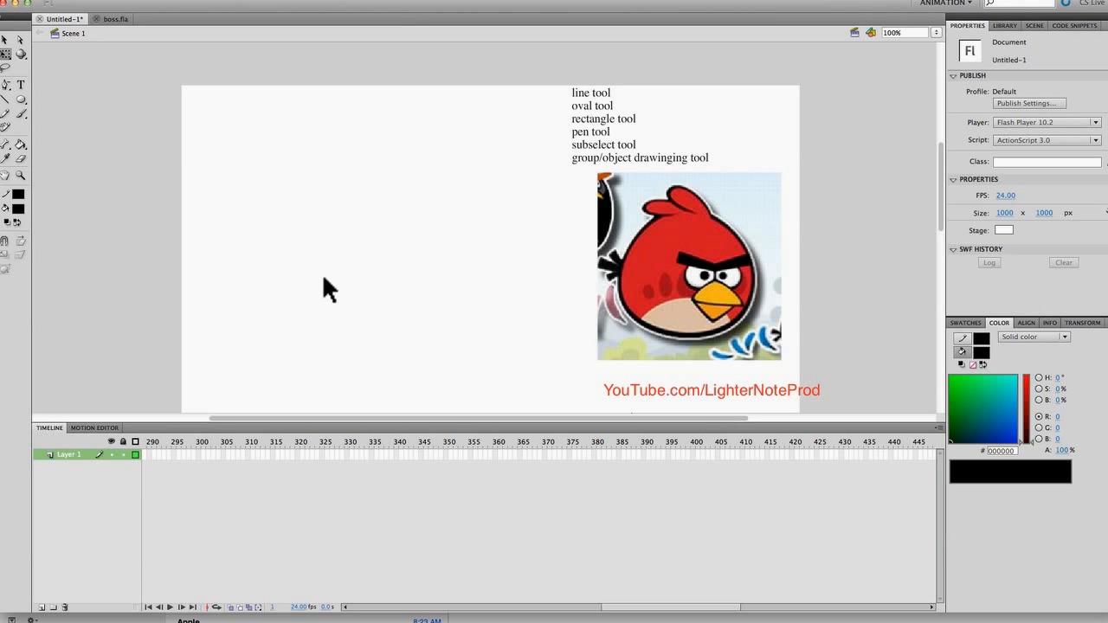
# Step: Draw a rectangle about 285 px wide with a solid black stroke of 10 and no fill in the empty area beside the bird
pyautogui.scroll(-3, 346, 253)
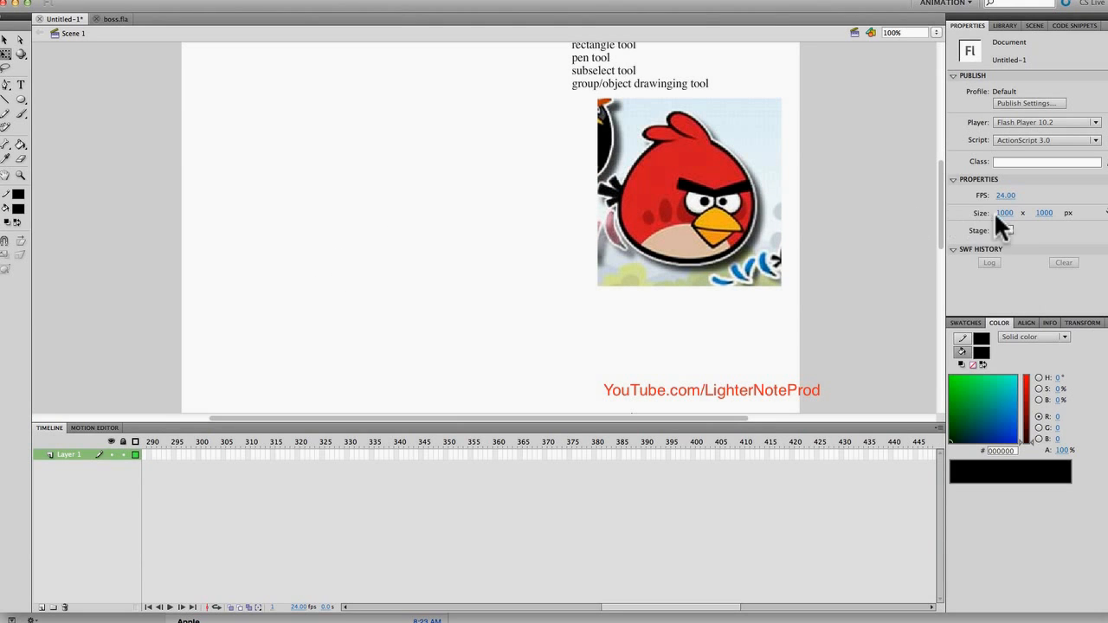
pyautogui.scroll(2, 370, 213)
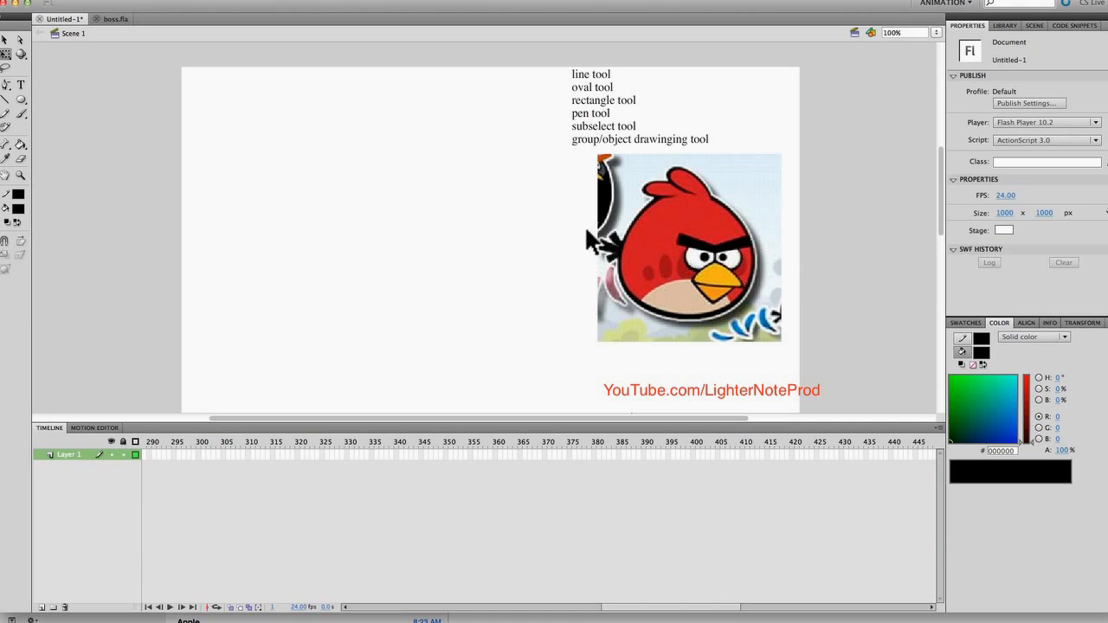
pyautogui.press('r')
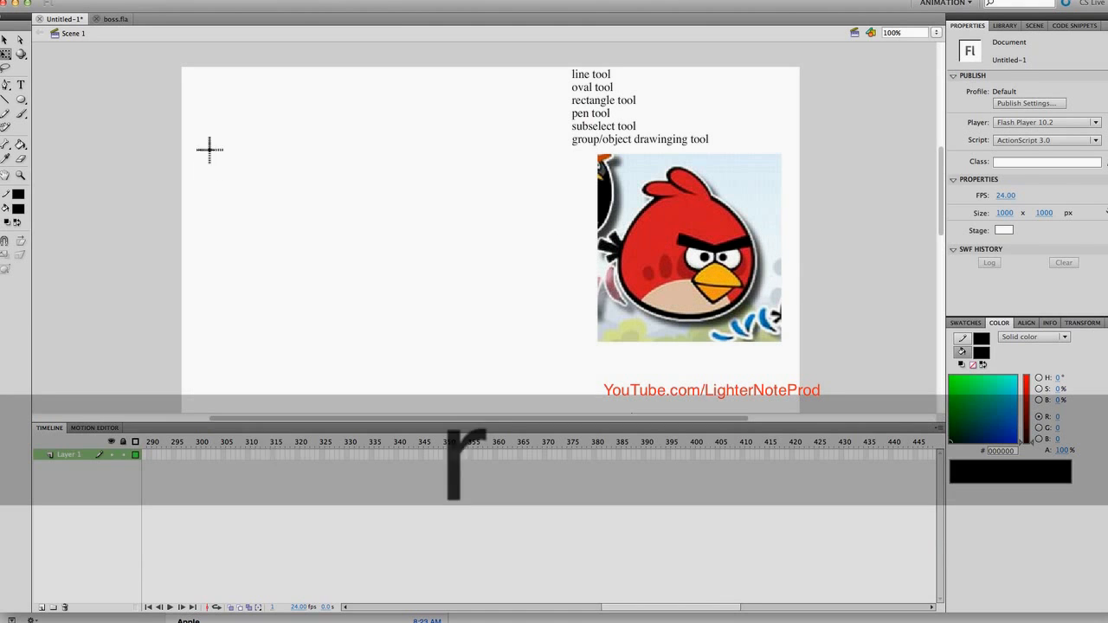
pyautogui.click(17, 209)
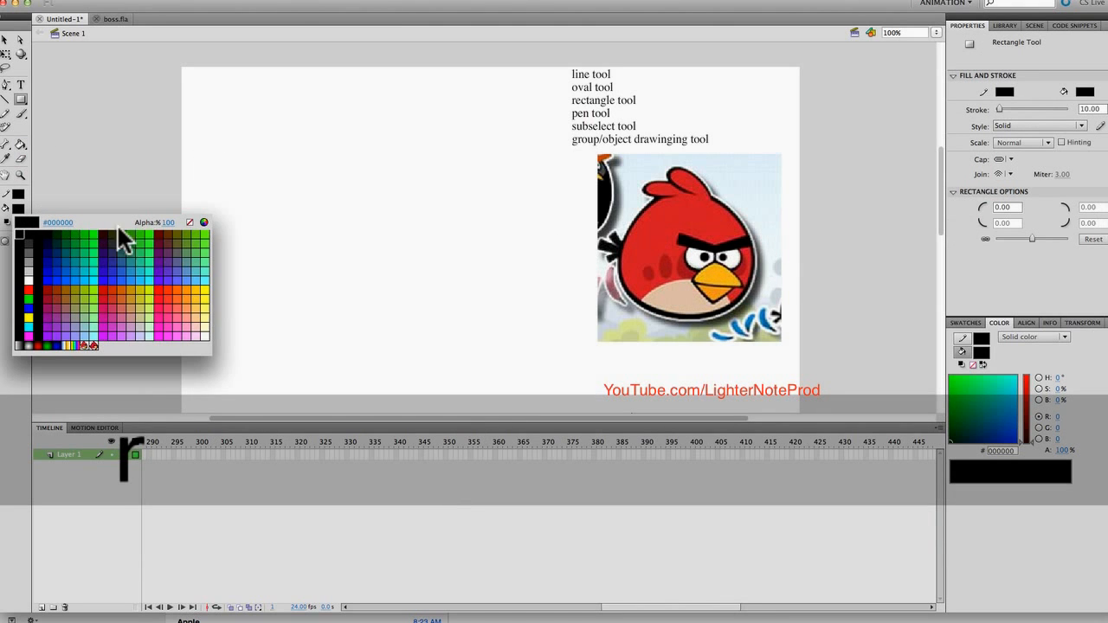
pyautogui.click(189, 222)
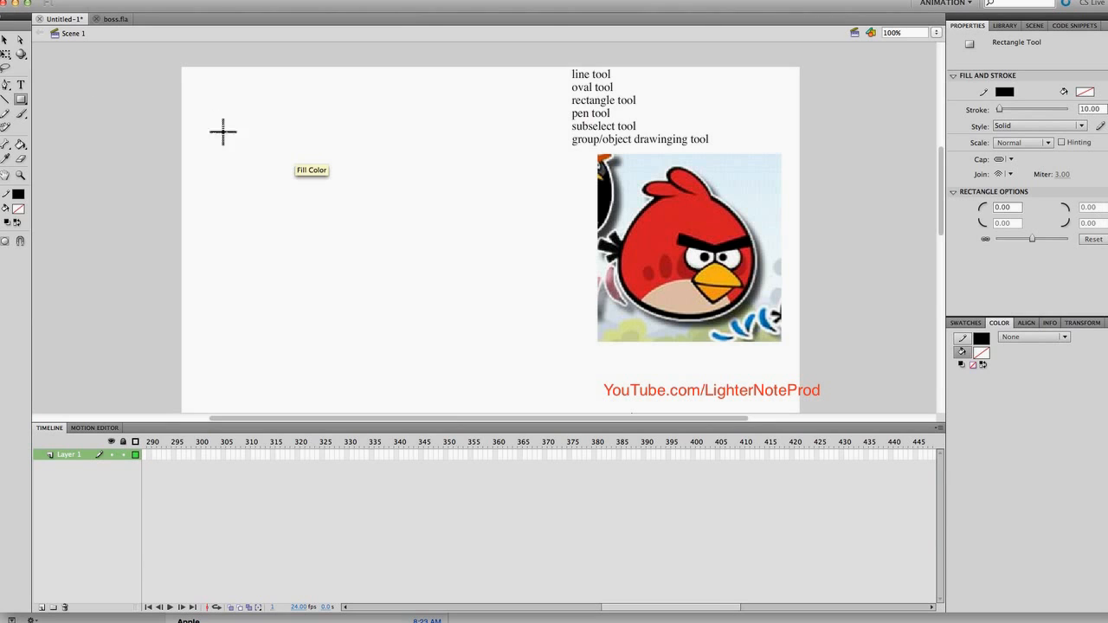
pyautogui.moveTo(288, 148)
pyautogui.mouseDown()
pyautogui.moveTo(297, 193)
pyautogui.moveTo(466, 277)
pyautogui.mouseUp()
# Step: Bend the rectangle's bottom edge downward into a curve and pull both top corners inward with the Selection tool
pyautogui.press('v')
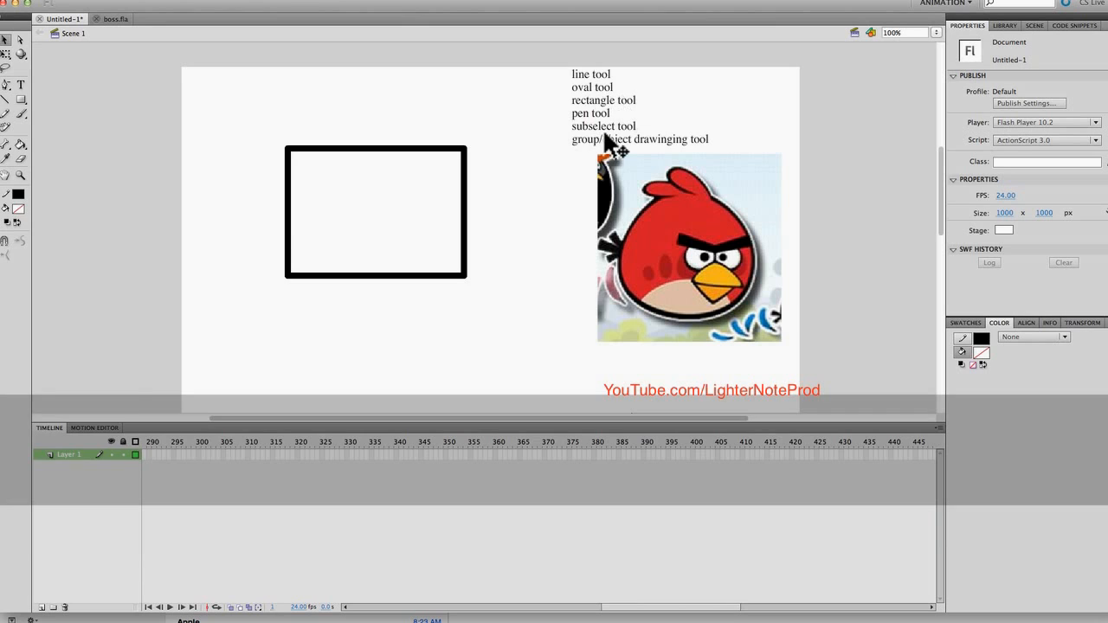
pyautogui.moveTo(378, 275); pyautogui.dragTo(379, 312)
pyautogui.moveTo(466, 149); pyautogui.dragTo(434, 170)
pyautogui.moveTo(297, 153); pyautogui.dragTo(312, 186)
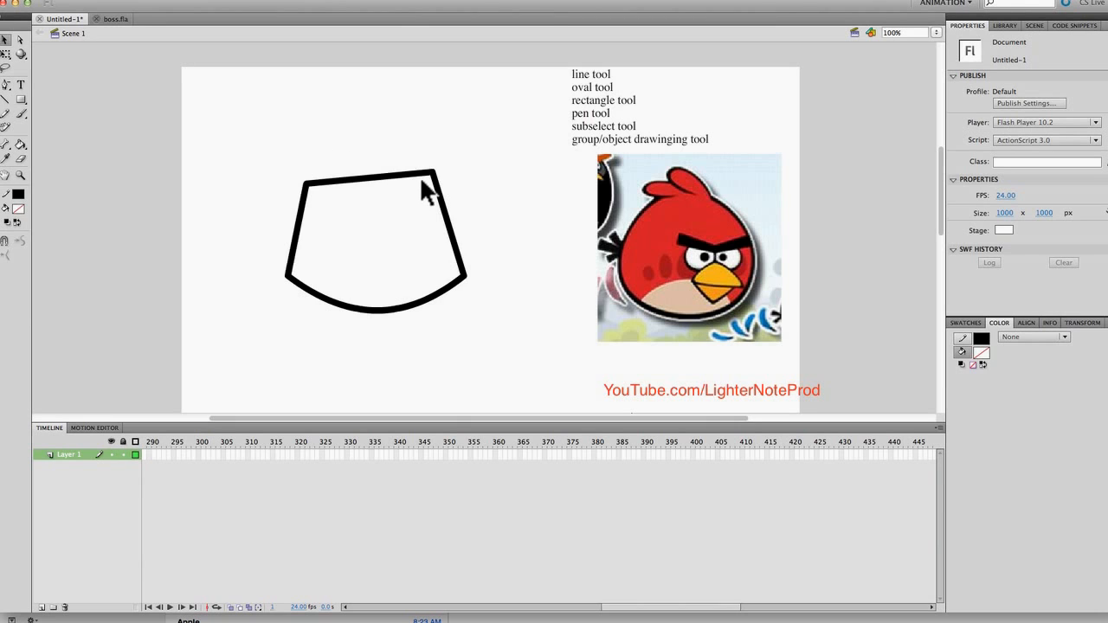
pyautogui.moveTo(437, 174); pyautogui.dragTo(442, 178)
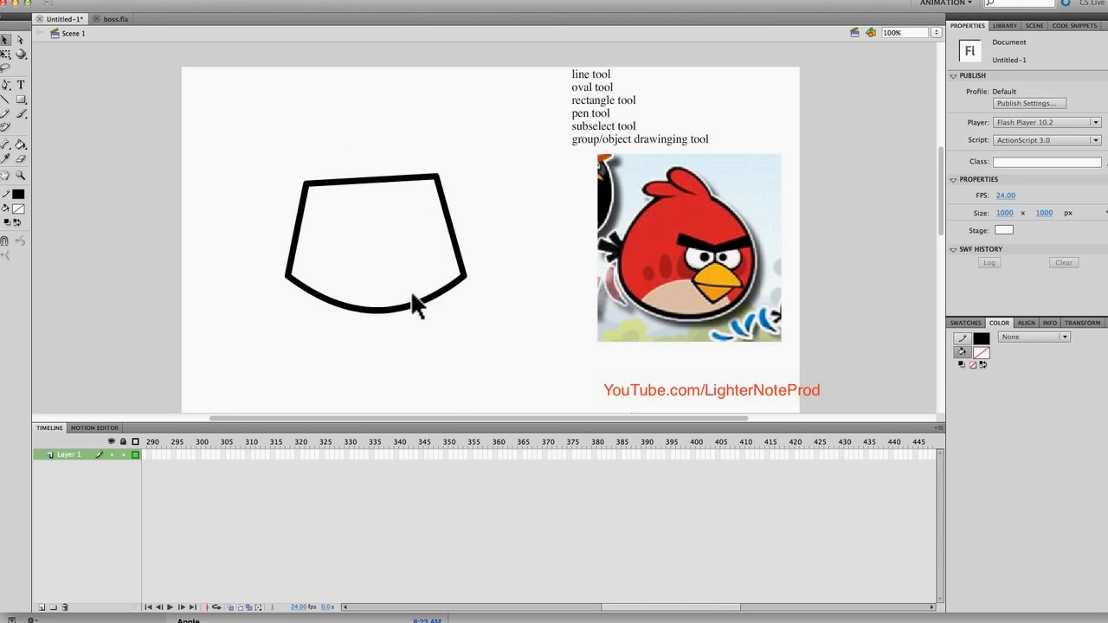
# Step: Lock Layer 1, transfer the whole outline in place to a new layer above it, and nudge the outline's upper-right corner outward
pyautogui.doubleClick(379, 309)
pyautogui.press('super+x')
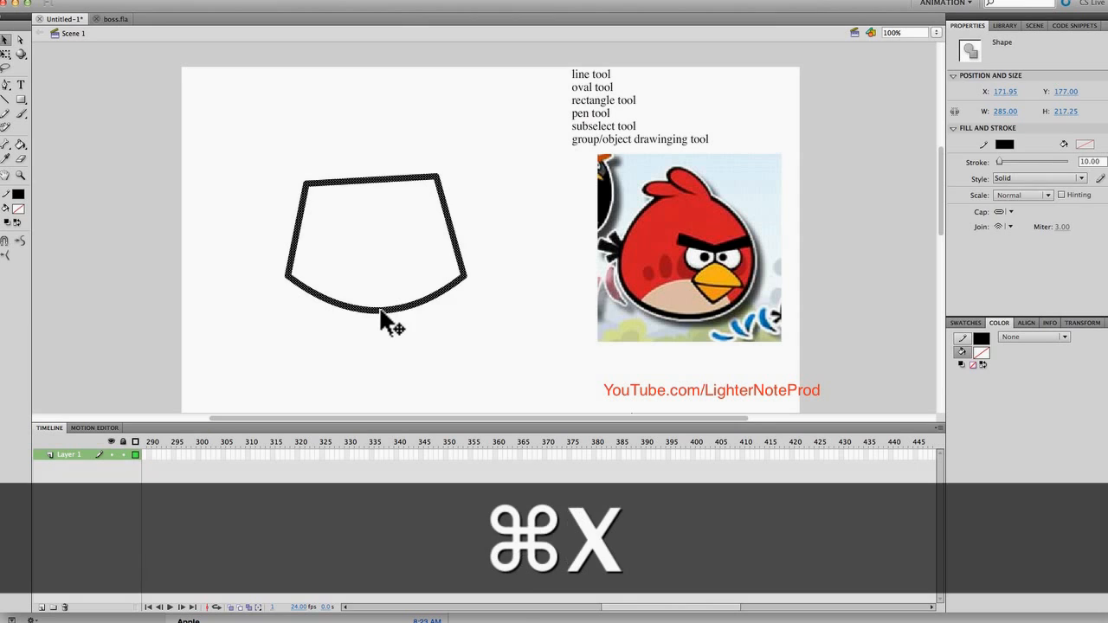
pyautogui.click(122, 455)
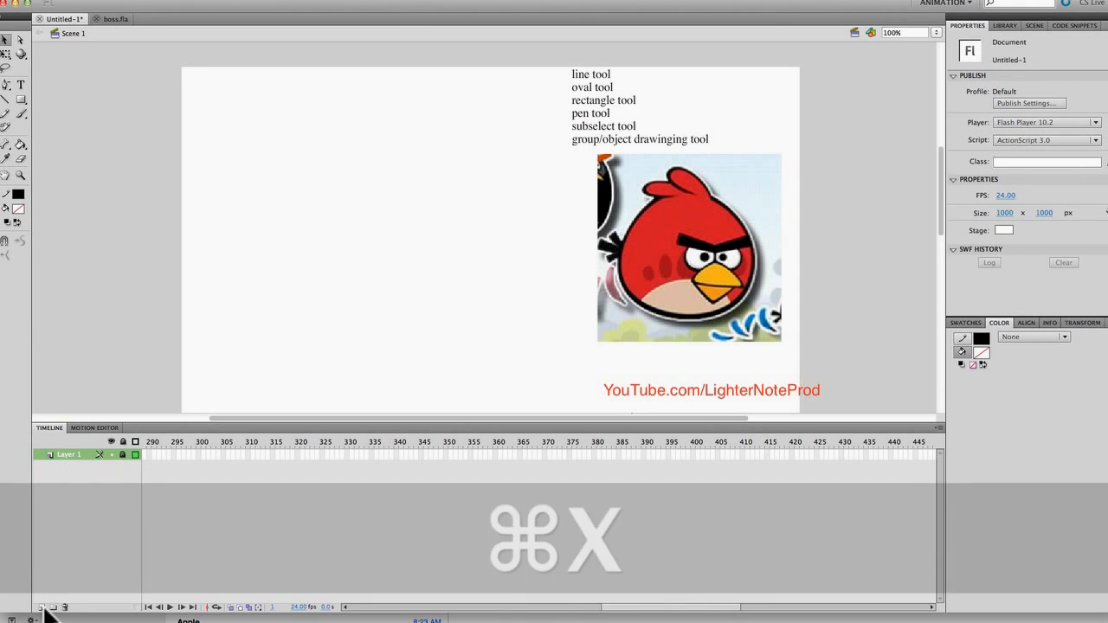
pyautogui.click(41, 607)
pyautogui.press('super+shift+v')
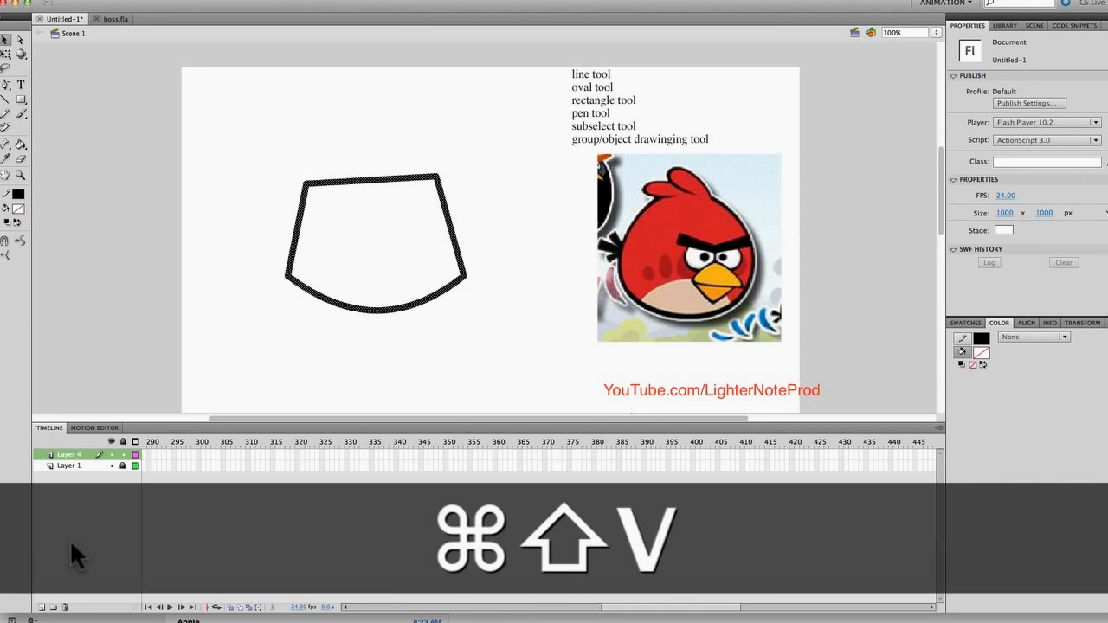
pyautogui.click(396, 228)
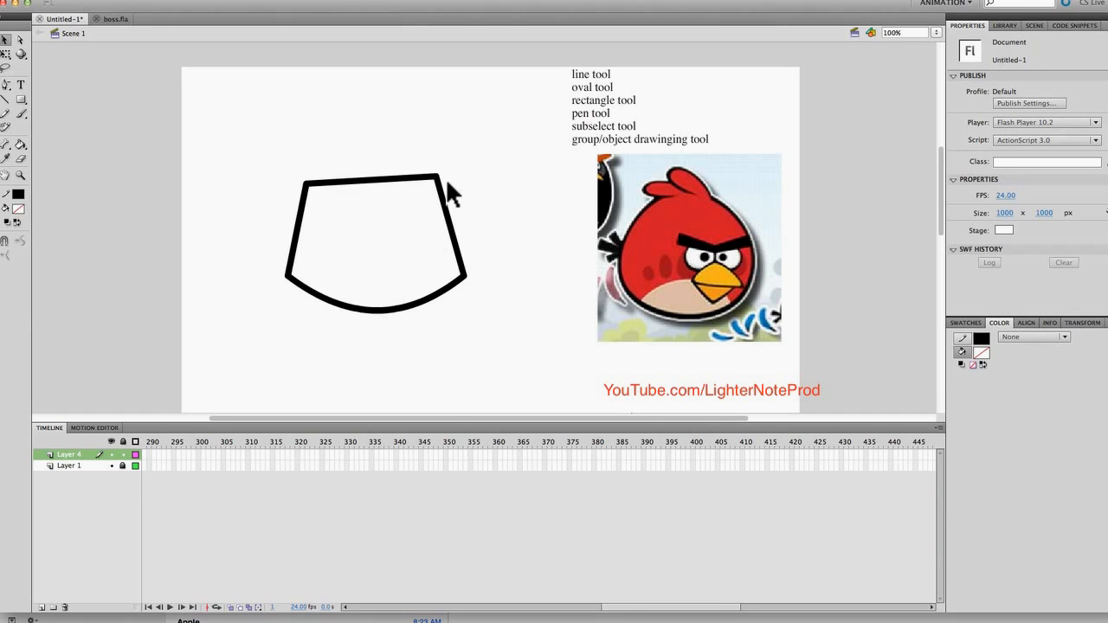
pyautogui.moveTo(438, 176); pyautogui.dragTo(442, 179)
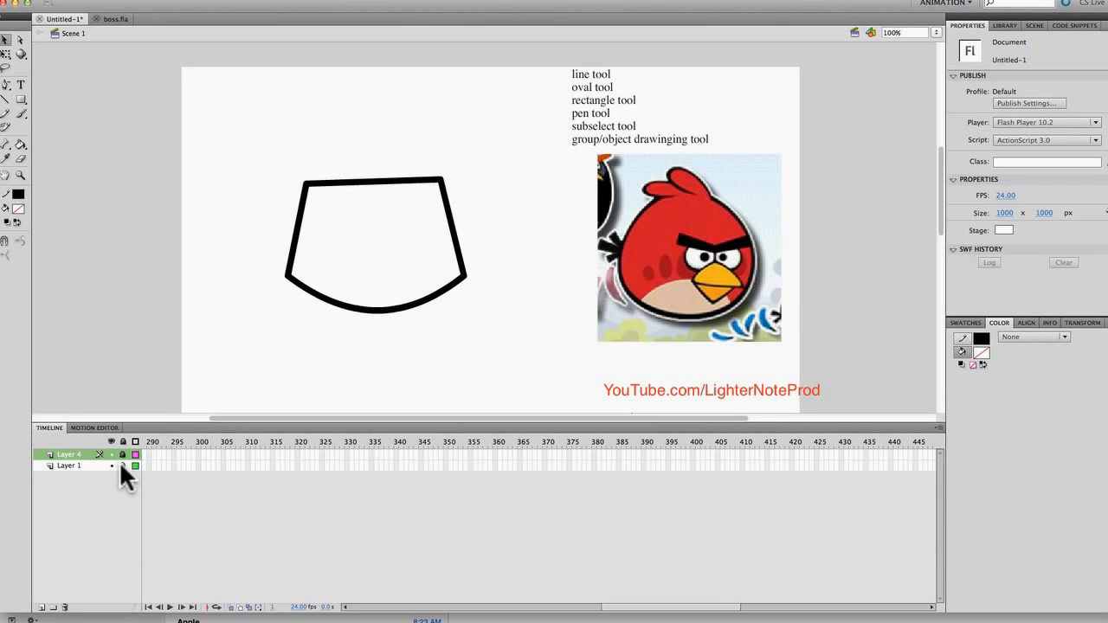
# Step: With the outline's layer locked and Layer 1 unlocked, move the bird image beneath the outline and set its alpha to 44%
pyautogui.moveTo(578, 269); pyautogui.dragTo(327, 252)
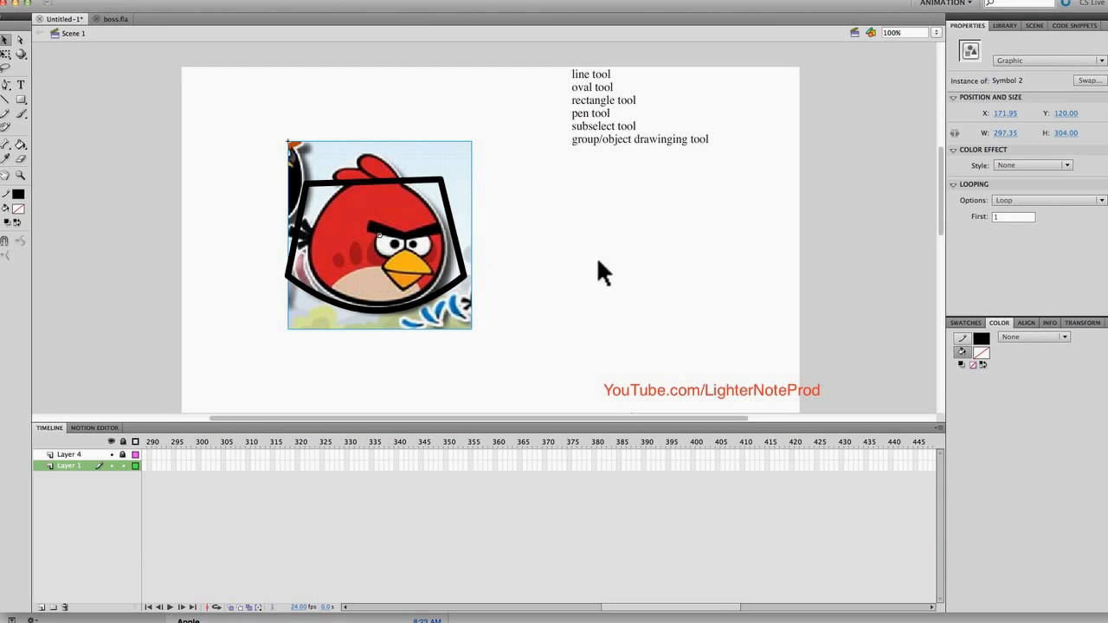
pyautogui.click(1063, 164)
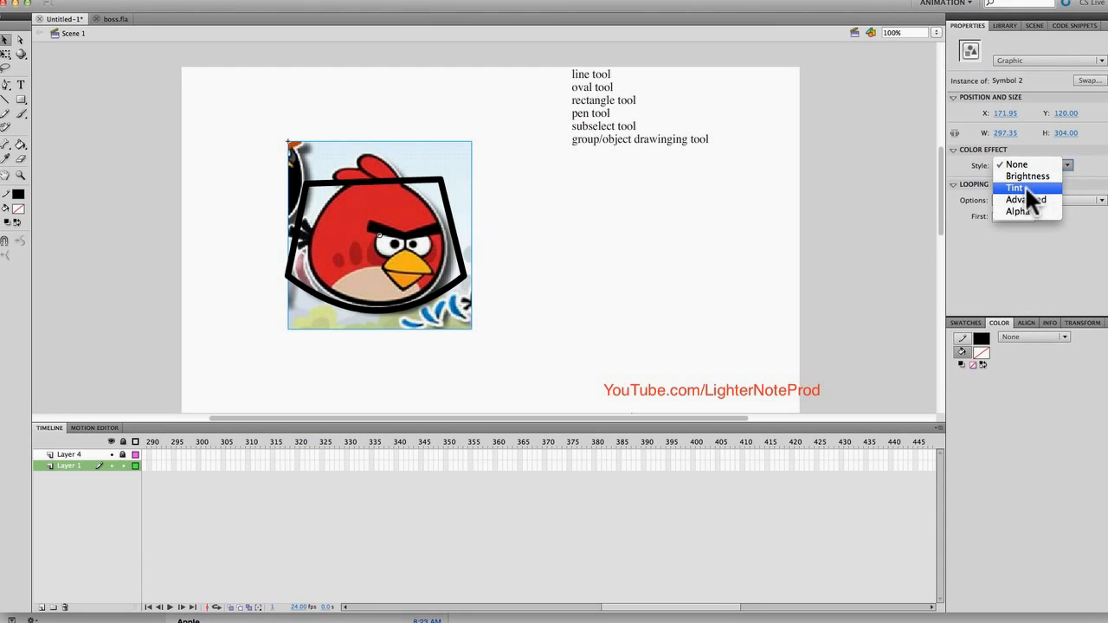
pyautogui.click(1022, 210)
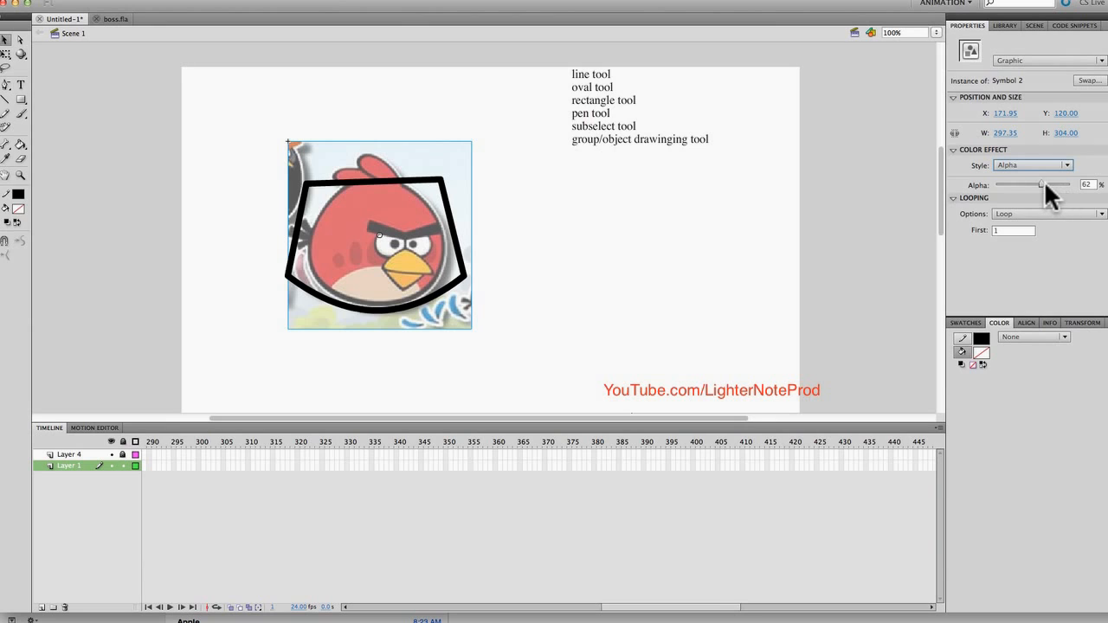
pyautogui.moveTo(1044, 182); pyautogui.dragTo(1029, 183)
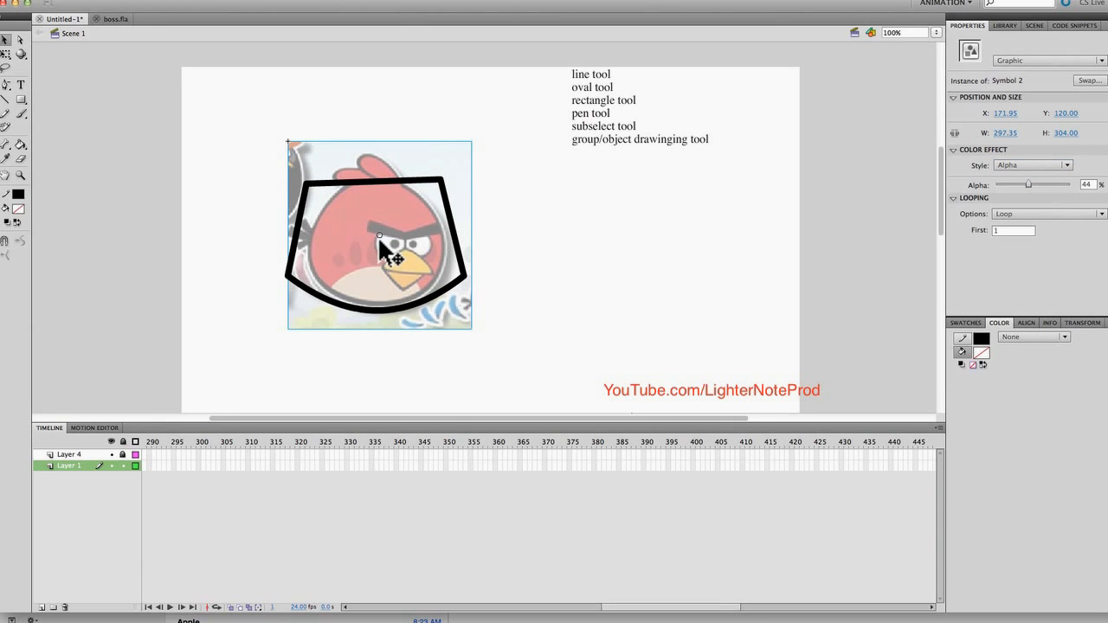
# Step: Enlarge the faded bird image about its center to about 559 × 572 px and lock Layer 1
pyautogui.press('q')
pyautogui.moveTo(471, 328); pyautogui.dragTo(589, 415)
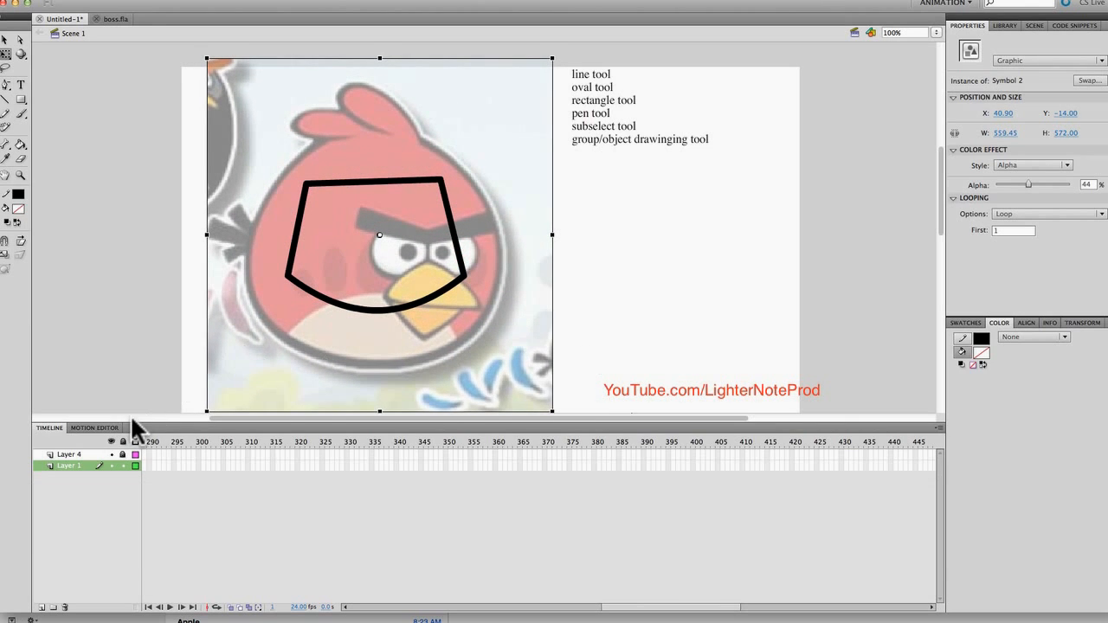
pyautogui.click(123, 466)
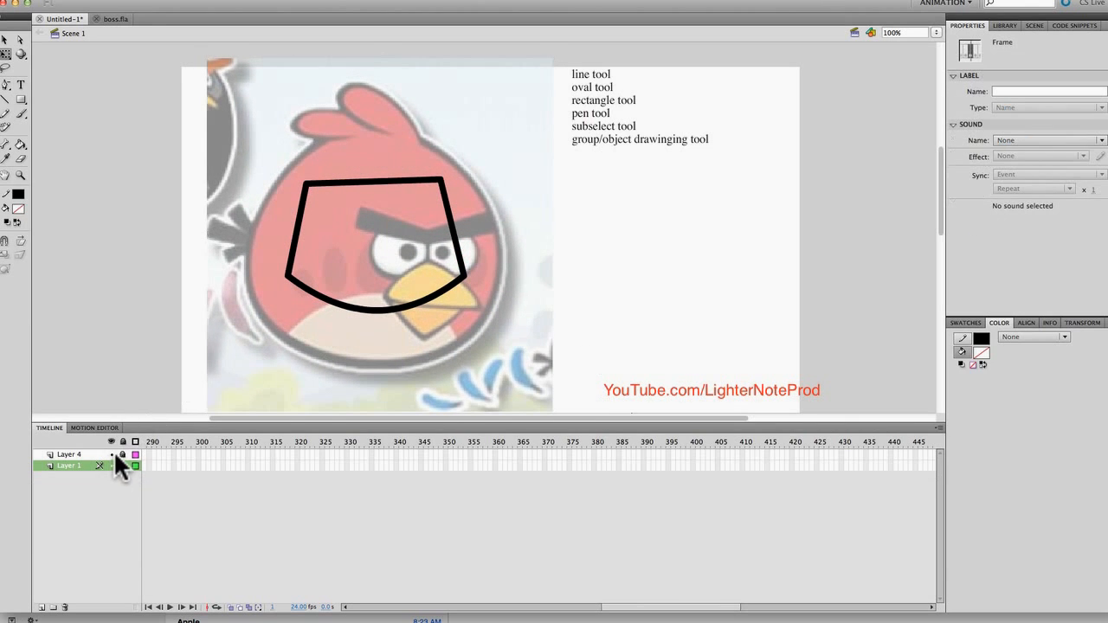
# Step: Unlock Layer 4, select the entire black outline, and set its stroke thickness to 15
pyautogui.click(350, 313)
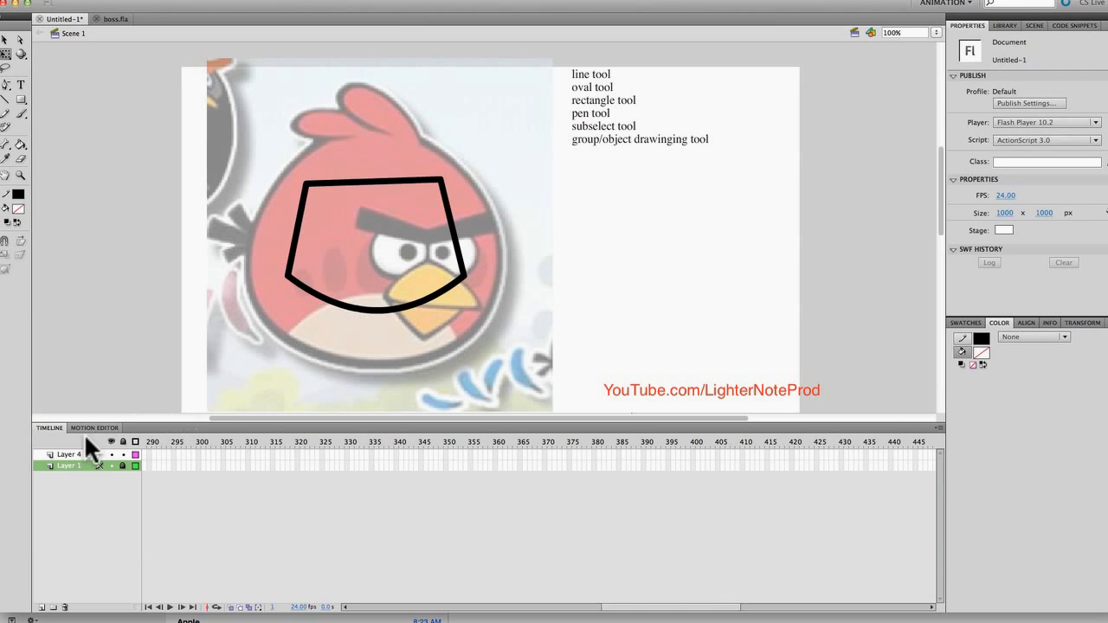
pyautogui.click(73, 454)
pyautogui.click(392, 312)
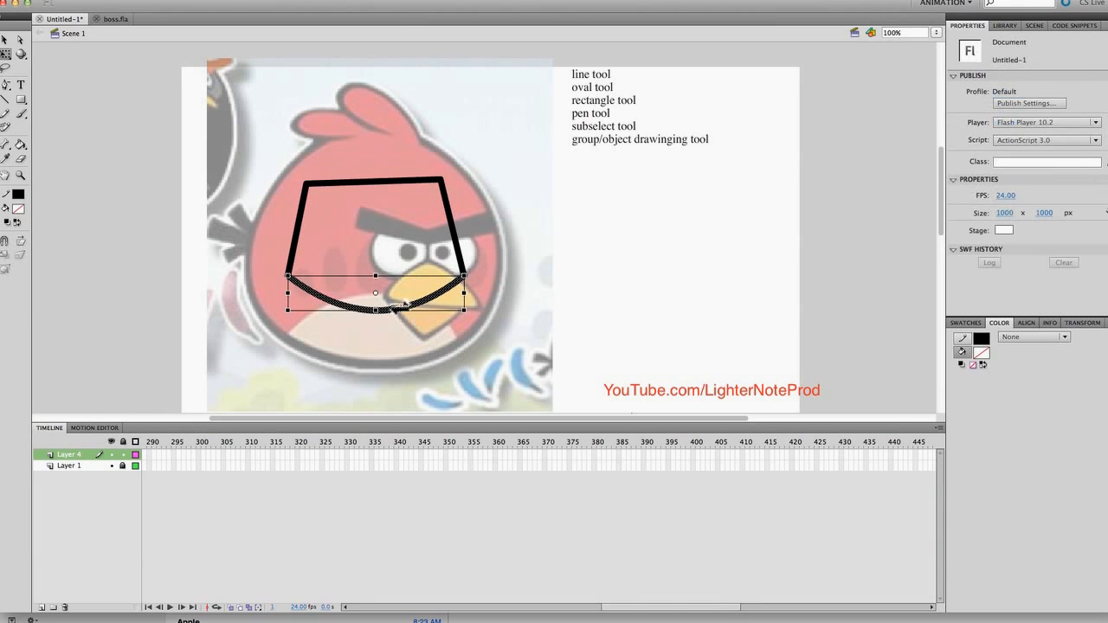
pyautogui.doubleClick(421, 305)
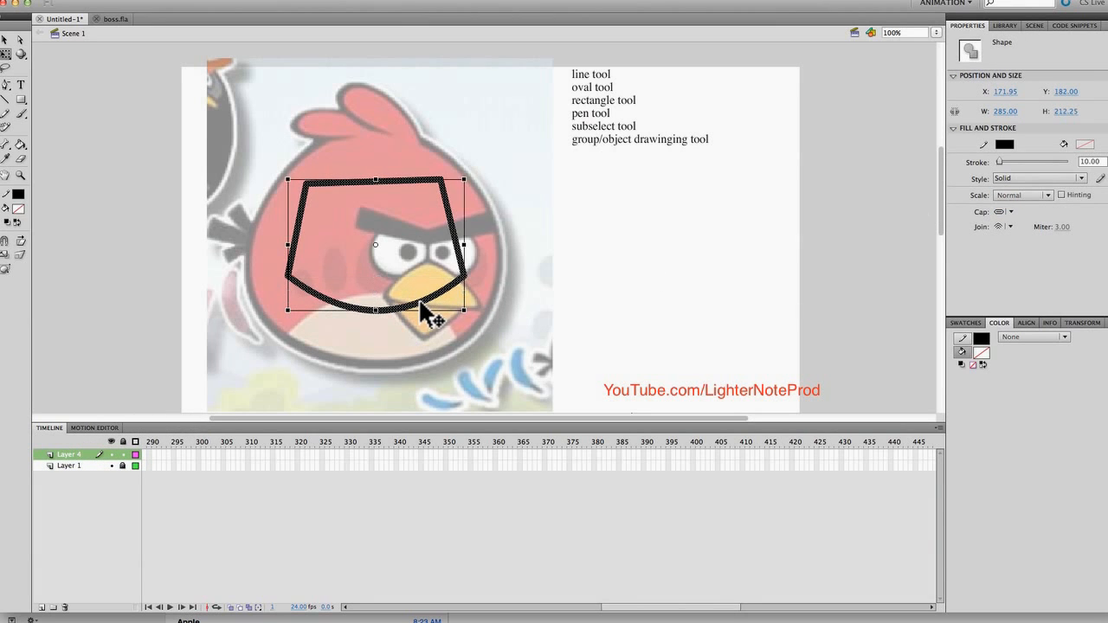
pyautogui.write('15')
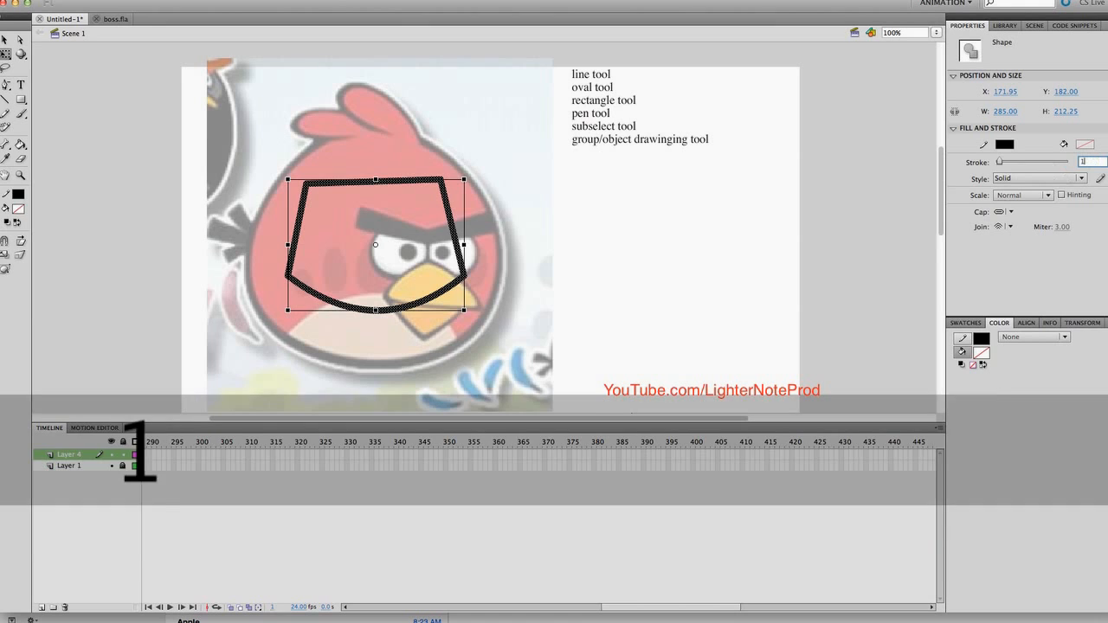
pyautogui.press('Return')
pyautogui.click(473, 330)
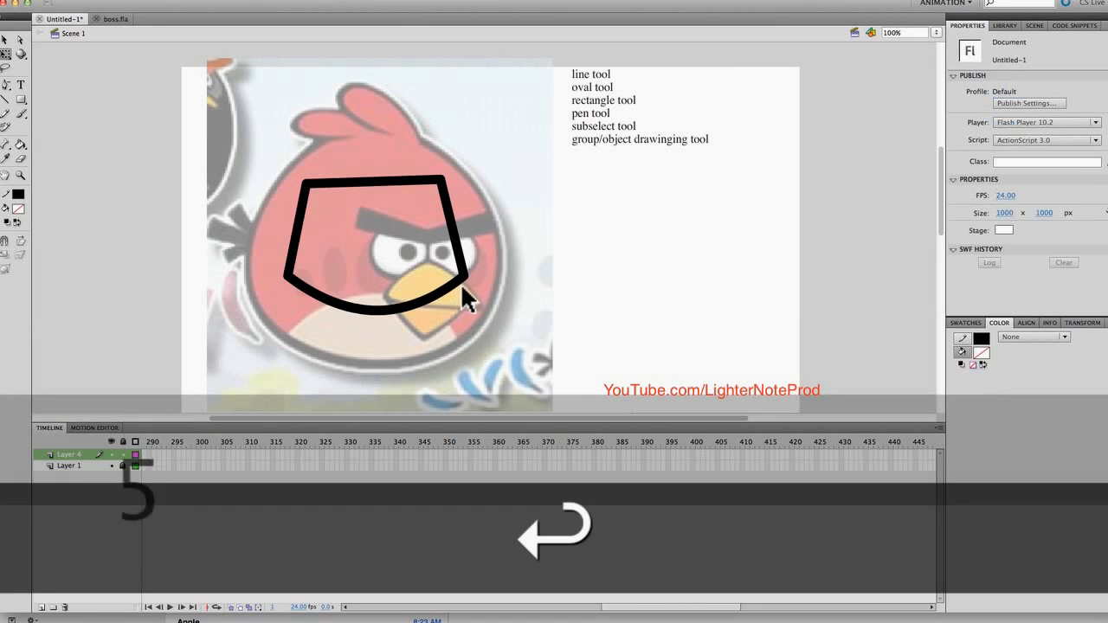
# Step: Pull the outline's two bottom corners outward to the bird's body edge and bend the bottom edge down along its underside
pyautogui.moveTo(464, 275); pyautogui.dragTo(489, 316)
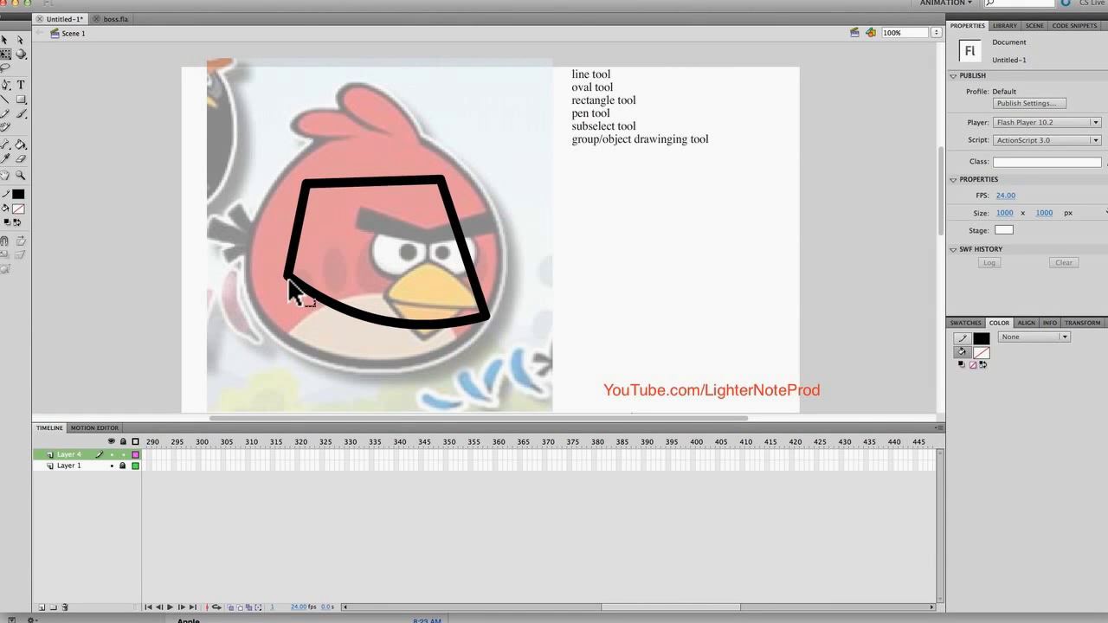
pyautogui.moveTo(287, 279); pyautogui.dragTo(251, 306)
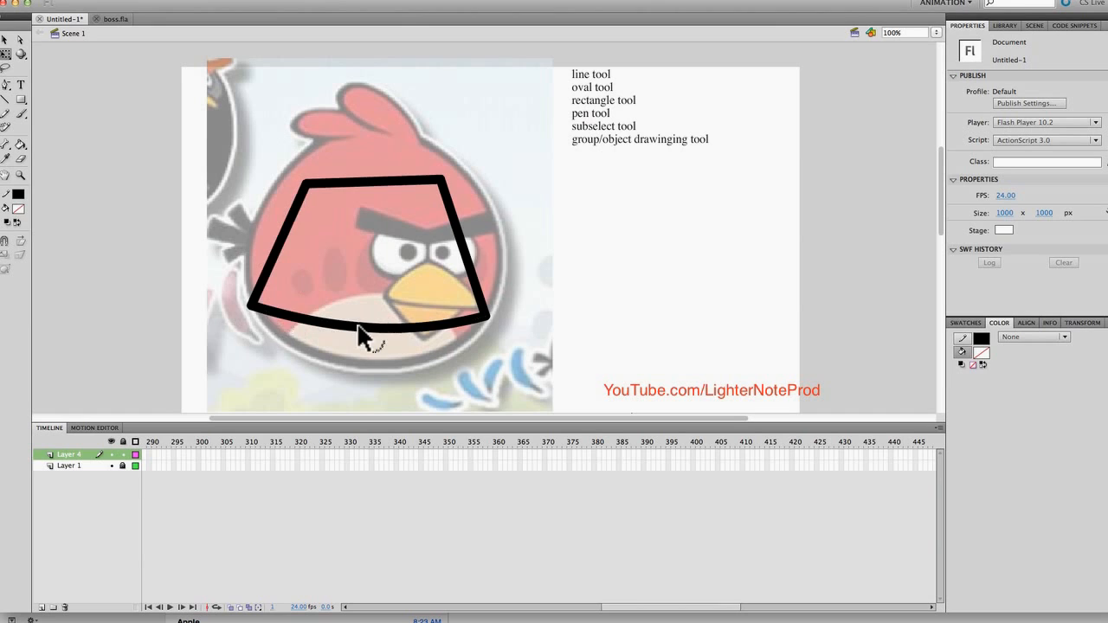
pyautogui.moveTo(357, 367); pyautogui.dragTo(358, 369)
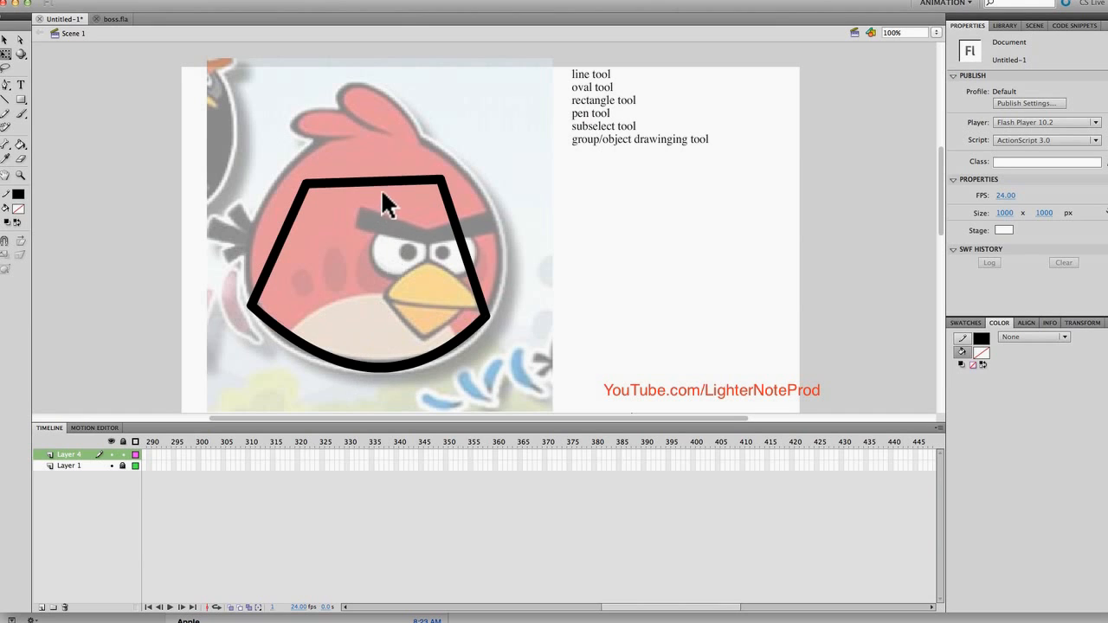
# Step: Bend the outline's top and right edges outward along the bird's head and side, moving the upper-right corner onto the contour
pyautogui.moveTo(379, 180); pyautogui.dragTo(372, 128)
pyautogui.moveTo(445, 188); pyautogui.dragTo(457, 169)
pyautogui.moveTo(476, 258); pyautogui.dragTo(506, 246)
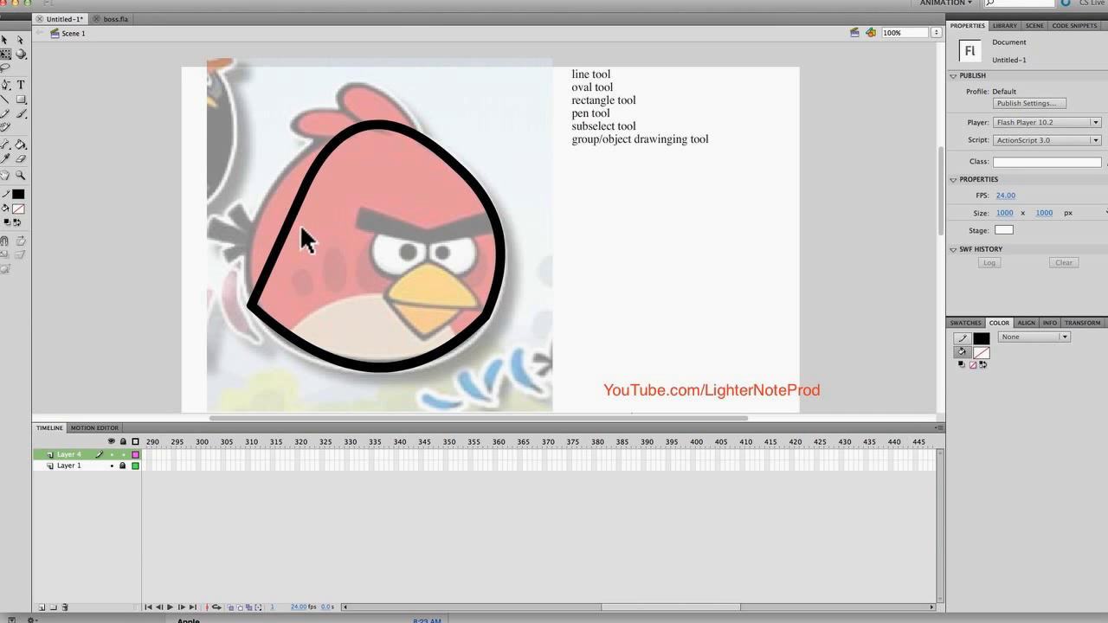
# Step: Bend the outline's left edge outward and fine-tune the corners and curves until they follow the bird's round body
pyautogui.moveTo(291, 223); pyautogui.dragTo(260, 221)
pyautogui.moveTo(307, 183); pyautogui.dragTo(295, 178)
pyautogui.moveTo(364, 124); pyautogui.dragTo(364, 133)
pyautogui.moveTo(296, 340); pyautogui.dragTo(254, 312)
pyautogui.moveTo(488, 316); pyautogui.dragTo(489, 318)
pyautogui.moveTo(331, 144); pyautogui.dragTo(338, 145)
pyautogui.moveTo(276, 187); pyautogui.dragTo(275, 189)
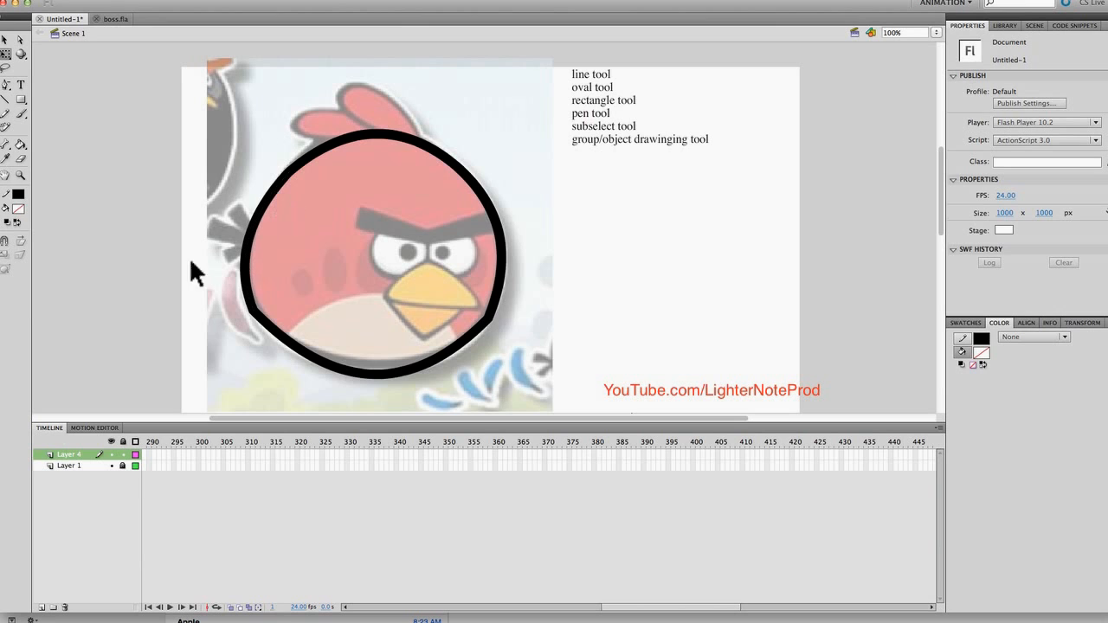
# Step: Display Layer 4 as thin outlines to inspect the traced body's lower-right corner, and restore its normal display
pyautogui.click(133, 455)
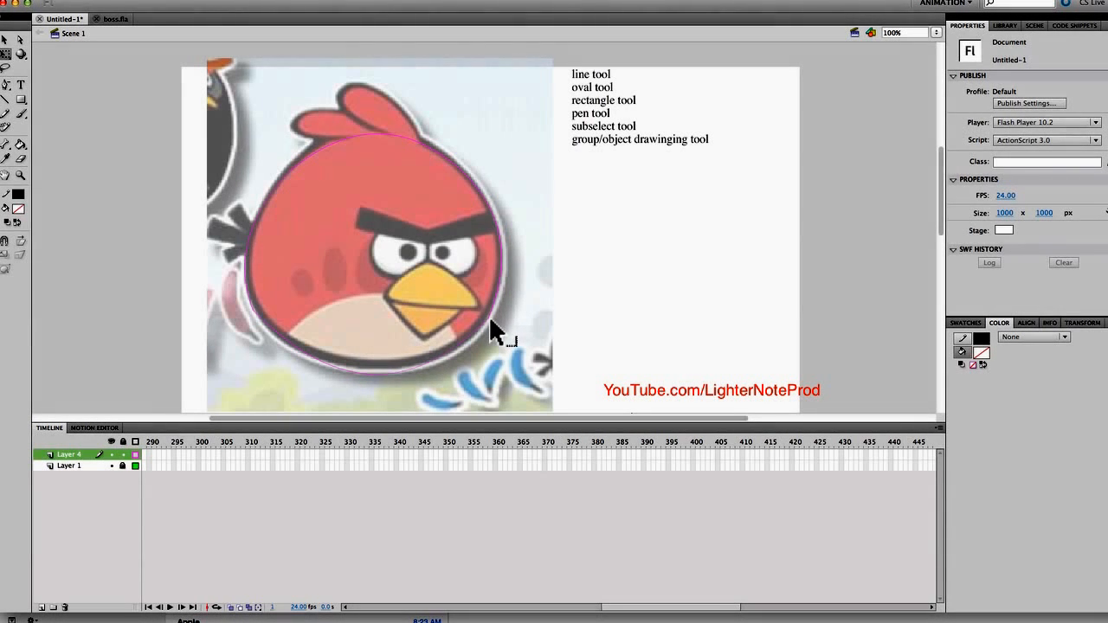
pyautogui.click(488, 315)
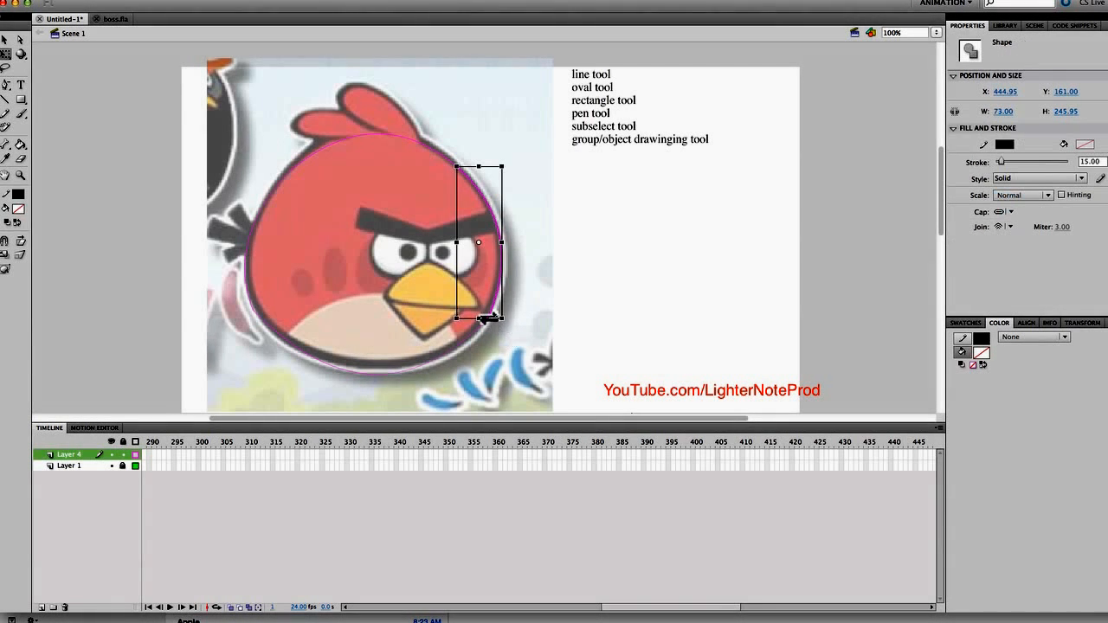
pyautogui.click(492, 341)
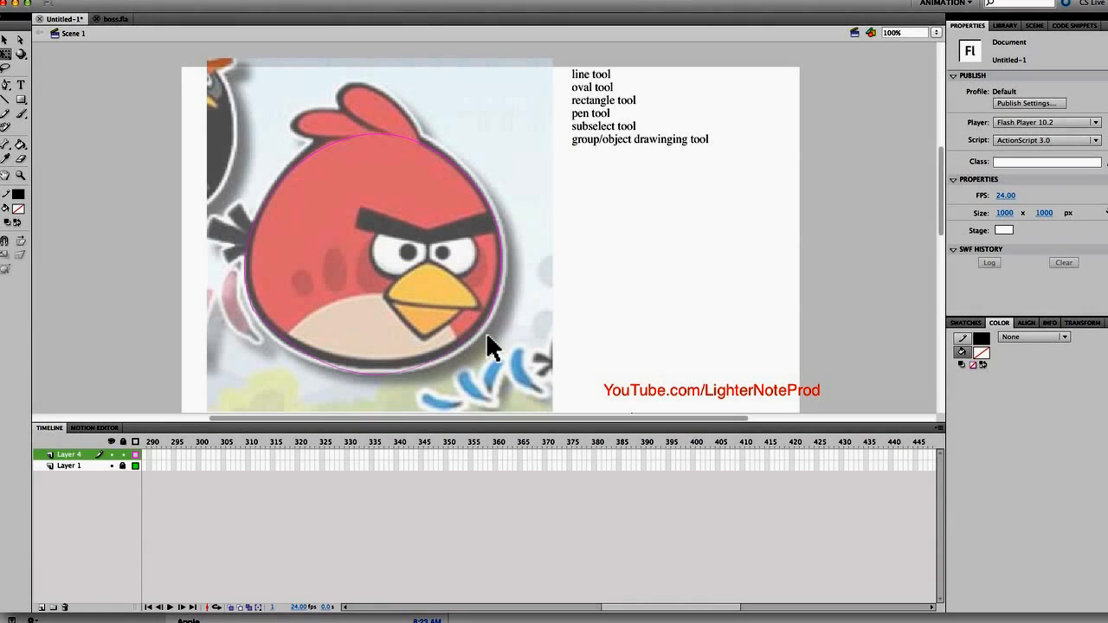
pyautogui.press('v')
pyautogui.click(486, 315)
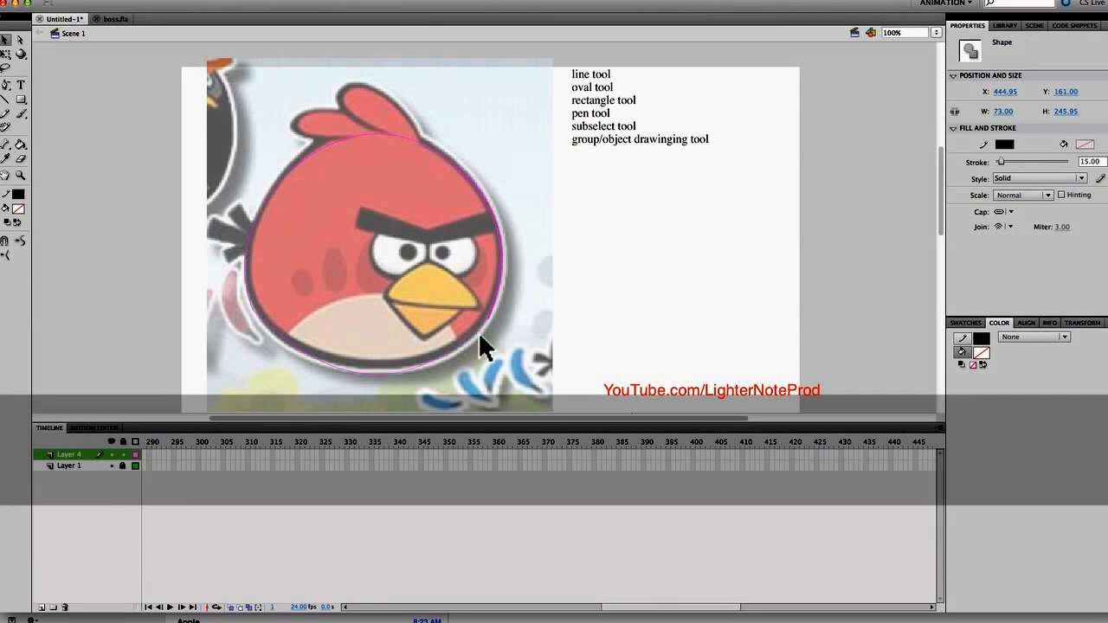
pyautogui.click(324, 386)
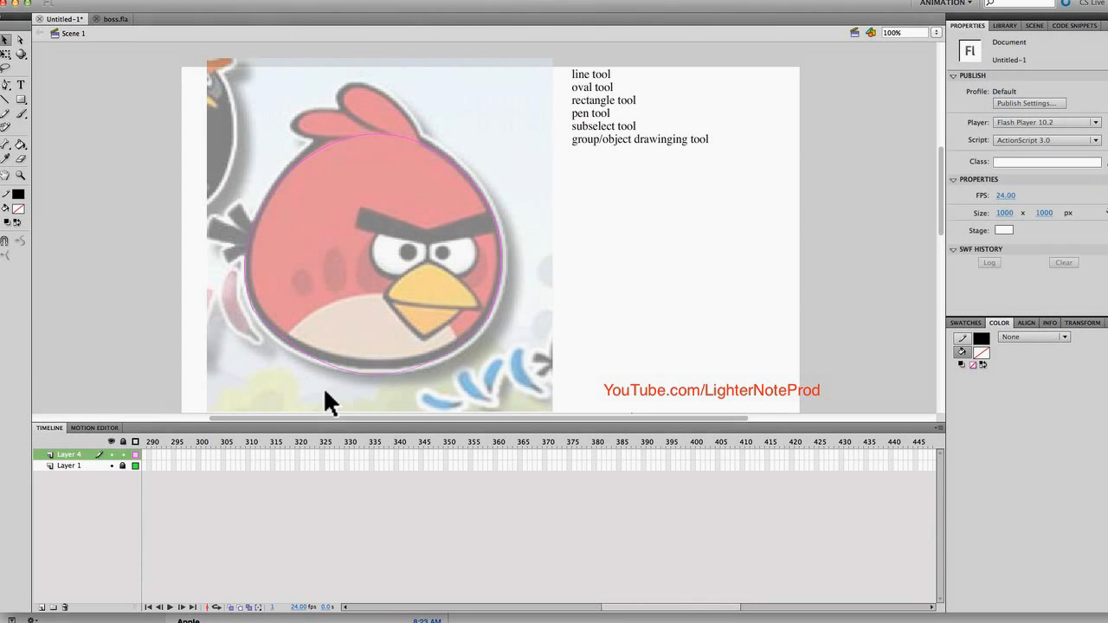
pyautogui.click(135, 454)
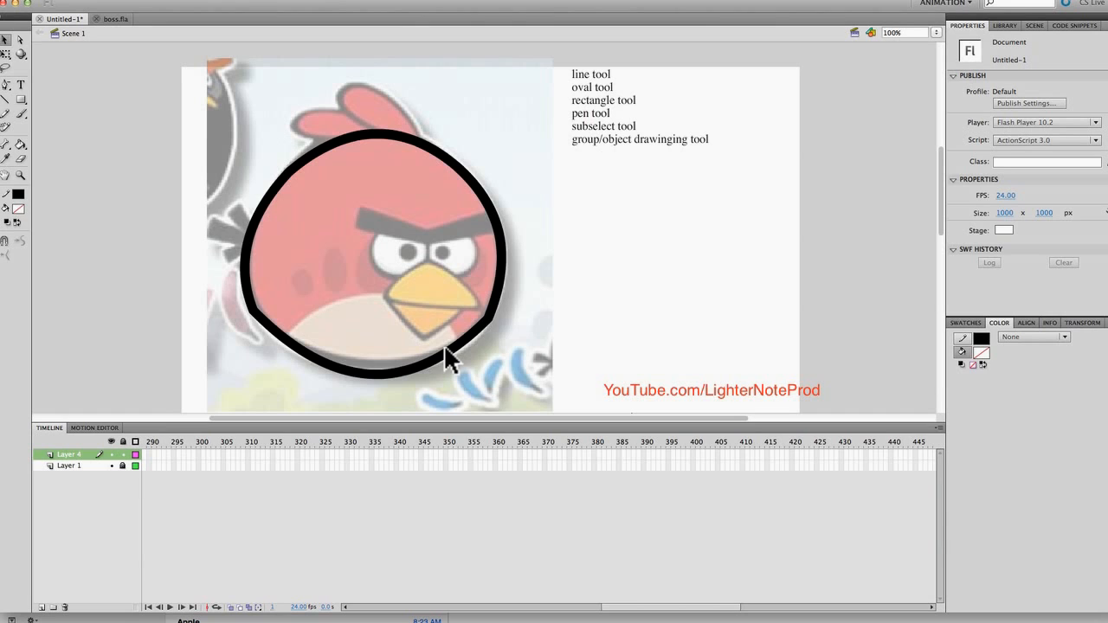
# Step: Pull curve handles out of the body outline's lower-right corner with the Subselection tool and adjust them to follow the bird
pyautogui.press('a')
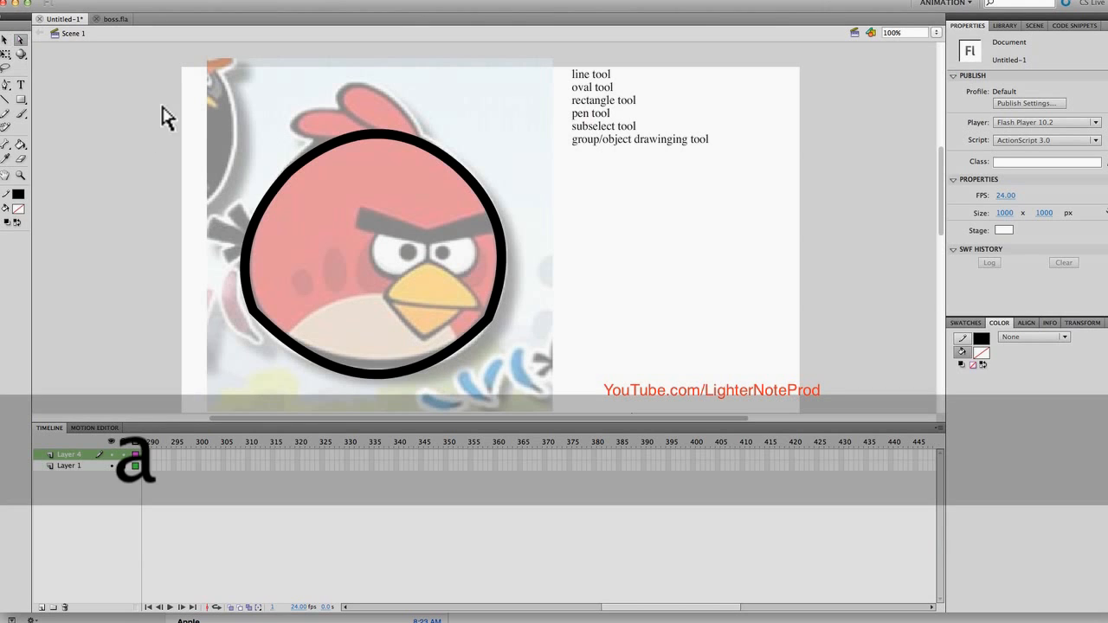
pyautogui.click(491, 329)
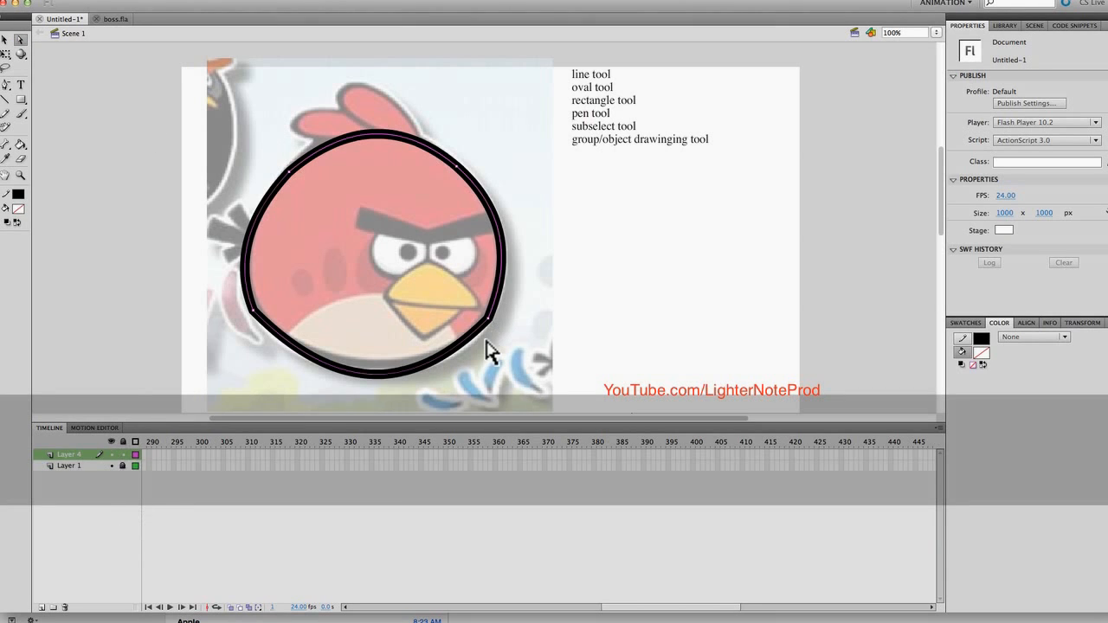
pyautogui.press('alt')
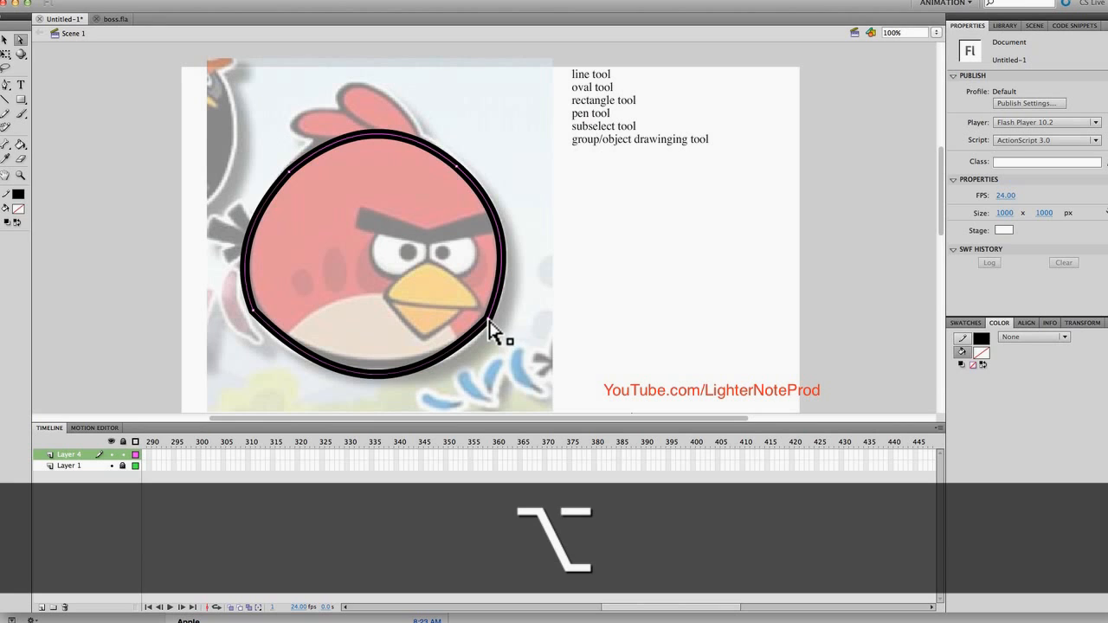
pyautogui.moveTo(491, 329); pyautogui.dragTo(453, 379)
pyautogui.press('alt')
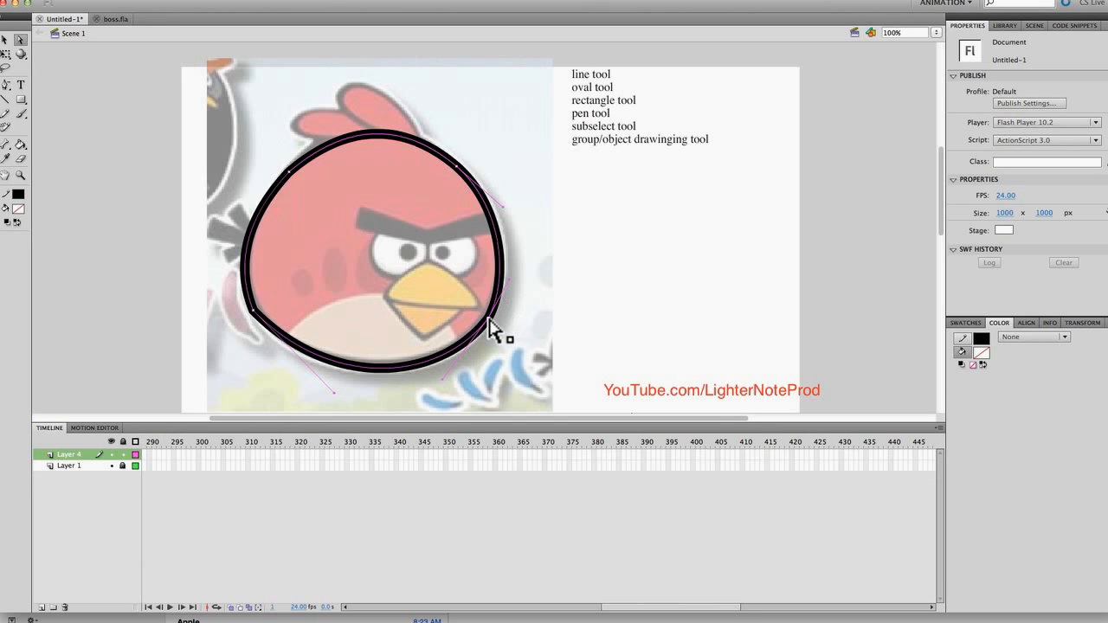
pyautogui.press('alt')
pyautogui.moveTo(495, 308); pyautogui.dragTo(442, 379)
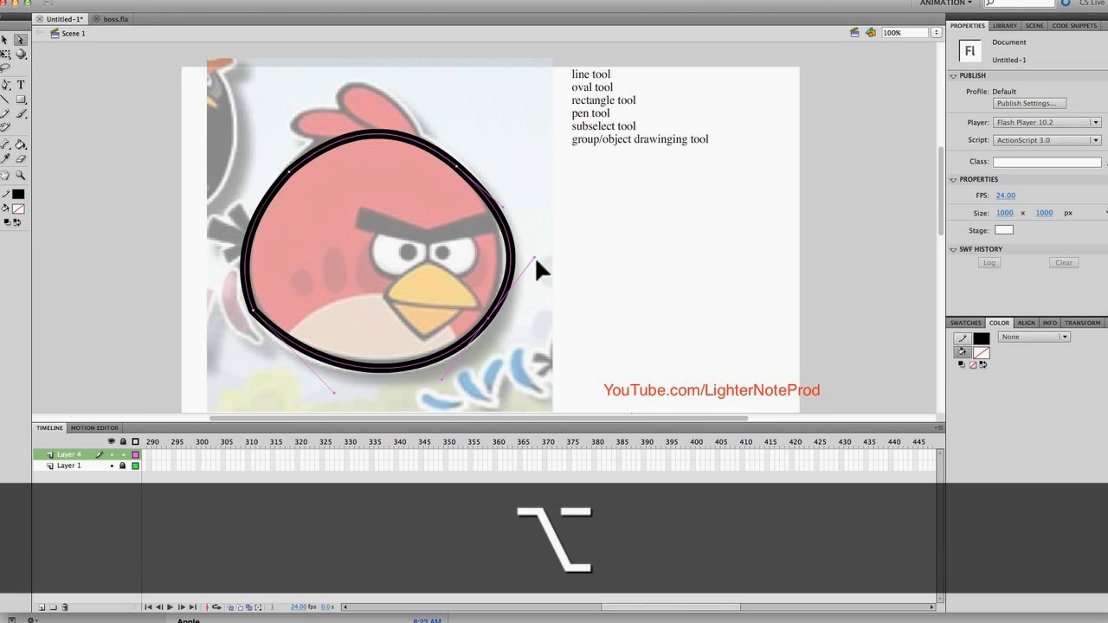
pyautogui.moveTo(535, 258); pyautogui.dragTo(515, 254)
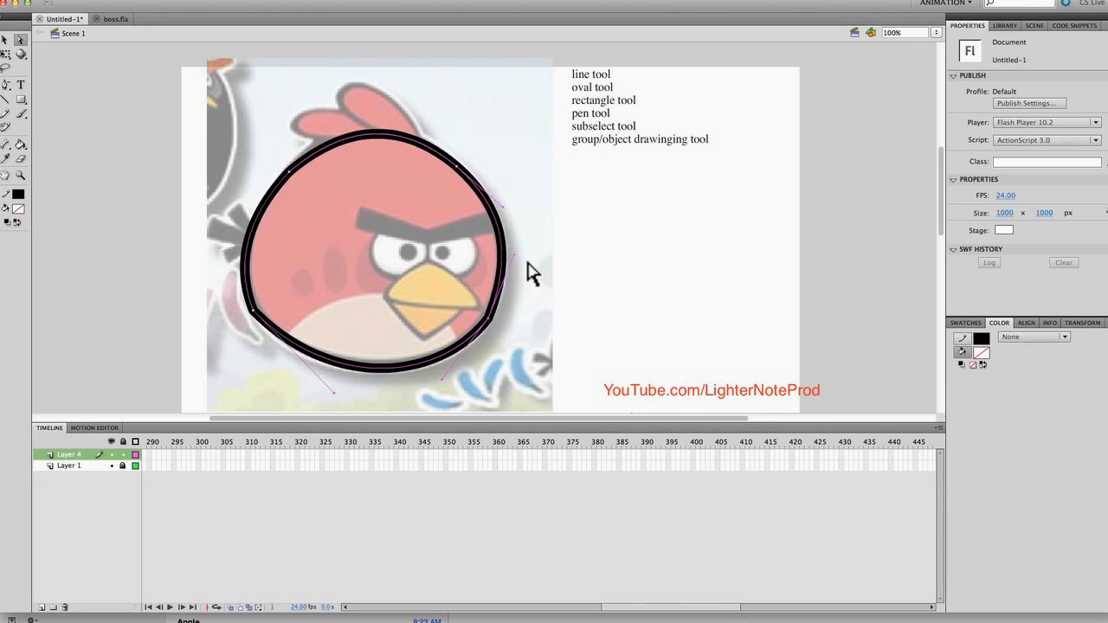
# Step: Pull curve handles out of the body outline's lower-left corner point and deselect the path
pyautogui.press('alt')
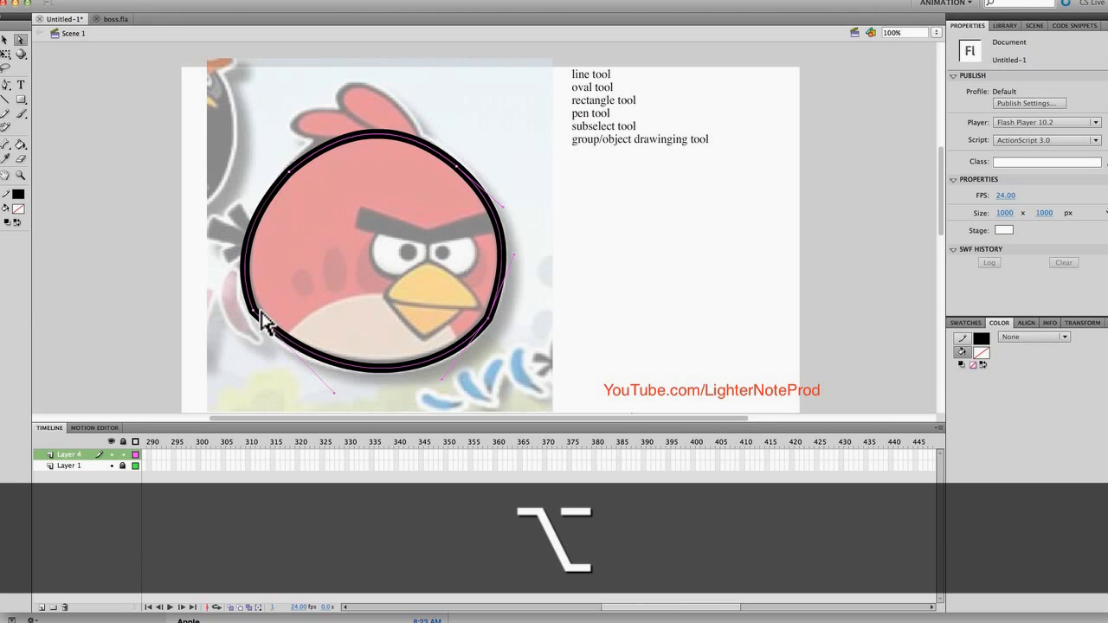
pyautogui.moveTo(252, 308); pyautogui.dragTo(311, 390)
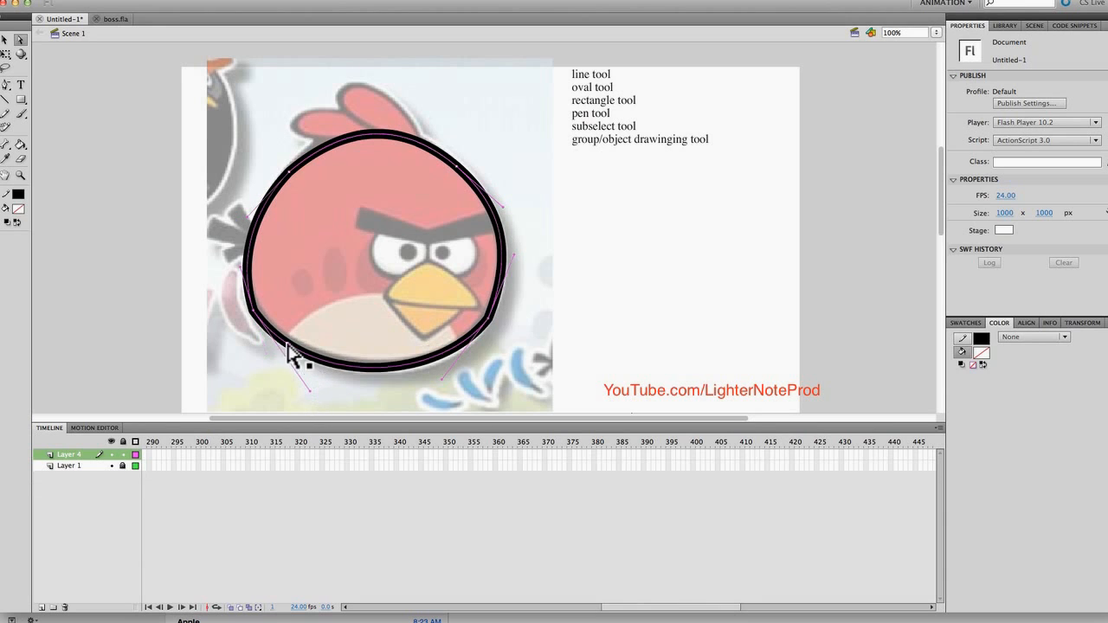
pyautogui.click(311, 319)
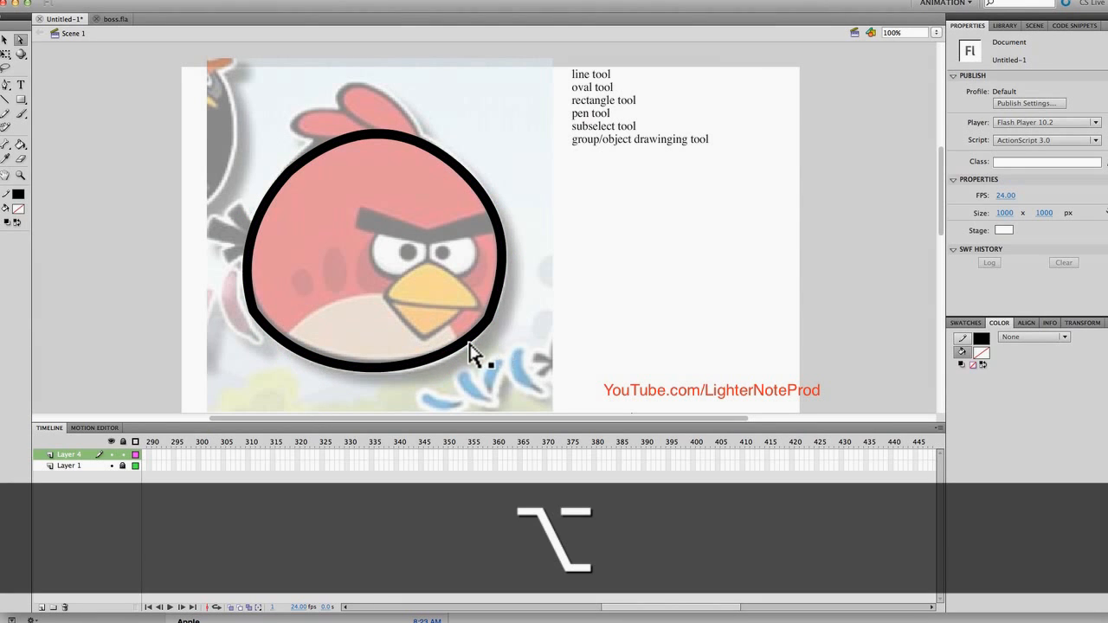
# Step: Add anchor points beside the outline's lower corners with the Pen tool and round both corner points with the Subselection tool
pyautogui.press('p')
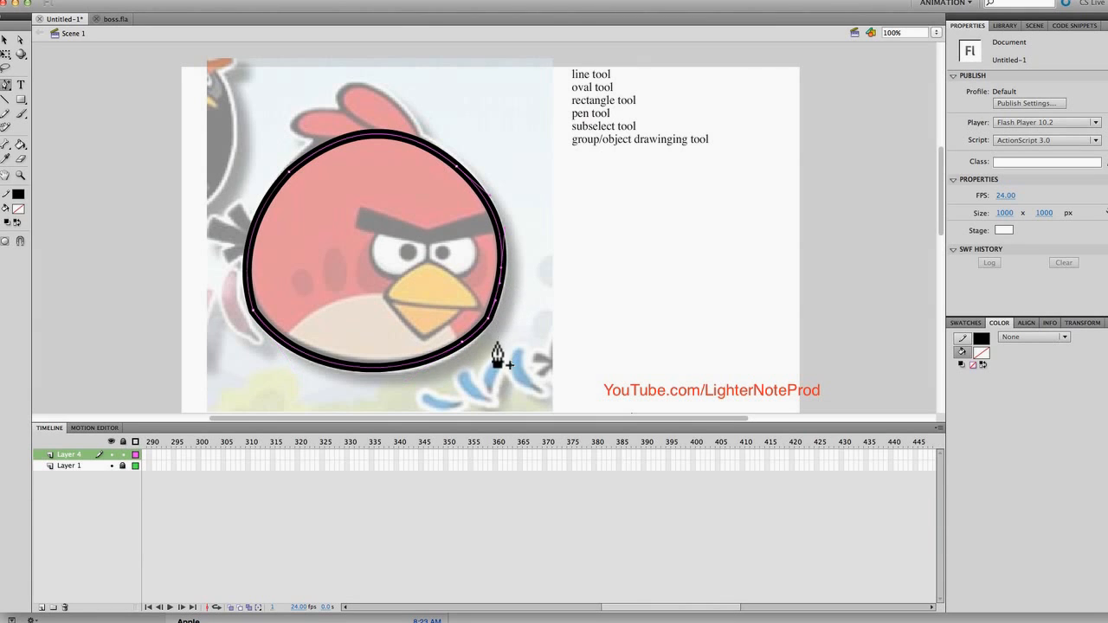
pyautogui.click(270, 333)
pyautogui.click(247, 285)
pyautogui.press('a')
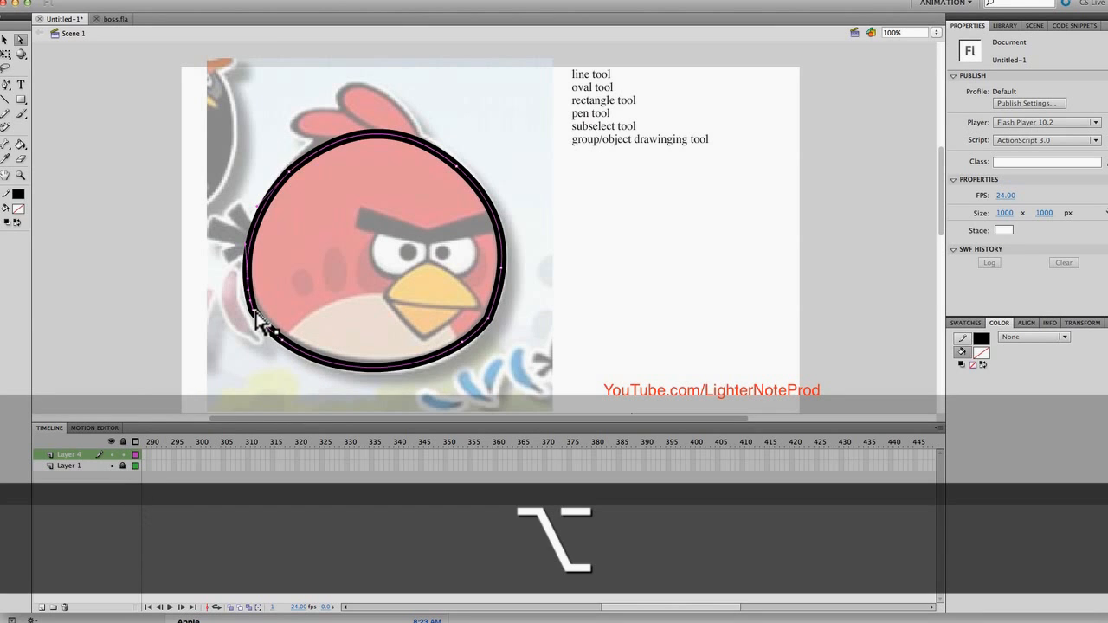
pyautogui.moveTo(253, 310)
pyautogui.mouseDown()
pyautogui.moveTo(255, 320)
pyautogui.moveTo(249, 295)
pyautogui.mouseUp()
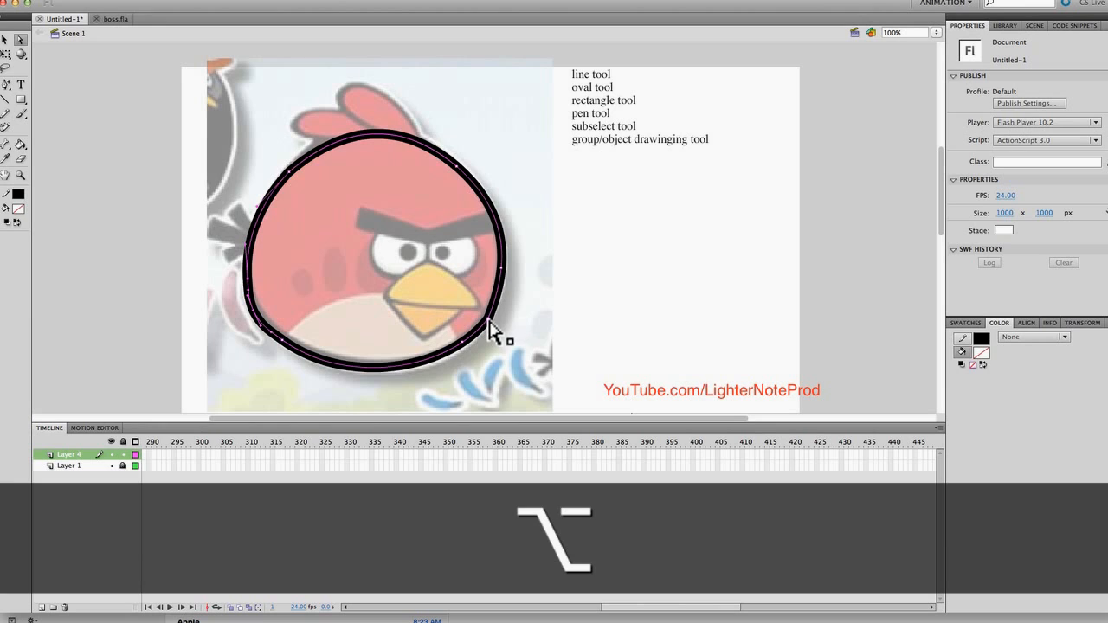
pyautogui.moveTo(491, 327); pyautogui.dragTo(480, 336)
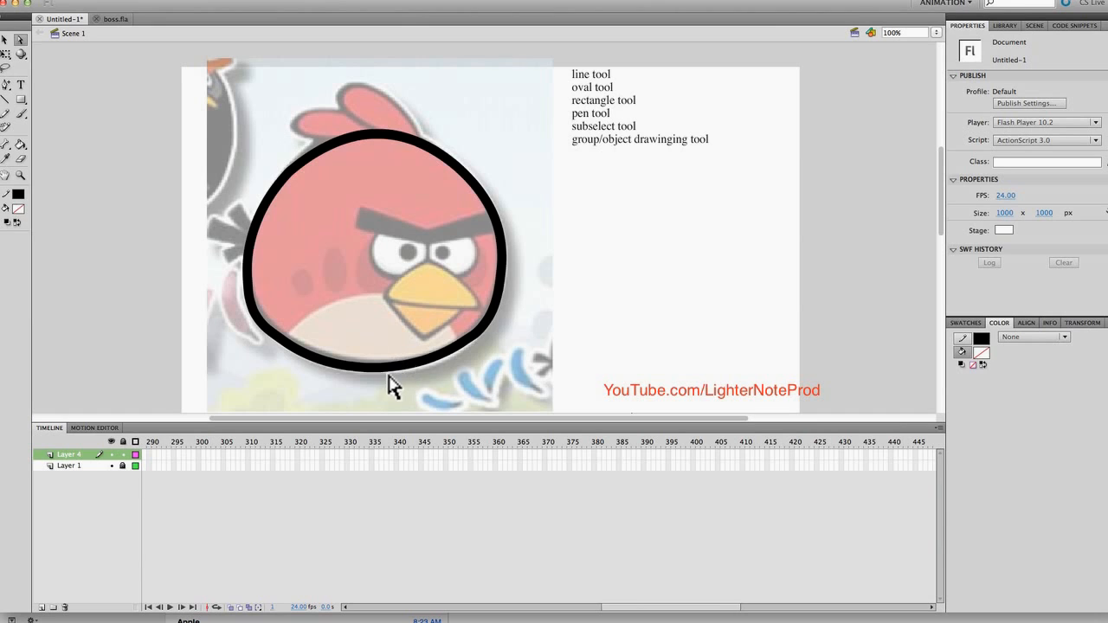
# Step: Select the whole body outline with the Selection tool and smooth it twice
pyautogui.press('v')
pyautogui.click(451, 348)
pyautogui.click(450, 359)
pyautogui.click(319, 366)
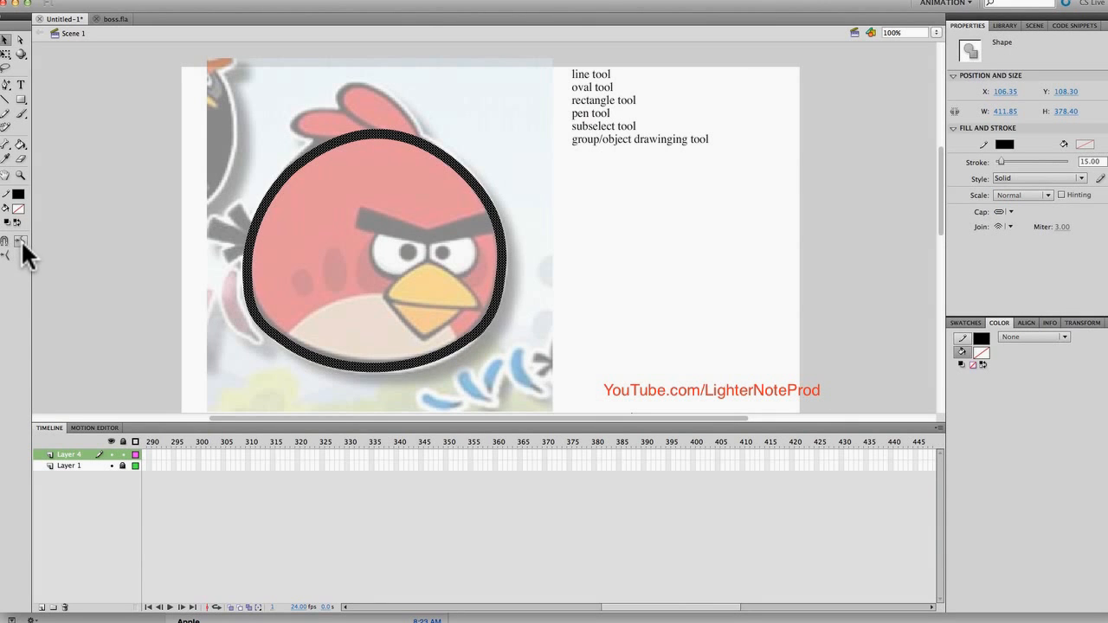
pyautogui.click(21, 239)
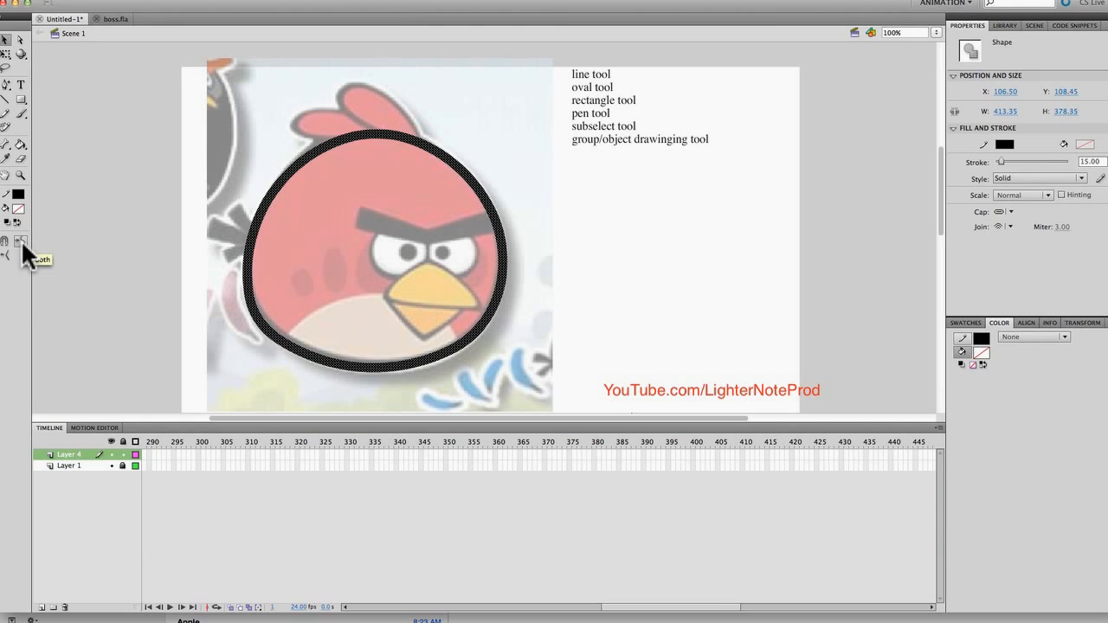
pyautogui.click(21, 240)
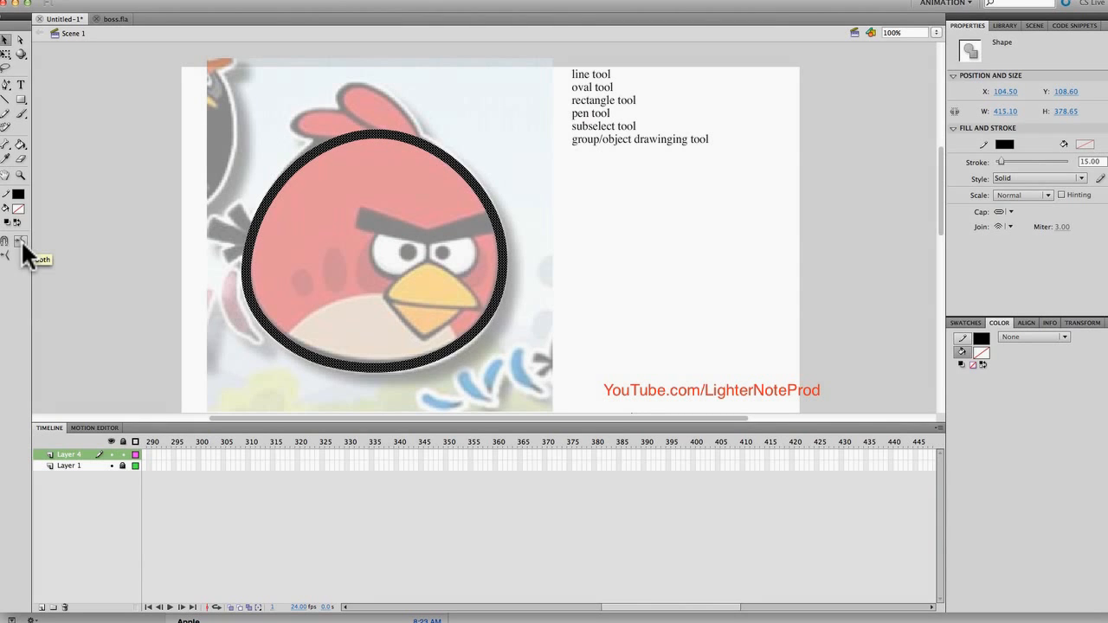
# Step: Try converting the body outline's lines to fills after selecting the whole outline
pyautogui.click(369, 387)
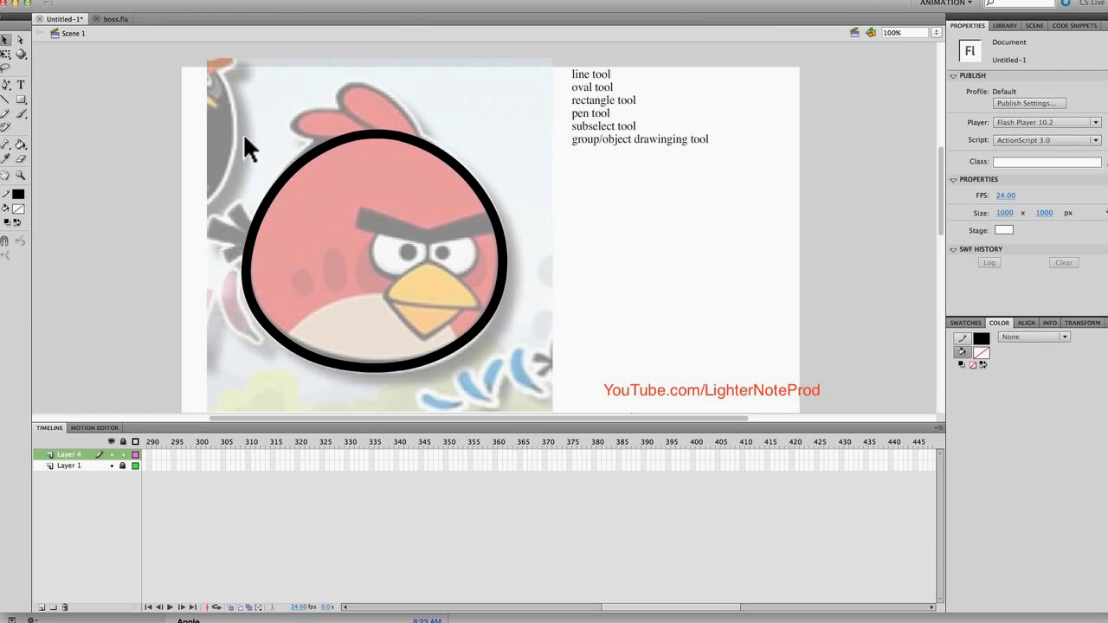
pyautogui.moveTo(227, 108)
pyautogui.mouseDown()
pyautogui.moveTo(229, 374)
pyautogui.moveTo(556, 383)
pyautogui.moveTo(523, 391)
pyautogui.mouseUp()
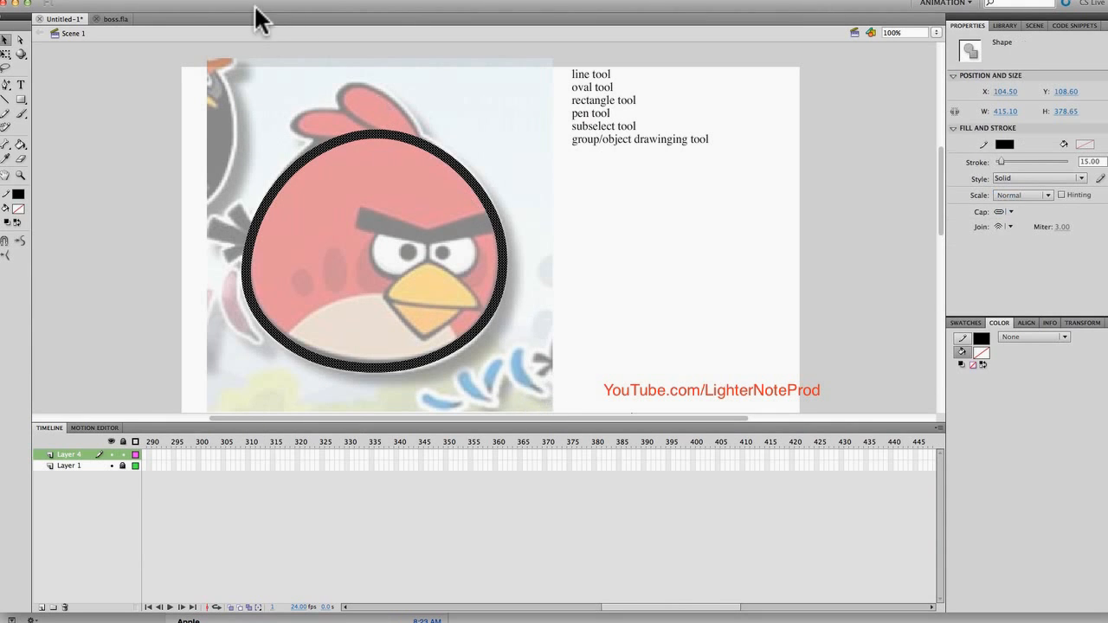
pyautogui.click(196, 2)
pyautogui.moveTo(200, 79)
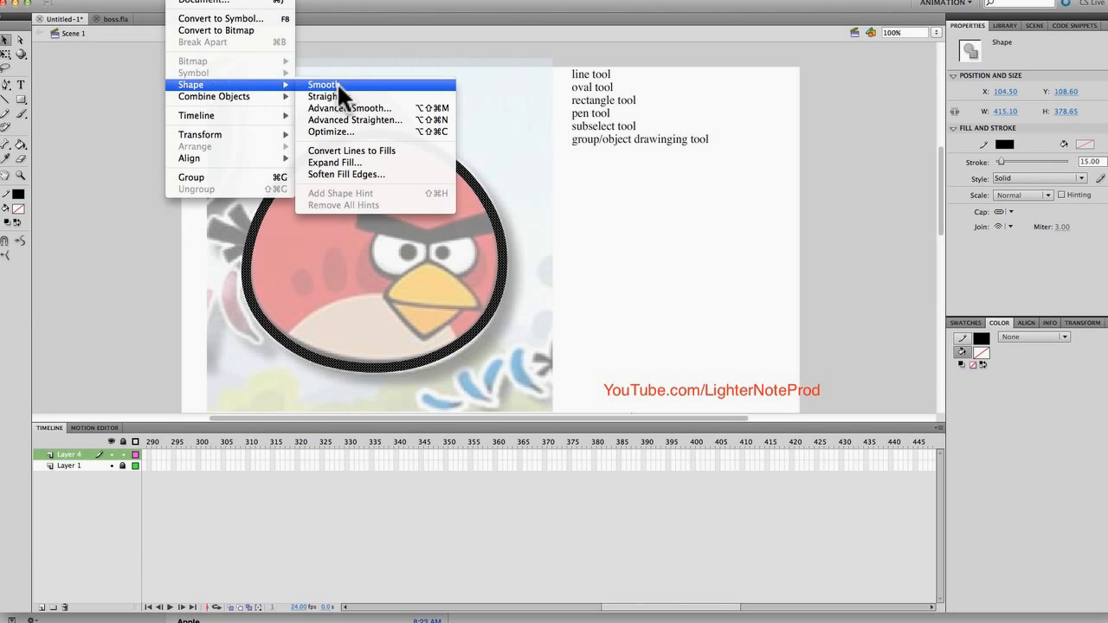
pyautogui.click(347, 147)
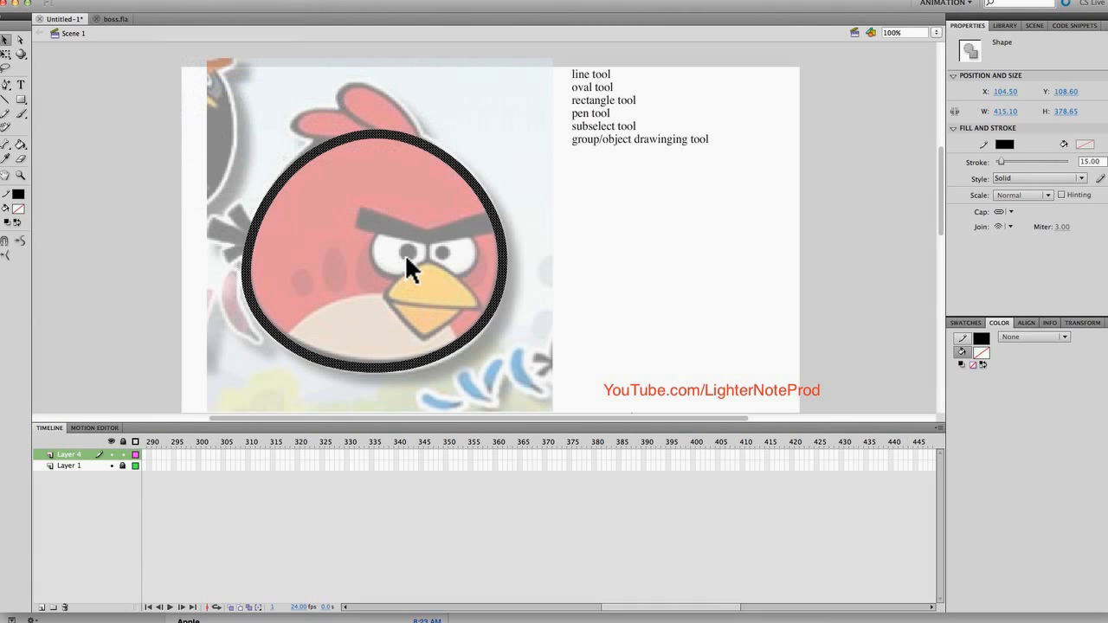
# Step: Try bending the upper-right part of the body outline inward twice, undoing each bend
pyautogui.click(433, 227)
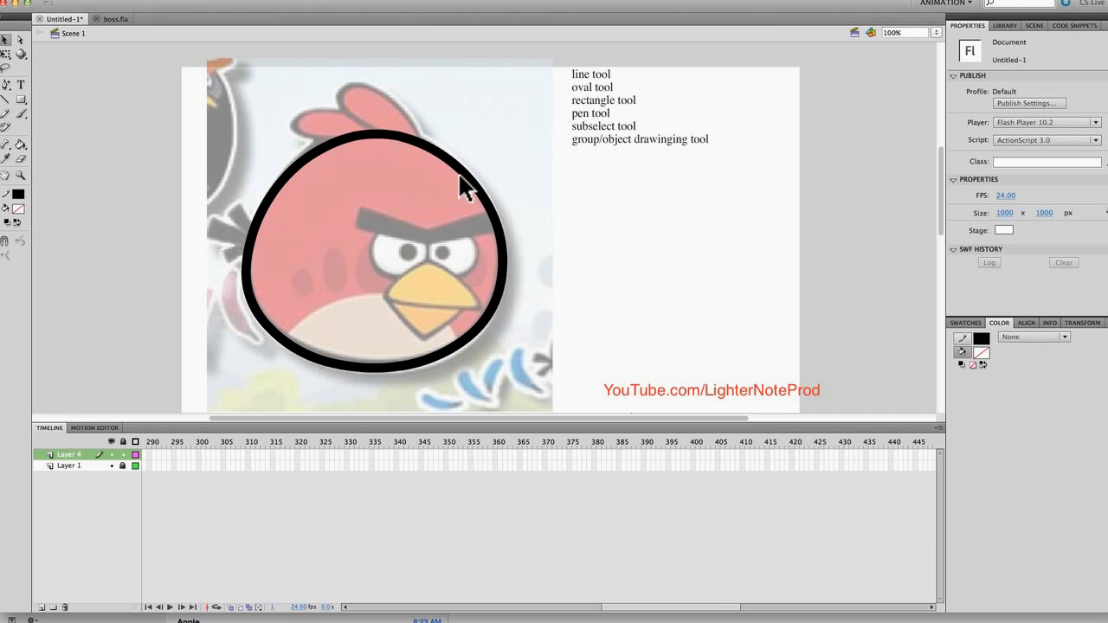
pyautogui.moveTo(463, 178); pyautogui.dragTo(406, 218)
pyautogui.press('super+z')
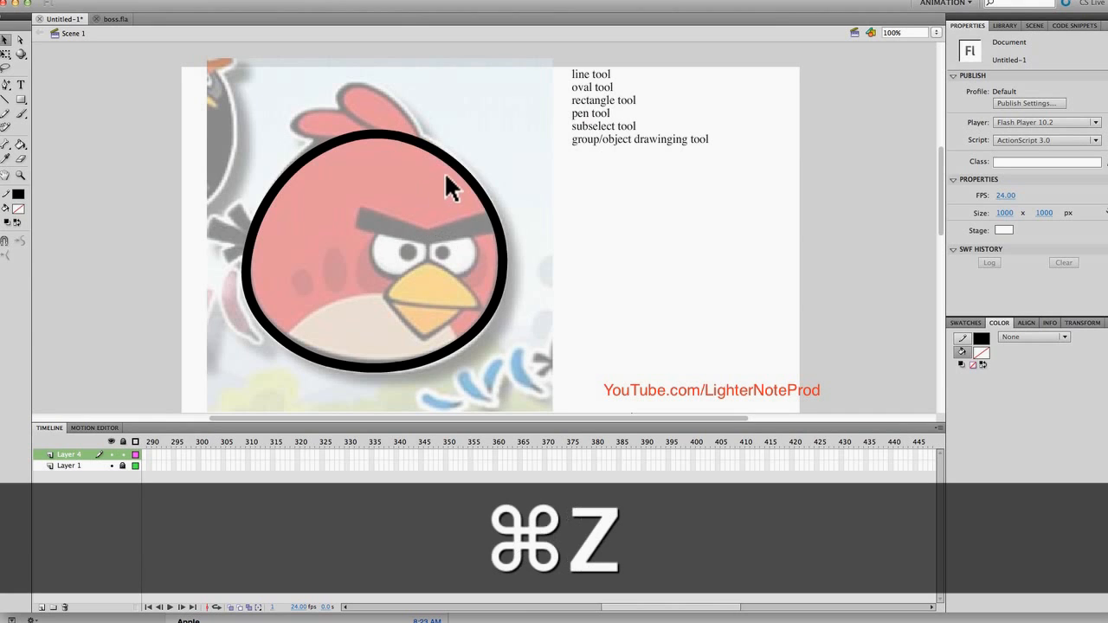
pyautogui.moveTo(444, 171); pyautogui.dragTo(386, 234)
pyautogui.press('super+z')
# Step: Select the whole body outline again, convert its lines to fills and deselect it
pyautogui.moveTo(233, 106)
pyautogui.mouseDown()
pyautogui.moveTo(242, 401)
pyautogui.moveTo(535, 387)
pyautogui.mouseUp()
pyautogui.click(161, 2)
pyautogui.moveTo(192, 2)
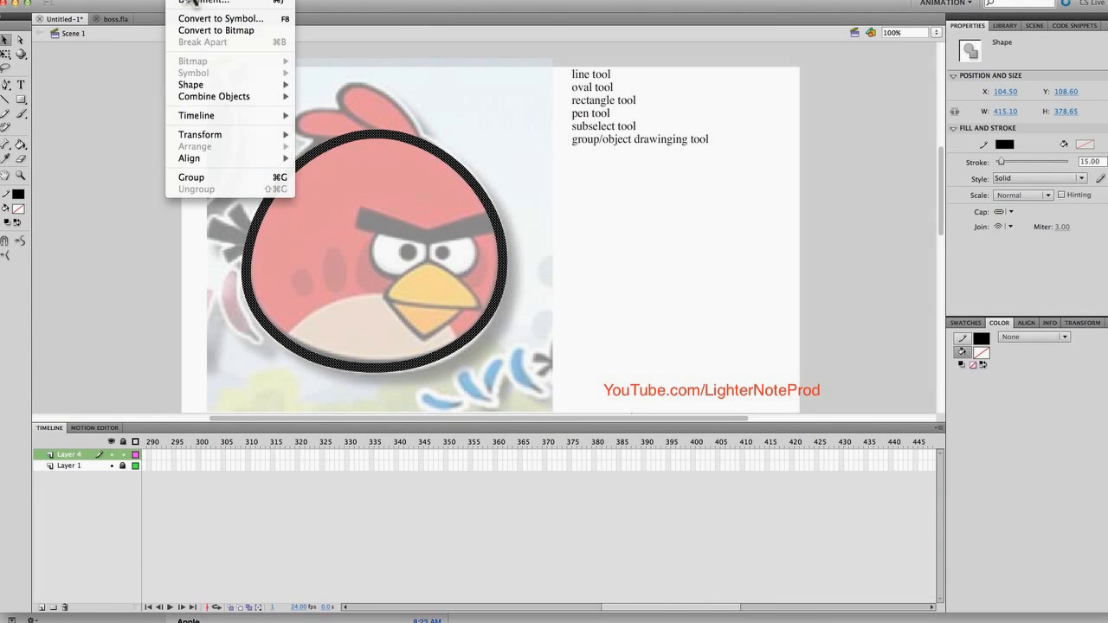
pyautogui.moveTo(194, 84)
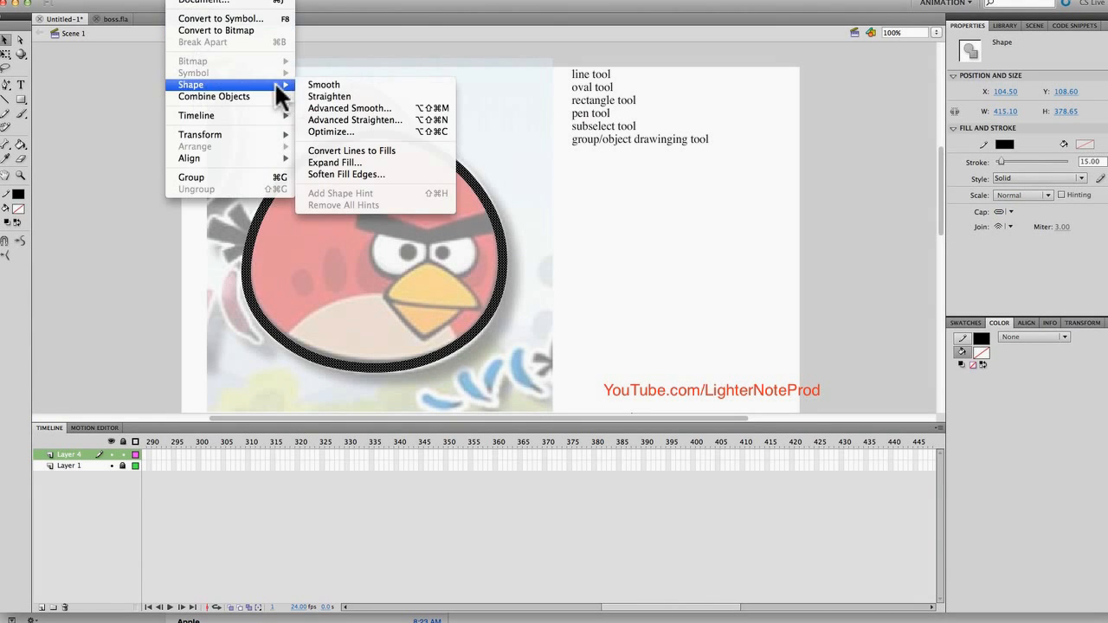
pyautogui.click(368, 146)
pyautogui.click(464, 216)
# Step: Try pulling the inner edge at the top of the body outline down into the body, and undo it
pyautogui.moveTo(396, 144); pyautogui.dragTo(396, 206)
pyautogui.press('super+z')
pyautogui.press('super+z')
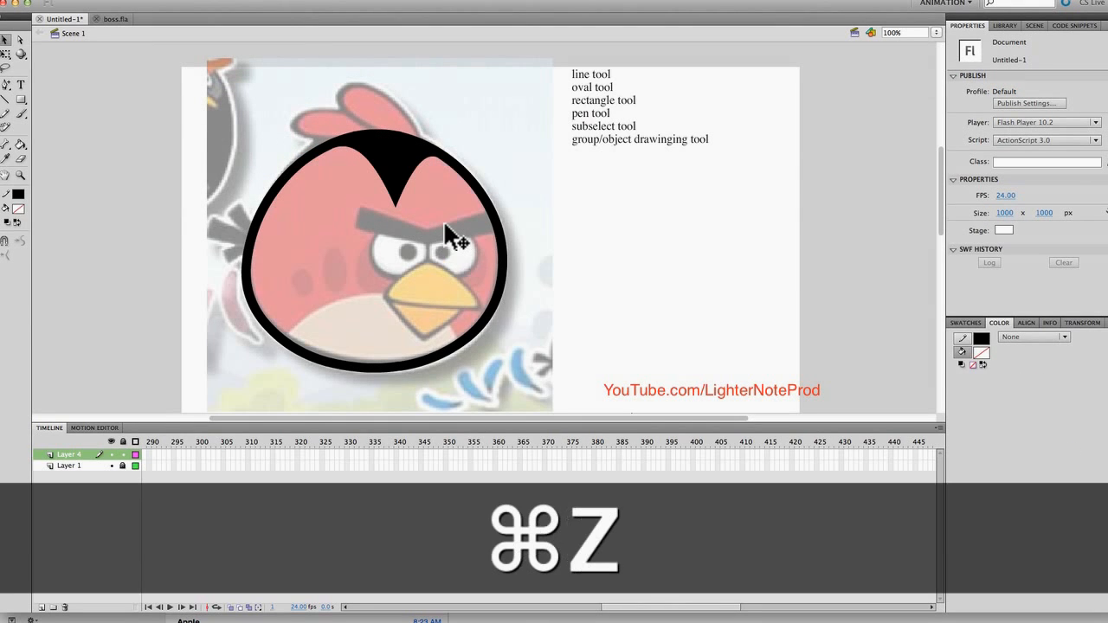
# Step: Thin the body outline along its top and upper sides by pulling its inner edge slightly outward with the Selection tool
pyautogui.click(379, 160)
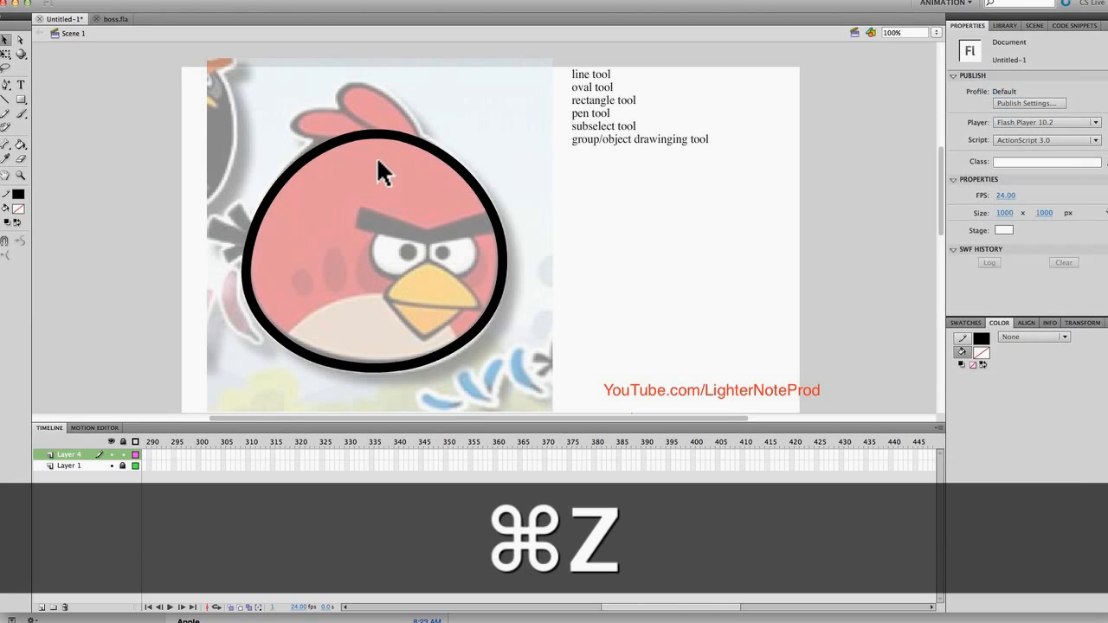
pyautogui.moveTo(378, 138); pyautogui.dragTo(378, 133)
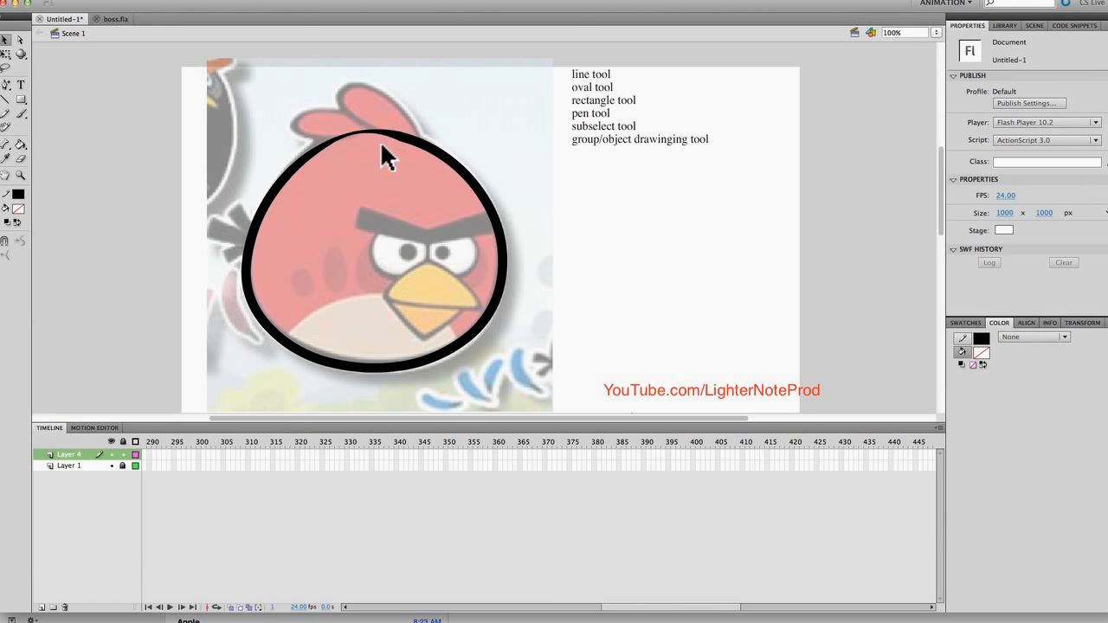
pyautogui.press('super+z')
pyautogui.moveTo(289, 178); pyautogui.dragTo(286, 180)
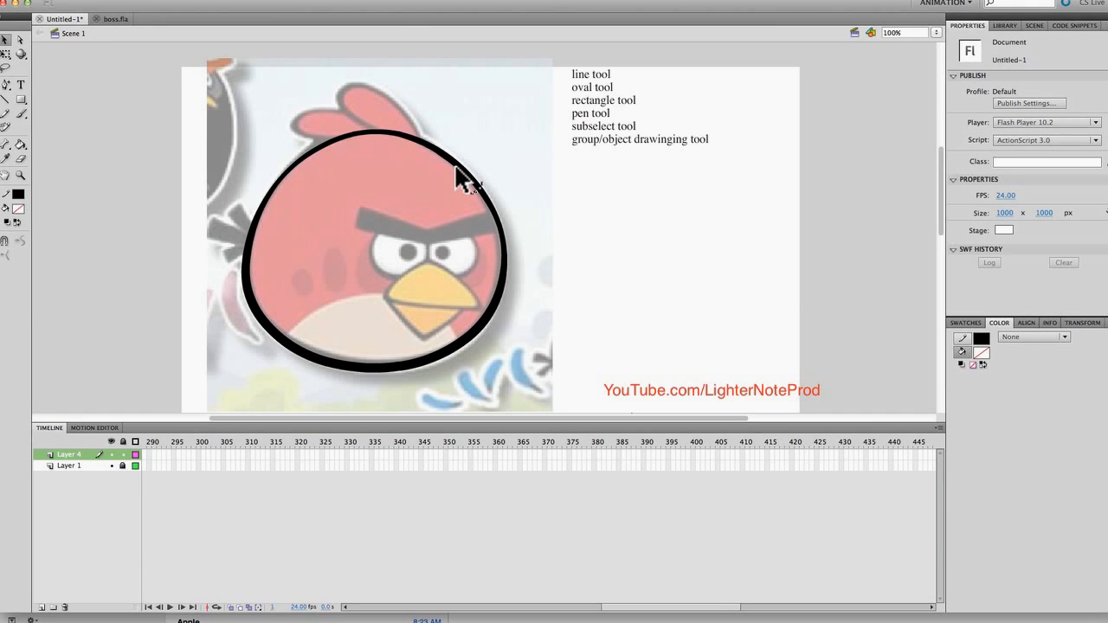
pyautogui.moveTo(456, 168); pyautogui.dragTo(450, 161)
# Step: Draw a straight red line across the lower body, from the lower-left outline to just past the lower-right outline
pyautogui.press('l')
pyautogui.press('n')
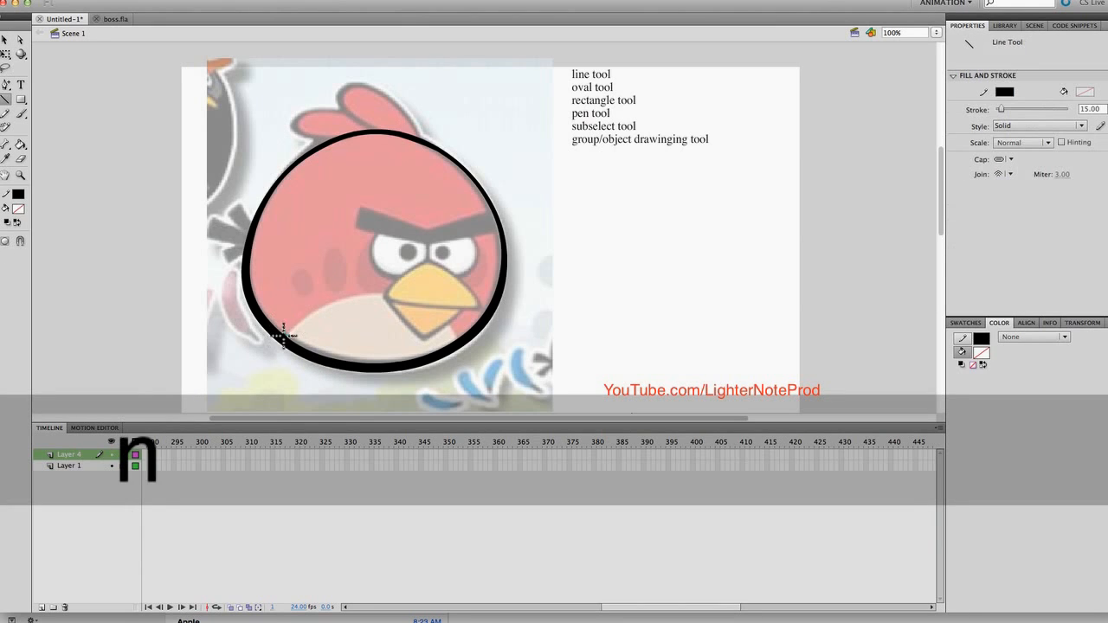
pyautogui.click(18, 195)
pyautogui.click(30, 274)
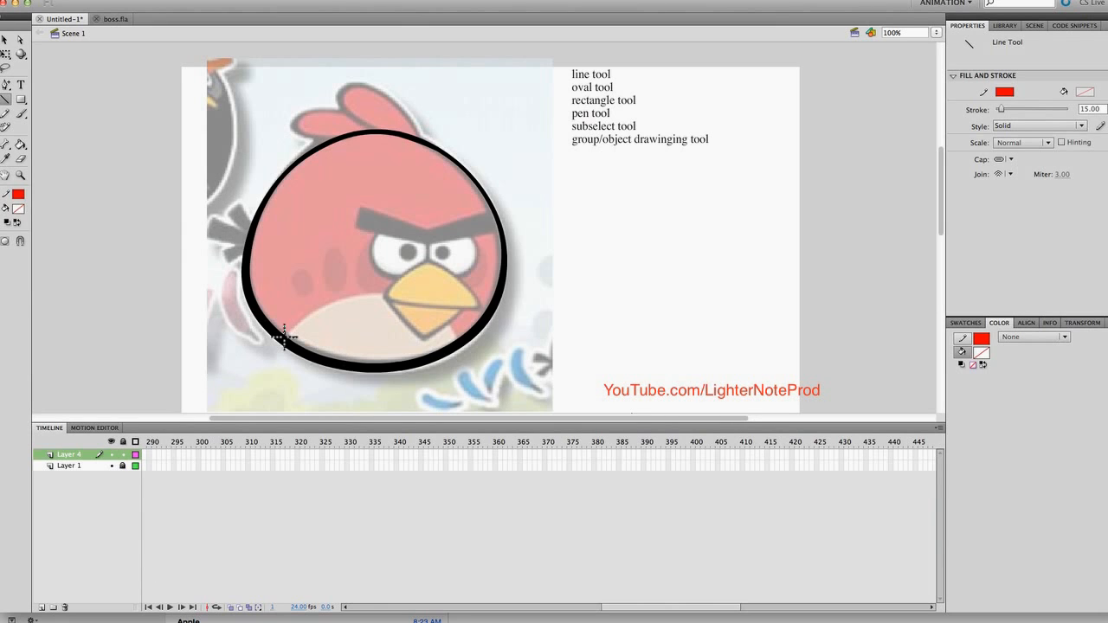
pyautogui.moveTo(281, 335); pyautogui.dragTo(493, 339)
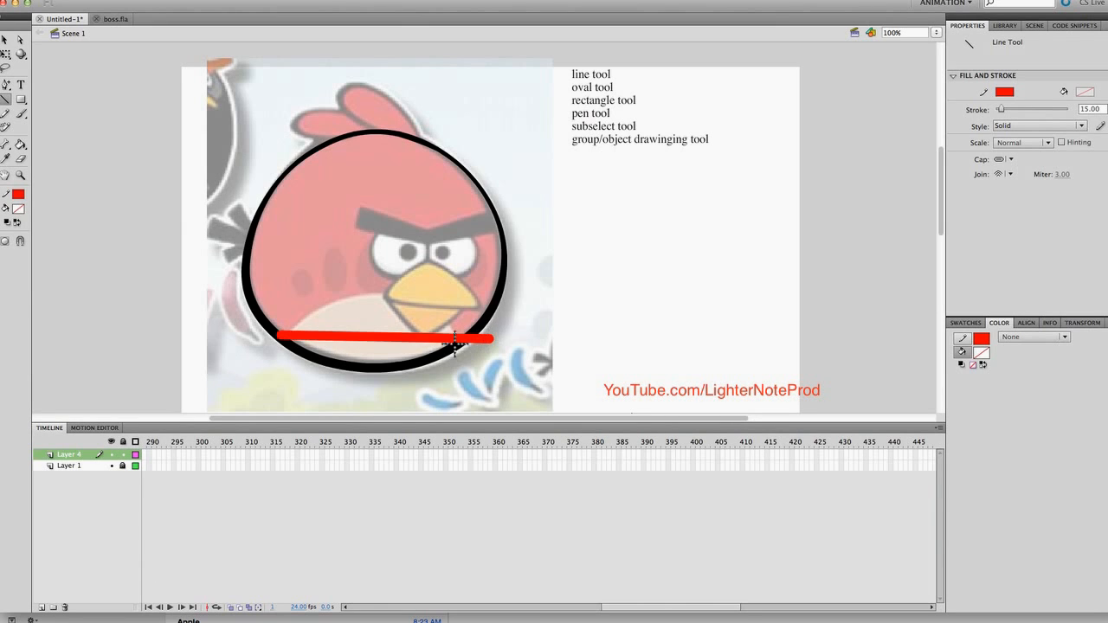
# Step: Bend the red line upward into an arc that follows the top of the bird's belly patch
pyautogui.press('v')
pyautogui.moveTo(373, 334); pyautogui.dragTo(373, 292)
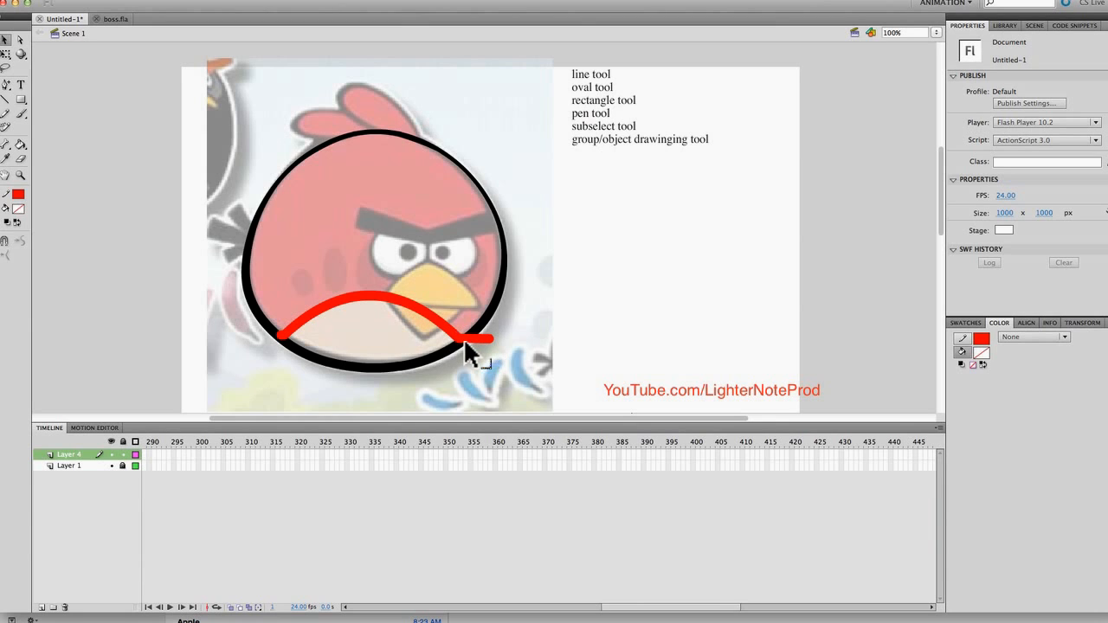
pyautogui.click(461, 337)
pyautogui.moveTo(459, 338); pyautogui.dragTo(459, 338)
# Step: Fill the belly with sampled cream F2E4DA and the body above it with sampled pink ED9DA2
pyautogui.press('i')
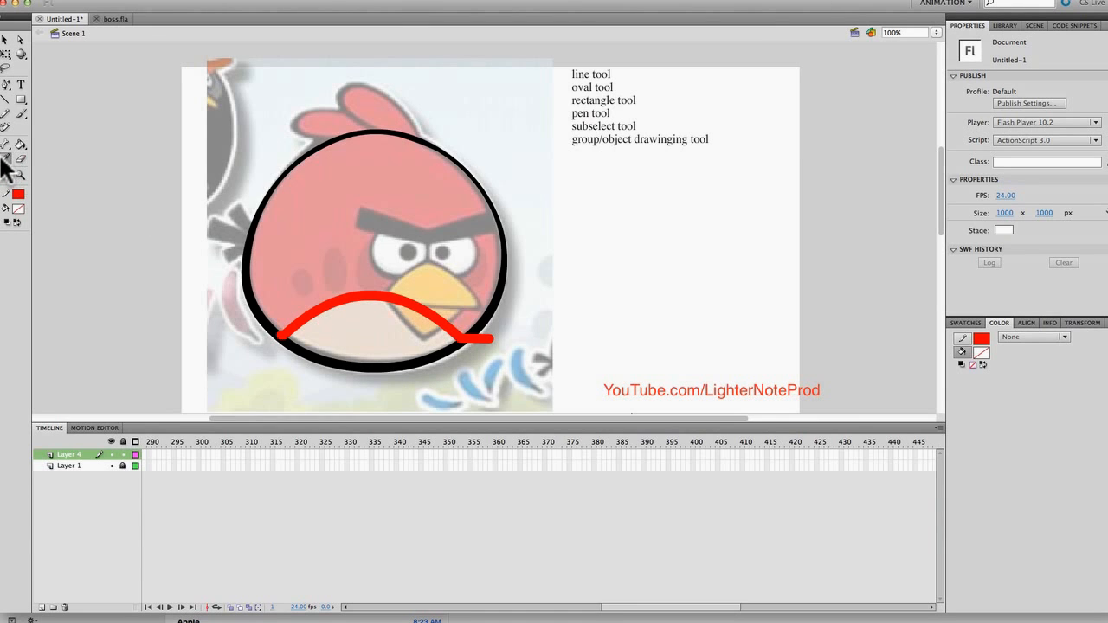
pyautogui.click(360, 330)
pyautogui.click(336, 327)
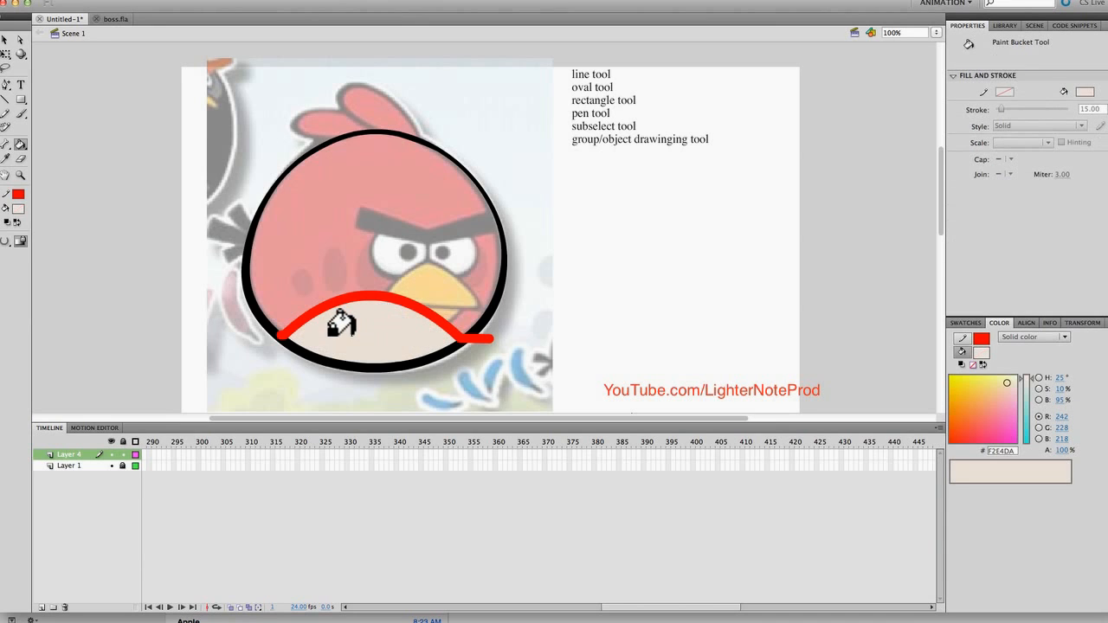
pyautogui.press('i')
pyautogui.click(282, 232)
pyautogui.click(274, 265)
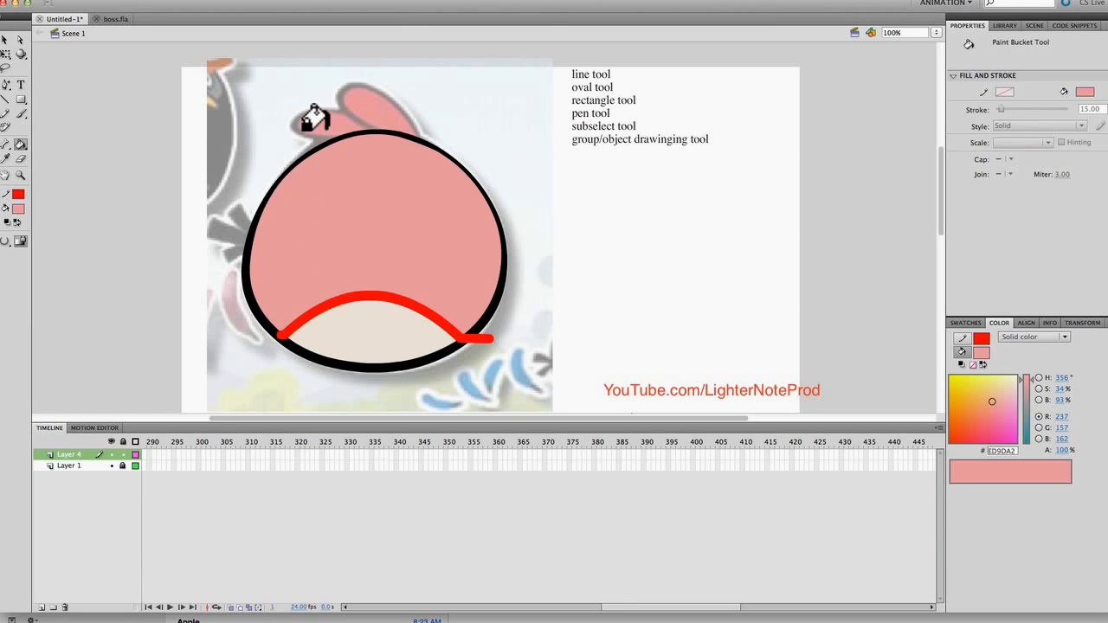
# Step: Delete the red arc and its leftover ends at both sides of the outline, leaving only the belly and body fills
pyautogui.press('v')
pyautogui.click(352, 301)
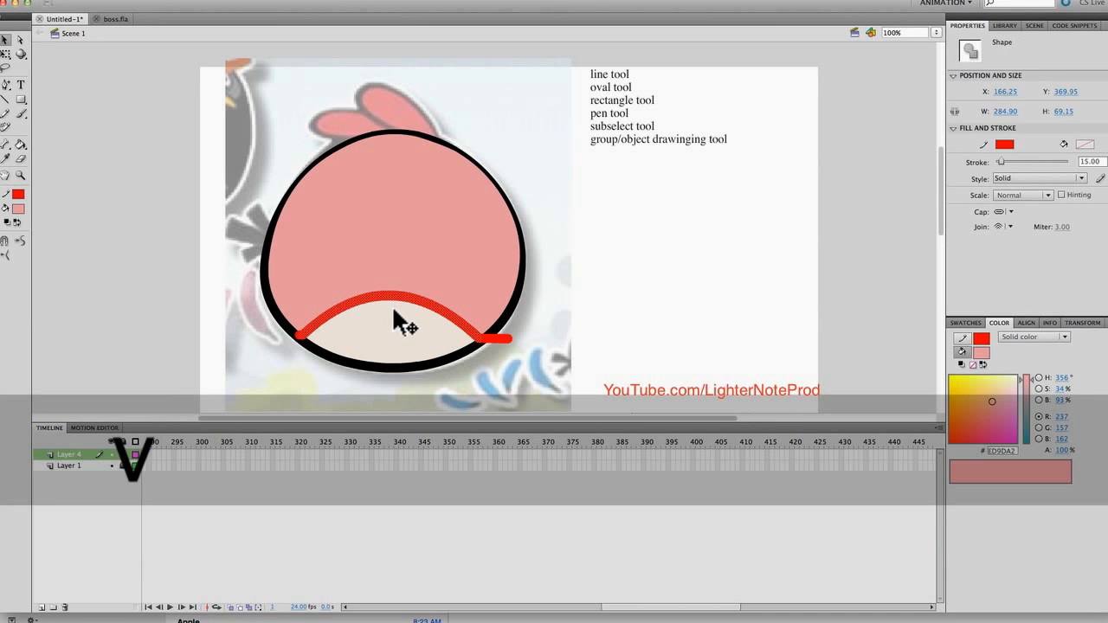
pyautogui.press('Delete')
pyautogui.click(492, 335)
pyautogui.press('Delete')
pyautogui.click(503, 340)
pyautogui.press('Delete')
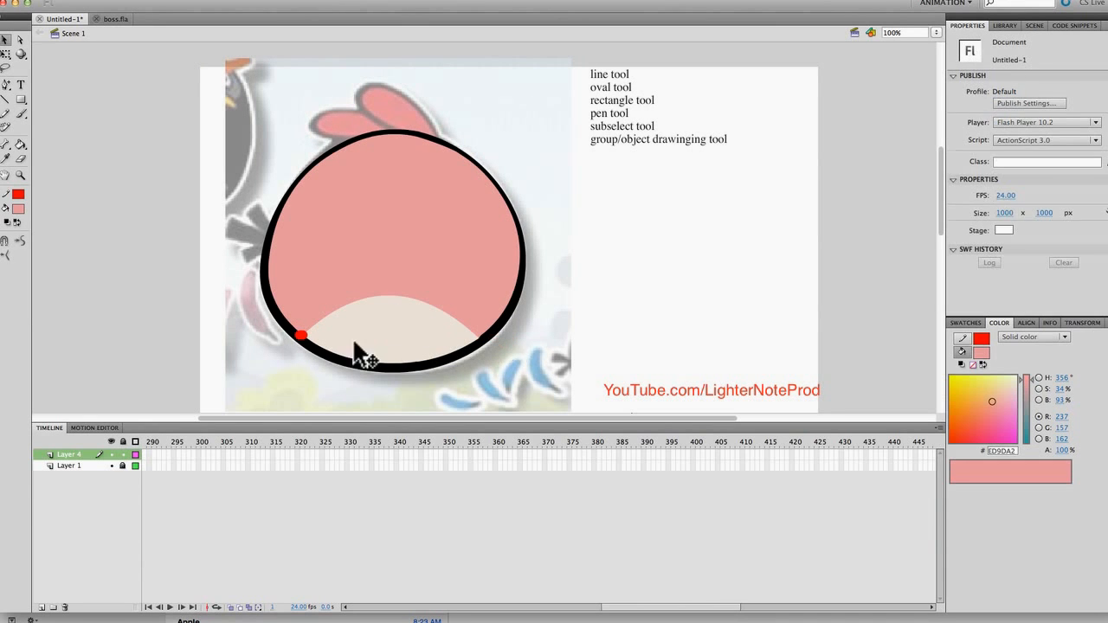
pyautogui.click(302, 336)
pyautogui.press('Delete')
pyautogui.click(349, 286)
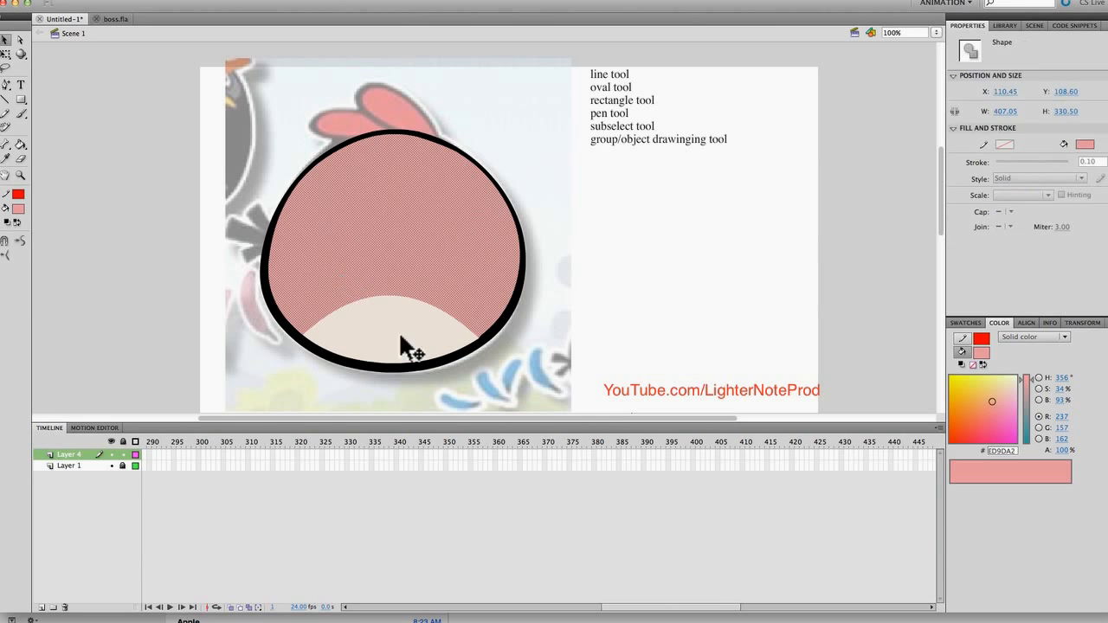
pyautogui.click(523, 364)
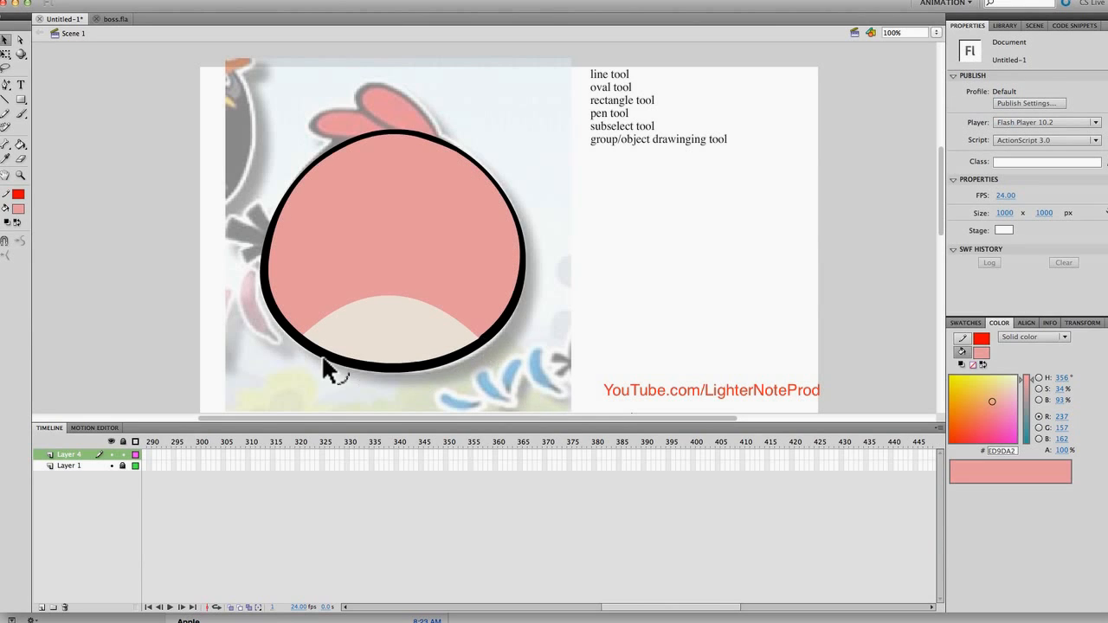
# Step: Show Layer 4 as outlines and lock it beneath a newly added layer
pyautogui.click(135, 453)
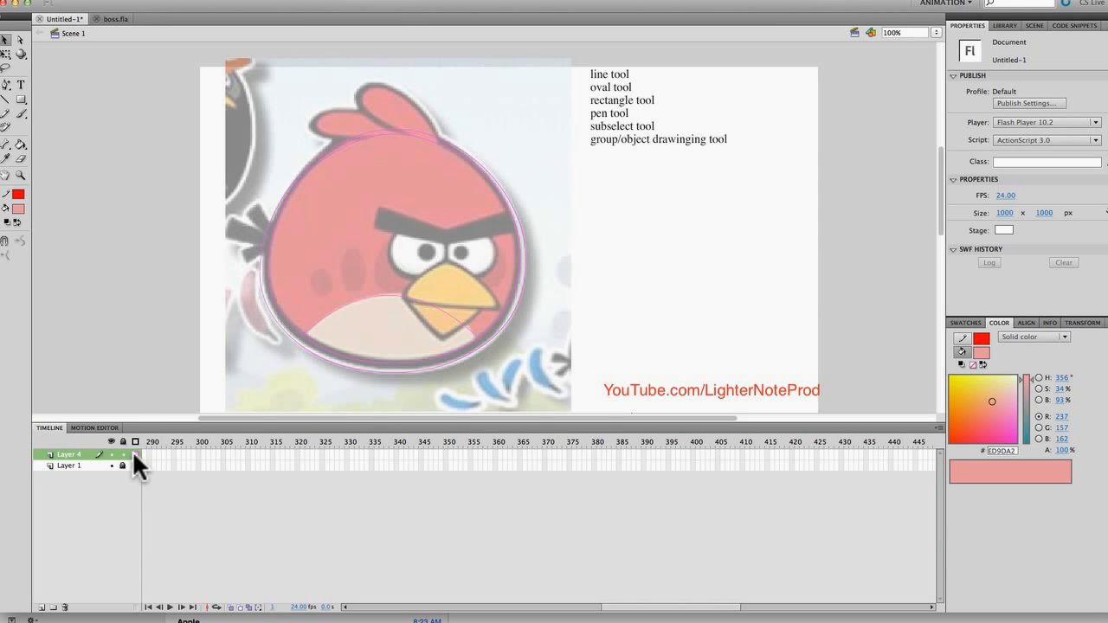
pyautogui.hscroll(3, 131, 450)
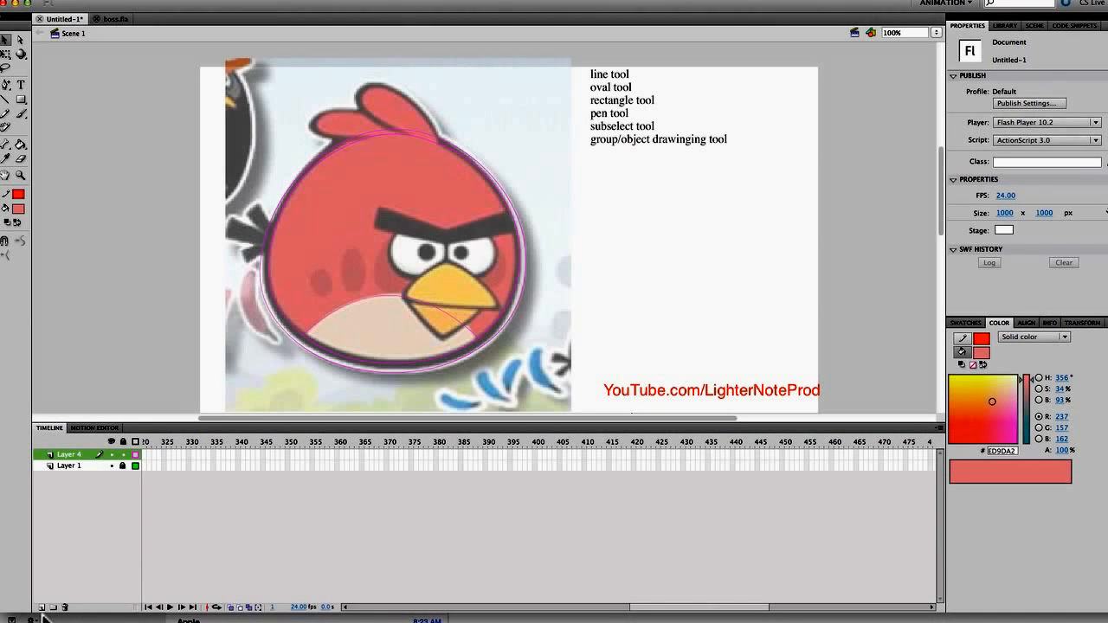
pyautogui.click(40, 607)
pyautogui.moveTo(122, 466); pyautogui.dragTo(122, 477)
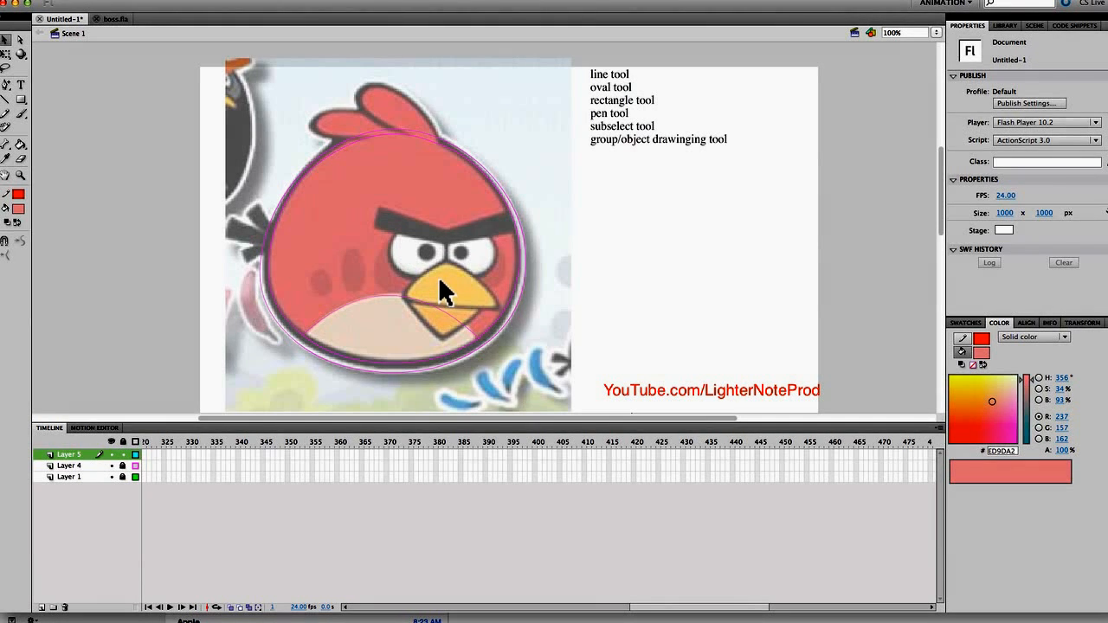
# Step: Draw a rectangle about 139 by 75 px over the beak on the new layer, with a black stroke and no fill
pyautogui.press('o')
pyautogui.hscroll(2, 438, 274)
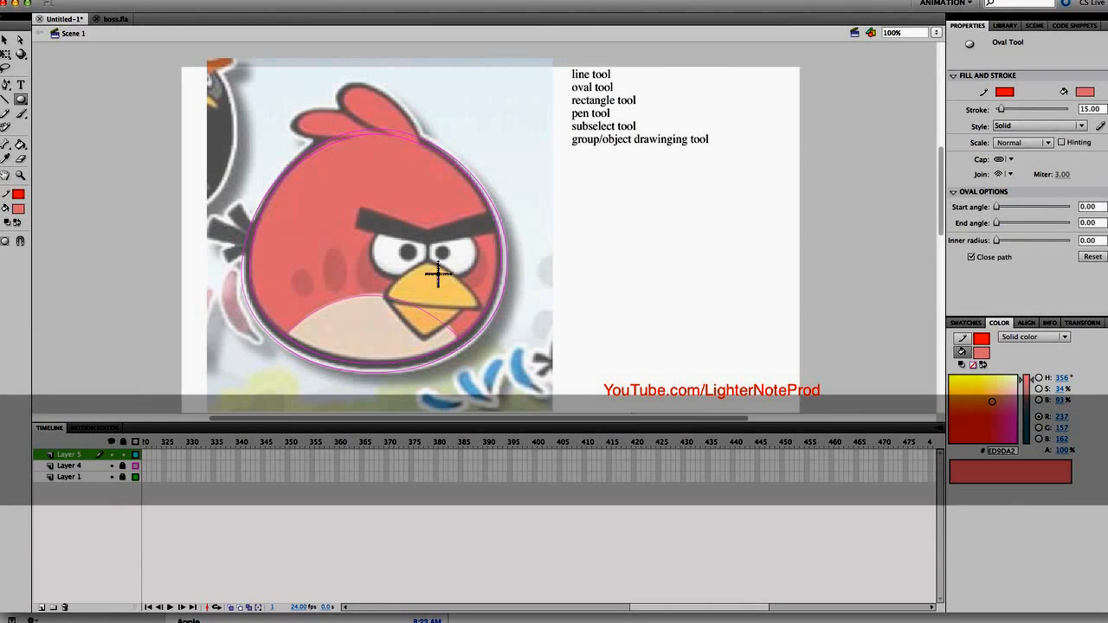
pyautogui.press('r')
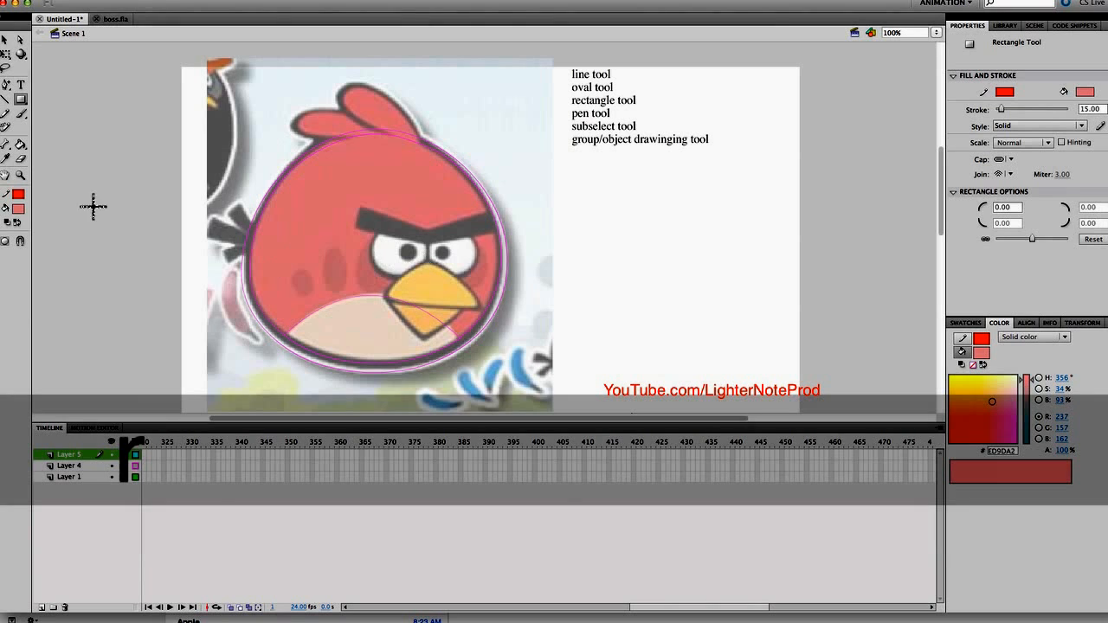
pyautogui.click(18, 208)
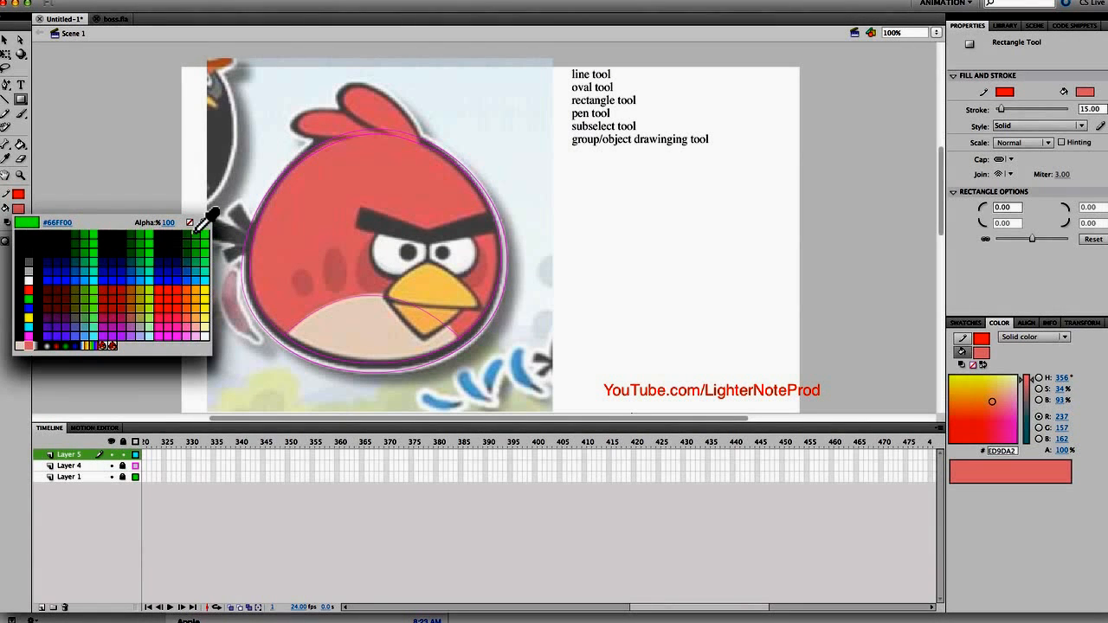
pyautogui.click(29, 236)
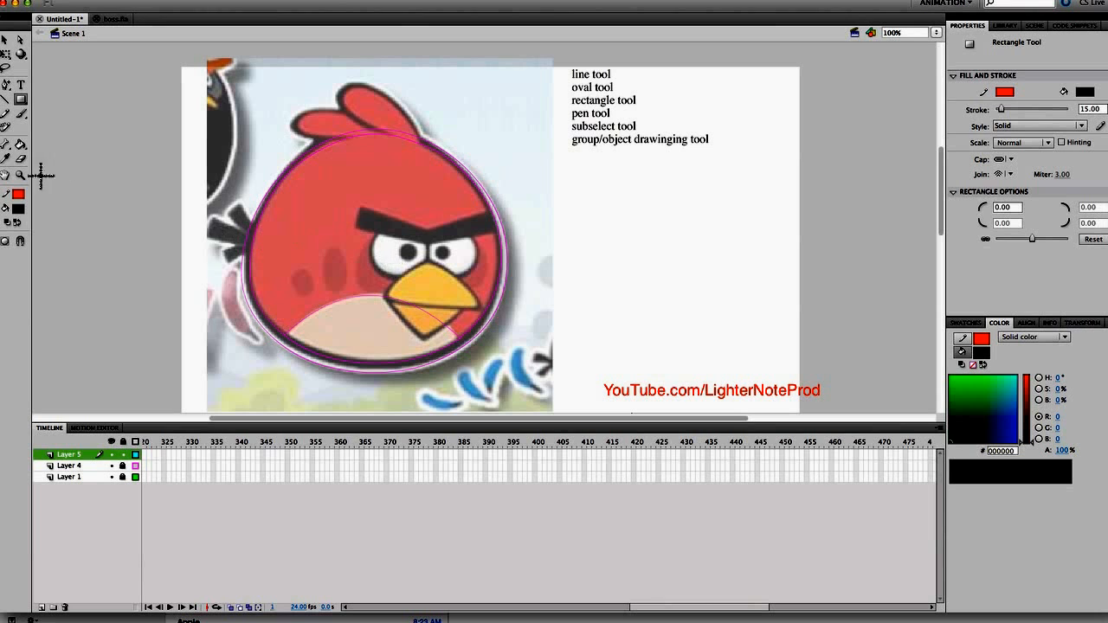
pyautogui.click(18, 209)
pyautogui.click(28, 218)
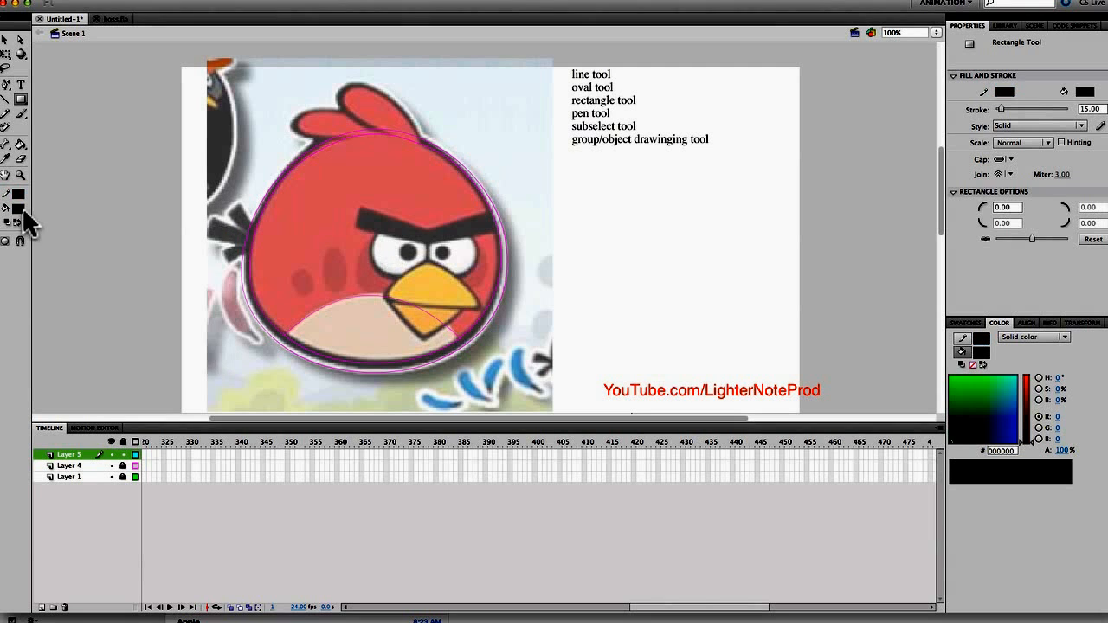
pyautogui.click(18, 209)
pyautogui.click(189, 249)
pyautogui.moveTo(387, 261)
pyautogui.mouseDown()
pyautogui.moveTo(396, 292)
pyautogui.moveTo(478, 309)
pyautogui.mouseUp()
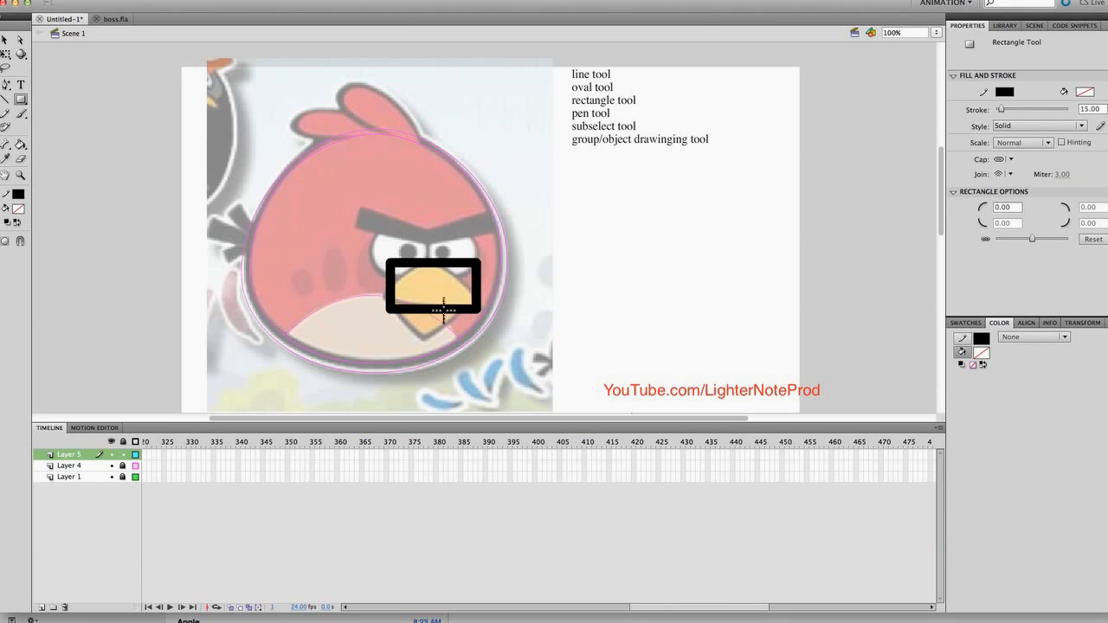
# Step: Select all sides of the beak rectangle, set its stroke size to 10 and deselect it
pyautogui.press('v')
pyautogui.click(429, 309)
pyautogui.doubleClick(432, 309)
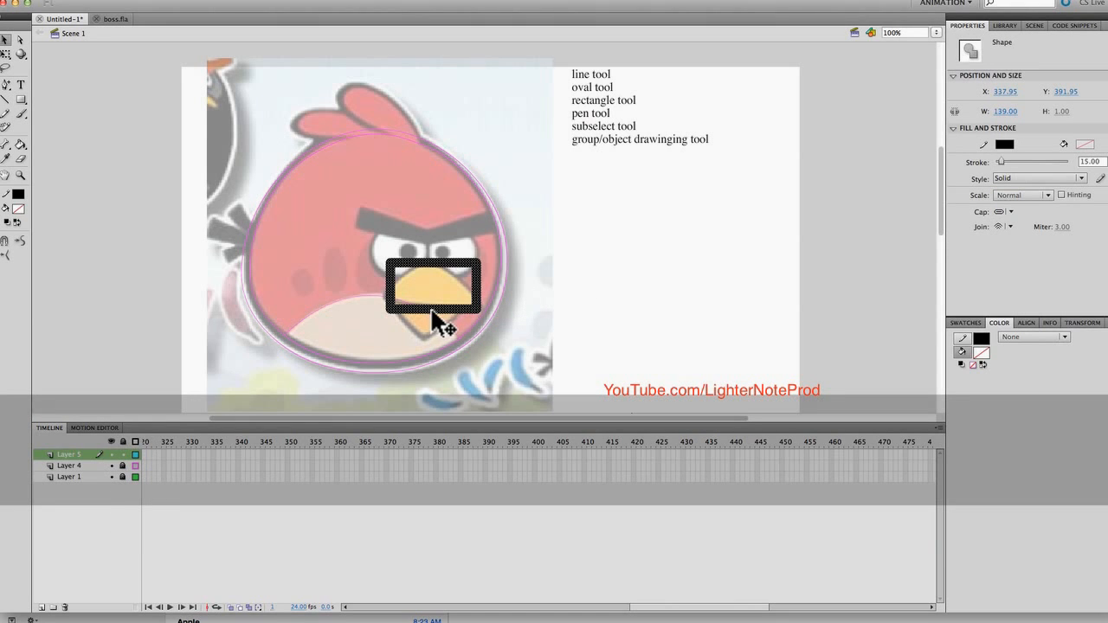
pyautogui.moveTo(1102, 161); pyautogui.dragTo(1070, 162)
pyautogui.write('10')
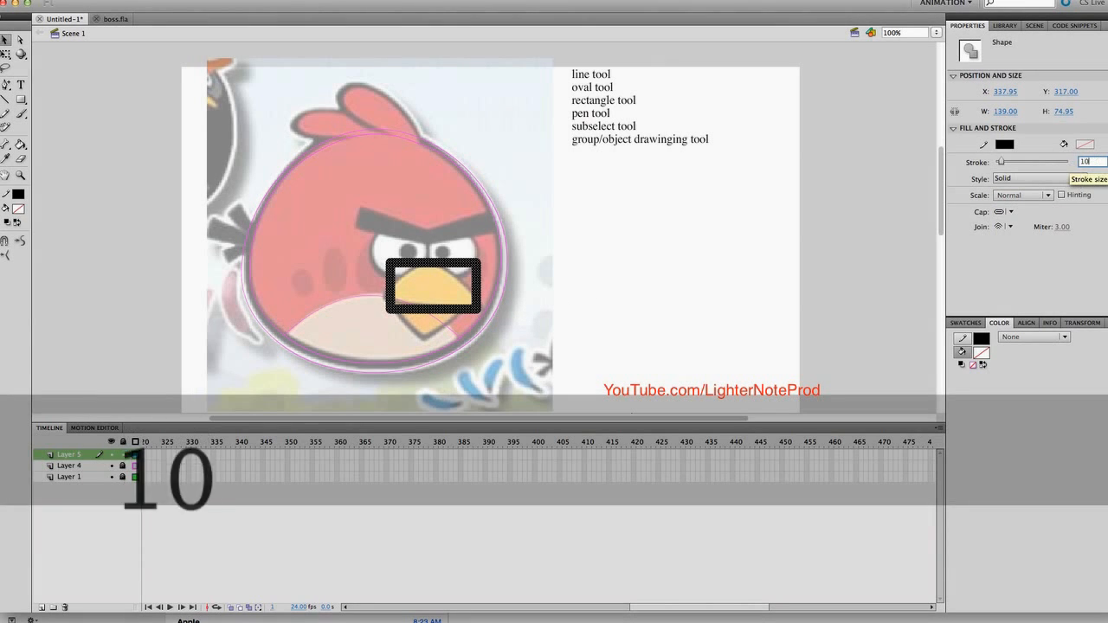
pyautogui.press('Return')
pyautogui.click(405, 351)
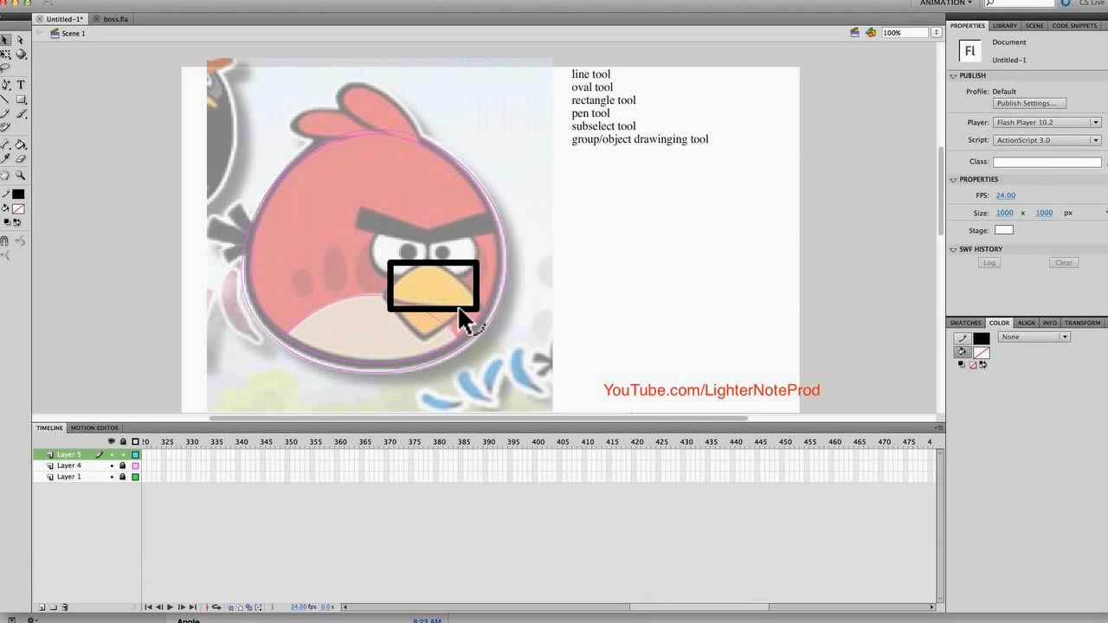
# Step: Set the stroke size of the whole beak rectangle to 8 and deselect it
pyautogui.doubleClick(457, 305)
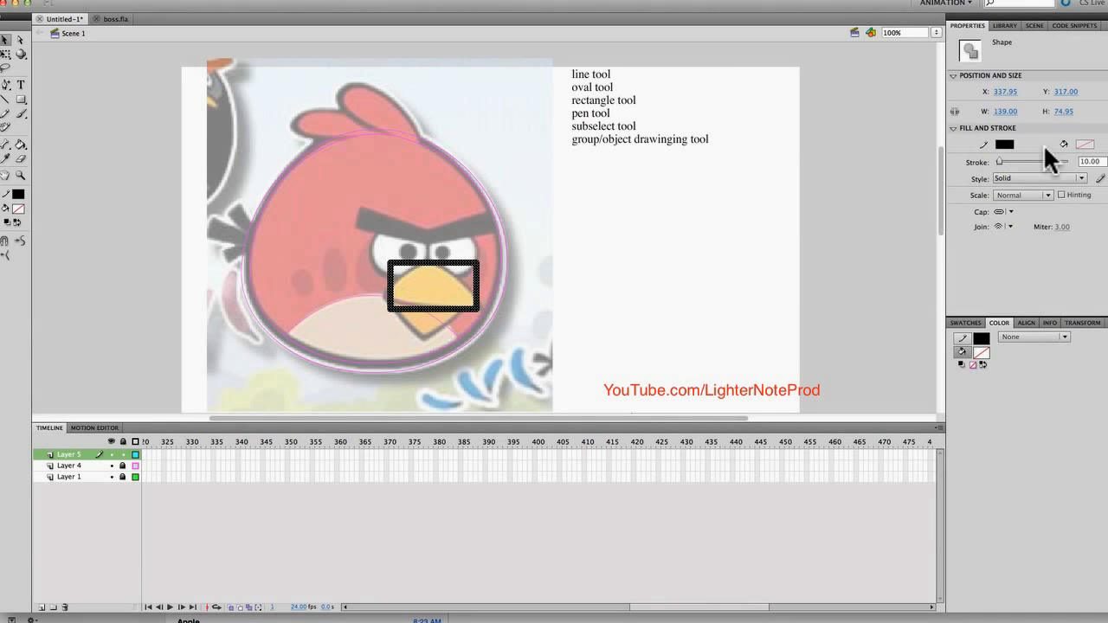
pyautogui.moveTo(1101, 162); pyautogui.dragTo(1049, 162)
pyautogui.write('8')
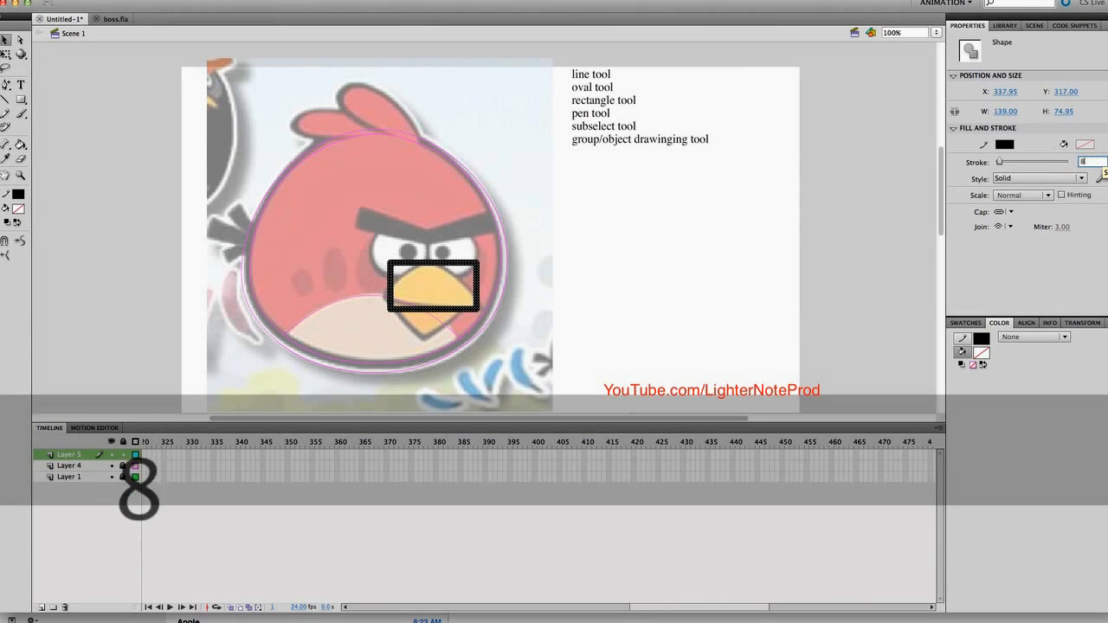
pyautogui.press('Return')
pyautogui.click(409, 331)
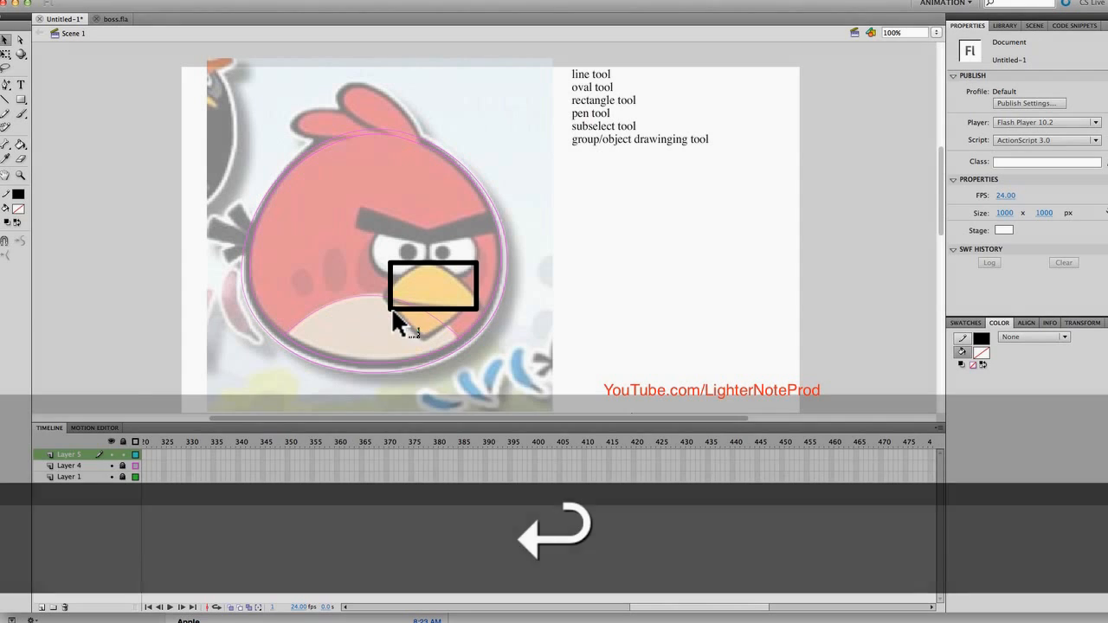
# Step: Reshape the rectangle into a diamond by moving its corners onto the bottom tip, side corners and top of the reference beak
pyautogui.moveTo(397, 309); pyautogui.dragTo(421, 340)
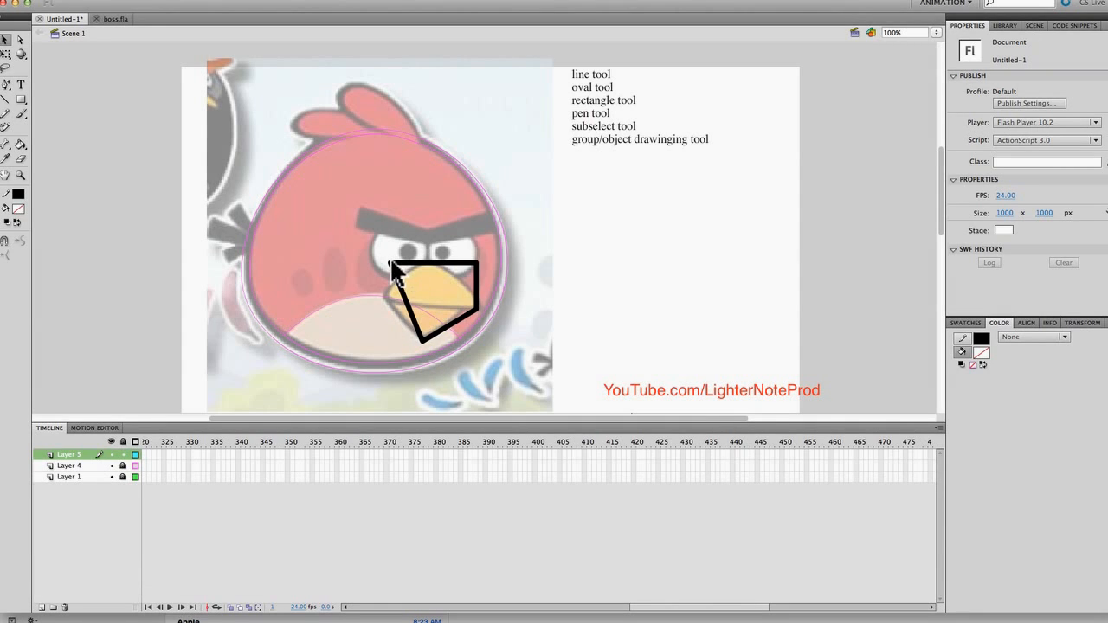
pyautogui.moveTo(391, 263); pyautogui.dragTo(385, 299)
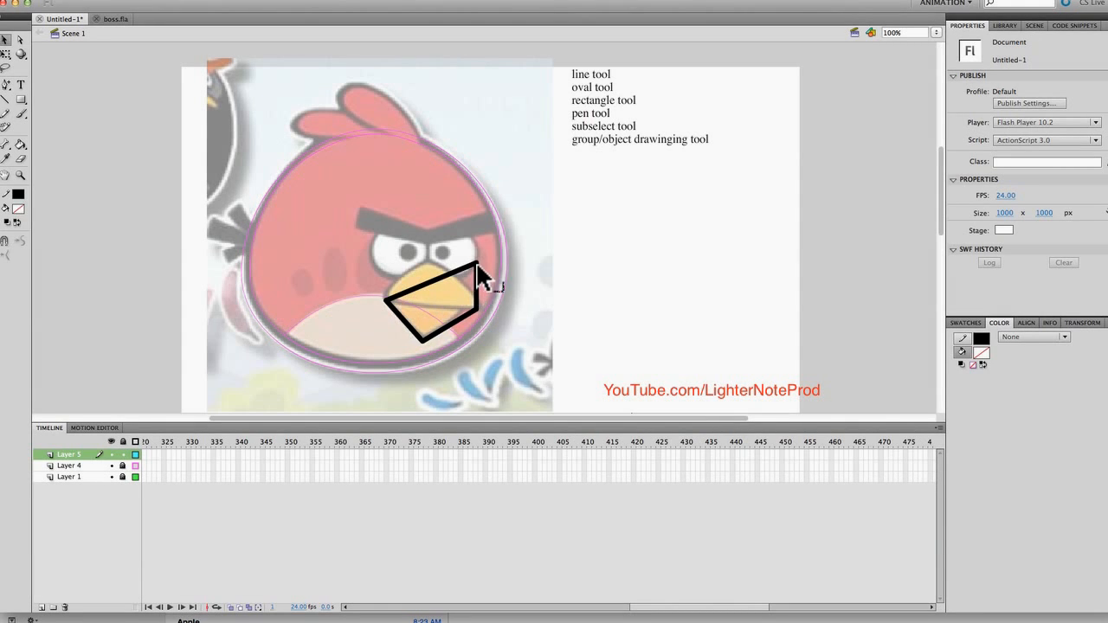
pyautogui.moveTo(477, 265); pyautogui.dragTo(427, 258)
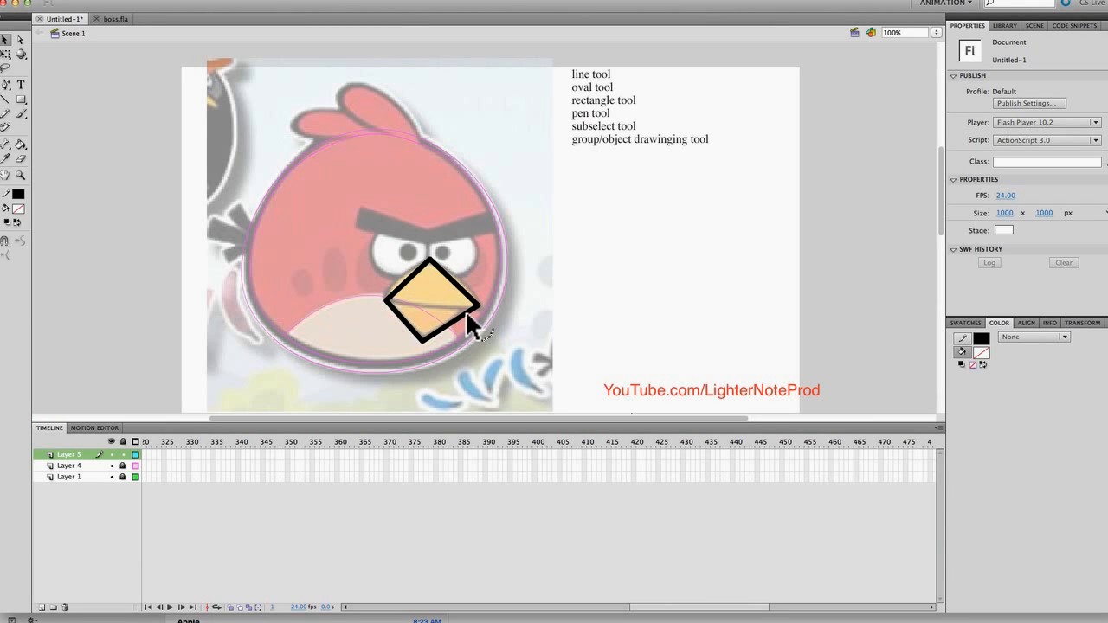
# Step: Move the diamond outline sideways off the reference beak onto the bird's belly and deselect it
pyautogui.press('alt')
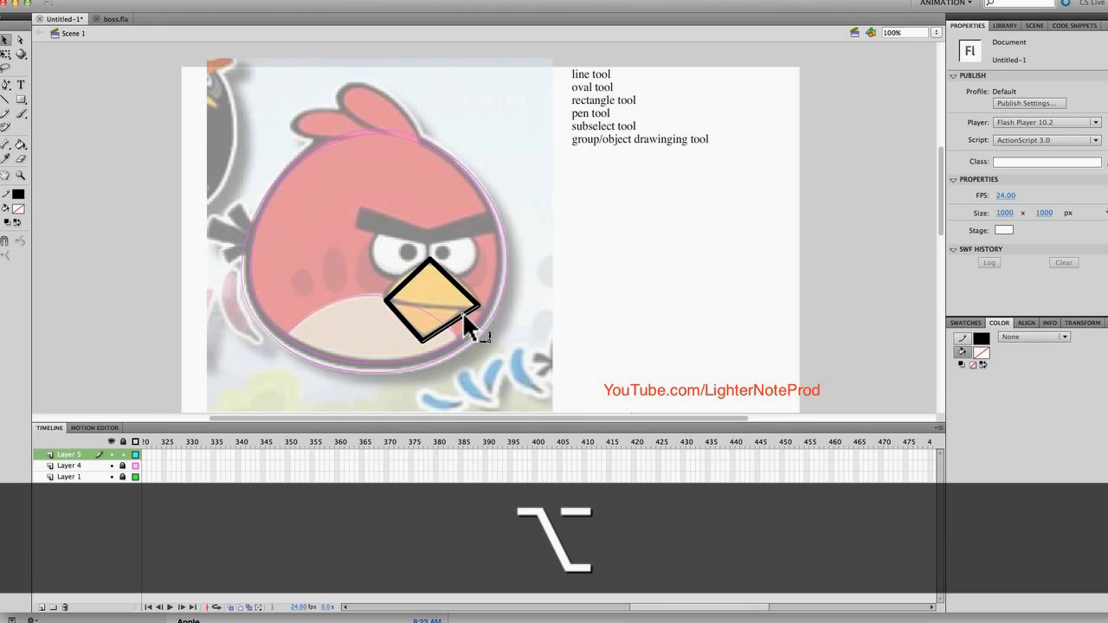
pyautogui.press('n')
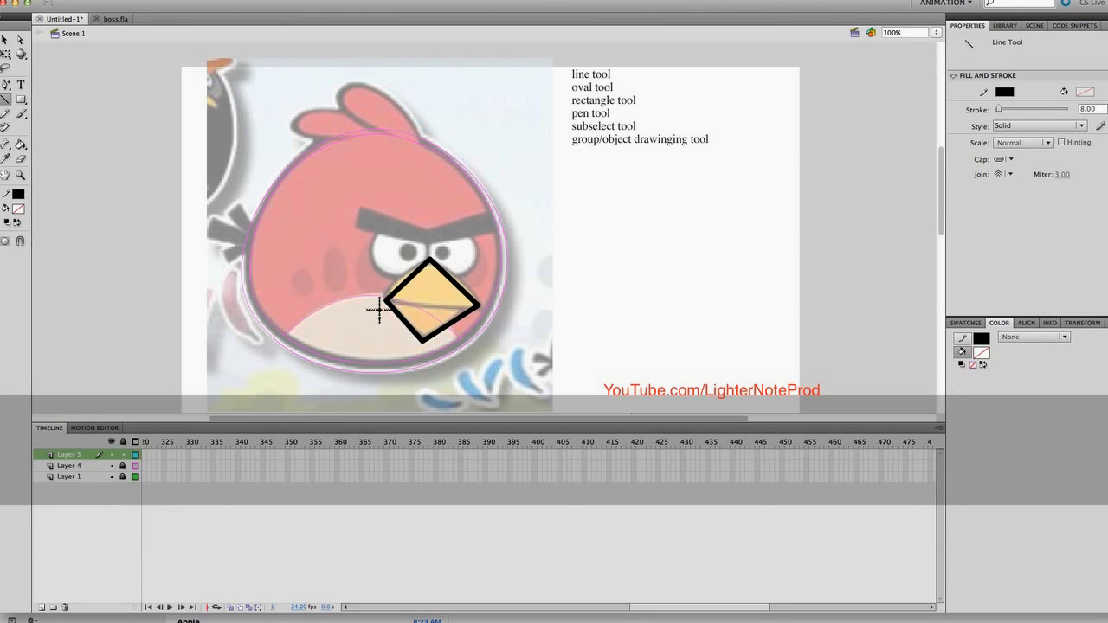
pyautogui.press('v')
pyautogui.click(395, 315)
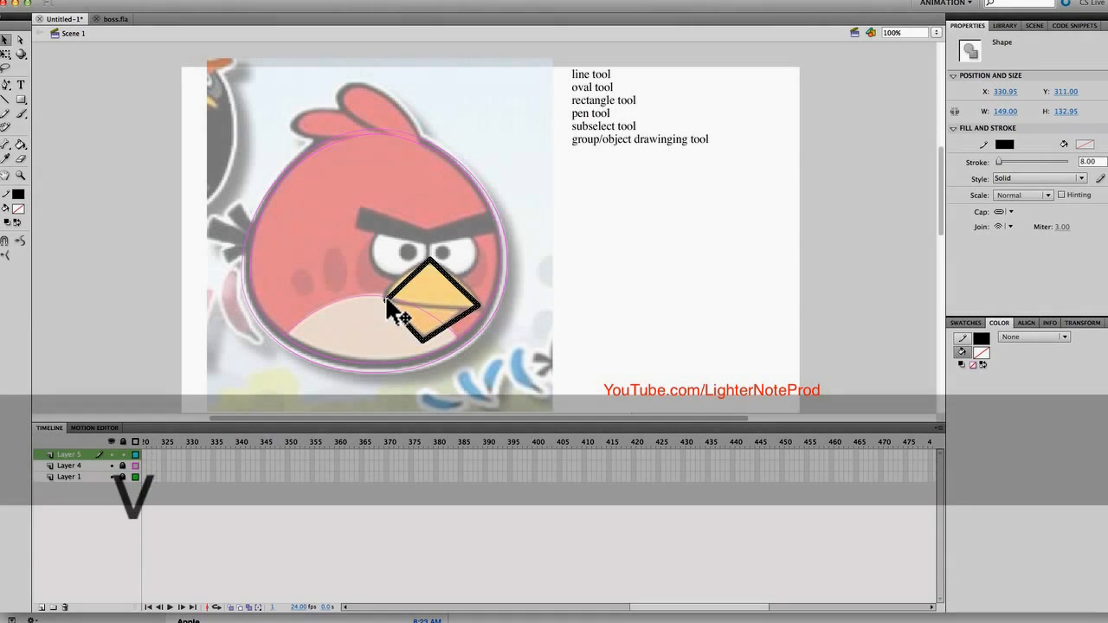
pyautogui.moveTo(386, 298); pyautogui.dragTo(302, 300)
pyautogui.hscroll(-1, 296, 298)
pyautogui.click(334, 305)
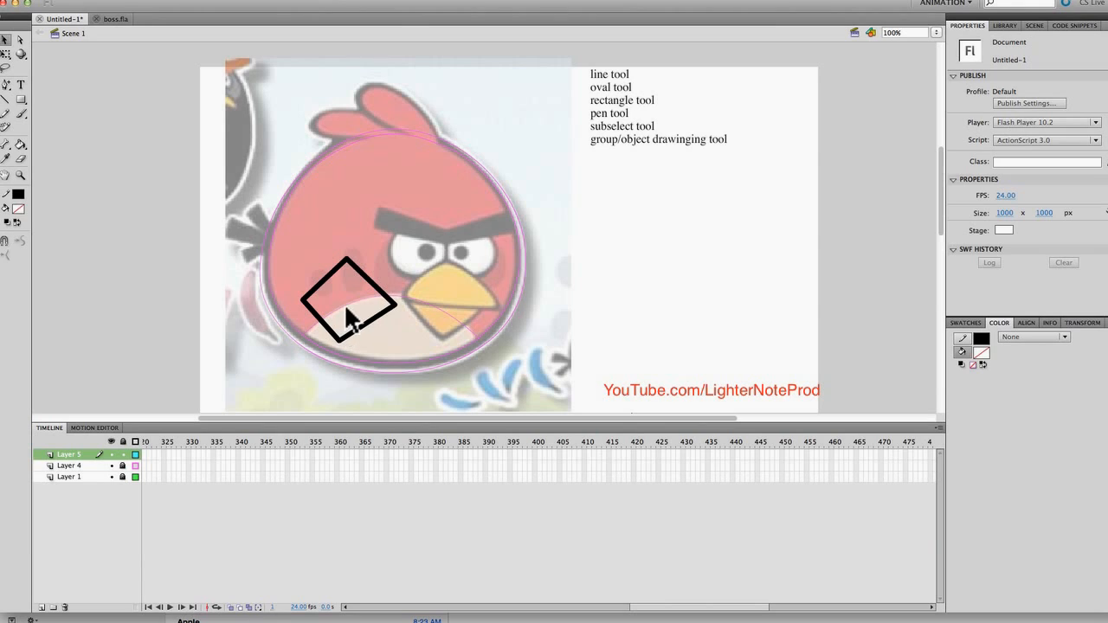
# Step: Widen the diamond's right corner slightly and bend its two upper sides outward into curves like the reference beak
pyautogui.moveTo(379, 293); pyautogui.dragTo(404, 304)
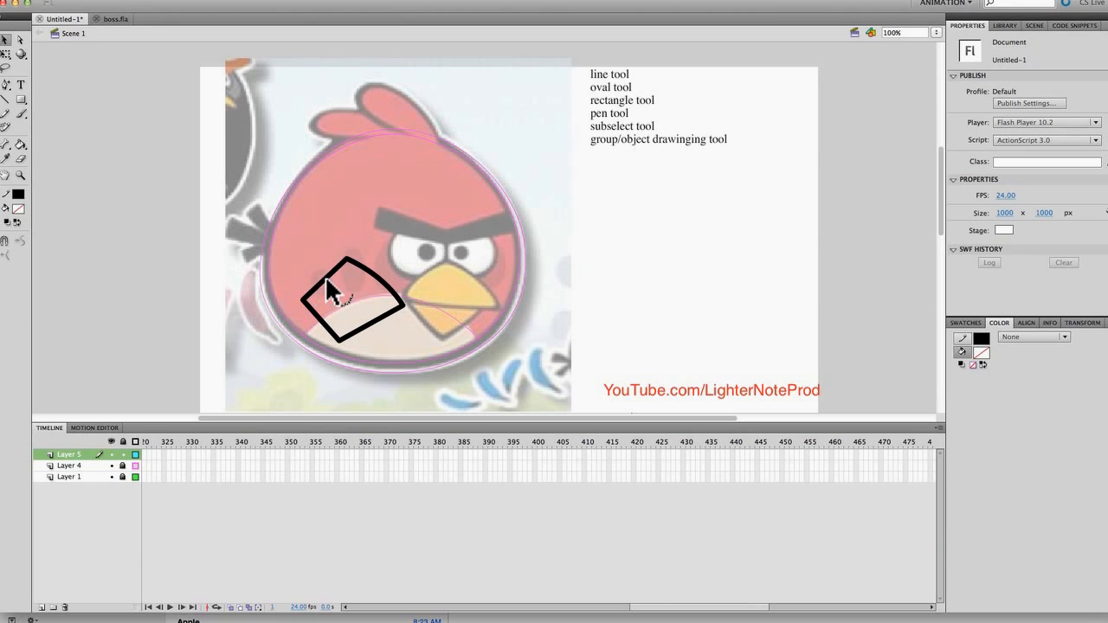
pyautogui.moveTo(320, 274); pyautogui.dragTo(316, 270)
pyautogui.click(299, 299)
# Step: Round the side and top corners of the beak outline by converting their anchor points to curves with the Subselection tool
pyautogui.press('a')
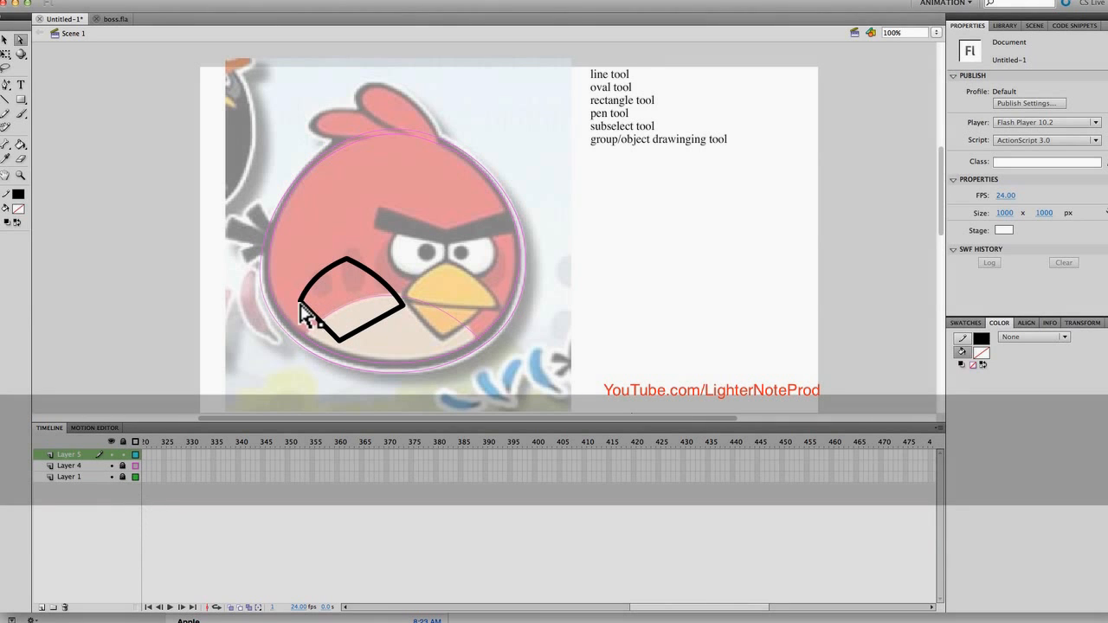
pyautogui.click(305, 308)
pyautogui.press('alt')
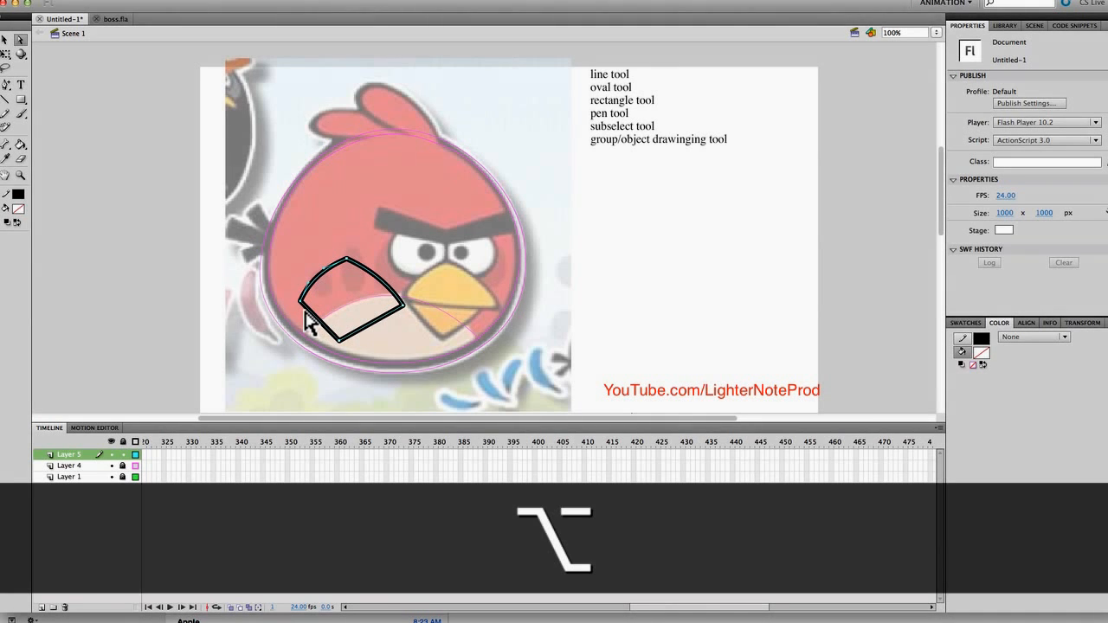
pyautogui.moveTo(304, 309); pyautogui.dragTo(296, 298)
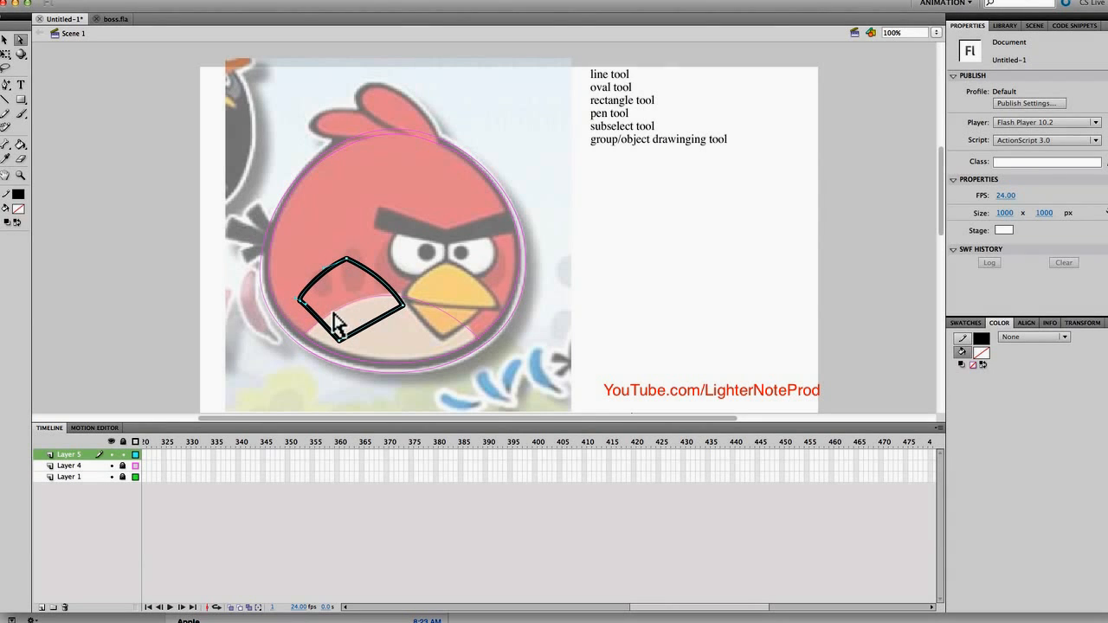
pyautogui.moveTo(408, 310); pyautogui.dragTo(407, 296)
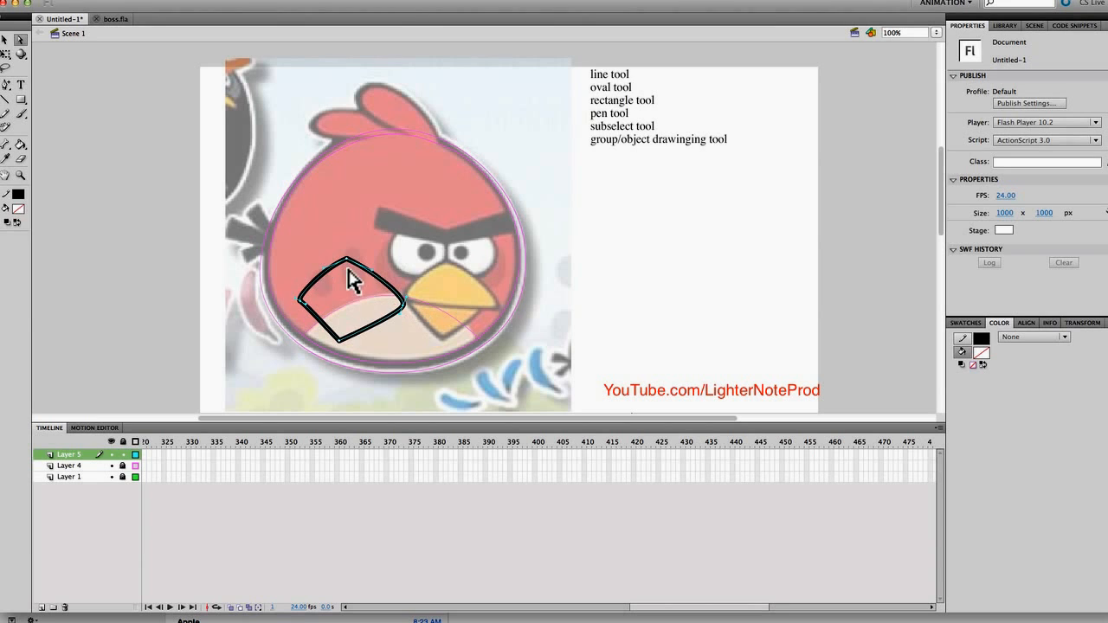
pyautogui.moveTo(348, 260); pyautogui.dragTo(344, 260)
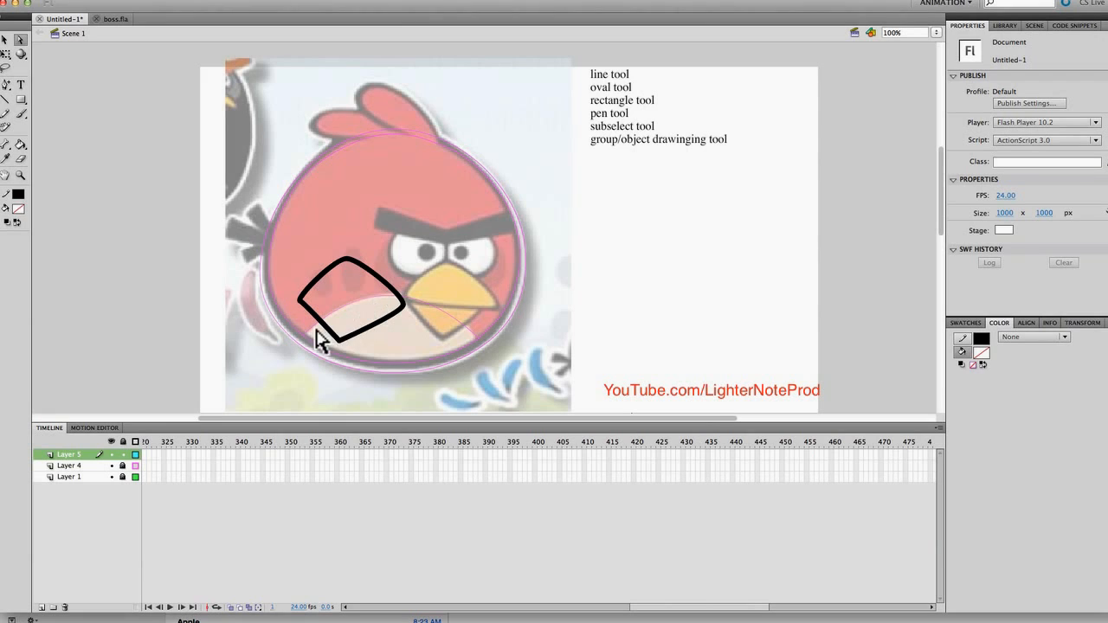
# Step: Select the whole beak outline, shift it further clear of the reference beak and deselect it
pyautogui.moveTo(322, 321); pyautogui.dragTo(329, 319)
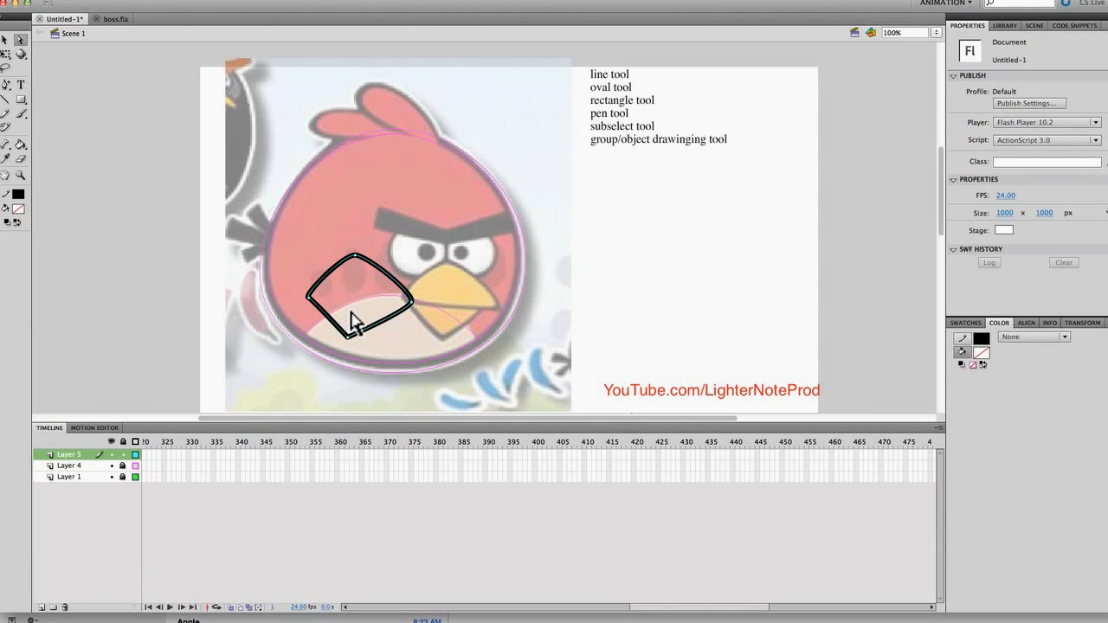
pyautogui.press('v')
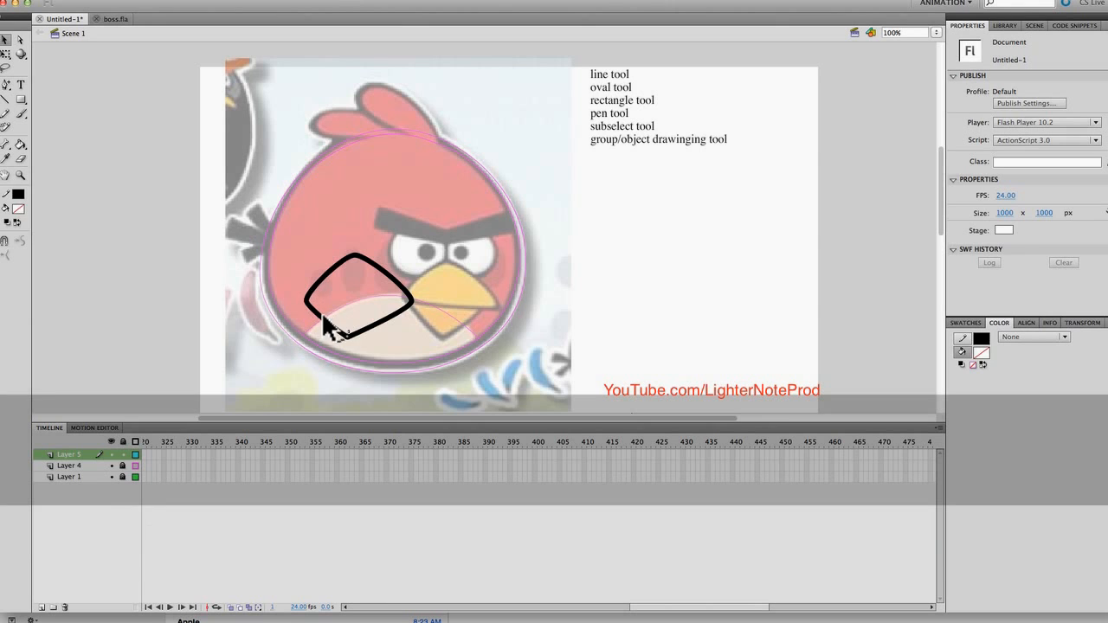
pyautogui.doubleClick(354, 258)
pyautogui.moveTo(339, 264); pyautogui.dragTo(313, 265)
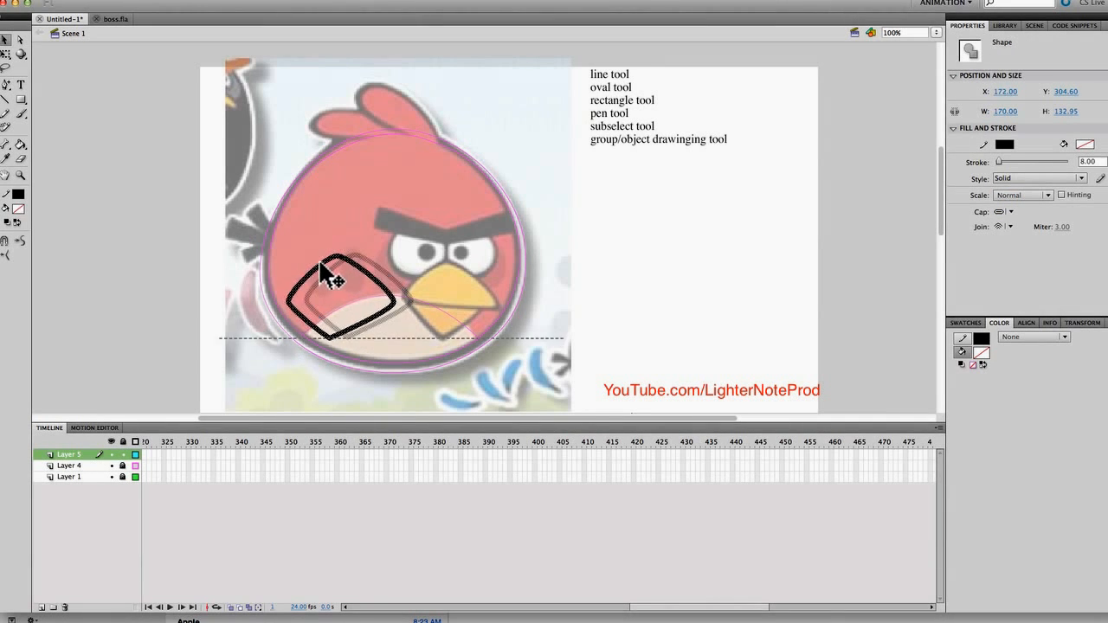
pyautogui.click(390, 329)
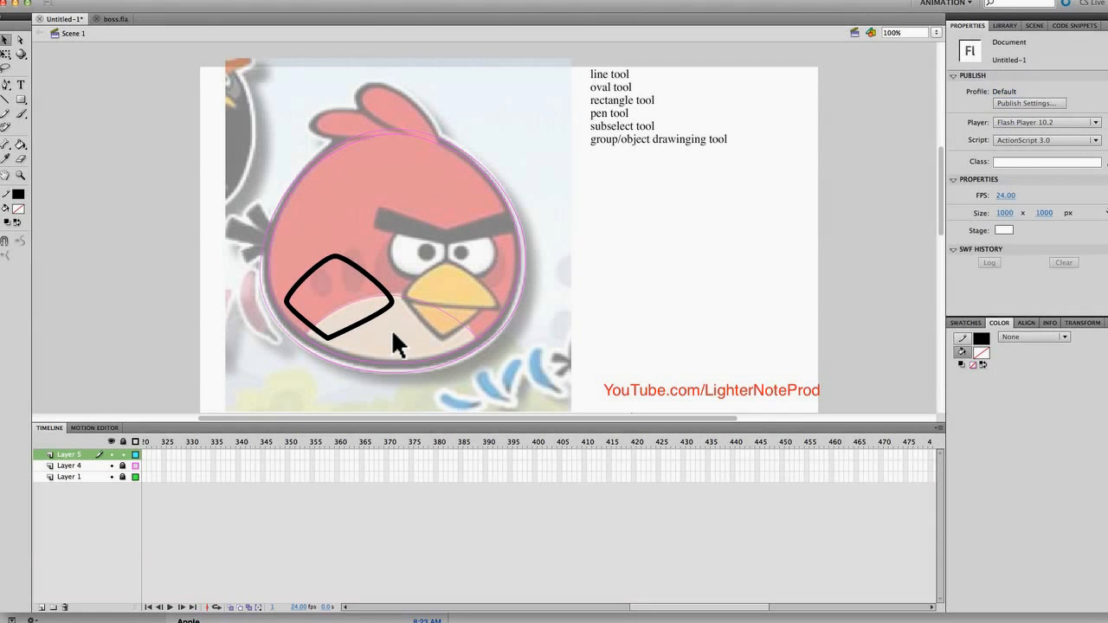
# Step: Draw a horizontal line between the beak's side corners and pull the lower beak's right end inward along it
pyautogui.press('n')
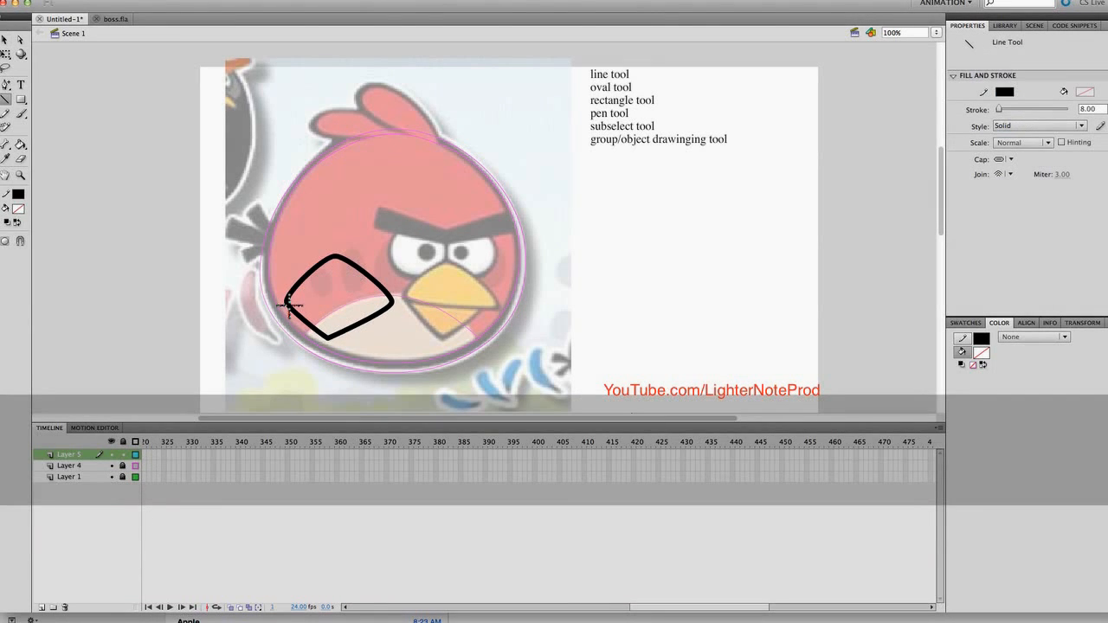
pyautogui.moveTo(289, 304); pyautogui.dragTo(392, 304)
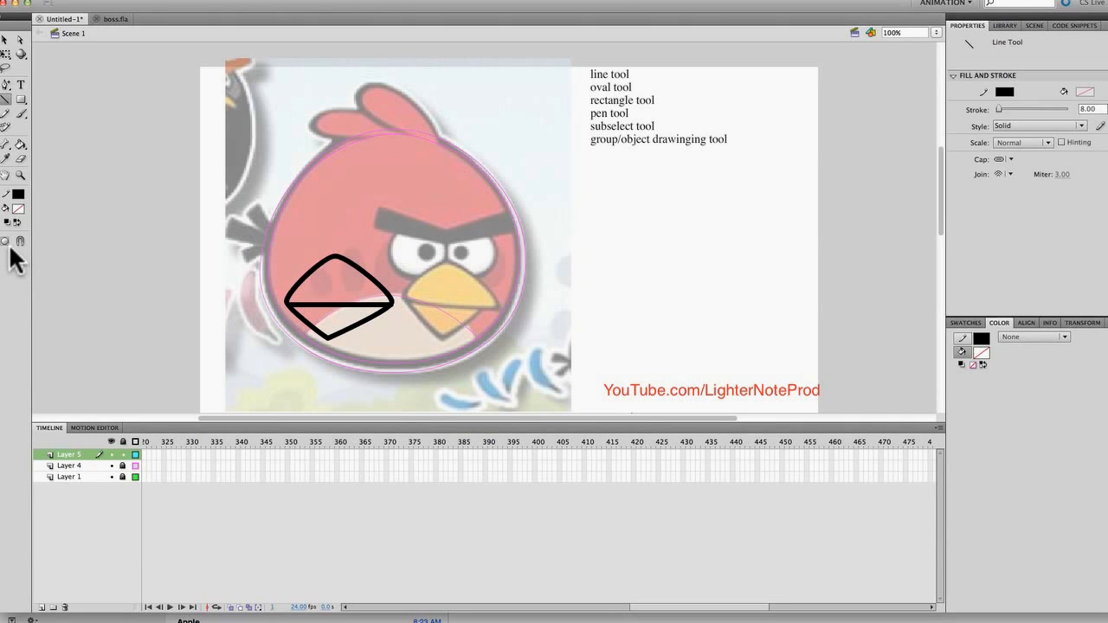
pyautogui.press('v')
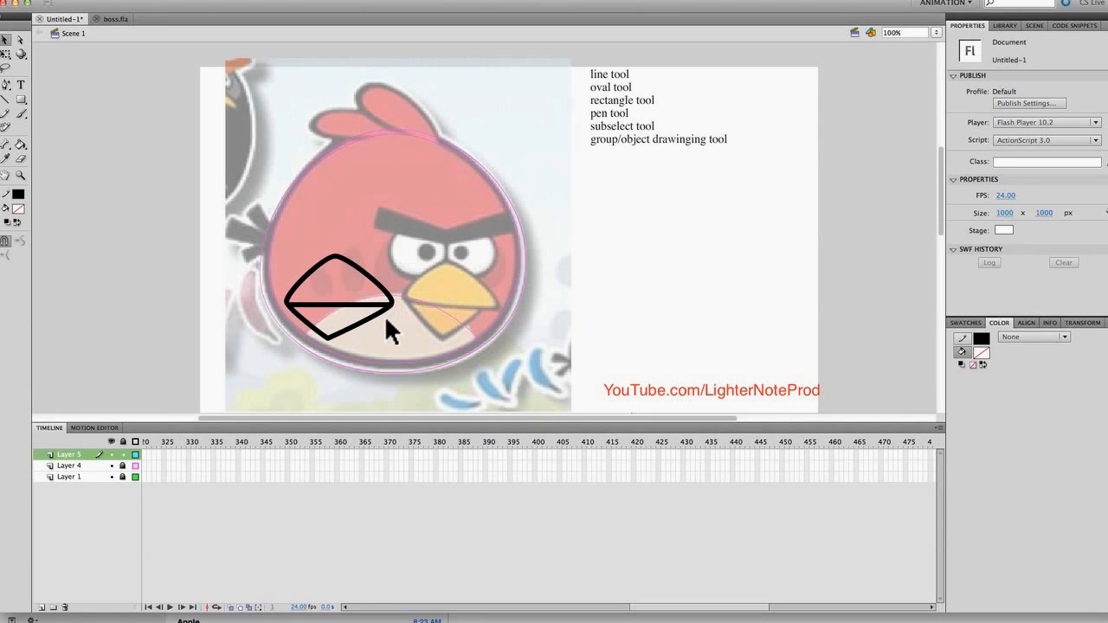
pyautogui.click(386, 307)
pyautogui.moveTo(383, 308); pyautogui.dragTo(367, 308)
# Step: Convert all the beak's lines to fills and adjust the corner where the lower beak meets the dividing line
pyautogui.moveTo(273, 239)
pyautogui.mouseDown()
pyautogui.moveTo(282, 293)
pyautogui.moveTo(411, 354)
pyautogui.mouseUp()
pyautogui.click(192, 3)
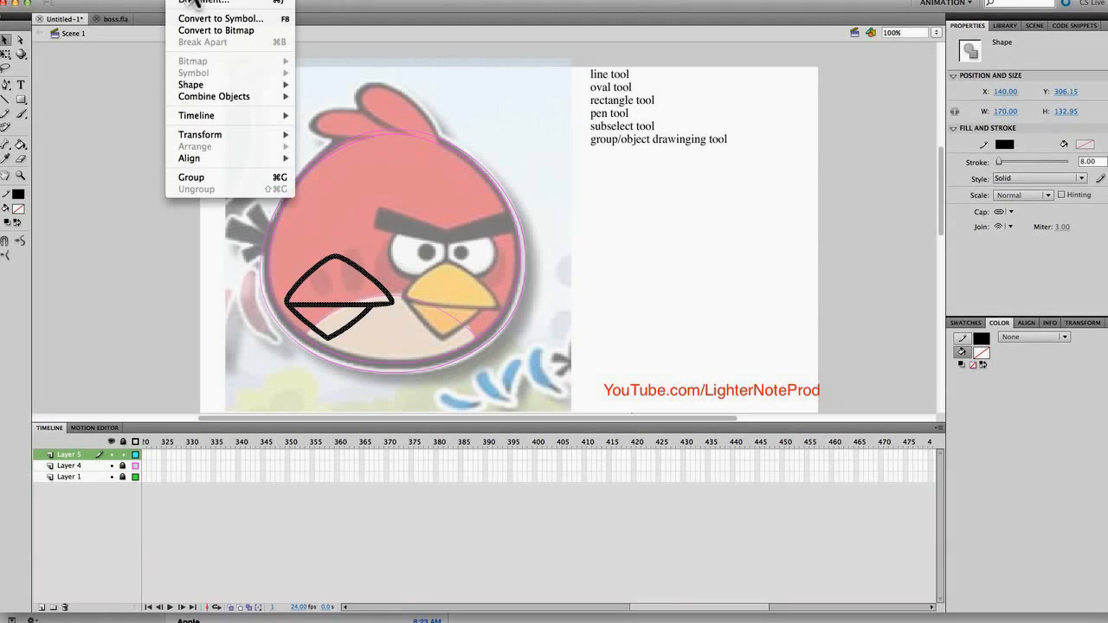
pyautogui.moveTo(216, 83)
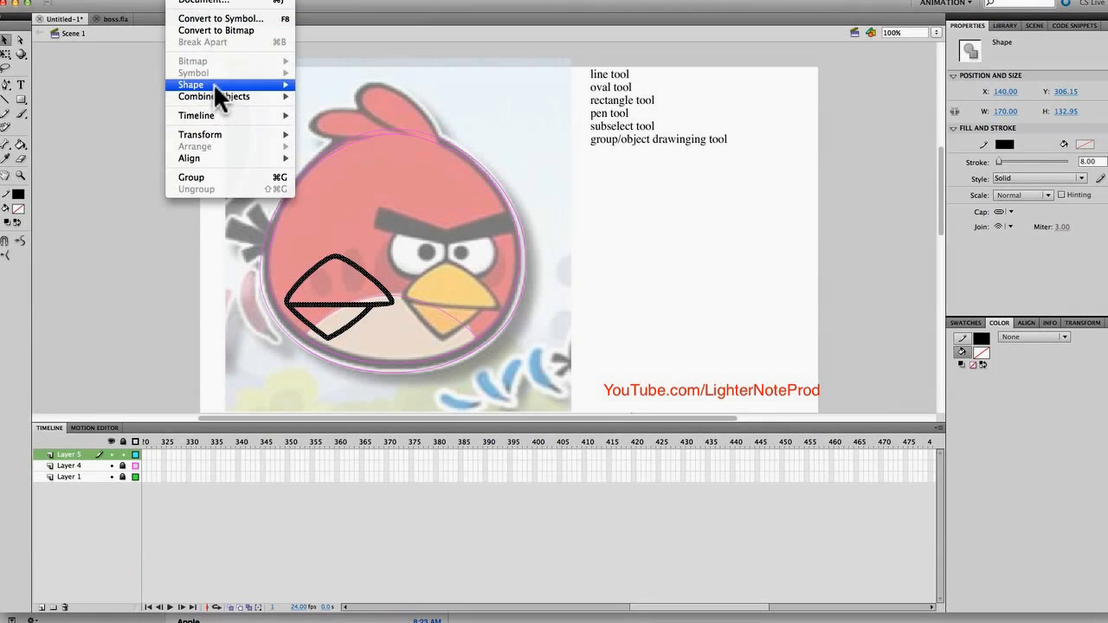
pyautogui.click(348, 150)
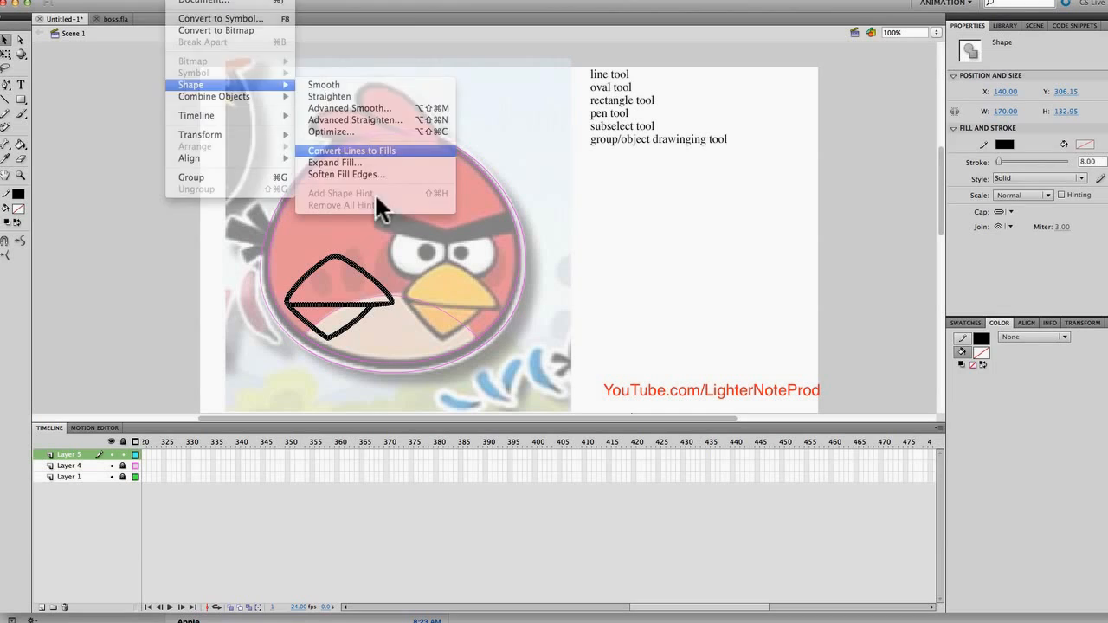
pyautogui.click(363, 324)
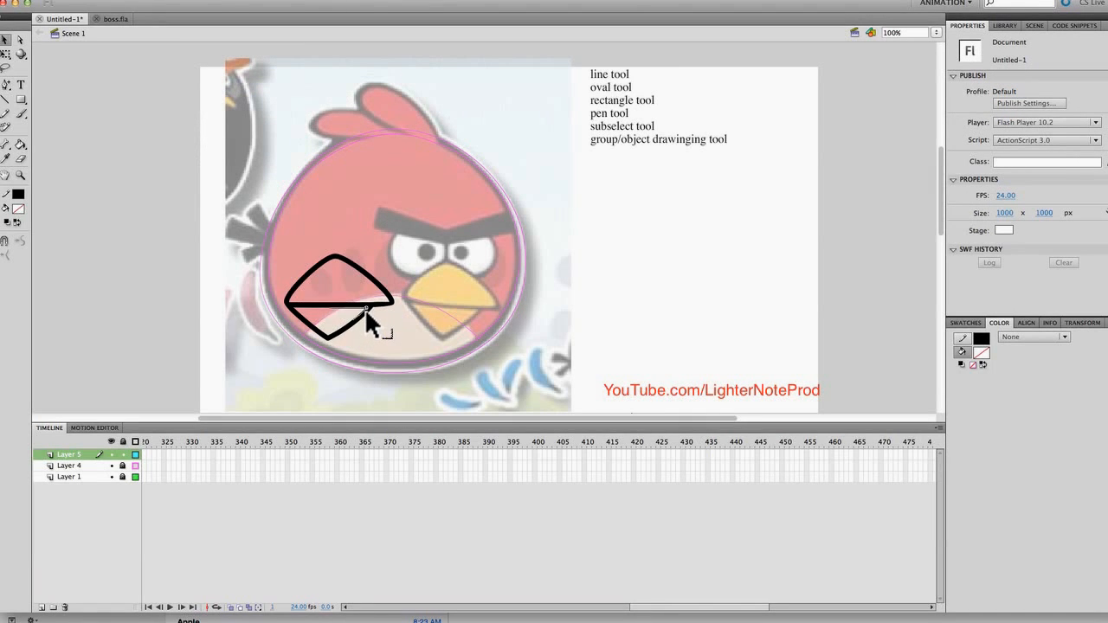
pyautogui.moveTo(366, 309); pyautogui.dragTo(368, 307)
pyautogui.press('v')
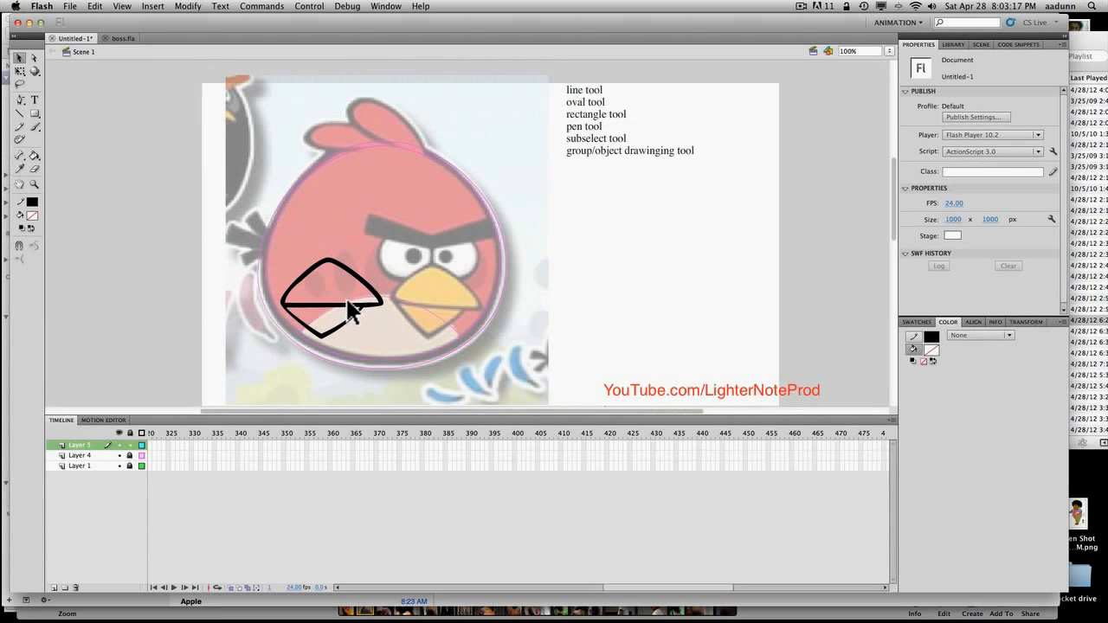
# Step: Fill the upper beak with FFE099 and the lower beak with FAD7A2, sampling both colours from the reference beak
pyautogui.press('i')
pyautogui.click(428, 289)
pyautogui.click(303, 287)
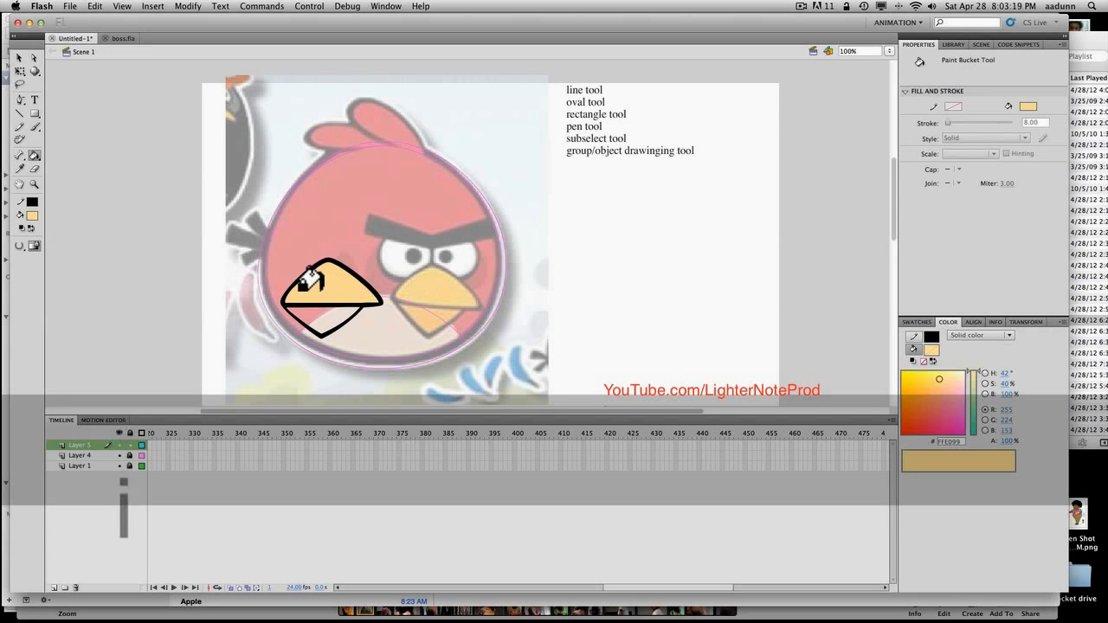
pyautogui.press('i')
pyautogui.click(419, 316)
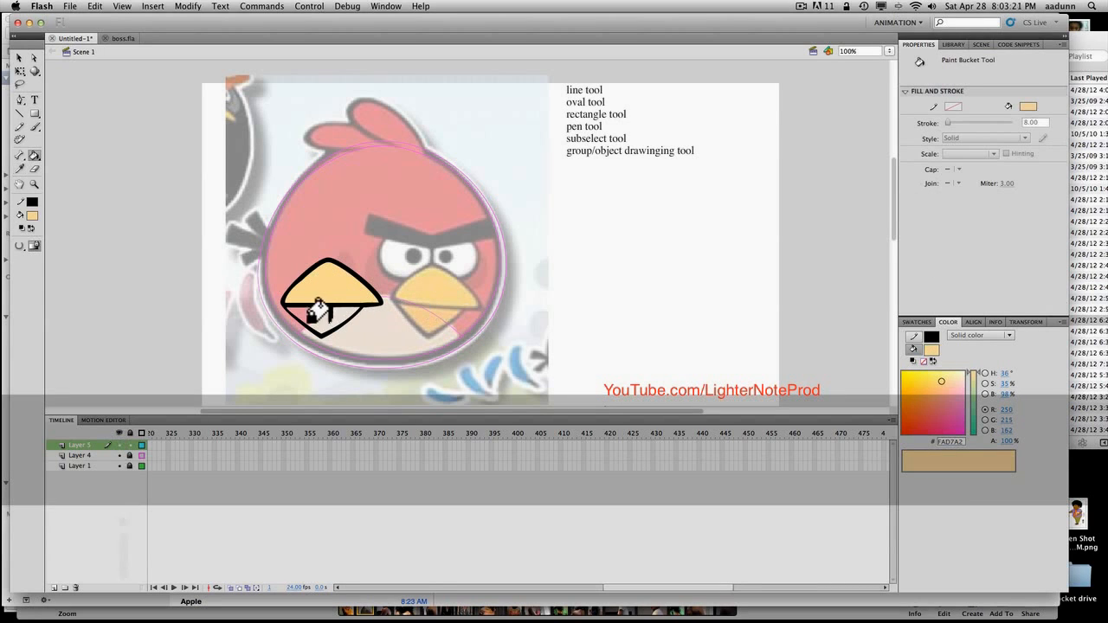
pyautogui.click(321, 325)
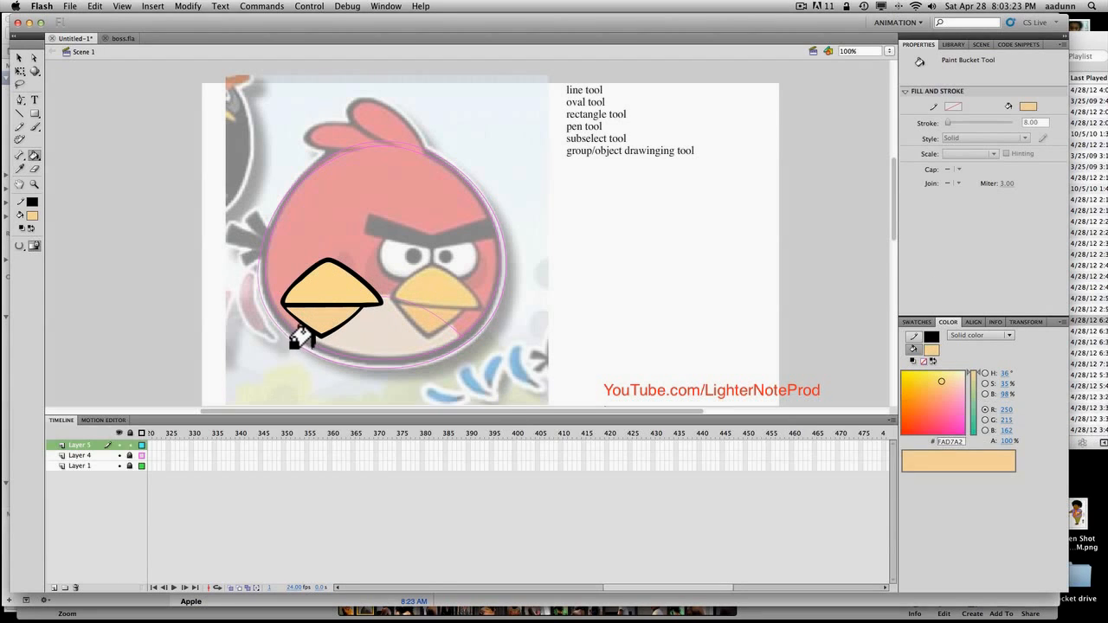
# Step: Group all the beak's parts and move the group over the reference beak
pyautogui.press('v')
pyautogui.moveTo(279, 250)
pyautogui.mouseDown()
pyautogui.moveTo(287, 322)
pyautogui.moveTo(371, 346)
pyautogui.moveTo(291, 340)
pyautogui.moveTo(408, 341)
pyautogui.mouseUp()
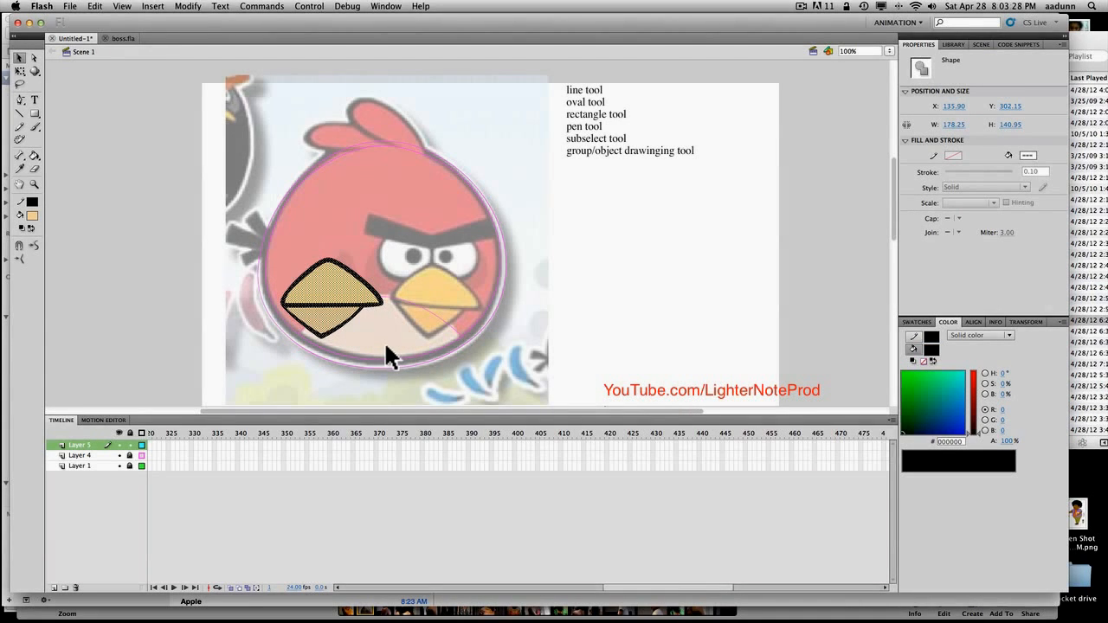
pyautogui.press('super+g')
pyautogui.moveTo(359, 304); pyautogui.dragTo(469, 320)
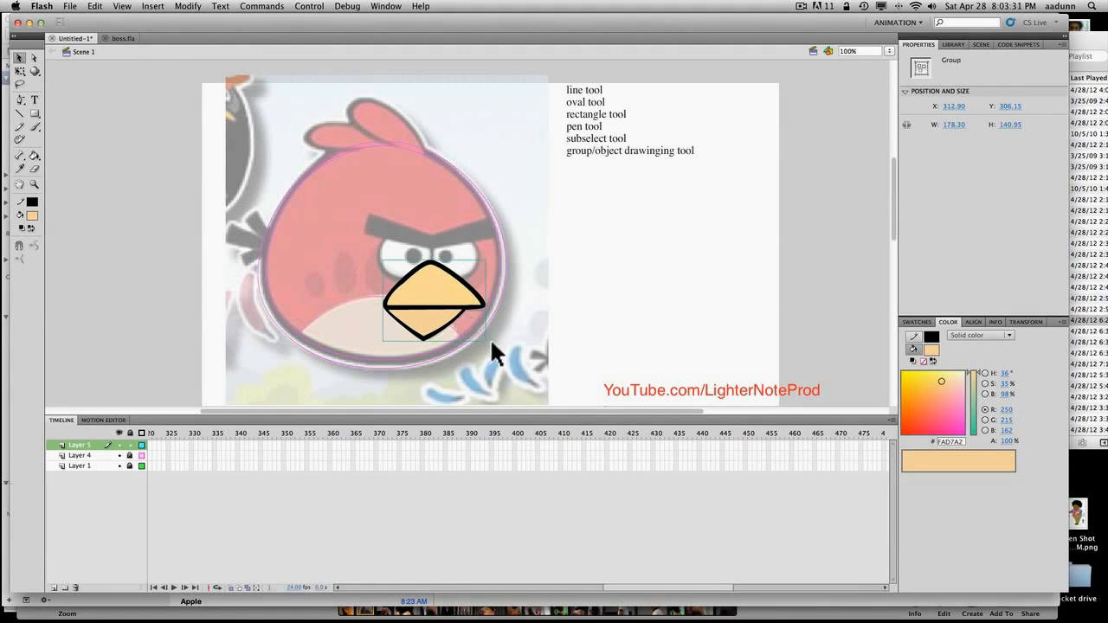
# Step: Turn off the outline display of Layer 4 to check the drawing, deselect the beak and hide Layer 4
pyautogui.click(140, 454)
pyautogui.click(329, 377)
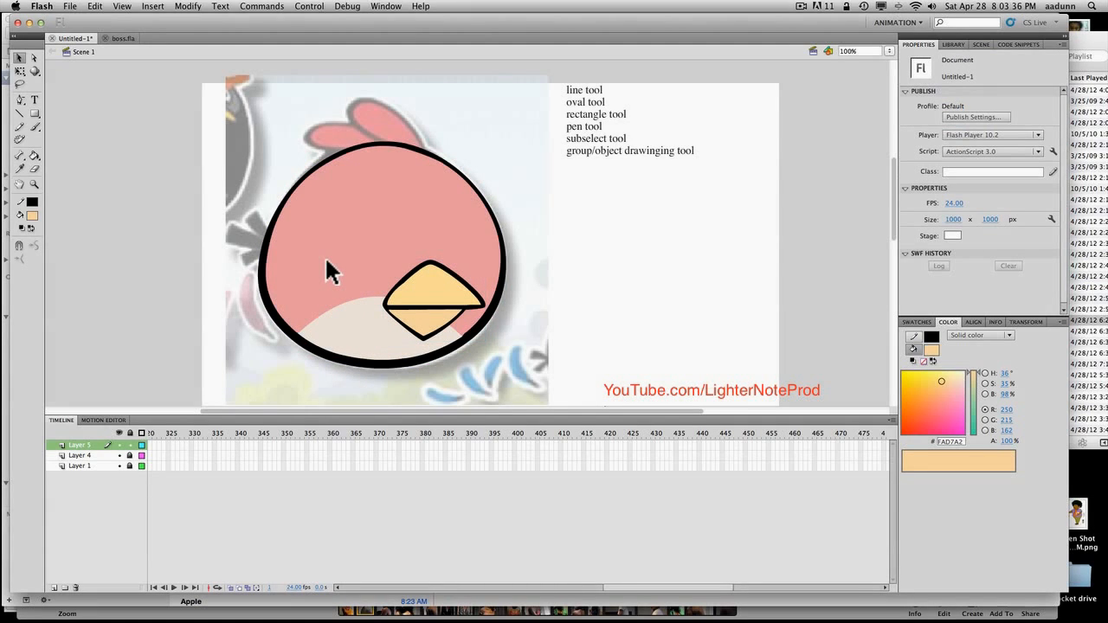
pyautogui.click(119, 456)
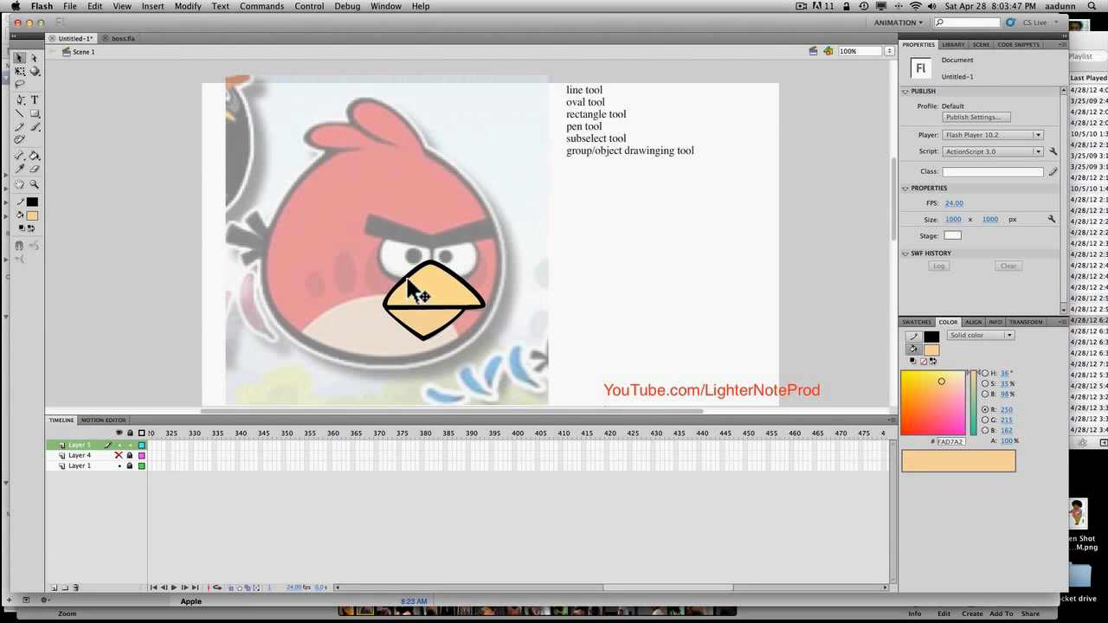
# Step: Move the beak group aside and draw a circle about 89 px wide over the reference bird's left eye
pyautogui.moveTo(407, 279); pyautogui.dragTo(539, 299)
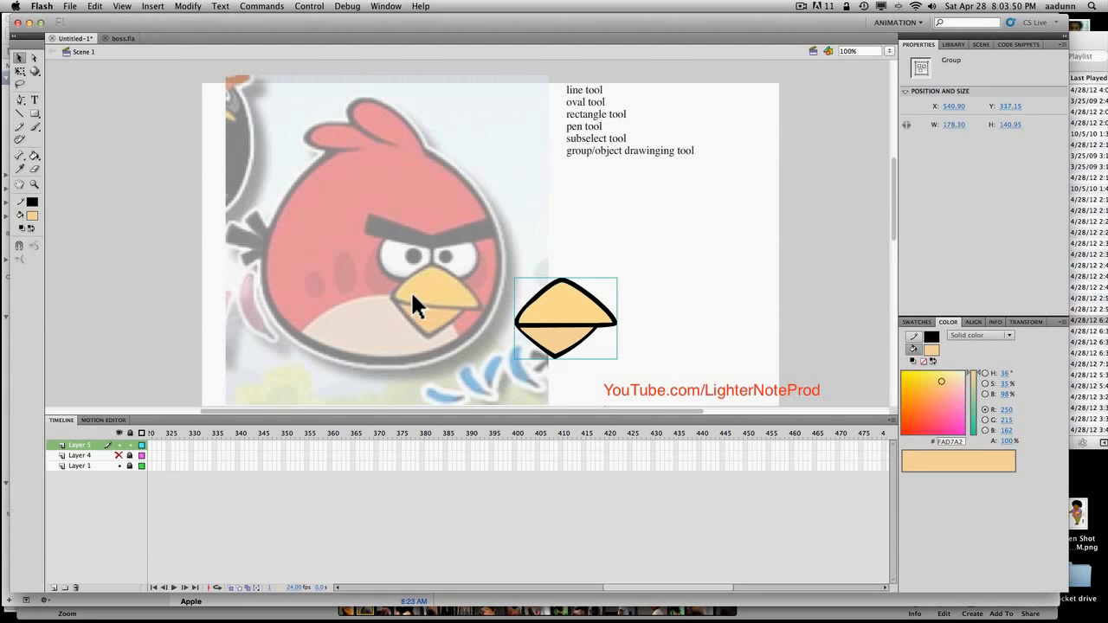
pyautogui.press('o')
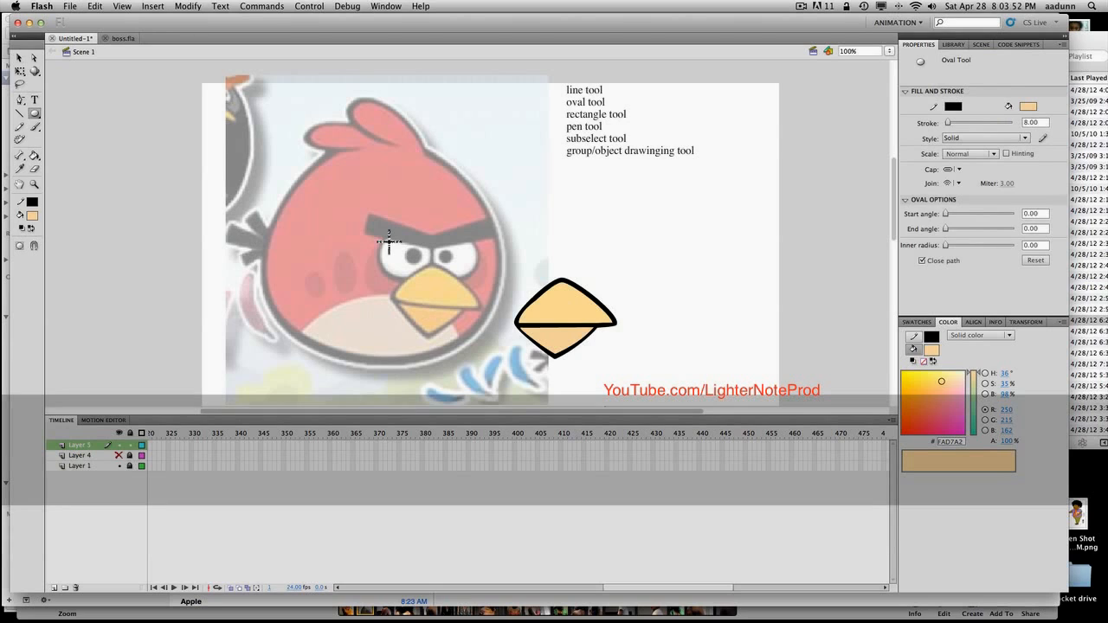
pyautogui.press('r')
pyautogui.press('o')
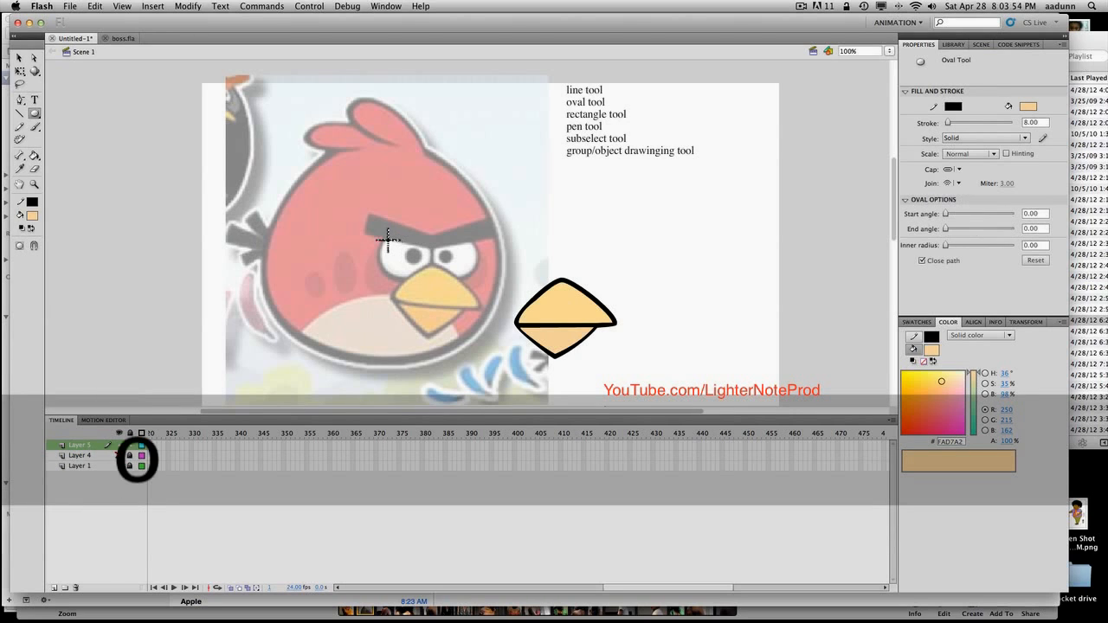
pyautogui.moveTo(387, 239); pyautogui.dragTo(438, 290)
# Step: Delete the fill of the eye circle and align its black outline with the reference's left eye
pyautogui.press('v')
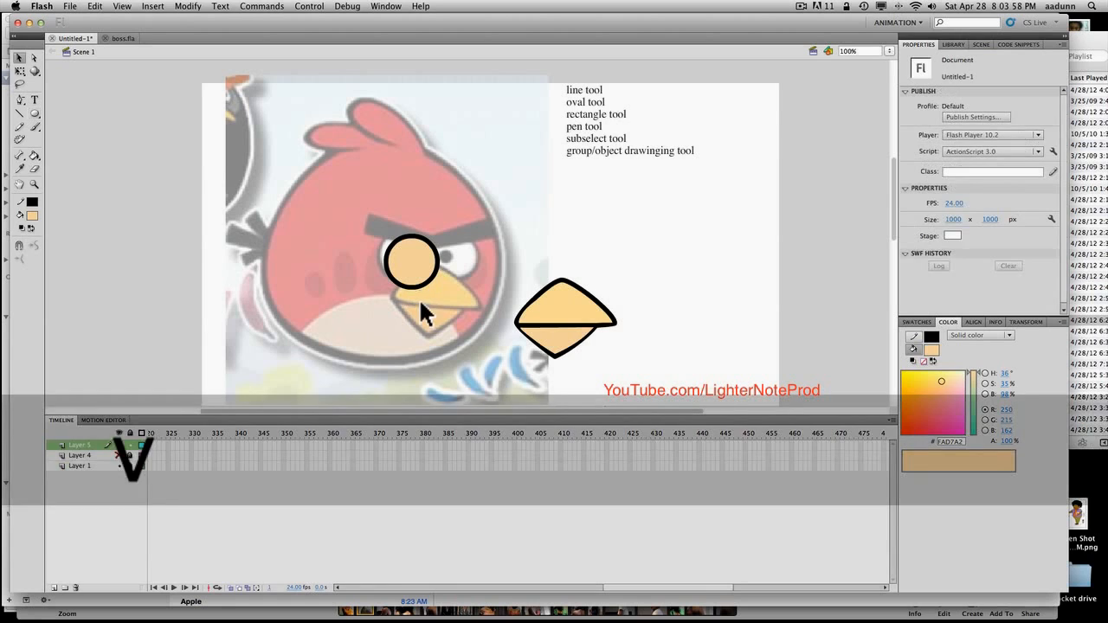
pyautogui.click(421, 284)
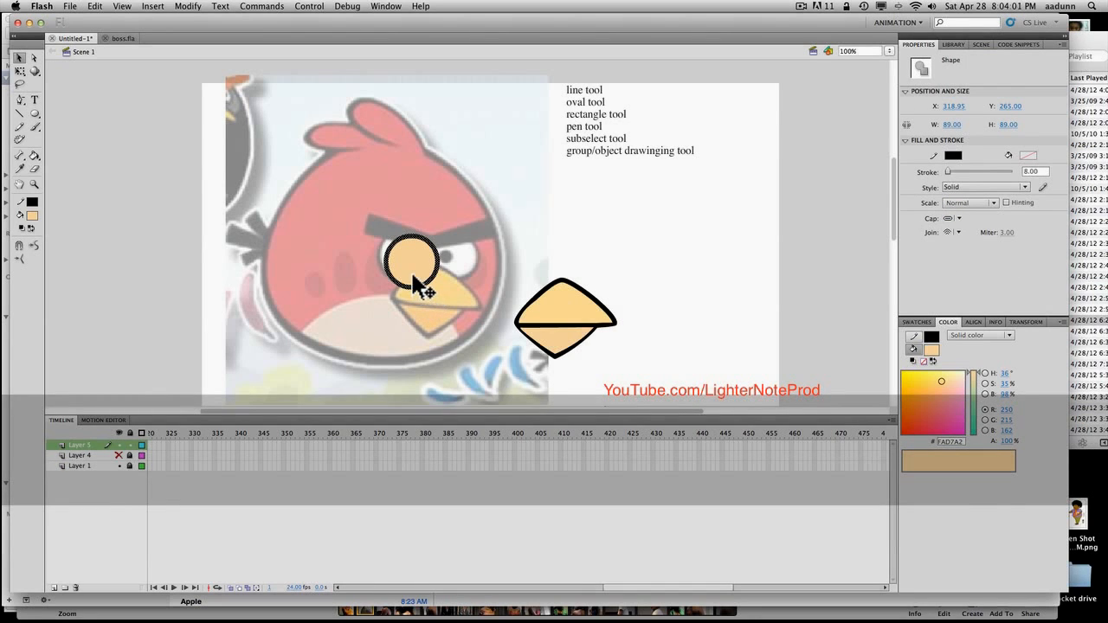
pyautogui.click(417, 274)
pyautogui.press('Delete')
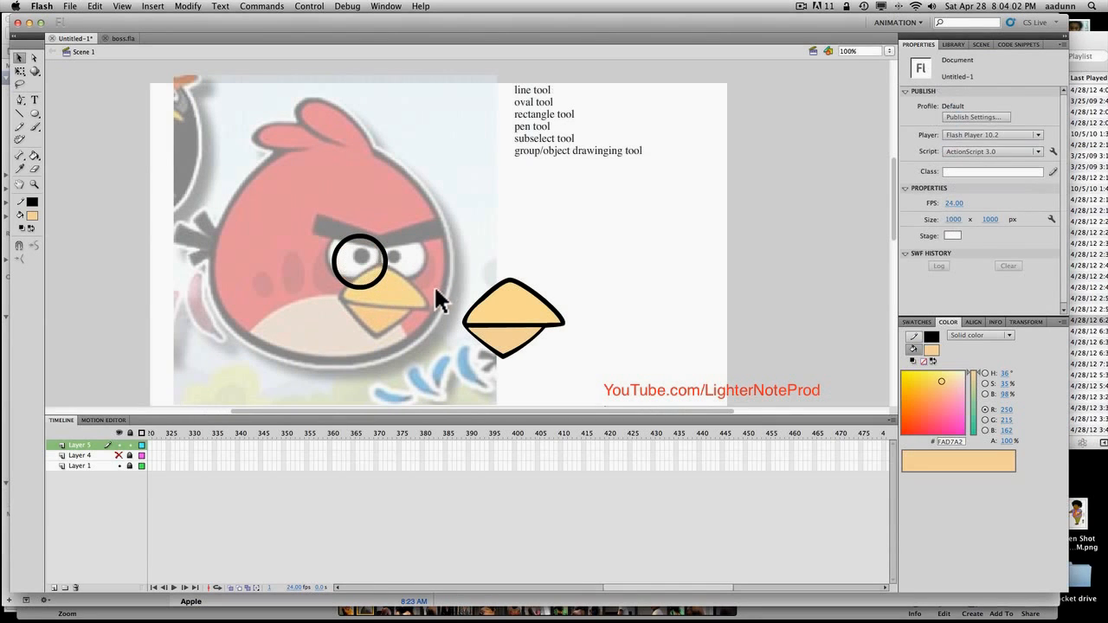
pyautogui.click(370, 280)
pyautogui.moveTo(370, 279)
pyautogui.mouseDown()
pyautogui.moveTo(322, 300)
pyautogui.moveTo(372, 275)
pyautogui.mouseUp()
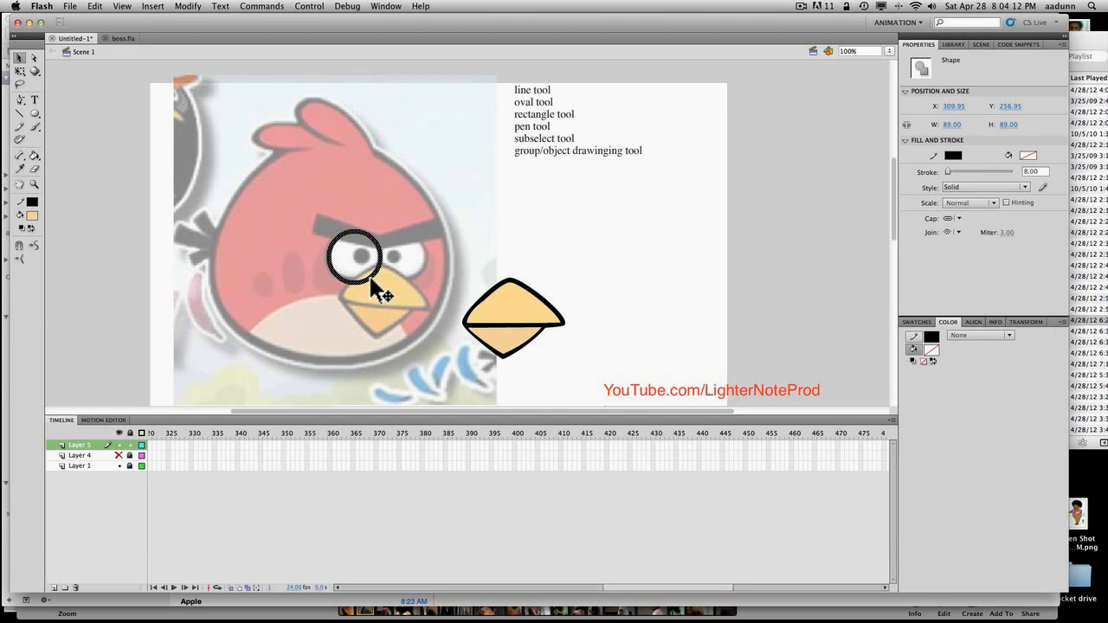
# Step: Duplicate the eye circle in place and move the copy over the reference's right eye
pyautogui.press('super+c')
pyautogui.press('super+shift+v')
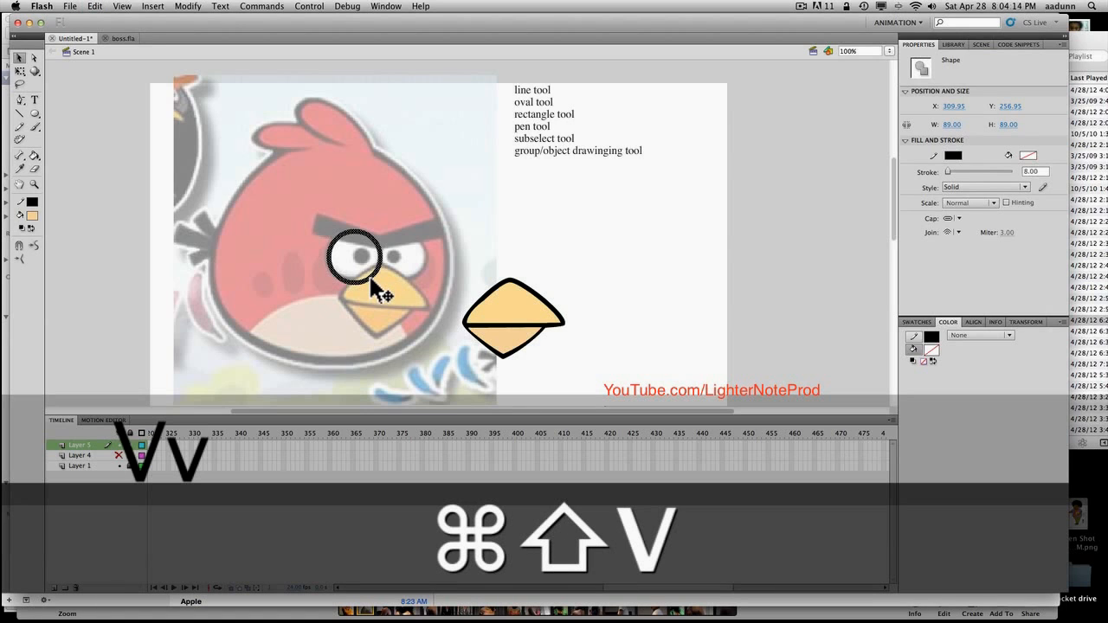
pyautogui.moveTo(370, 280); pyautogui.dragTo(415, 278)
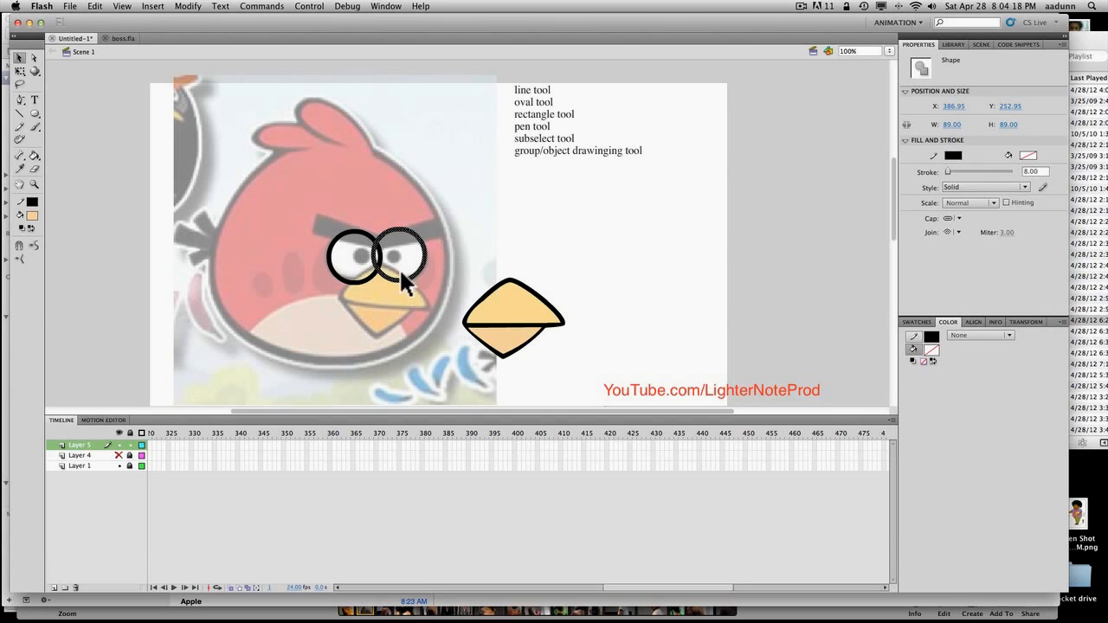
# Step: Remove the overlapping arcs between the two eye circles and draw one dividing line between their crossing points
pyautogui.press('n')
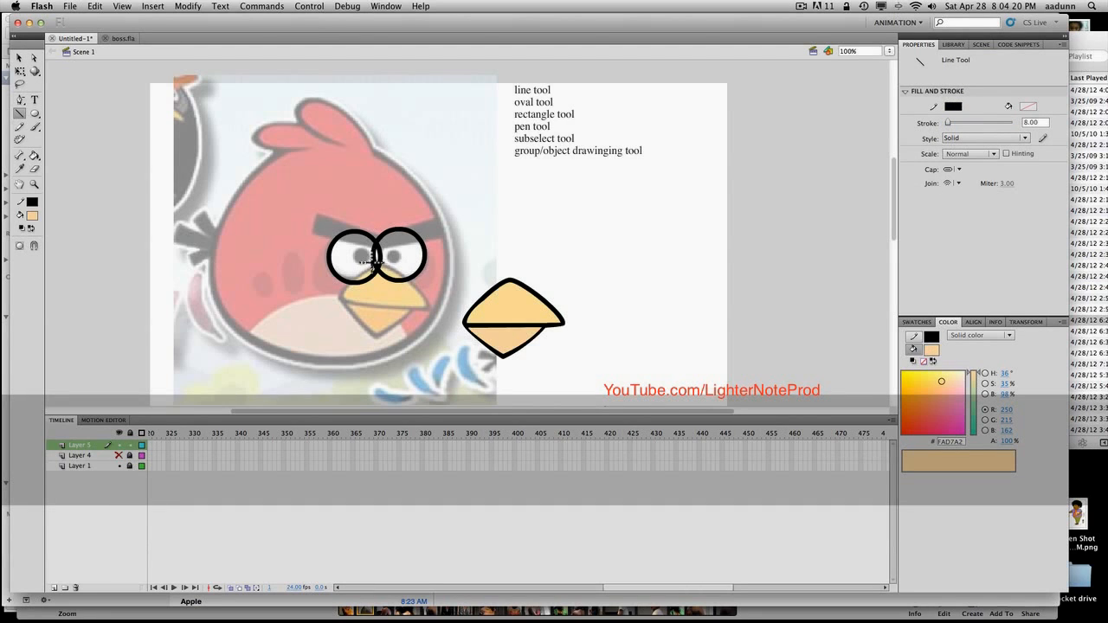
pyautogui.press('v')
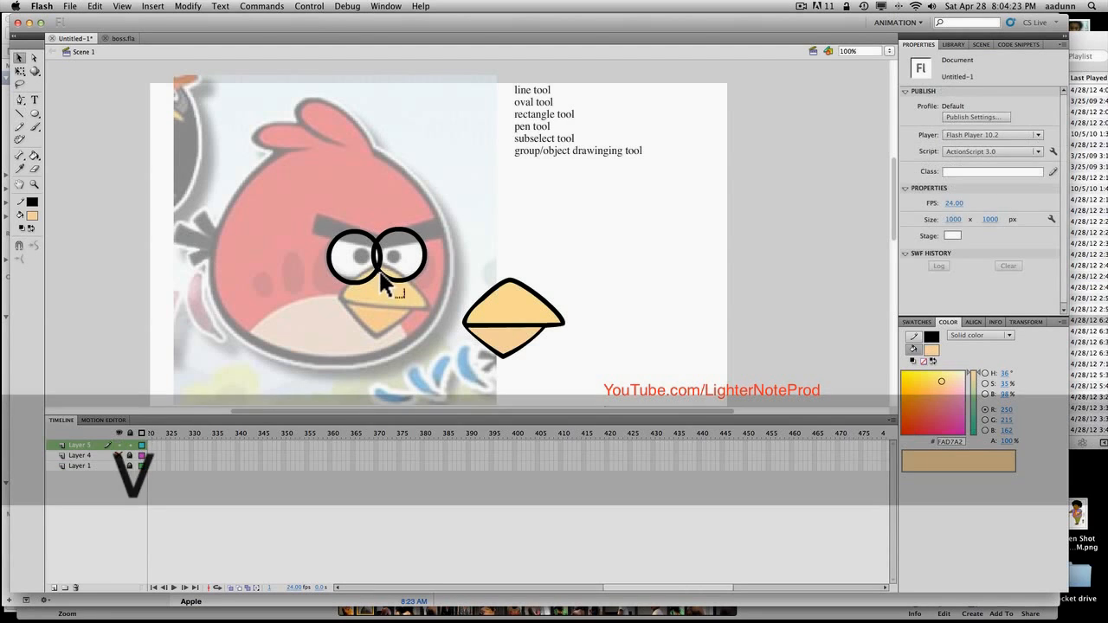
pyautogui.hscroll(1, 381, 272)
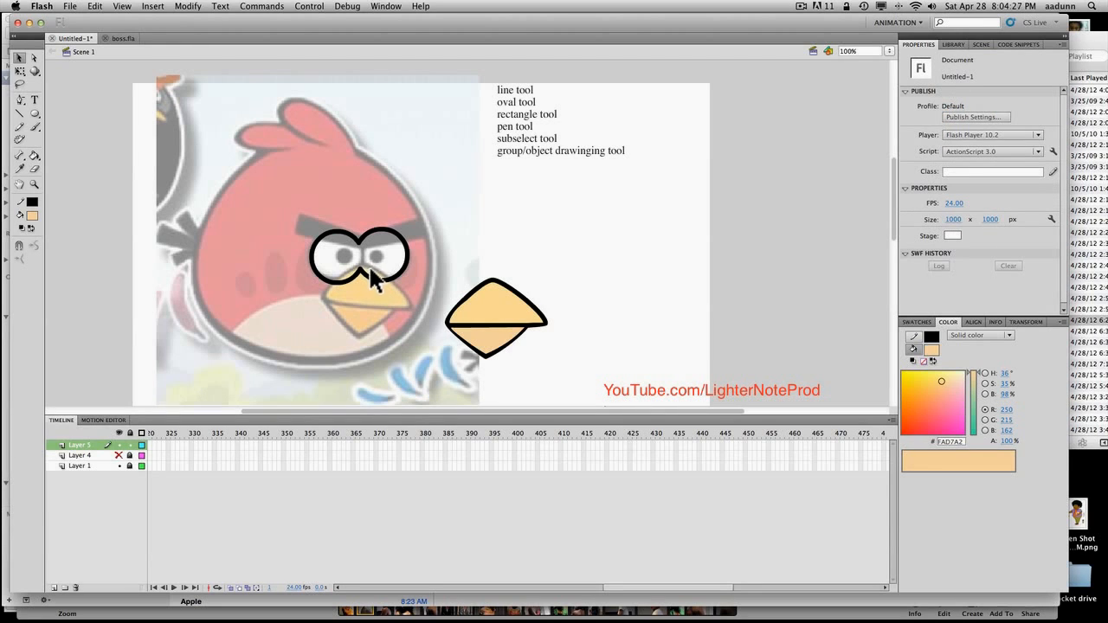
pyautogui.press('n')
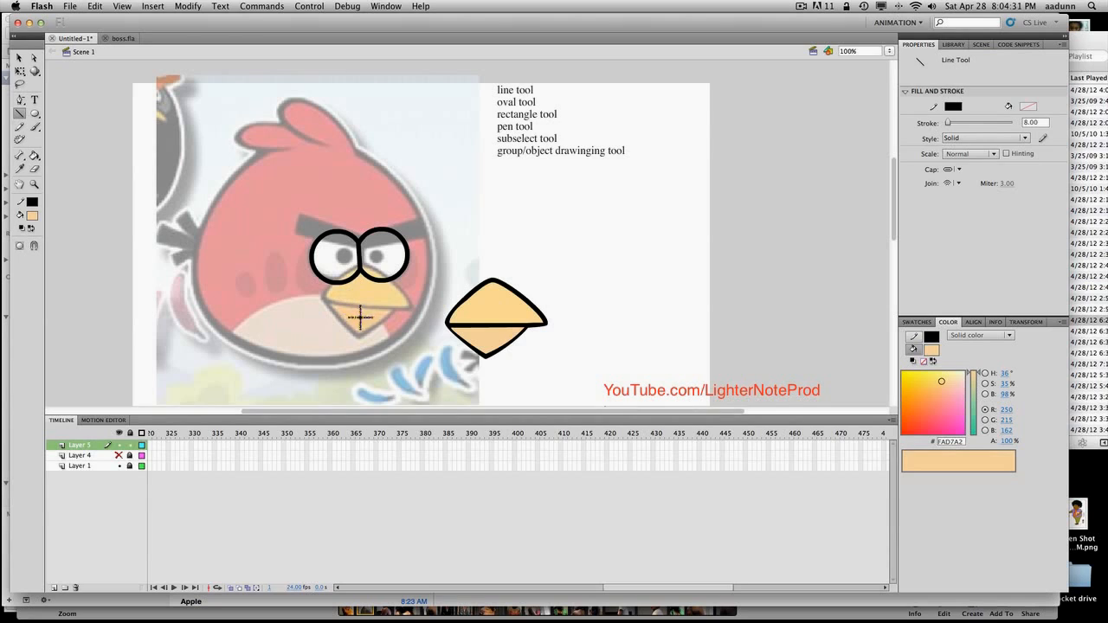
pyautogui.press('v')
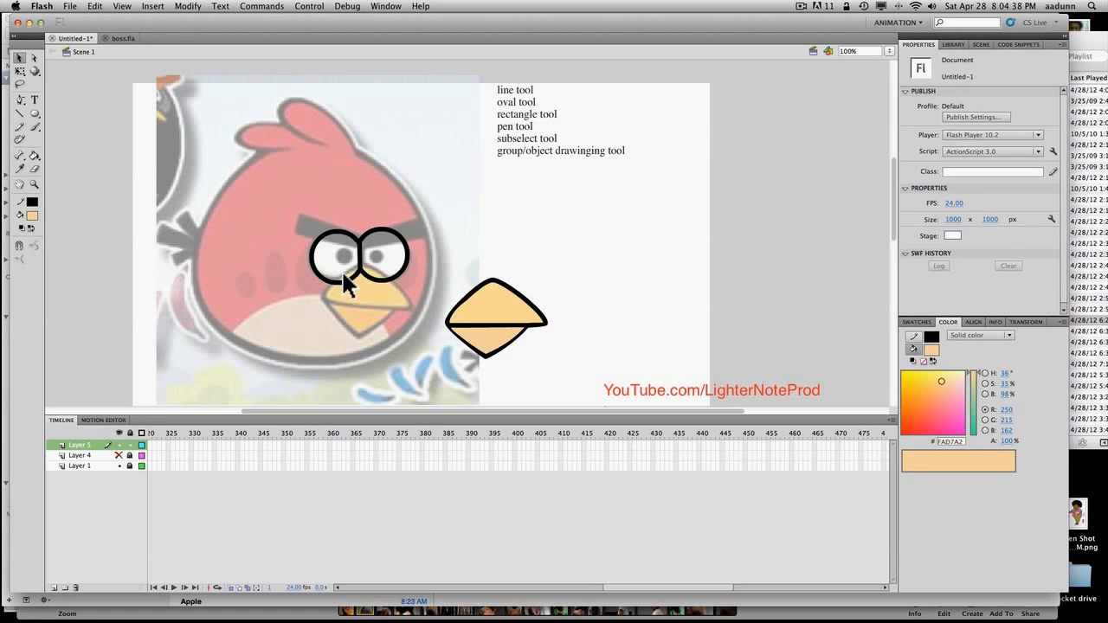
# Step: Draw a circle about 27 px wide over the pupil of the left eye
pyautogui.press('o')
pyautogui.press('shift')
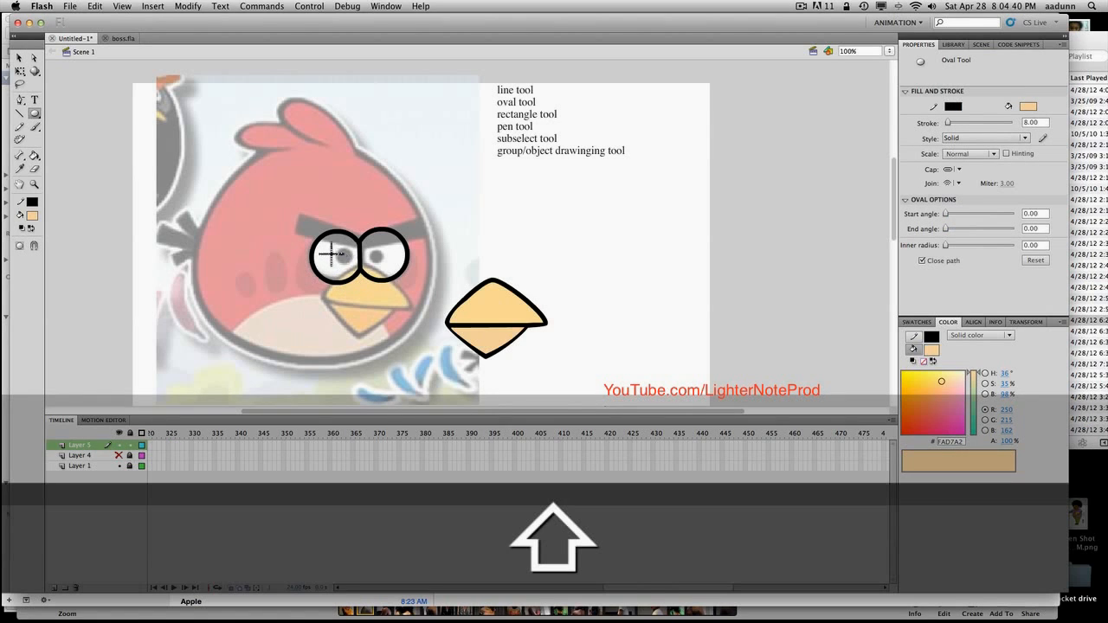
pyautogui.moveTo(347, 261); pyautogui.dragTo(351, 265)
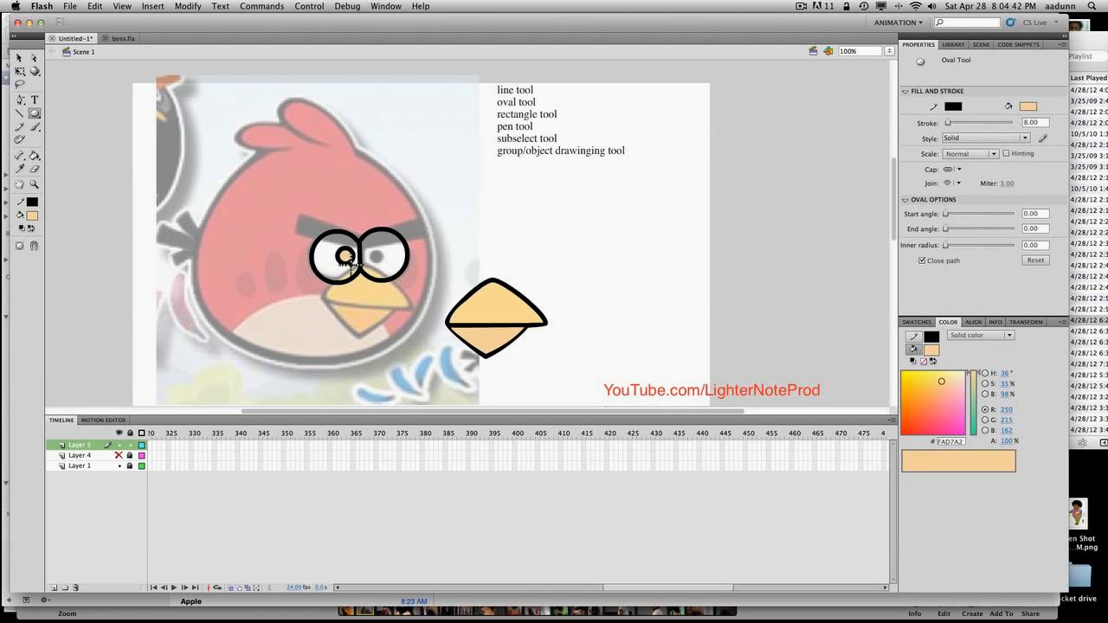
pyautogui.hscroll(5, 345, 257)
# Step: Fill the left pupil with black (000000) and delete its outline
pyautogui.press('v')
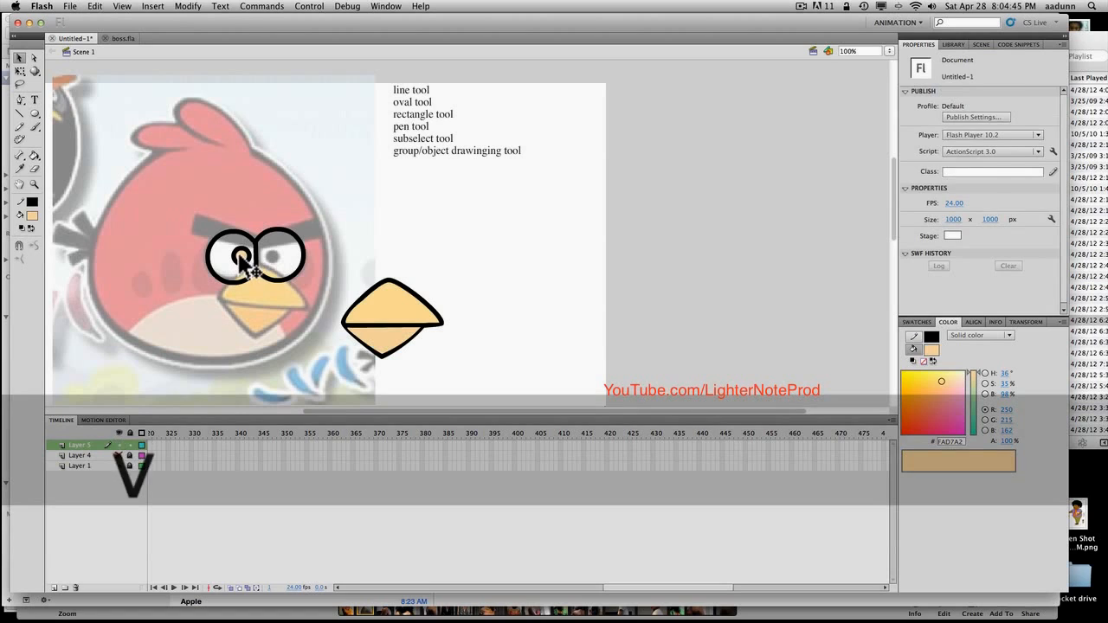
pyautogui.click(246, 261)
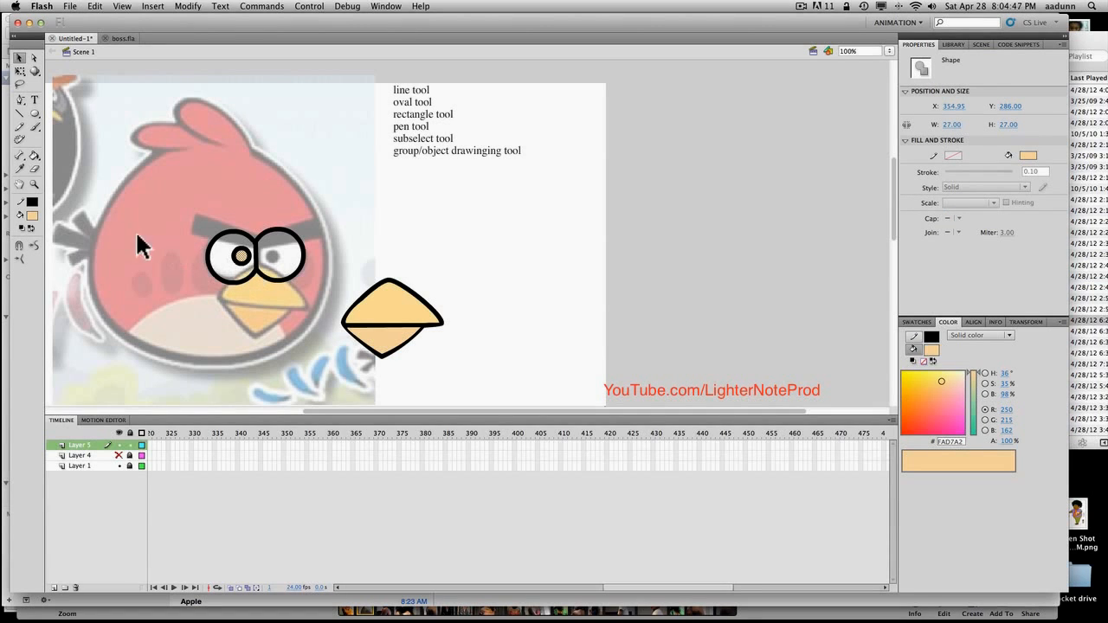
pyautogui.click(32, 216)
pyautogui.click(48, 235)
pyautogui.click(242, 265)
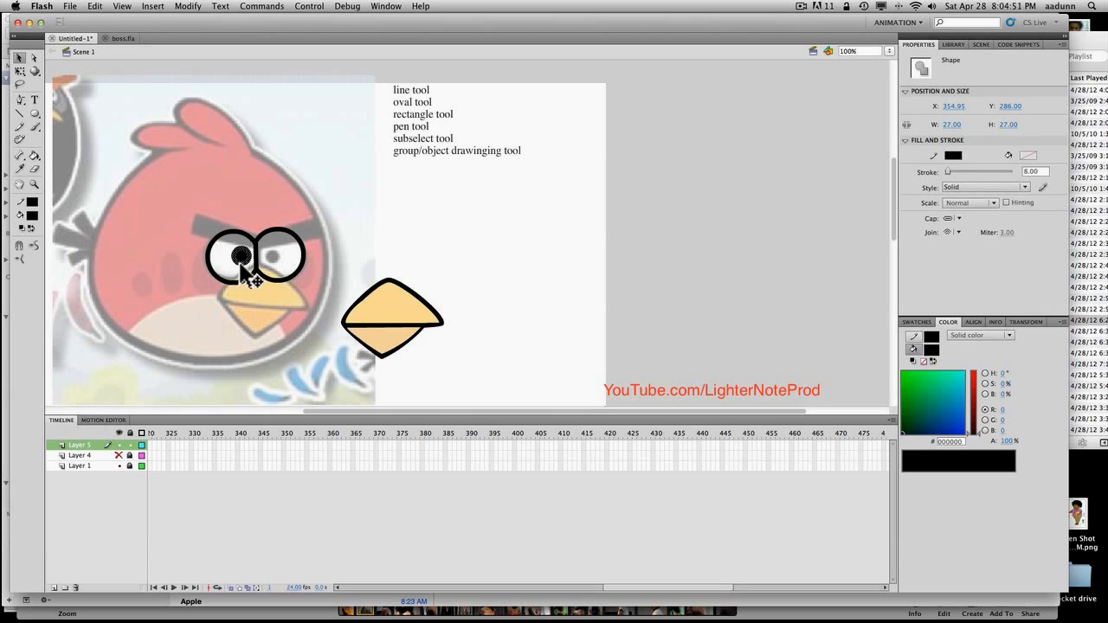
pyautogui.press('Delete')
# Step: Duplicate the pupil in place and shift the copy horizontally onto the right eye's pupil
pyautogui.click(247, 259)
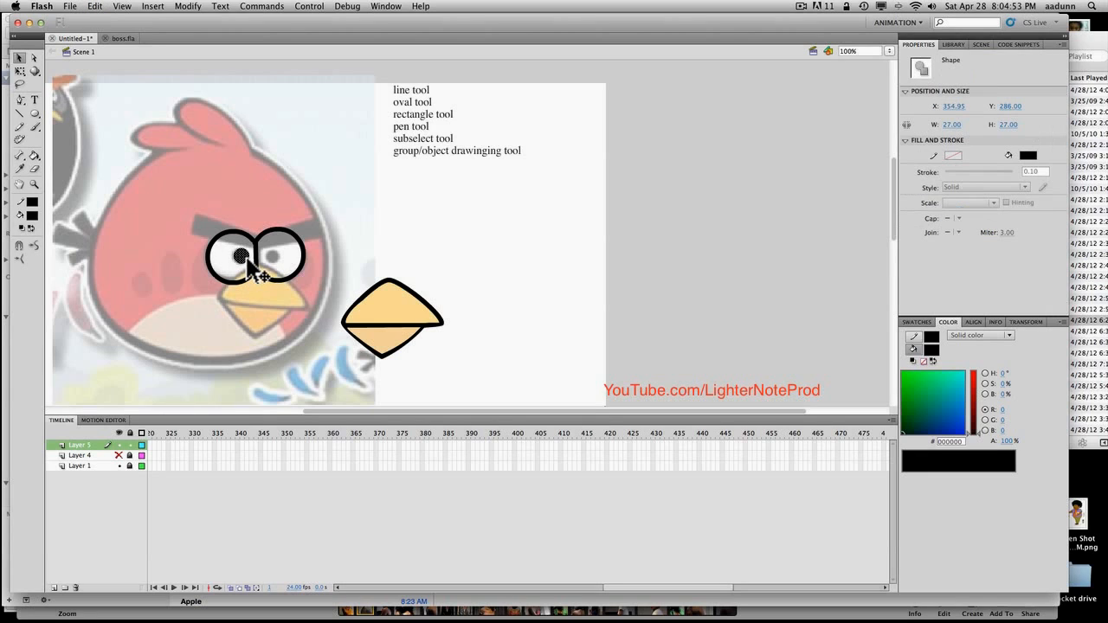
pyautogui.press('super+c')
pyautogui.press('super+shift+v')
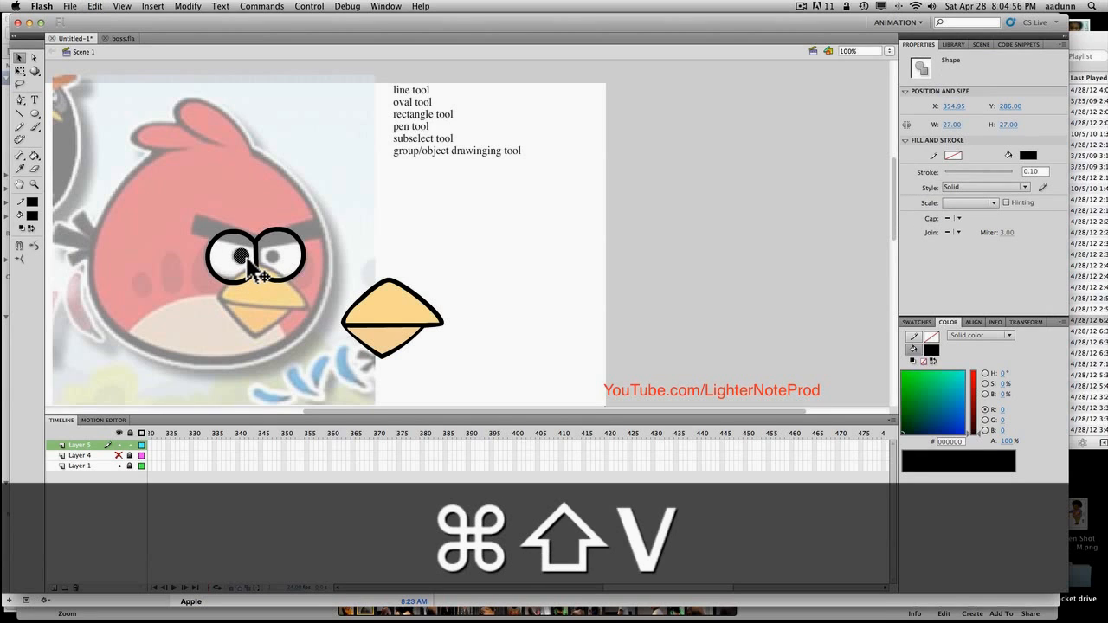
pyautogui.press('Right')
pyautogui.hotkey('shift', 'Right')
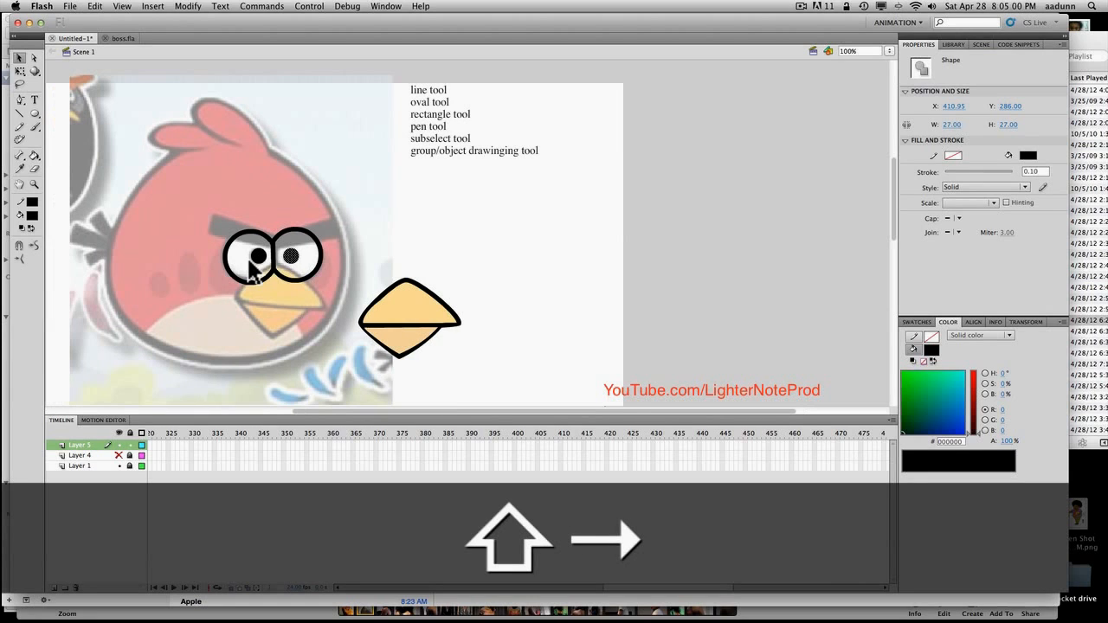
# Step: Group the two pupils and position the group over the reference pupils
pyautogui.keyDown('shift'); pyautogui.click(257, 257); pyautogui.keyUp('shift')
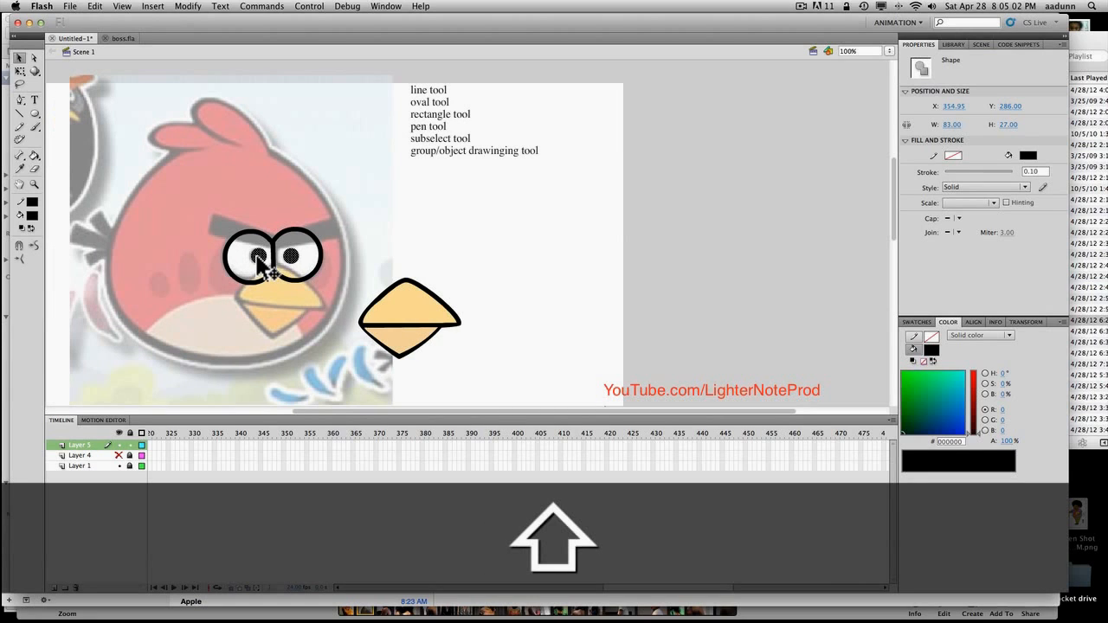
pyautogui.press('super+g')
pyautogui.moveTo(257, 258); pyautogui.dragTo(488, 282)
pyautogui.moveTo(448, 312); pyautogui.dragTo(261, 264)
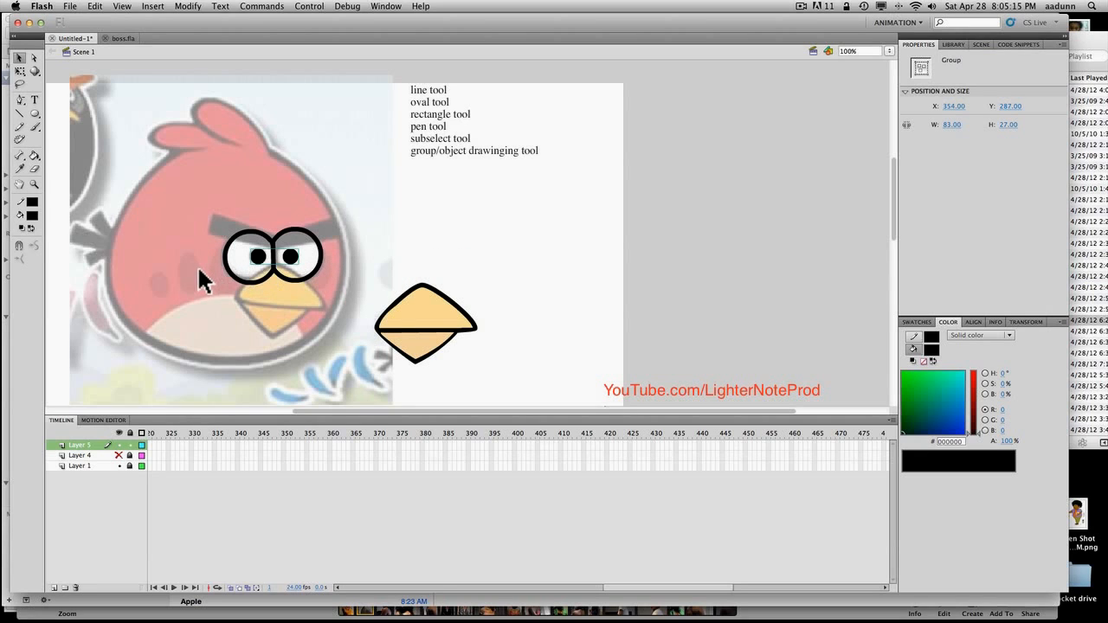
# Step: Fill both eyes with white (FFFFFF)
pyautogui.press('k')
pyautogui.click(32, 216)
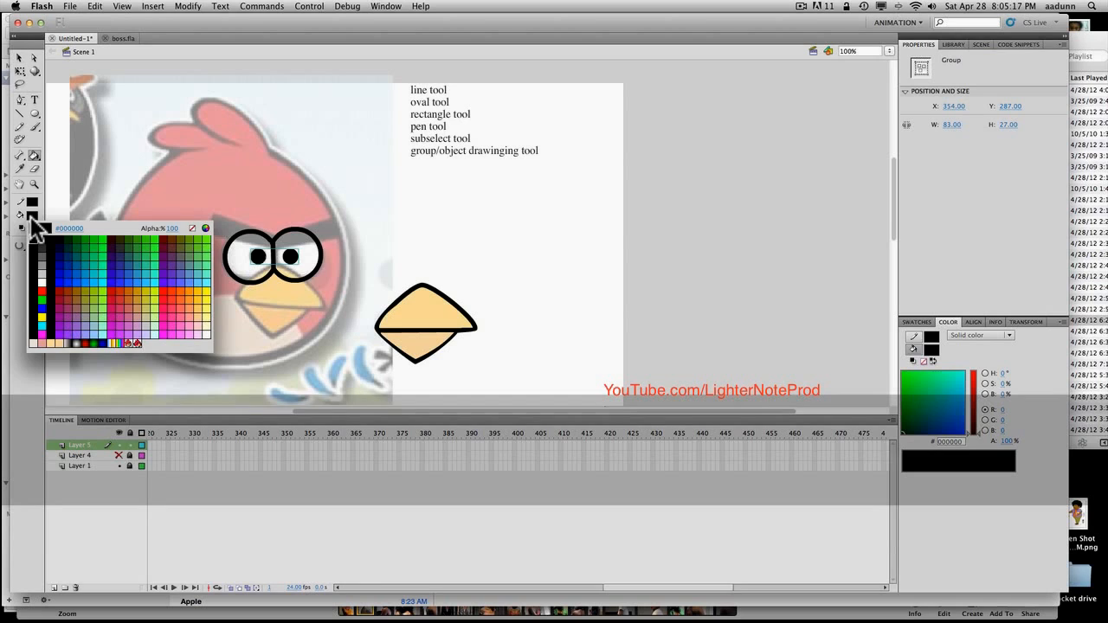
pyautogui.click(41, 278)
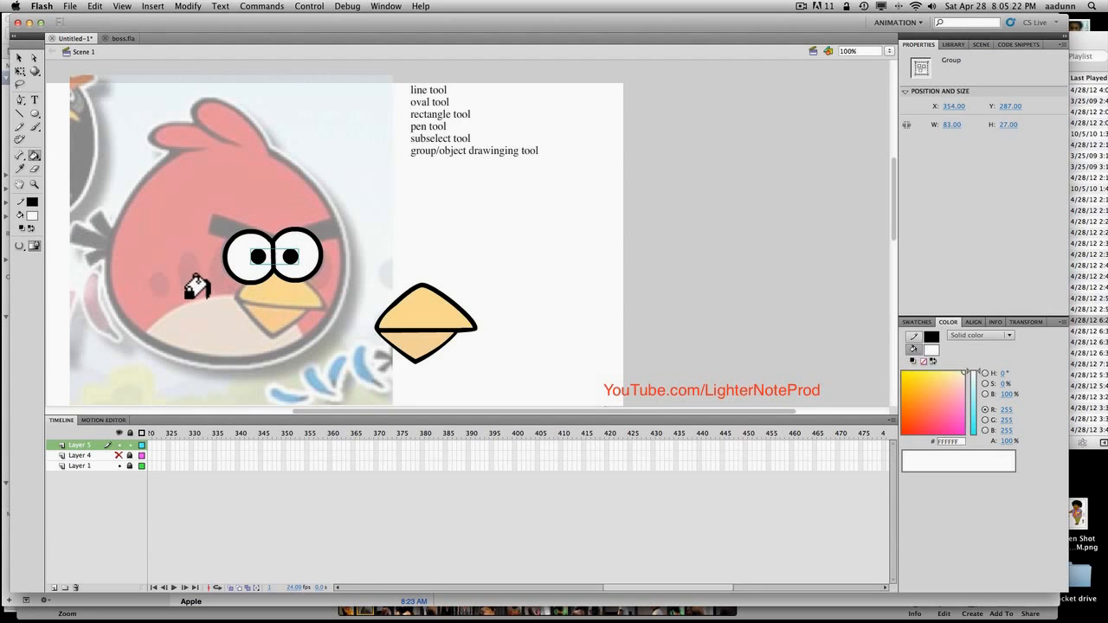
# Step: Move the pupil group off the eyes and convert the lines of both eyes to fills
pyautogui.press('v')
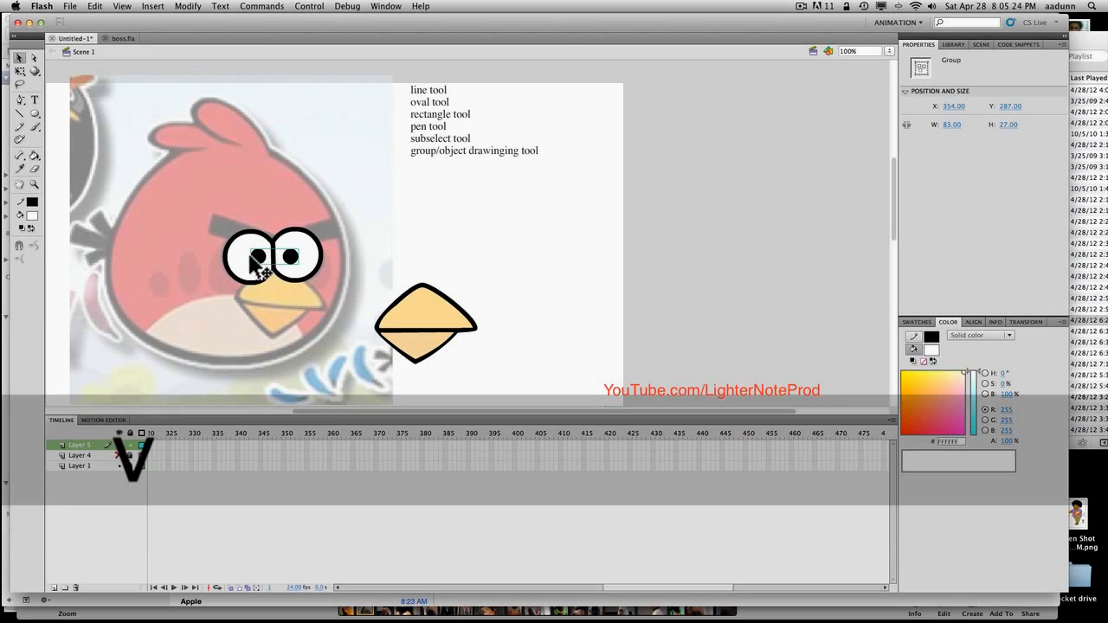
pyautogui.moveTo(264, 259); pyautogui.dragTo(143, 225)
pyautogui.click(237, 287)
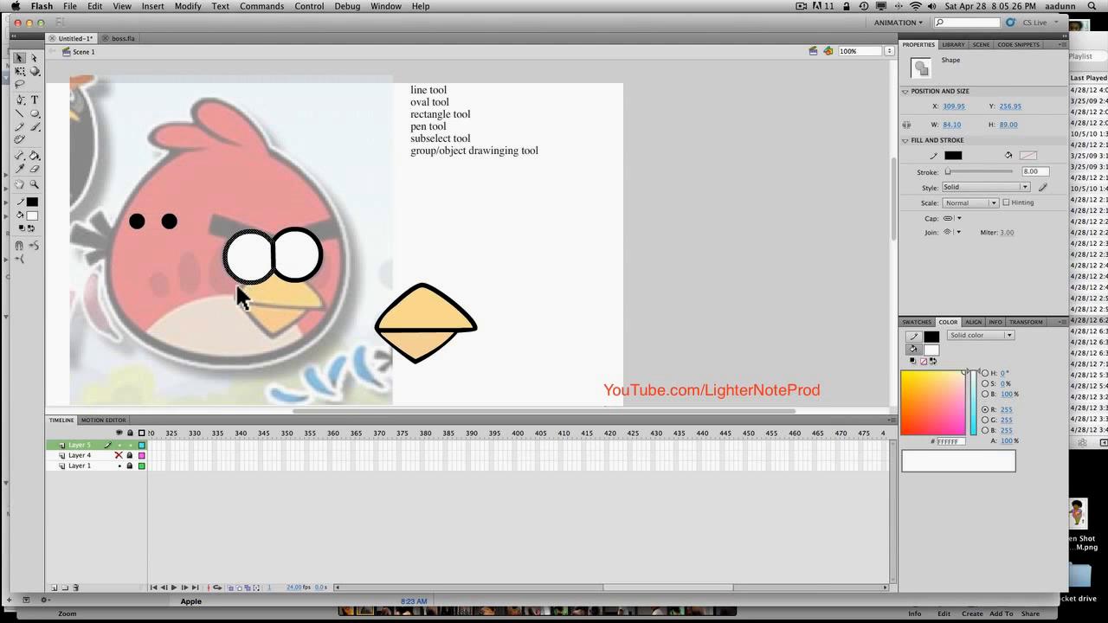
pyautogui.click(249, 305)
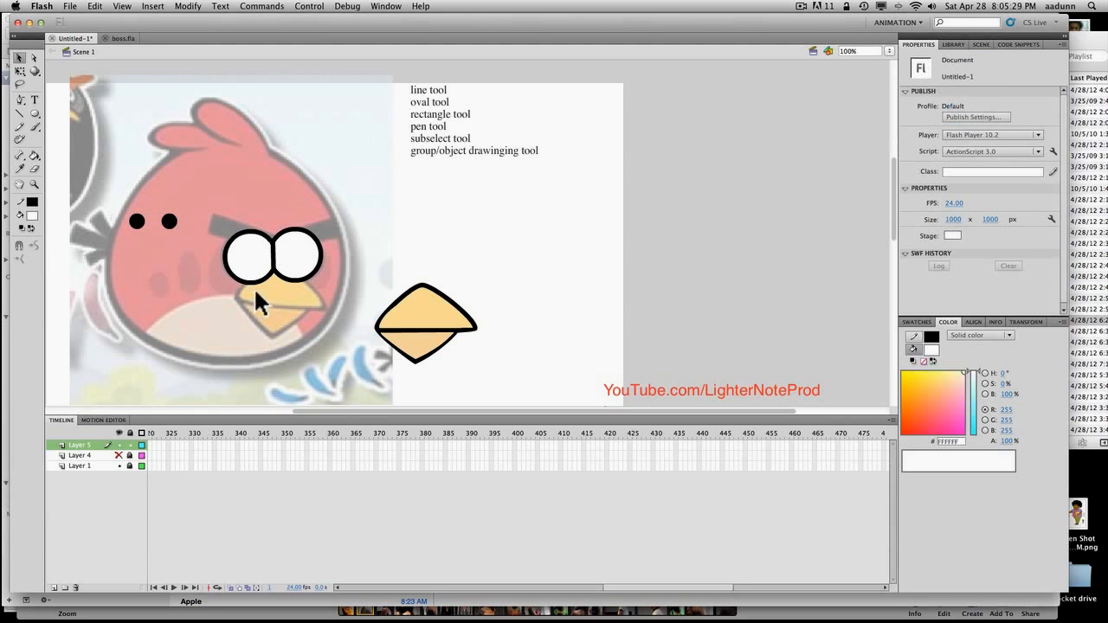
pyautogui.moveTo(215, 214); pyautogui.dragTo(338, 296)
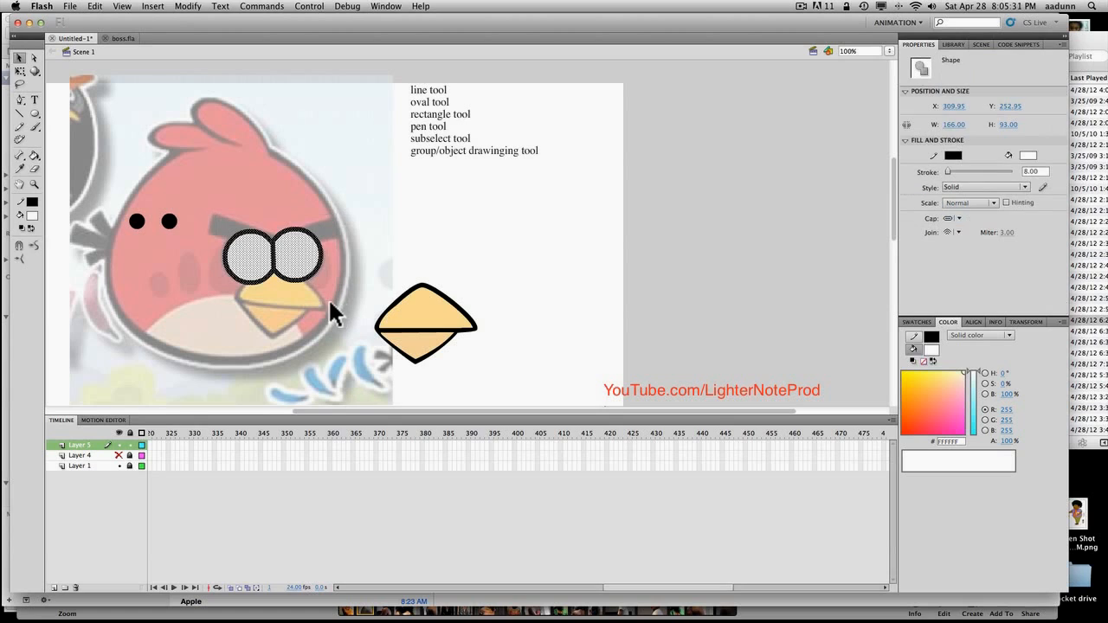
pyautogui.click(188, 6)
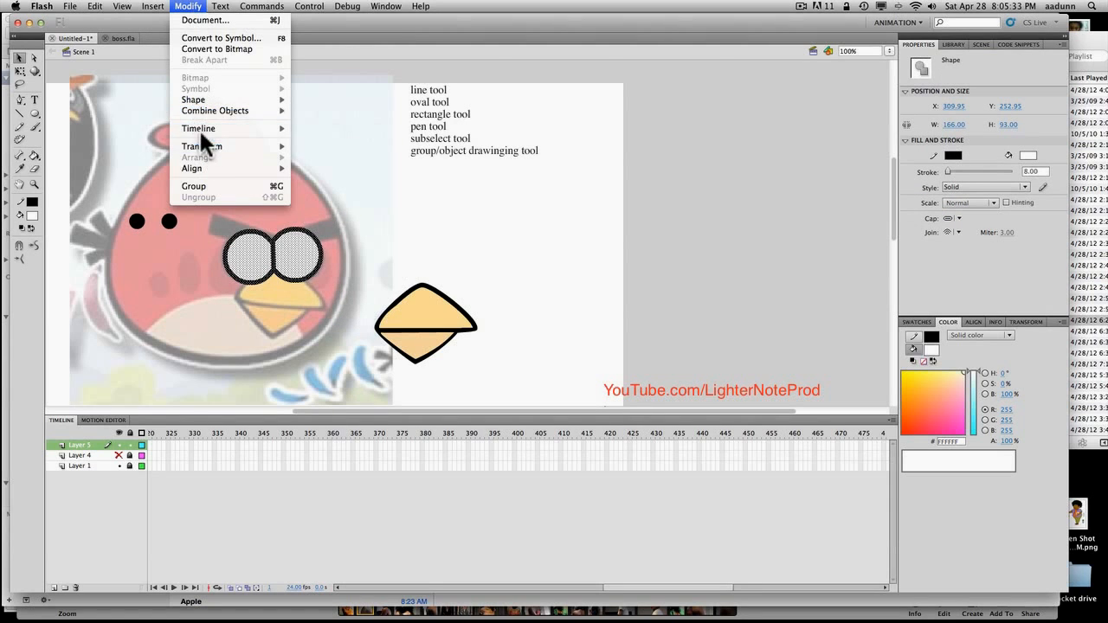
pyautogui.moveTo(205, 127)
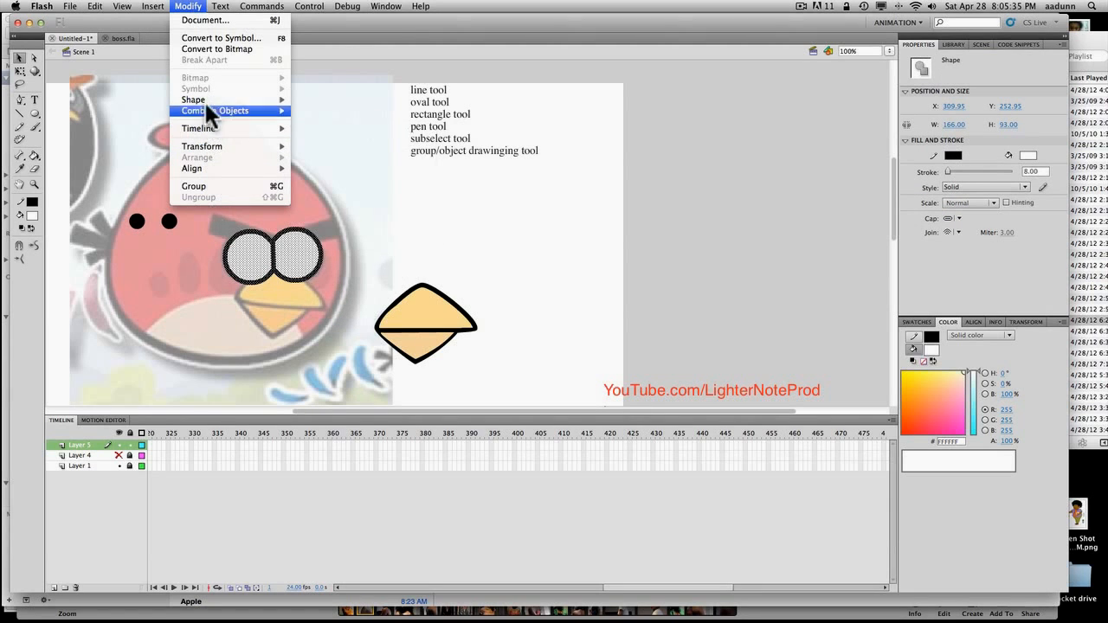
pyautogui.moveTo(206, 100)
pyautogui.click(325, 161)
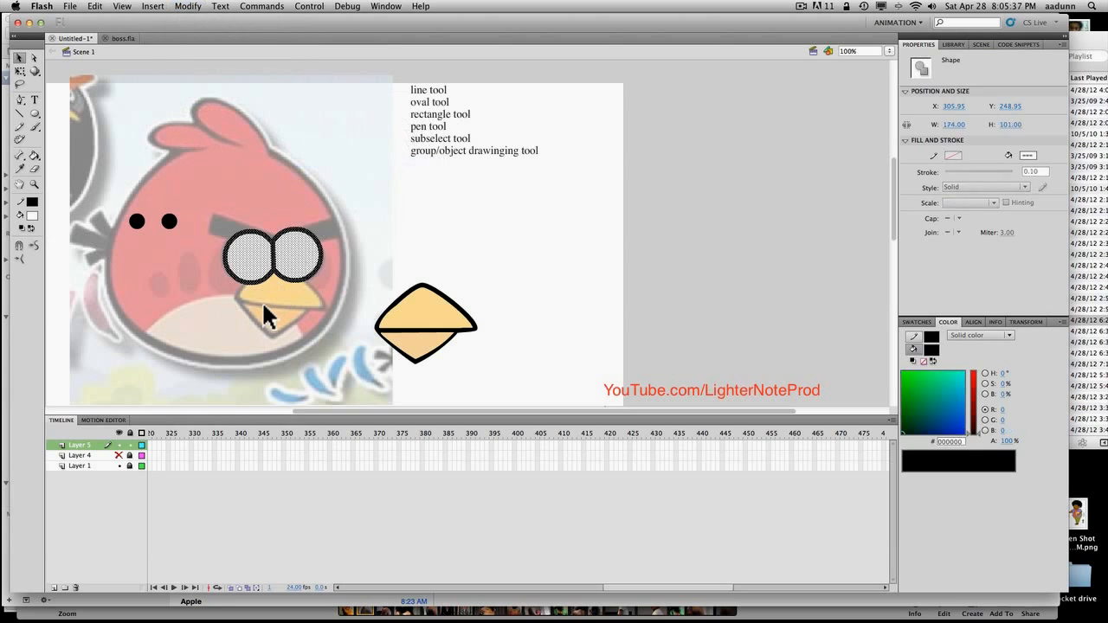
# Step: Reshape the converted eye outlines to vary their thickness and move the pupil group back onto the eyes
pyautogui.click(233, 281)
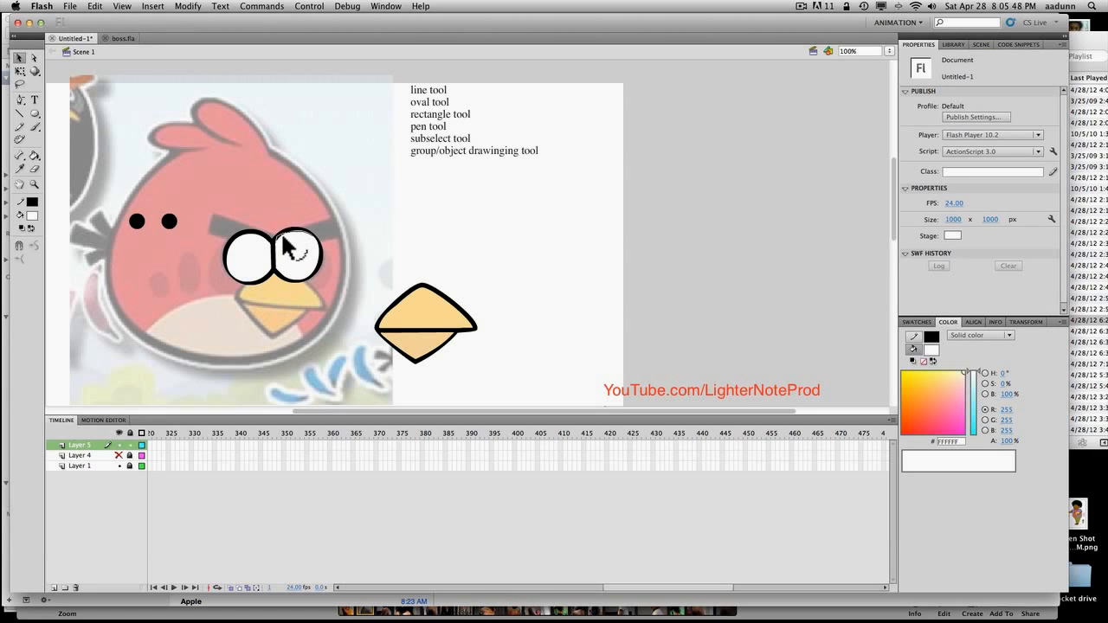
pyautogui.click(239, 254)
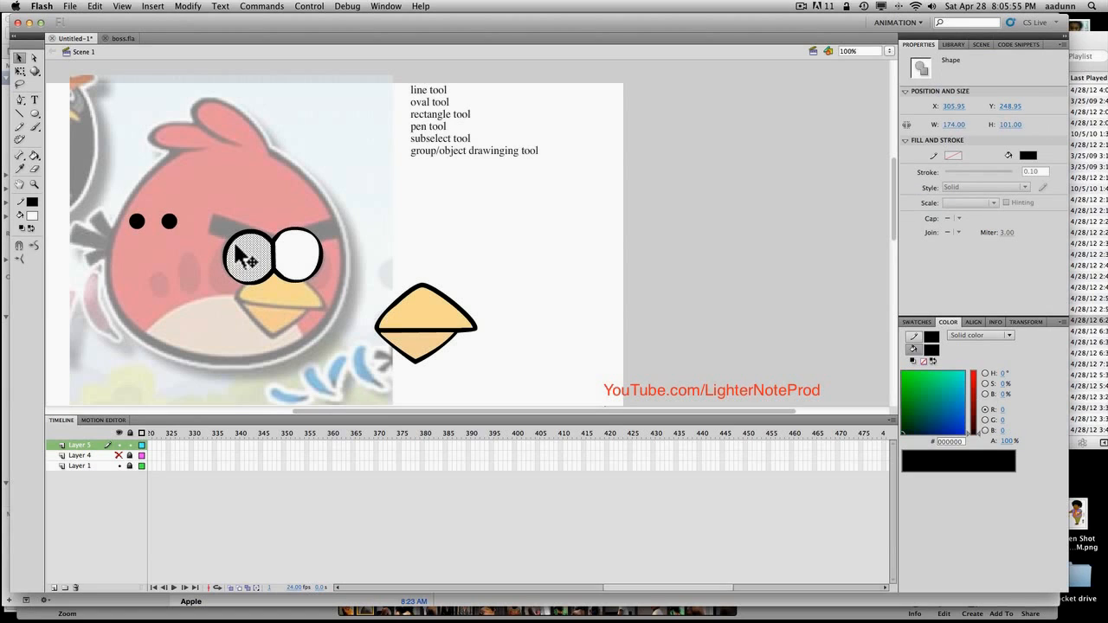
pyautogui.doubleClick(231, 241)
pyautogui.press('Escape')
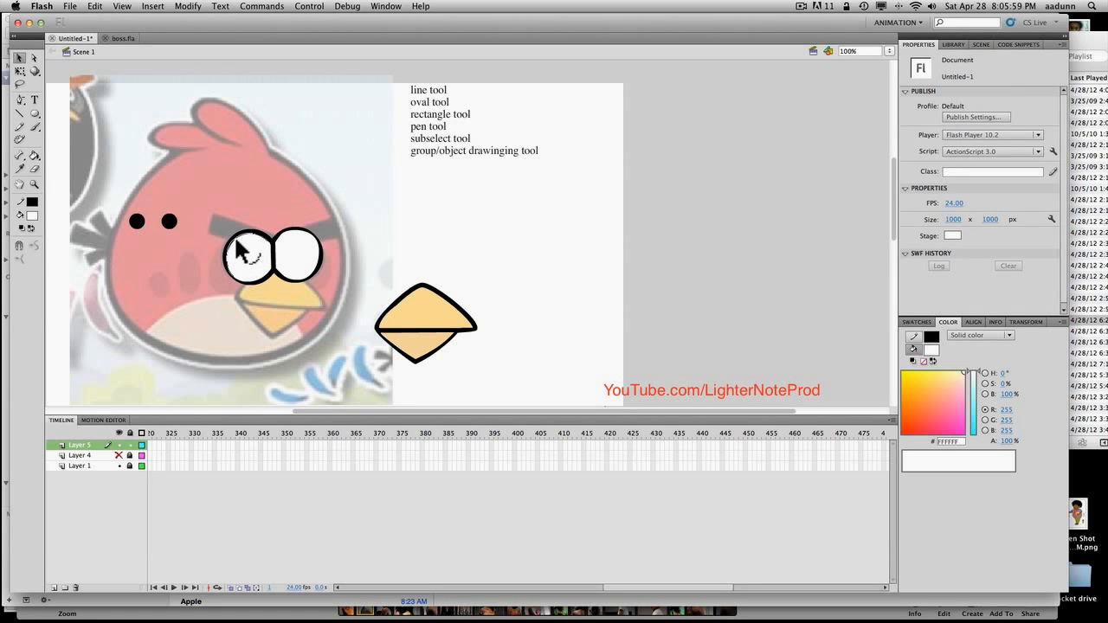
pyautogui.click(170, 226)
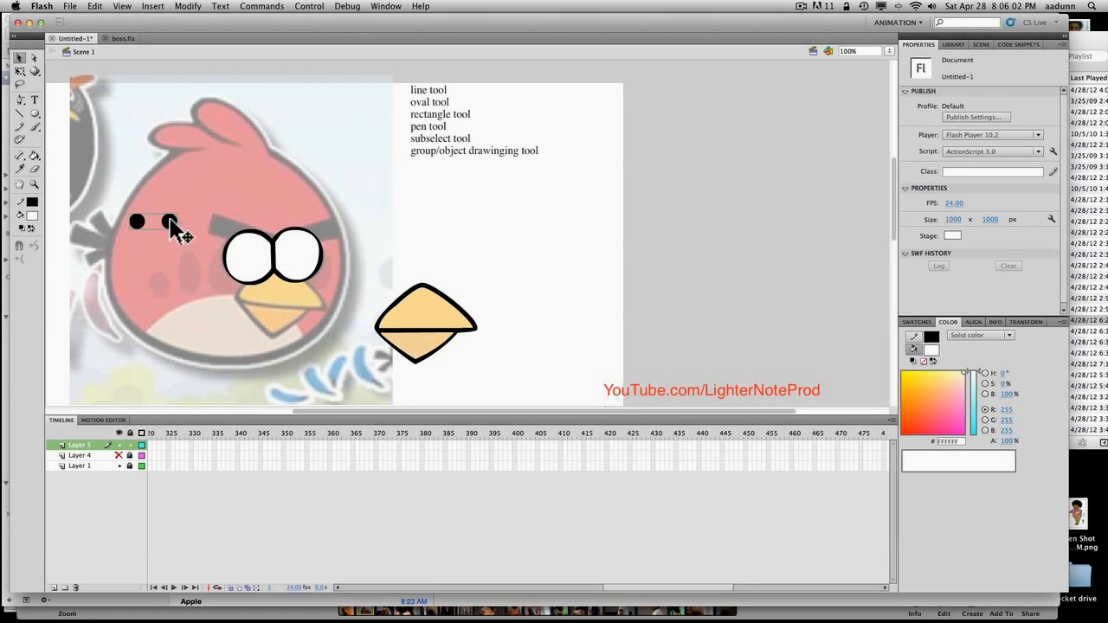
pyautogui.moveTo(170, 225); pyautogui.dragTo(289, 248)
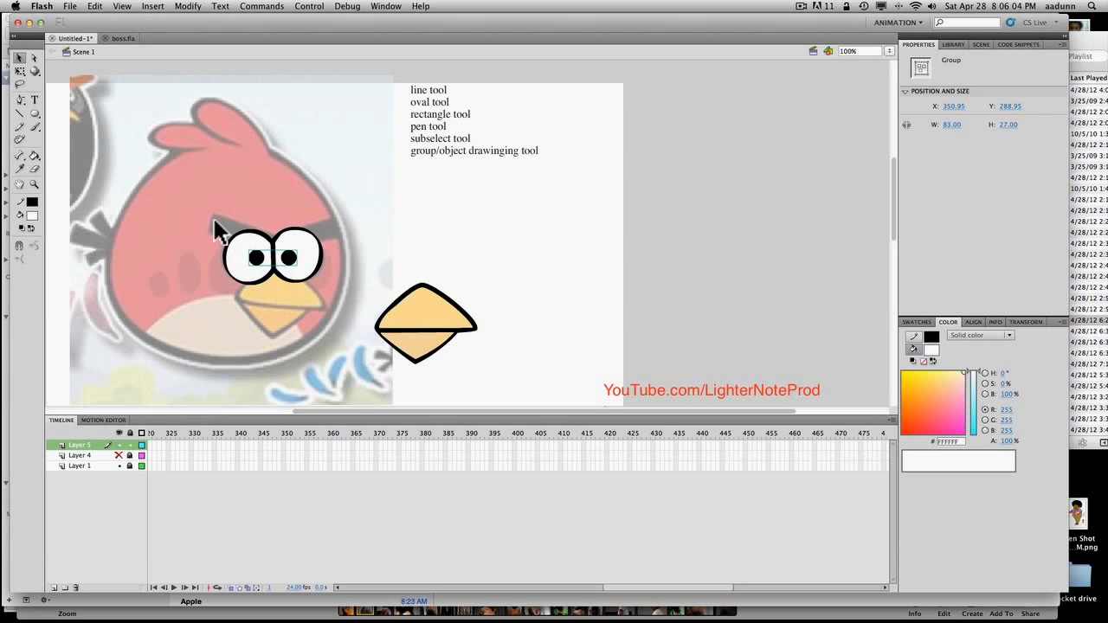
# Step: Group both eyes with the pupils and move the group off the reference, just above the beak
pyautogui.moveTo(214, 221); pyautogui.dragTo(223, 282)
pyautogui.moveTo(337, 295); pyautogui.dragTo(338, 294)
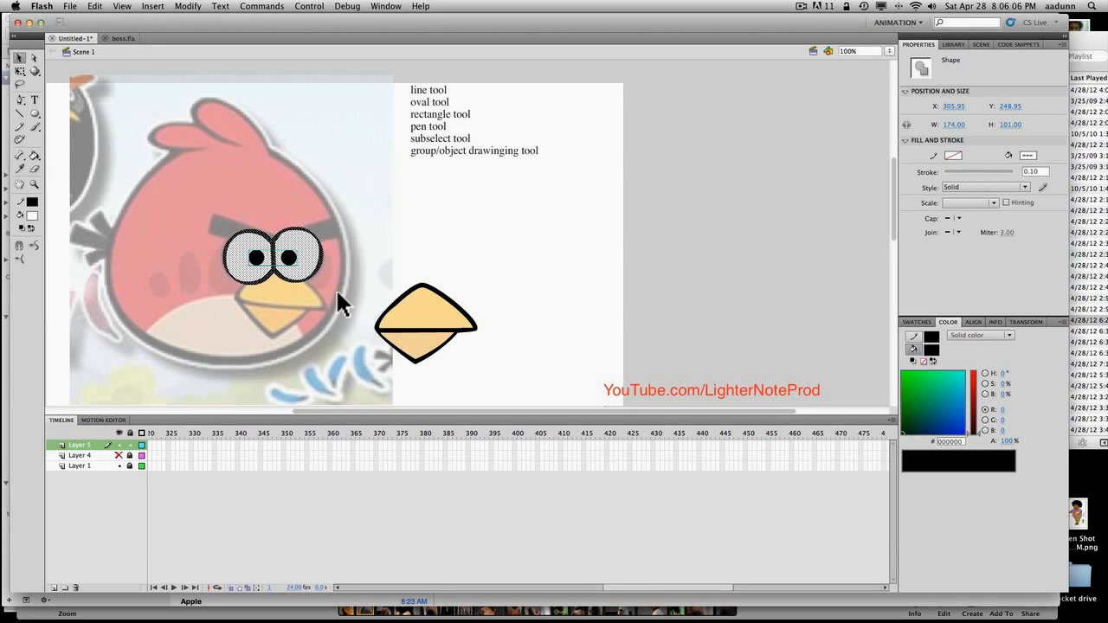
pyautogui.press('super+g')
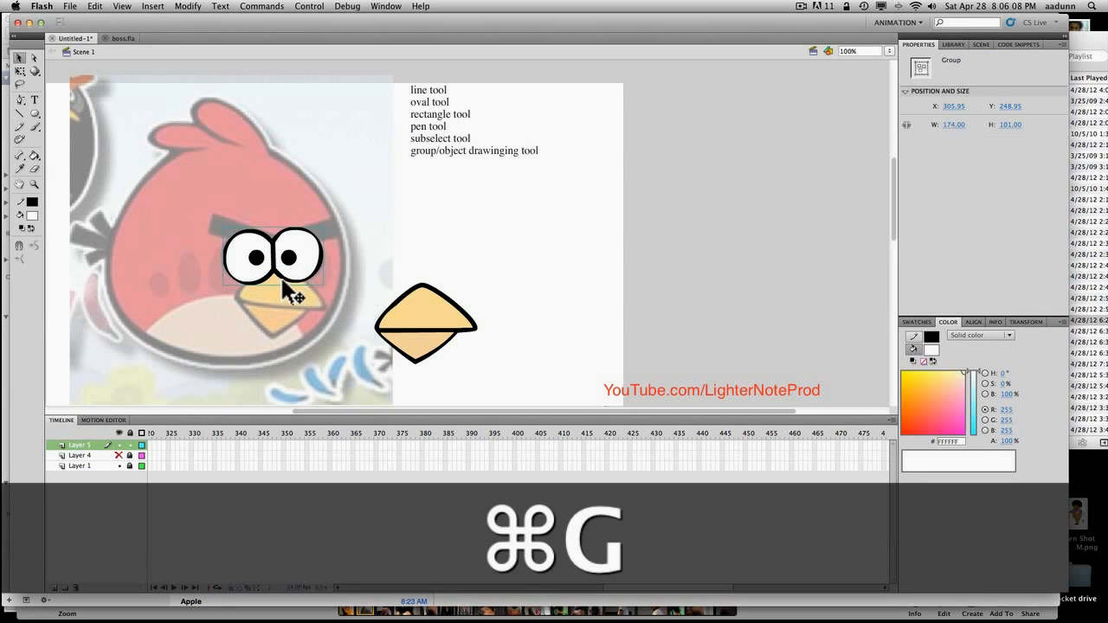
pyautogui.moveTo(284, 283); pyautogui.dragTo(430, 278)
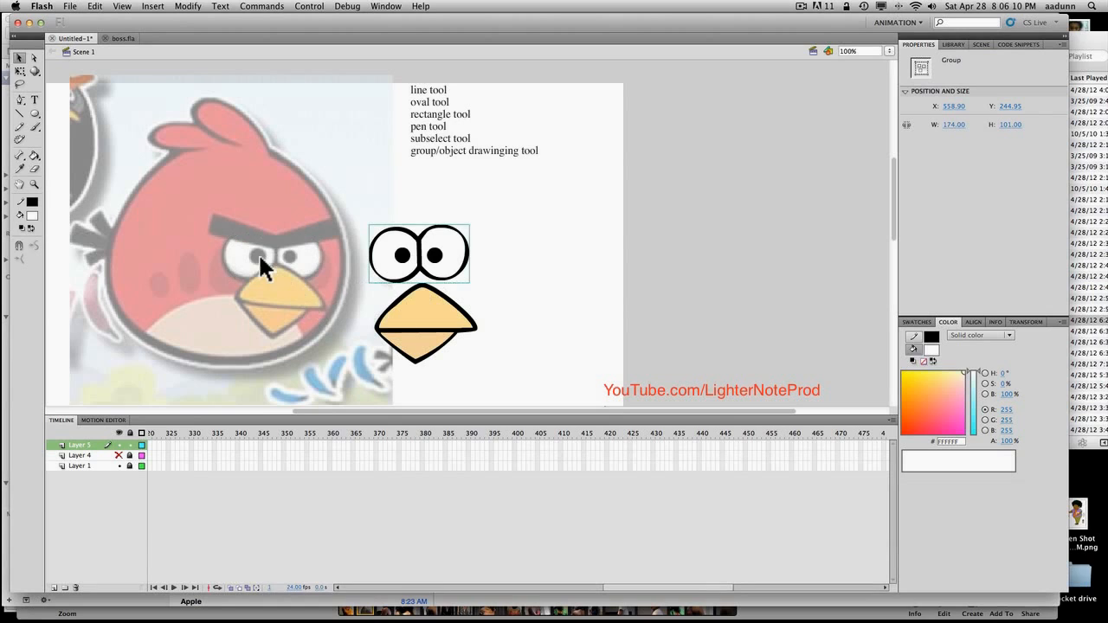
# Step: Draw a rectangle with a black stroke and no fill over the left eyebrow and pull its corners to match the brow's slant
pyautogui.press('r')
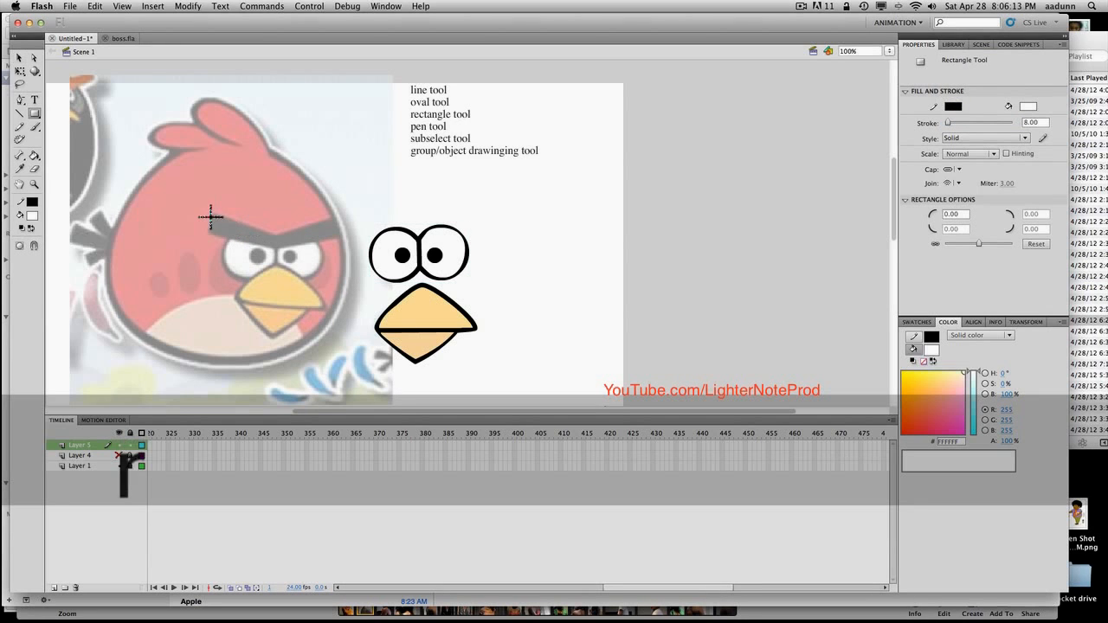
pyautogui.click(32, 216)
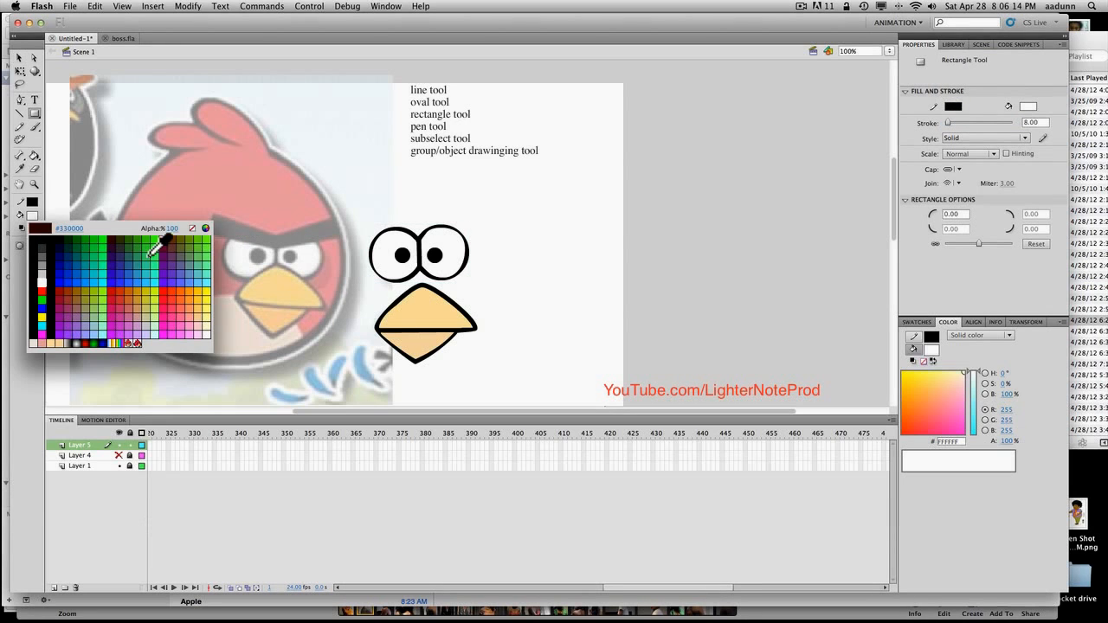
pyautogui.click(192, 228)
pyautogui.moveTo(213, 215); pyautogui.dragTo(276, 247)
pyautogui.press('v')
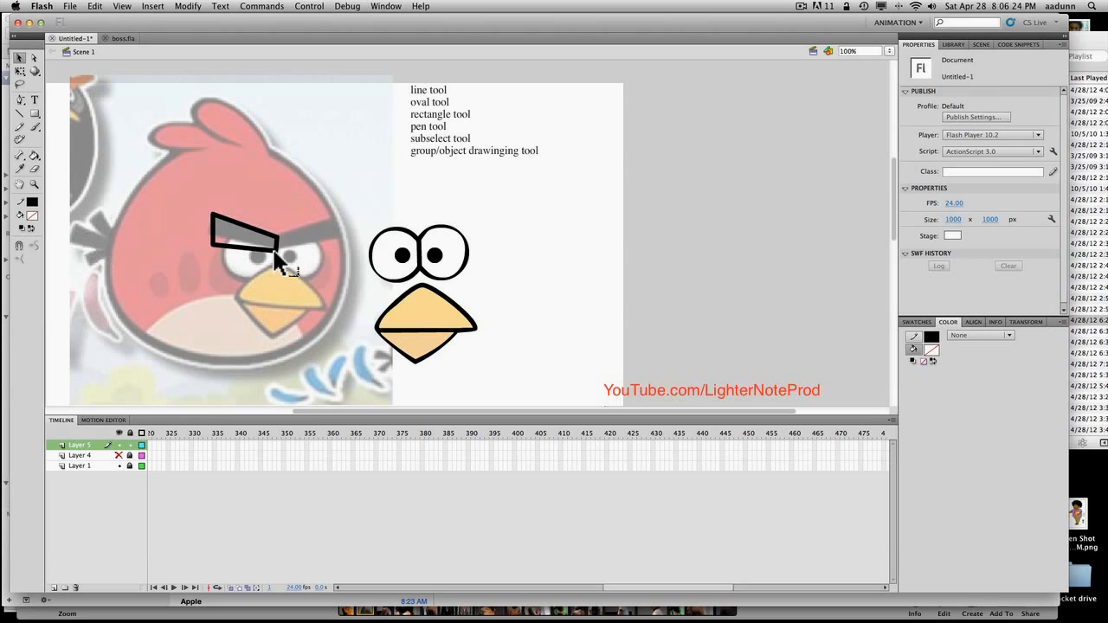
pyautogui.moveTo(213, 245); pyautogui.dragTo(210, 215)
# Step: Fill the left eyebrow with black (000000) and delete its outline
pyautogui.press('k')
pyautogui.click(32, 215)
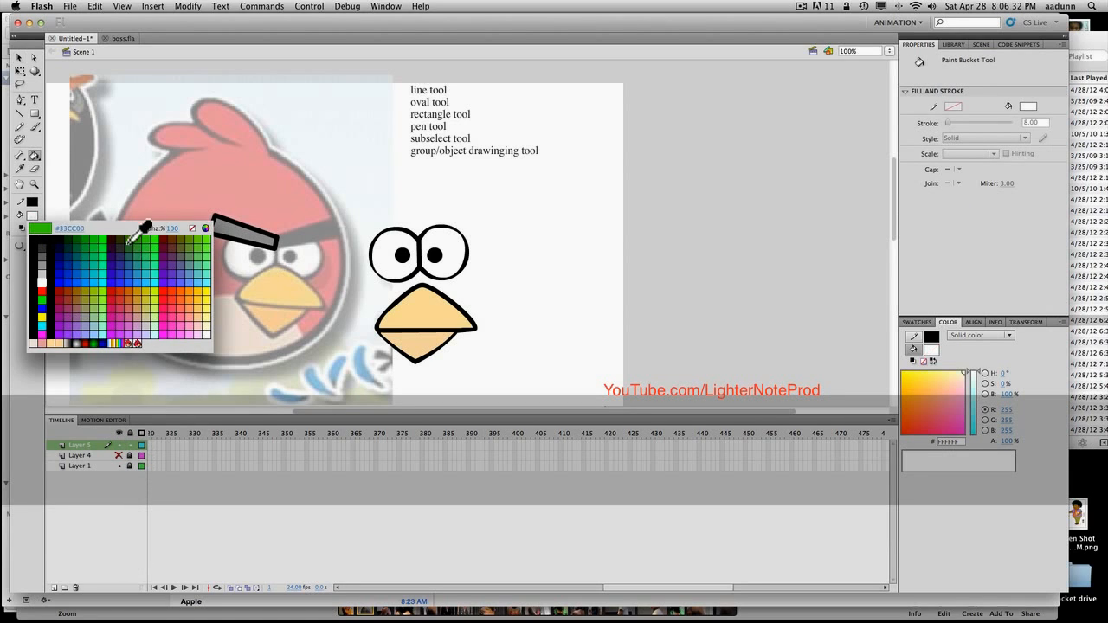
pyautogui.click(61, 243)
pyautogui.click(216, 227)
pyautogui.press('v')
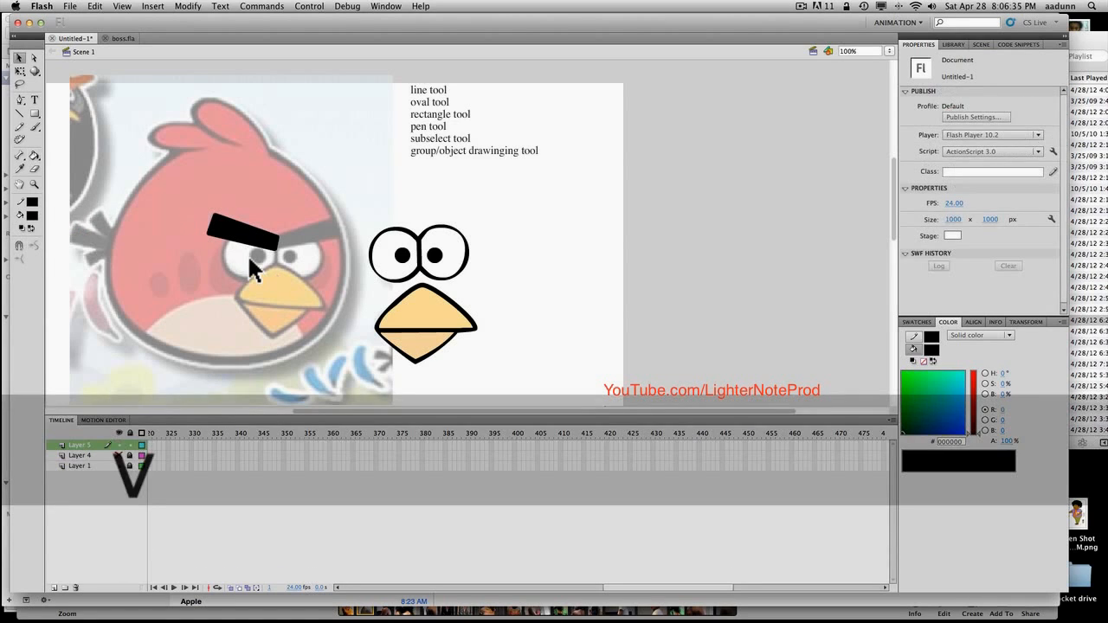
pyautogui.click(258, 242)
pyautogui.press('Delete')
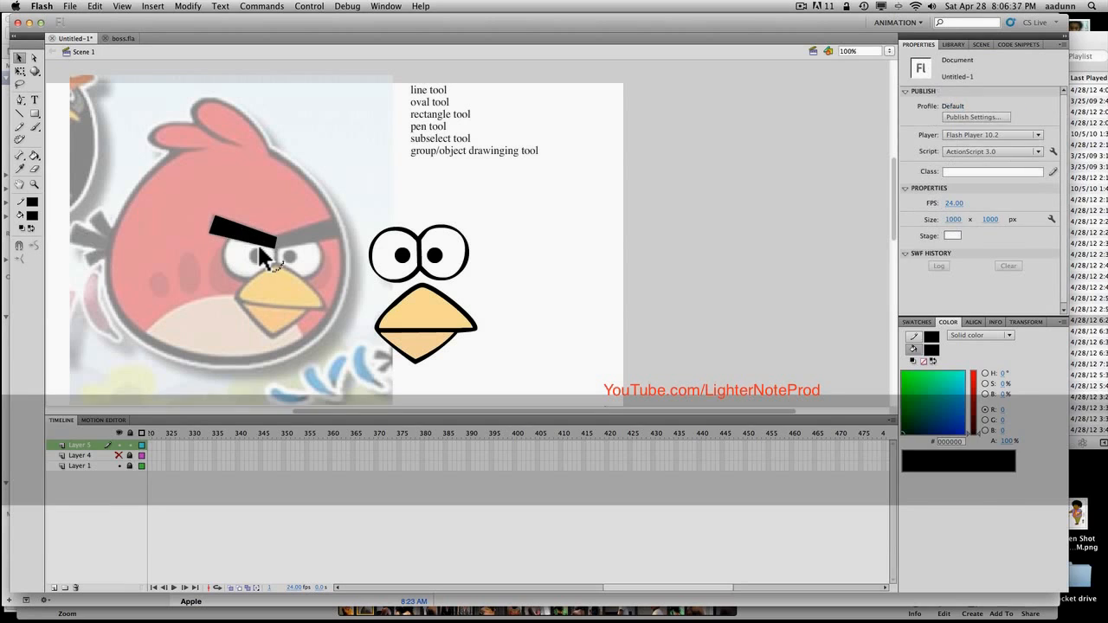
# Step: Duplicate the eyebrow in place, flip the copy horizontally and move it over the right eyebrow of the reference
pyautogui.click(260, 251)
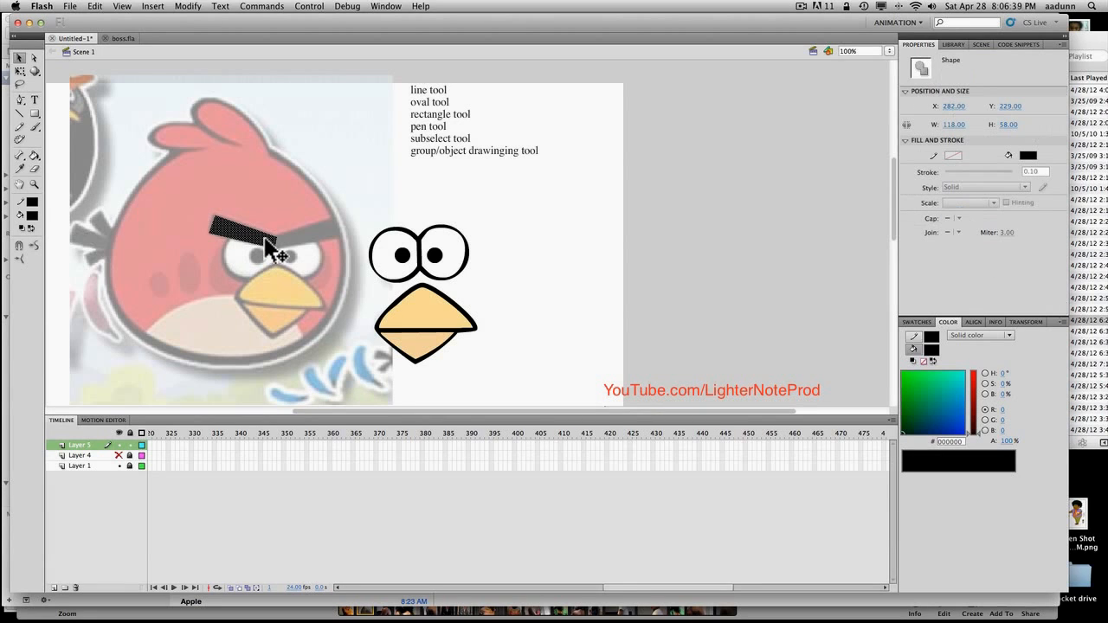
pyautogui.press('super+c')
pyautogui.press('super+shift+v')
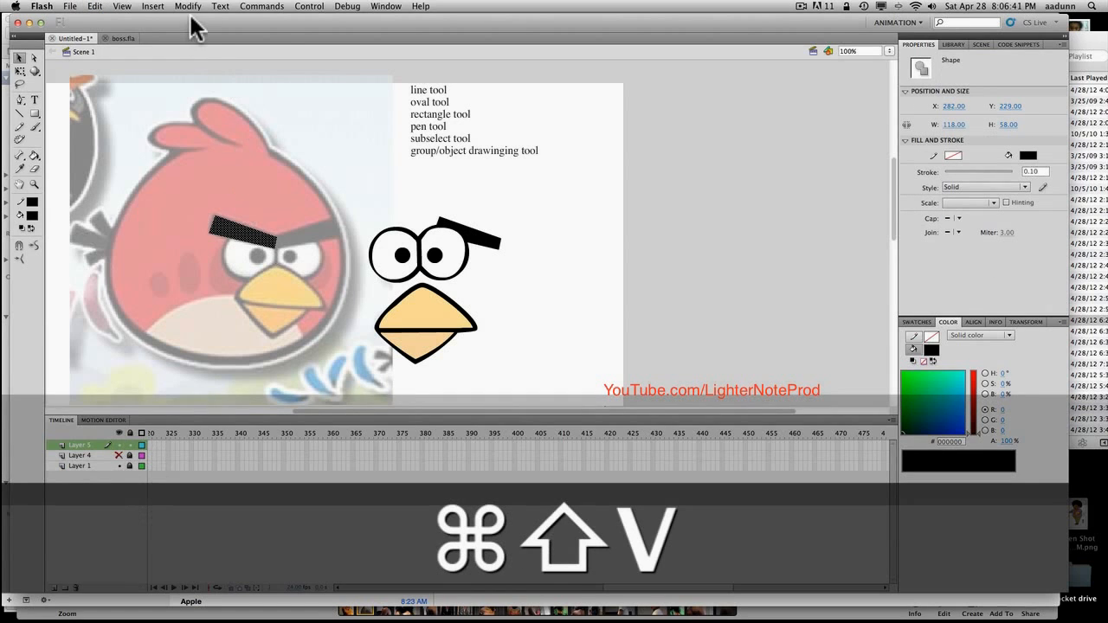
pyautogui.click(188, 6)
pyautogui.moveTo(226, 156)
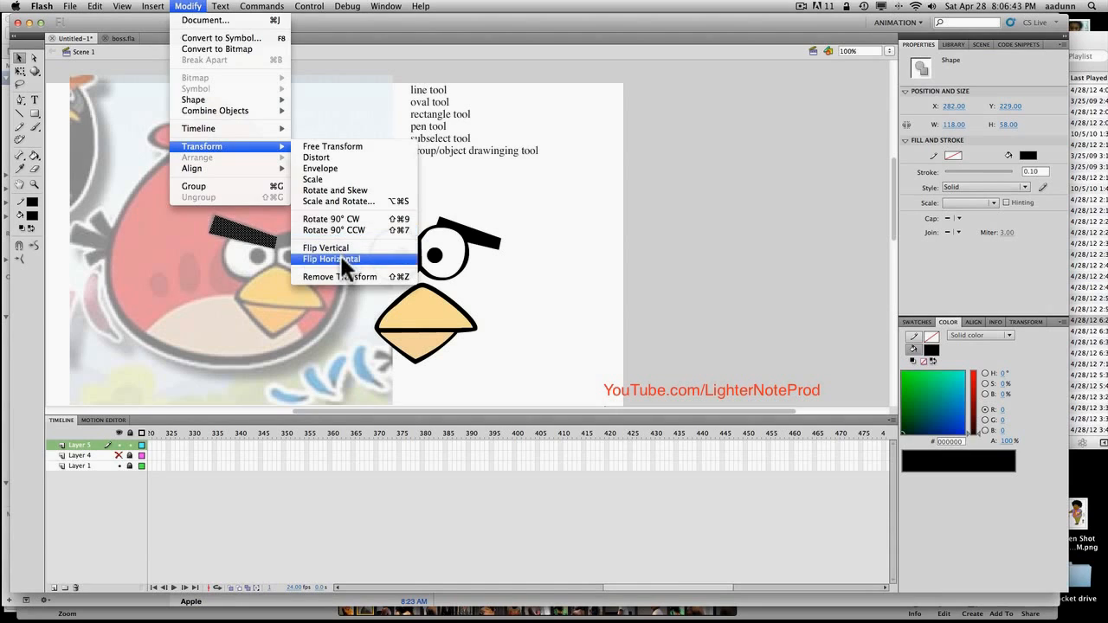
pyautogui.click(338, 258)
pyautogui.moveTo(248, 227); pyautogui.dragTo(307, 230)
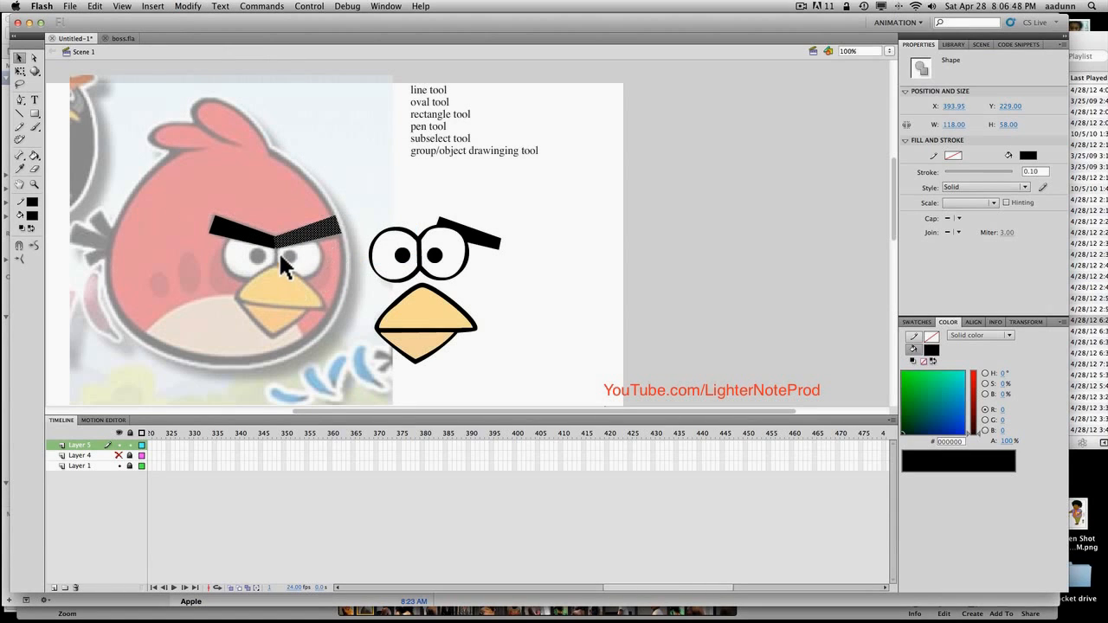
# Step: Select the two eyebrows together and group them
pyautogui.click(220, 219)
pyautogui.moveTo(182, 185); pyautogui.dragTo(264, 240)
pyautogui.press('super+g')
# Step: Rotate the eye group slightly beneath the eyebrows and adjust the eyebrow group over the eyes
pyautogui.press('q')
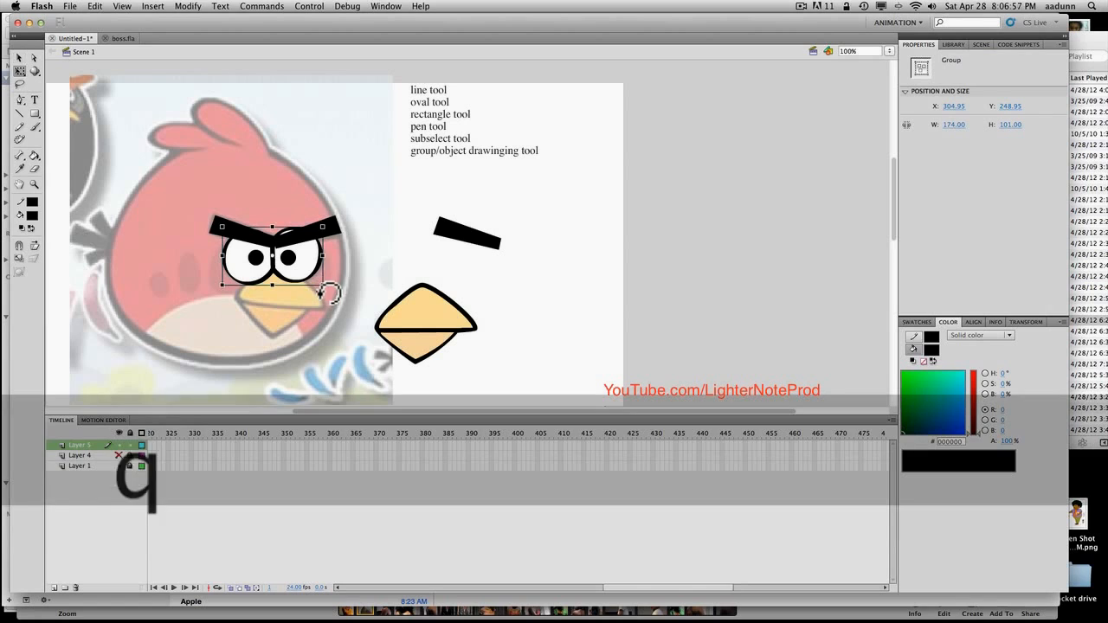
pyautogui.moveTo(323, 291); pyautogui.dragTo(327, 299)
pyautogui.click(340, 228)
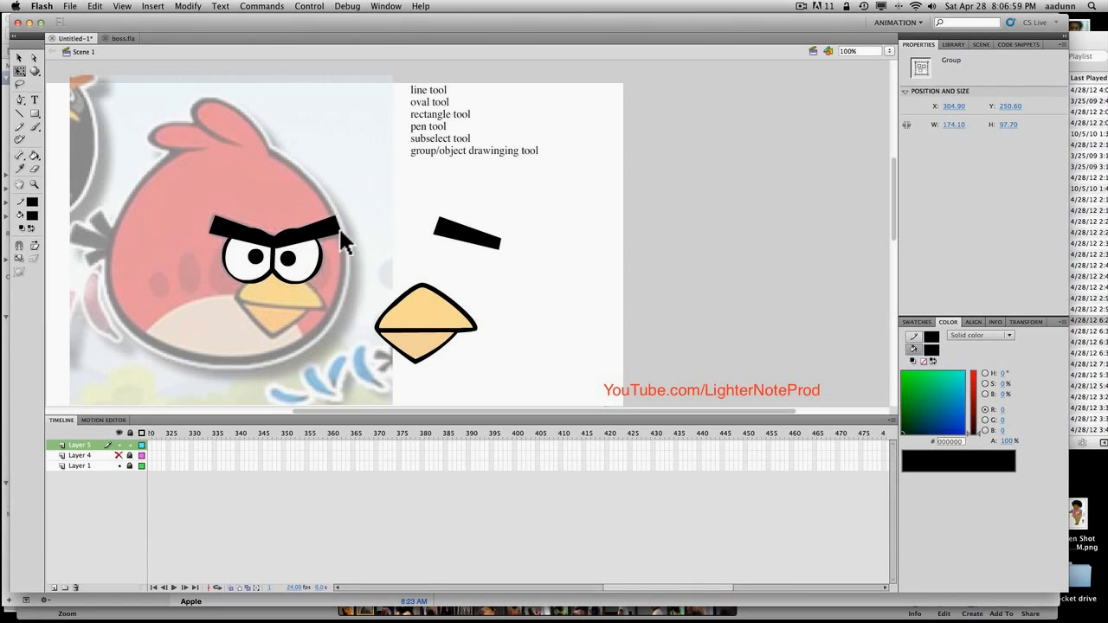
pyautogui.click(290, 235)
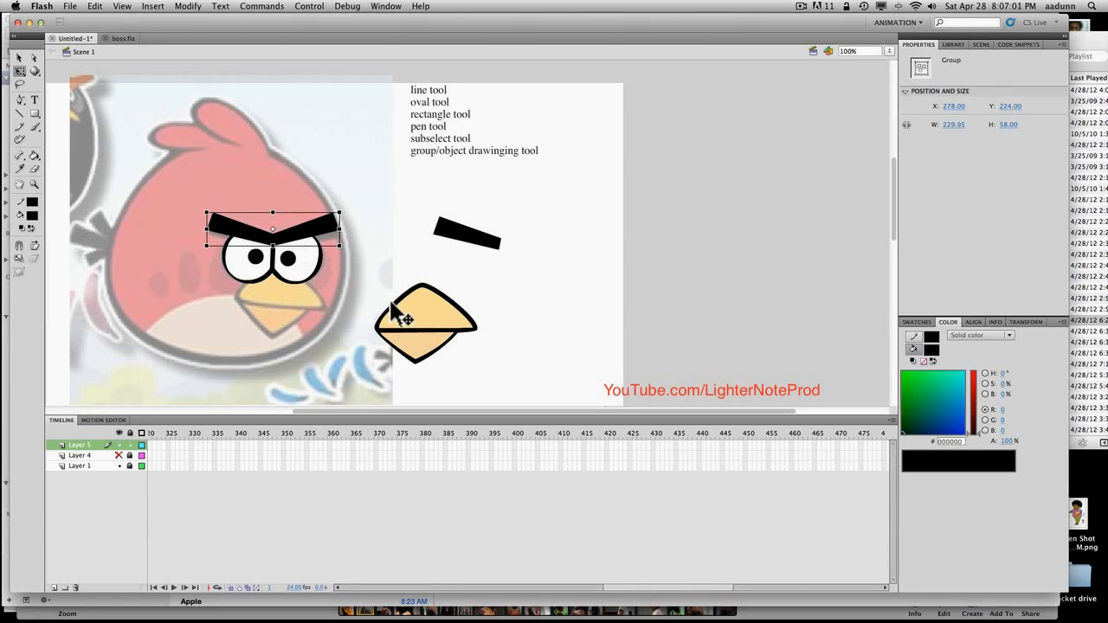
# Step: Move the beak under the eyes and group it with the eyes and eyebrows
pyautogui.moveTo(437, 297); pyautogui.dragTo(292, 273)
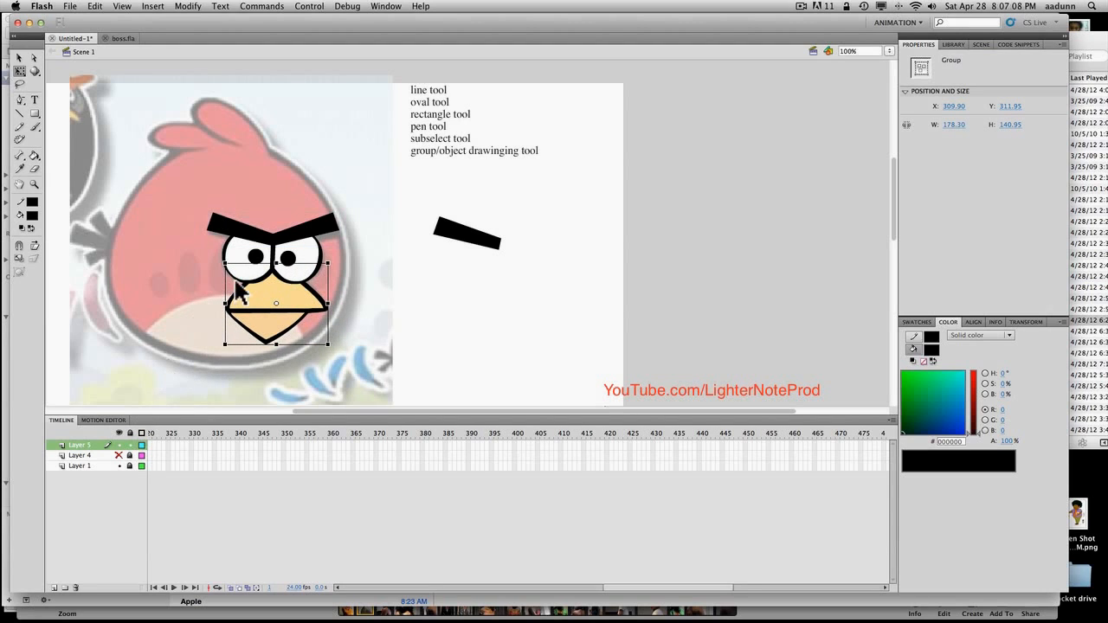
pyautogui.moveTo(194, 196); pyautogui.dragTo(362, 349)
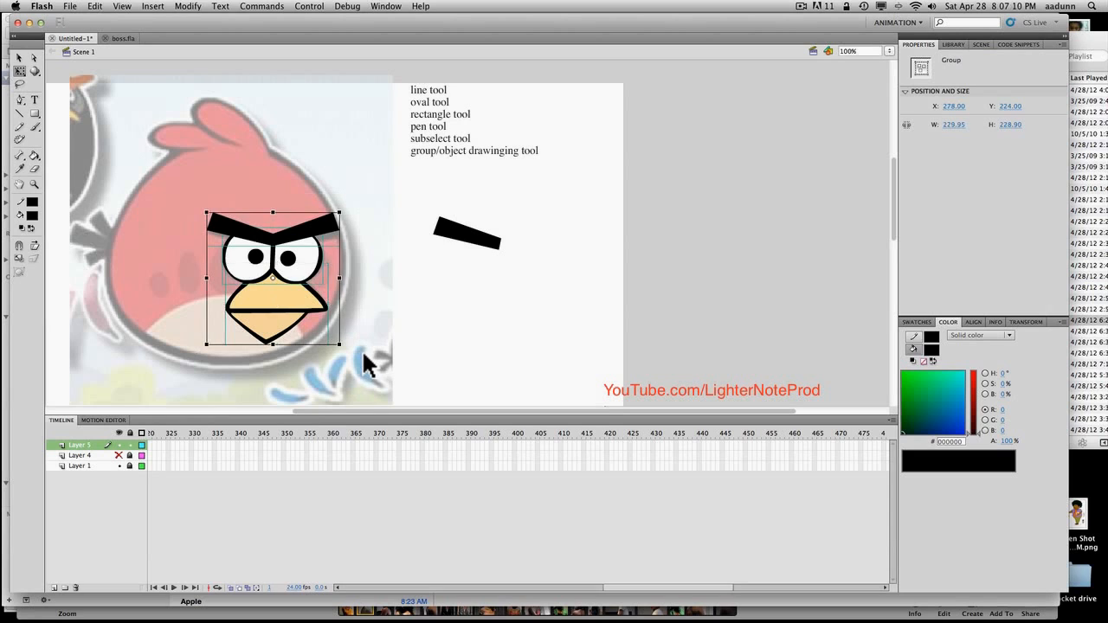
pyautogui.press('super+g')
# Step: Move the face group off the reference onto the empty stage and delete the stray eyebrow copy
pyautogui.moveTo(303, 249); pyautogui.dragTo(511, 298)
pyautogui.click(475, 236)
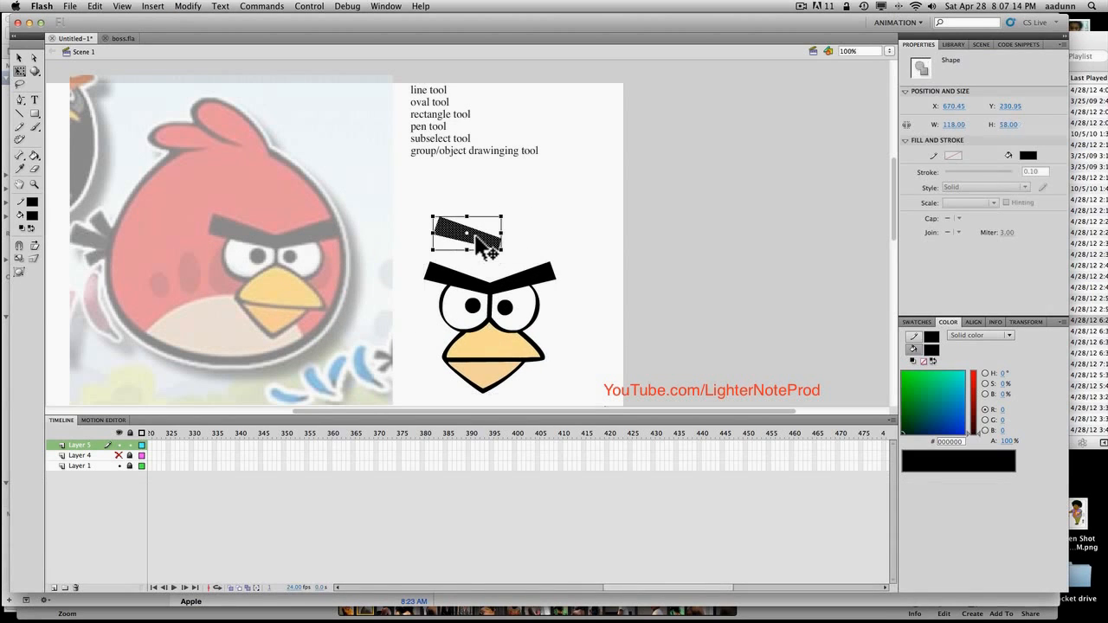
pyautogui.press('Delete')
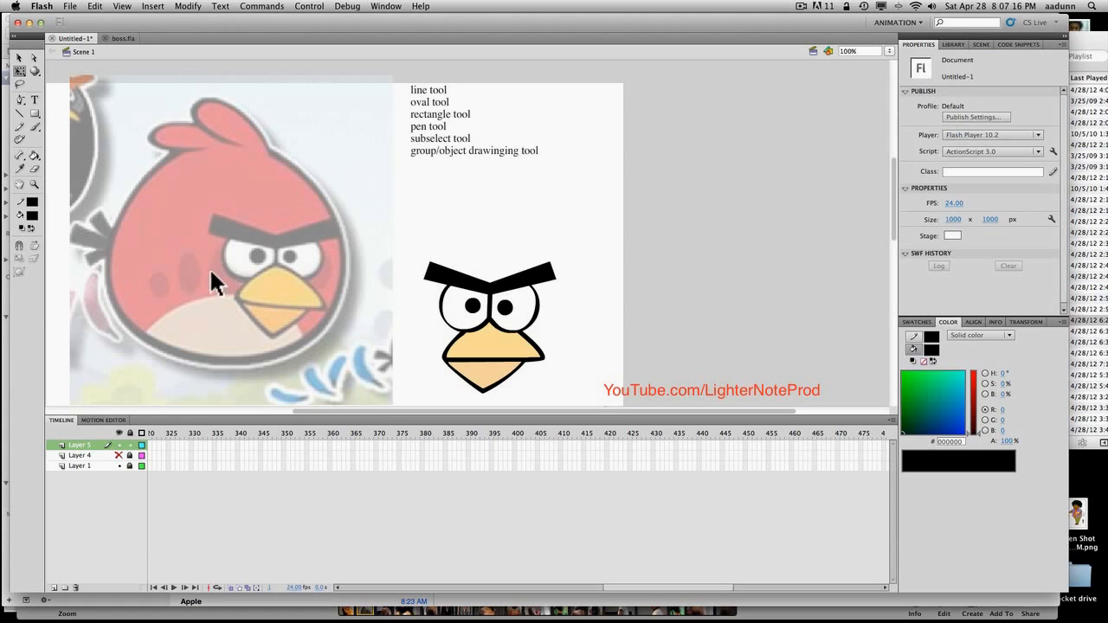
# Step: Draw a black oval about 69 by 89 px near the reference's left eye and delete its fill, keeping the outline
pyautogui.press('o')
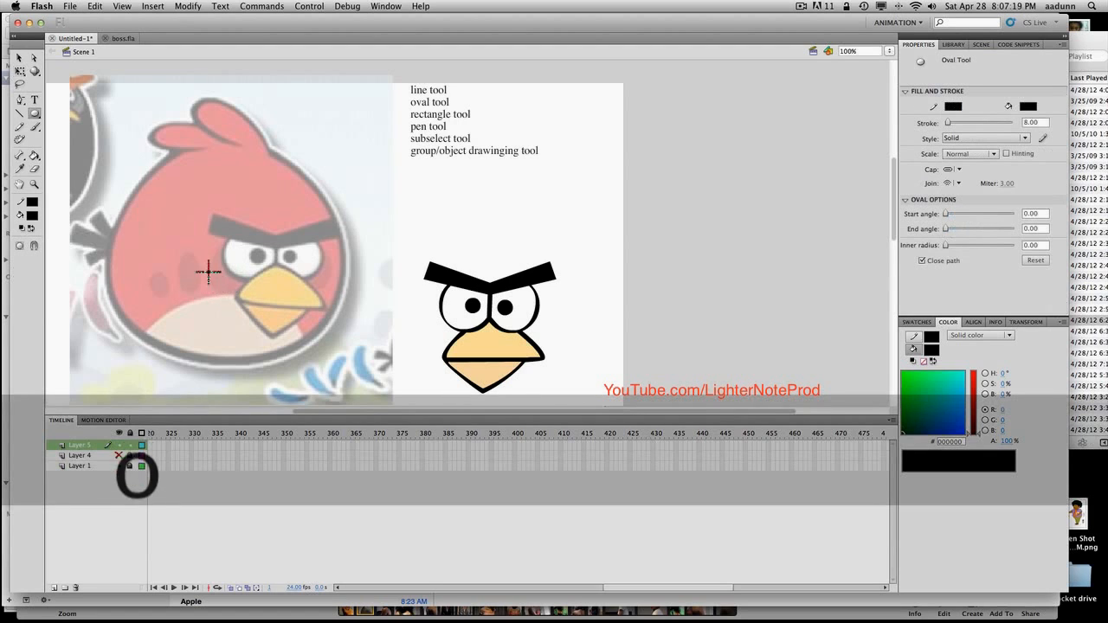
pyautogui.moveTo(219, 246); pyautogui.dragTo(259, 295)
pyautogui.press('v')
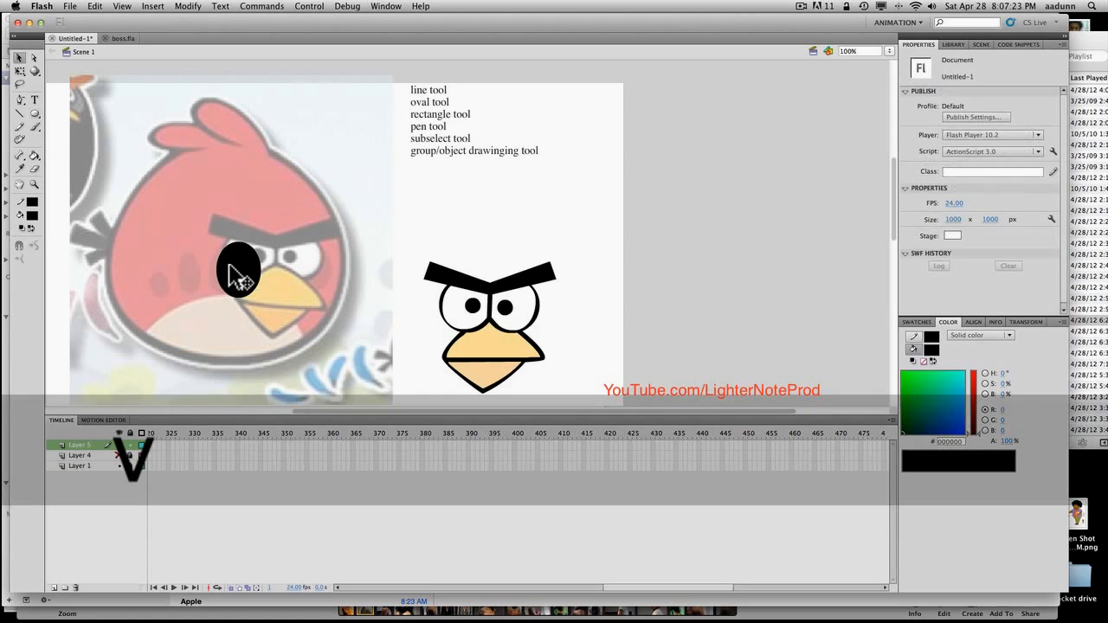
pyautogui.click(247, 273)
pyautogui.press('Delete')
pyautogui.click(241, 295)
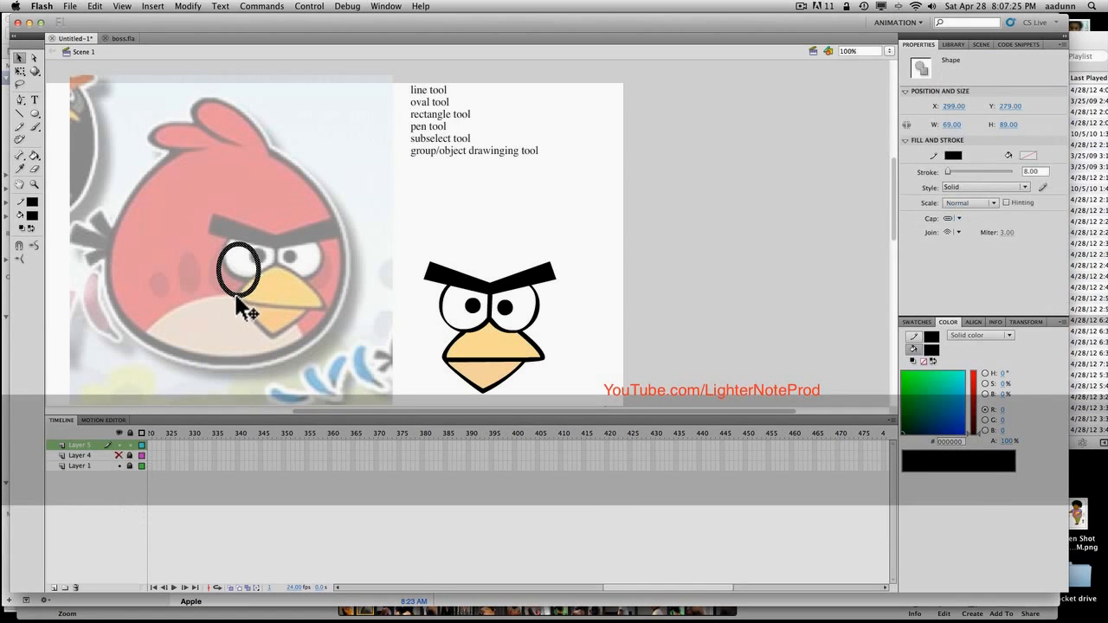
# Step: Undo the last change to the oval outline and move it over the larger dark spot on the bird's body
pyautogui.moveTo(238, 295)
pyautogui.mouseDown()
pyautogui.moveTo(280, 295)
pyautogui.moveTo(230, 295)
pyautogui.mouseUp()
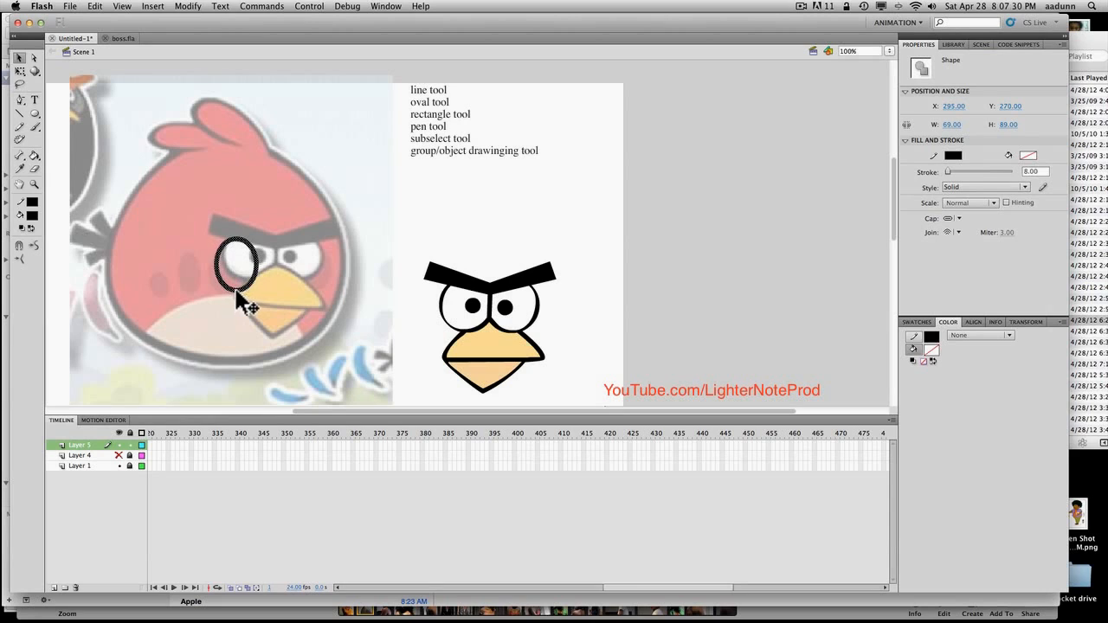
pyautogui.click(256, 294)
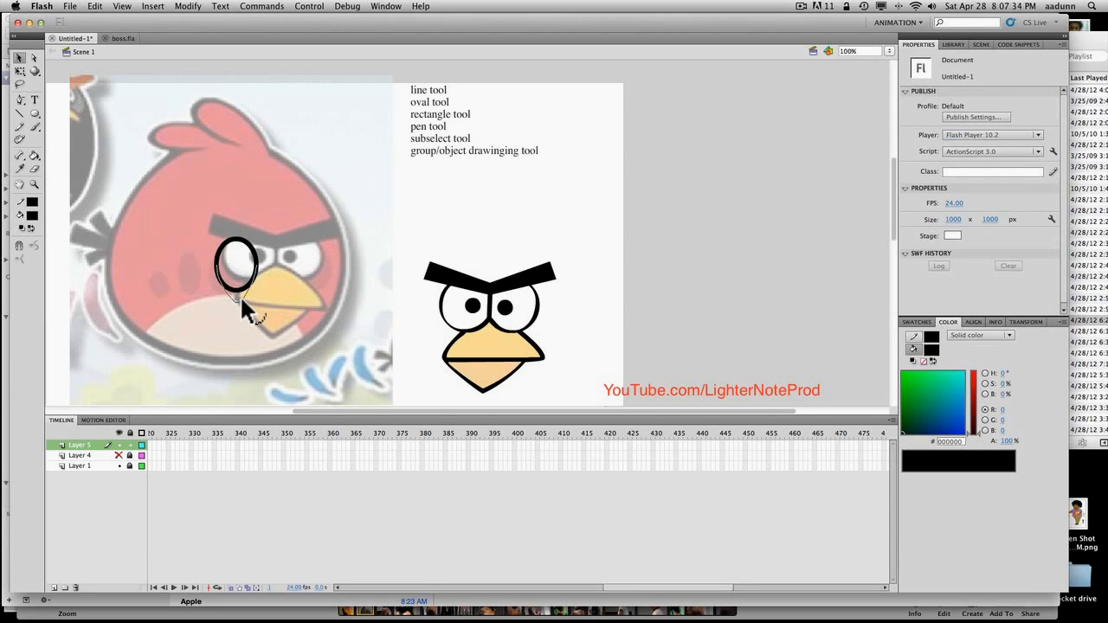
pyautogui.press('super+z')
pyautogui.moveTo(241, 286); pyautogui.dragTo(188, 294)
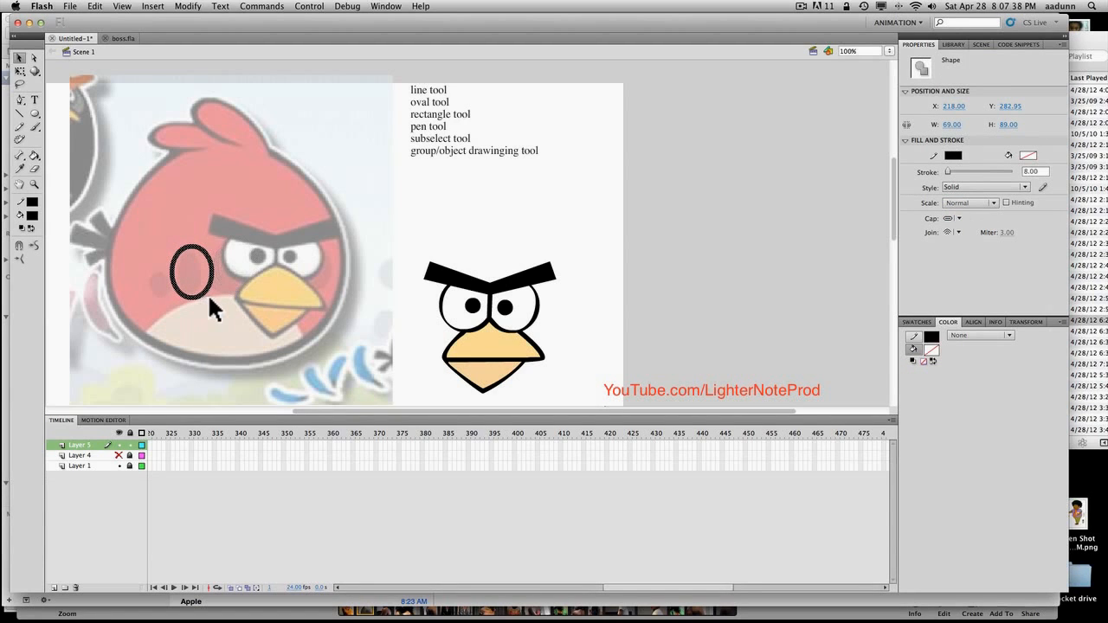
# Step: Scale the oval outline down to about 43.5 by 71 px to match the larger body spot
pyautogui.press('q')
pyautogui.keyDown('ctrl'); pyautogui.click(213, 242); pyautogui.keyUp('ctrl')
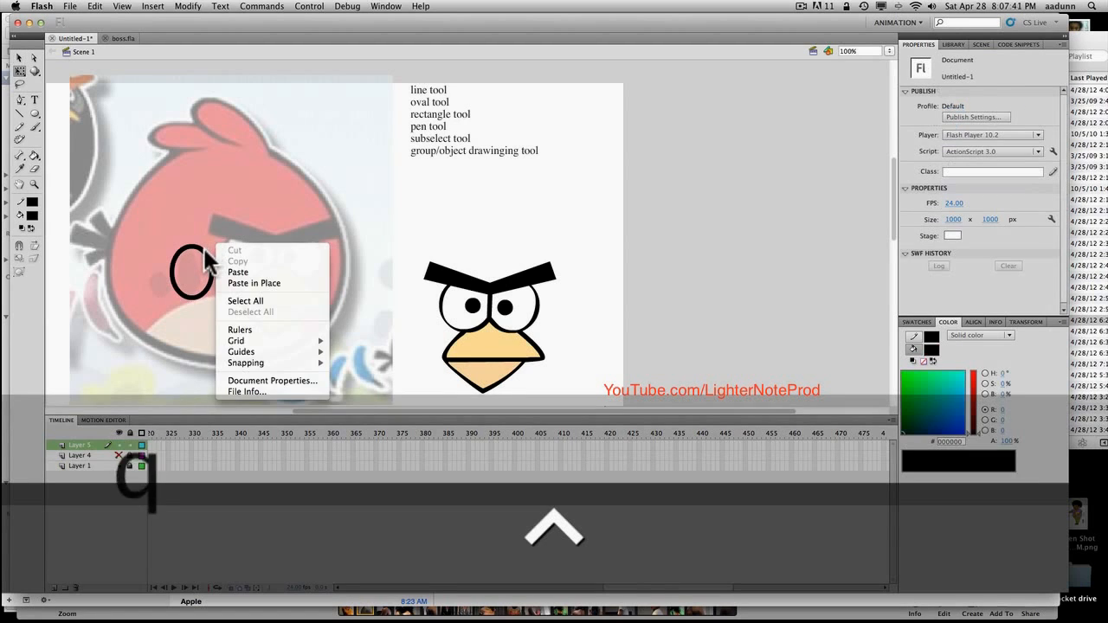
pyautogui.click(207, 261)
pyautogui.moveTo(212, 247); pyautogui.dragTo(168, 247)
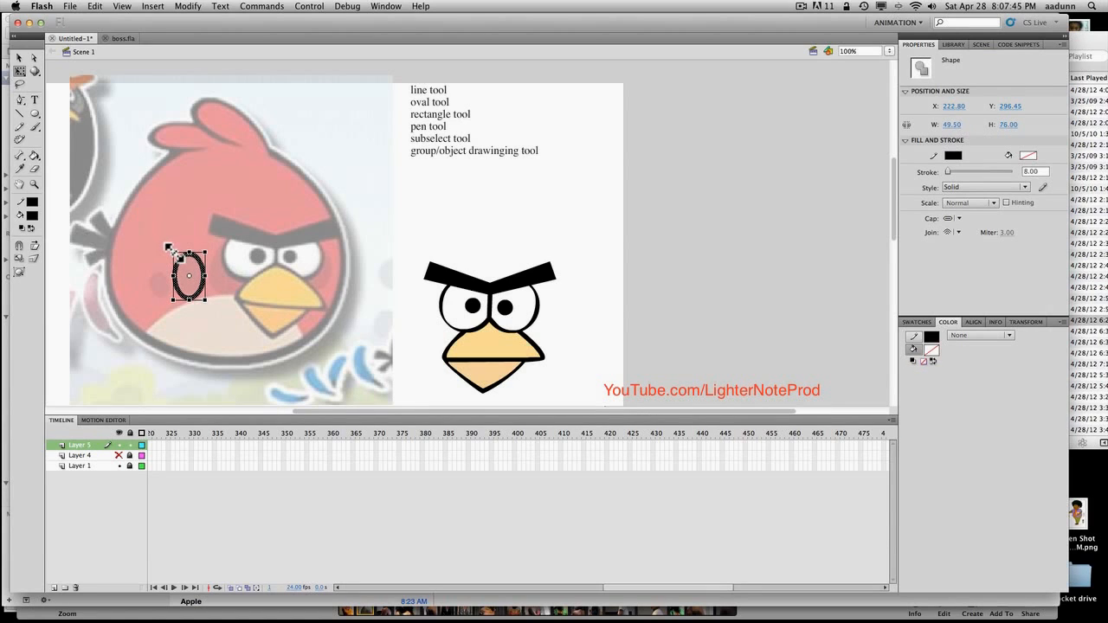
pyautogui.click(217, 288)
pyautogui.click(201, 294)
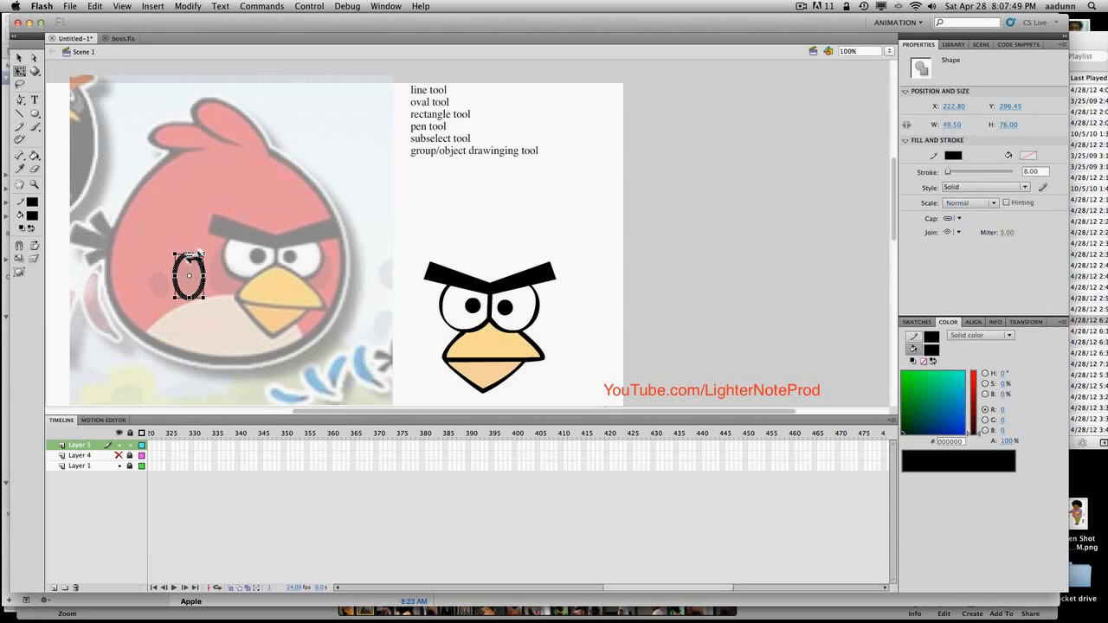
pyautogui.moveTo(203, 253); pyautogui.dragTo(201, 254)
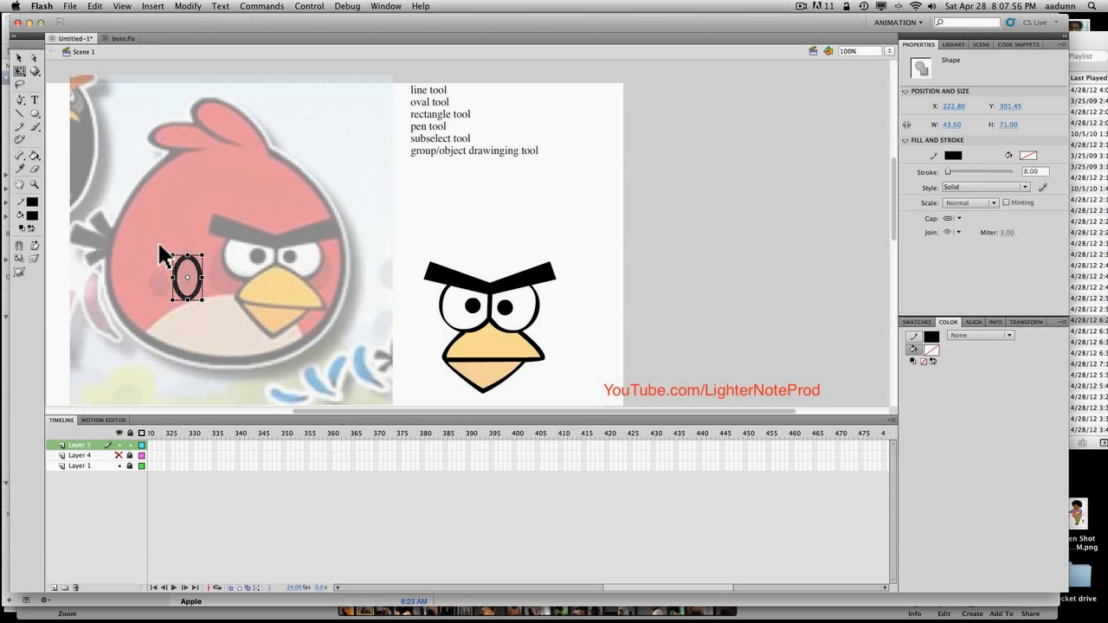
# Step: Apply an Envelope distortion to the oval outline and pull its upper corners down to narrow the top
pyautogui.press('z')
pyautogui.moveTo(158, 240); pyautogui.dragTo(219, 322)
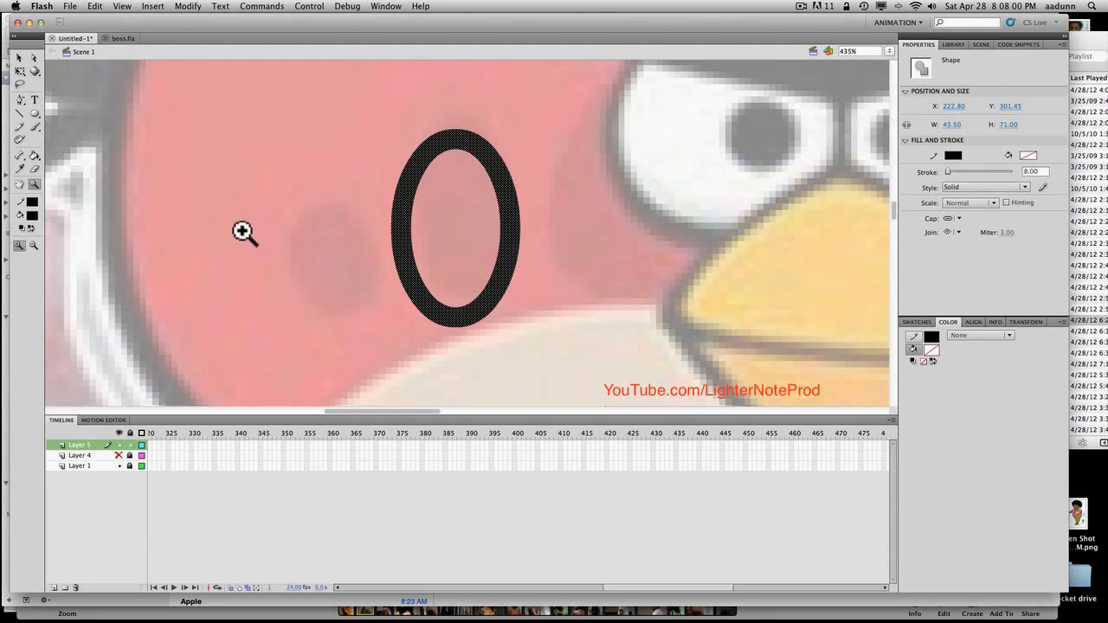
pyautogui.press('q')
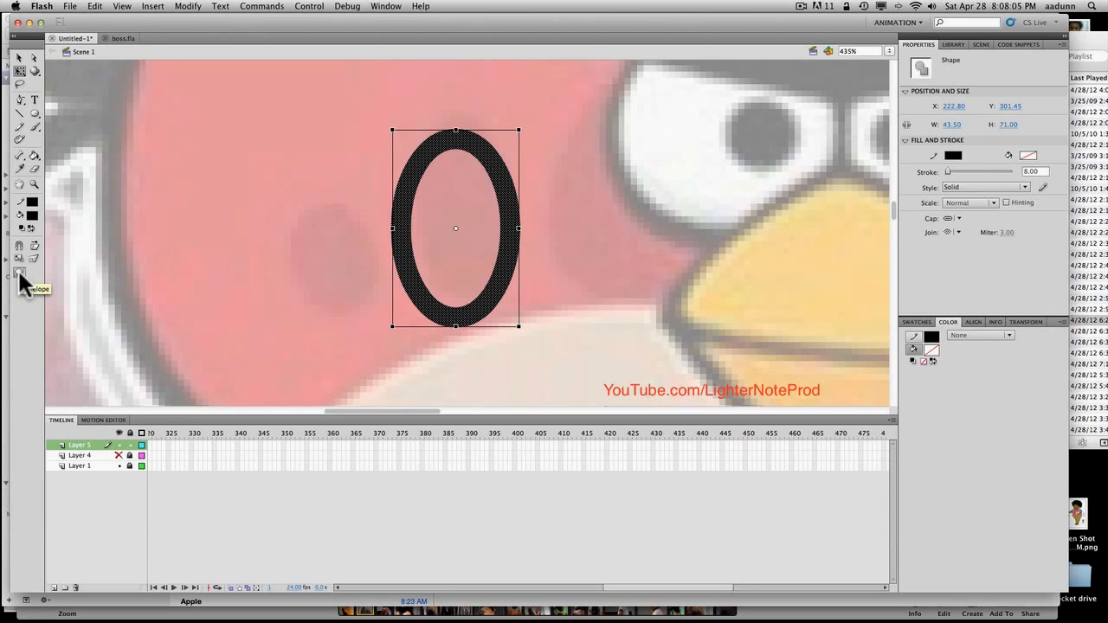
pyautogui.click(20, 275)
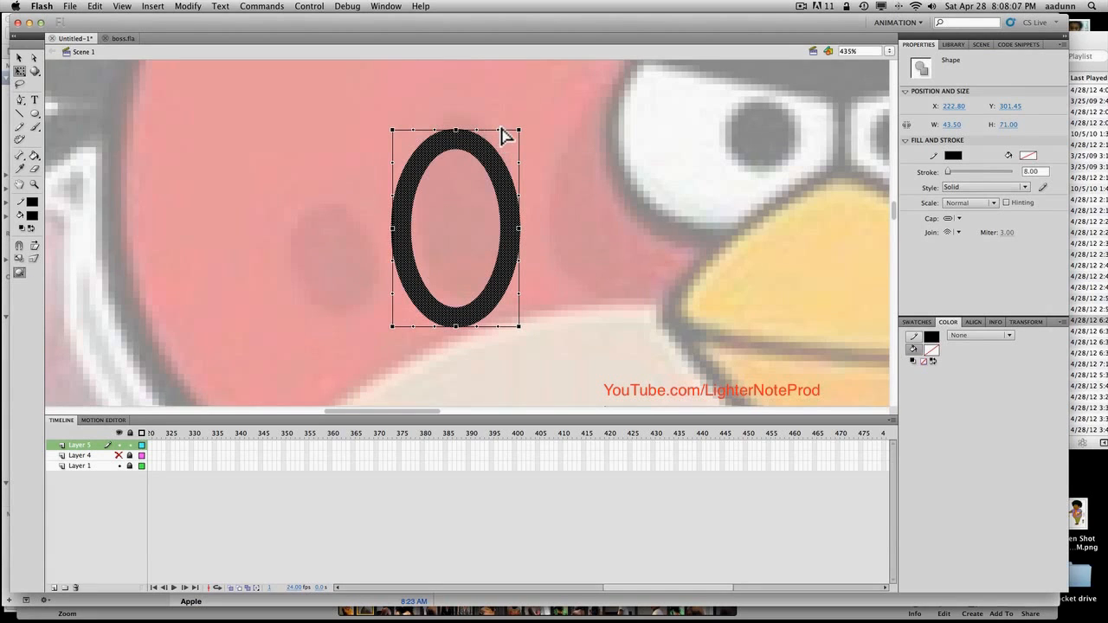
pyautogui.moveTo(519, 132)
pyautogui.mouseDown()
pyautogui.moveTo(515, 146)
pyautogui.moveTo(517, 136)
pyautogui.mouseUp()
pyautogui.moveTo(436, 130); pyautogui.dragTo(395, 137)
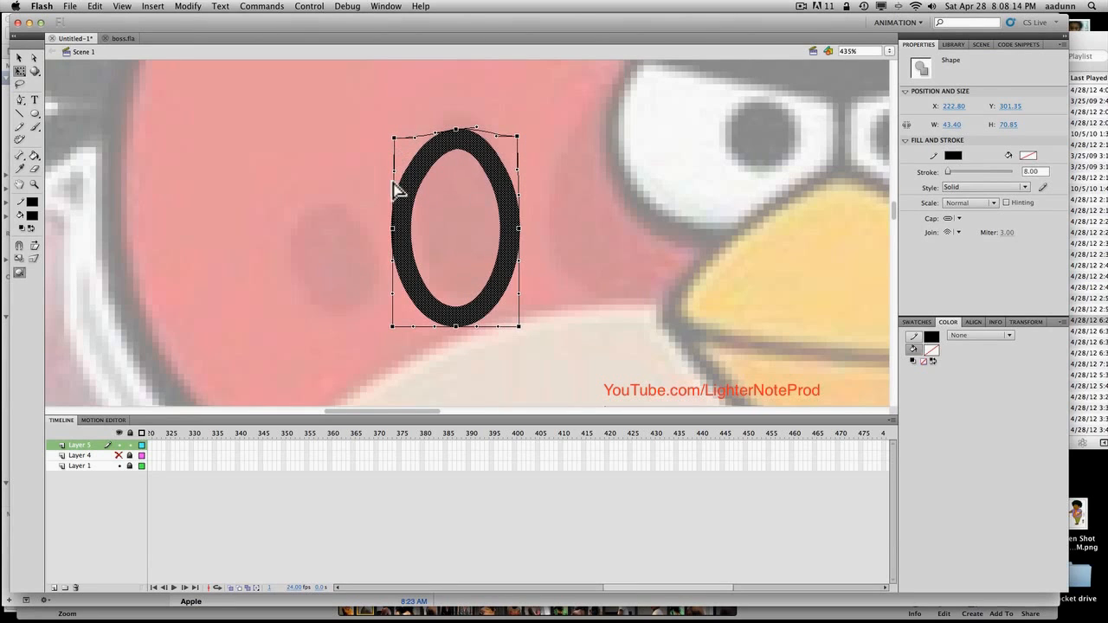
# Step: Widen the lower half of the outline's envelope to form an egg shape about 47 by 71 px
pyautogui.moveTo(394, 326); pyautogui.dragTo(382, 326)
pyautogui.moveTo(520, 328); pyautogui.dragTo(537, 327)
pyautogui.moveTo(520, 230); pyautogui.dragTo(527, 228)
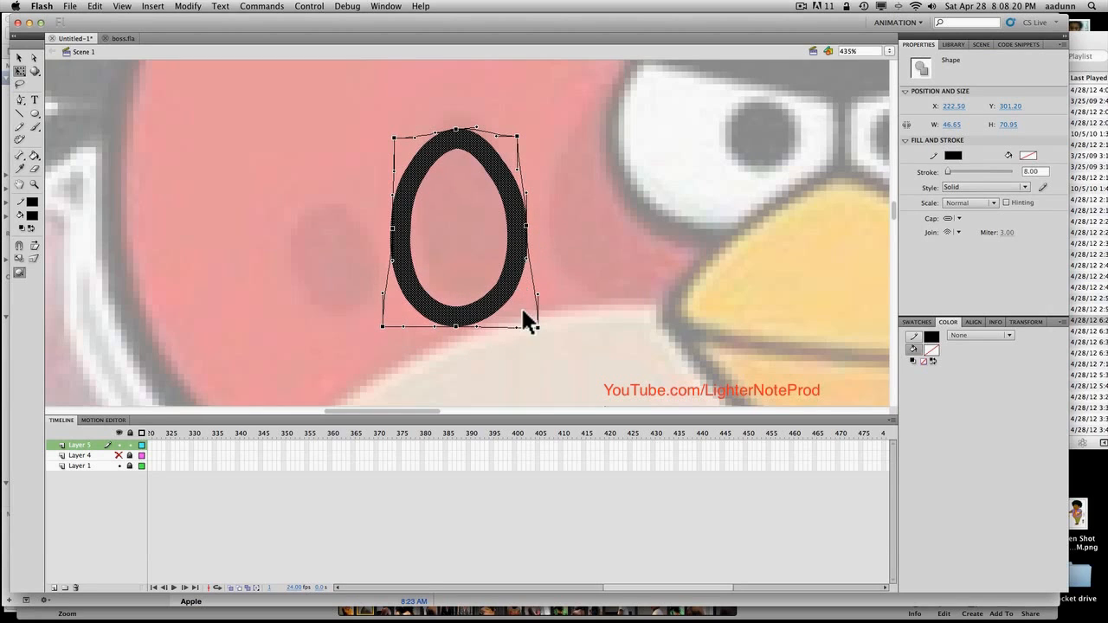
pyautogui.moveTo(539, 297)
pyautogui.mouseDown()
pyautogui.moveTo(518, 333)
pyautogui.moveTo(544, 327)
pyautogui.moveTo(539, 289)
pyautogui.mouseUp()
pyautogui.moveTo(539, 329); pyautogui.dragTo(534, 322)
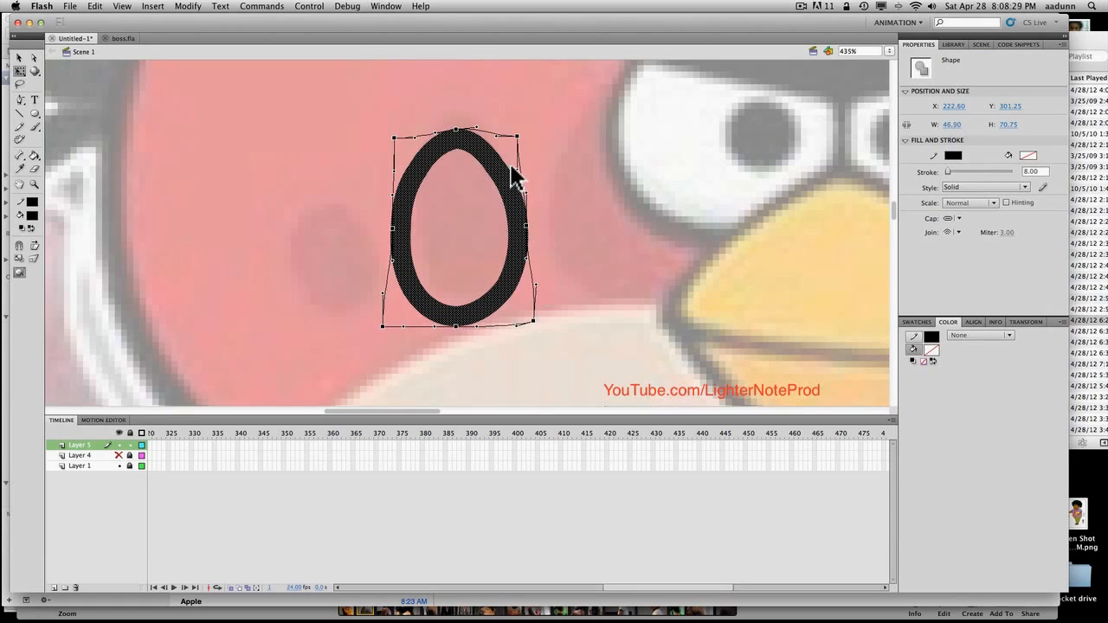
pyautogui.moveTo(518, 171); pyautogui.dragTo(529, 166)
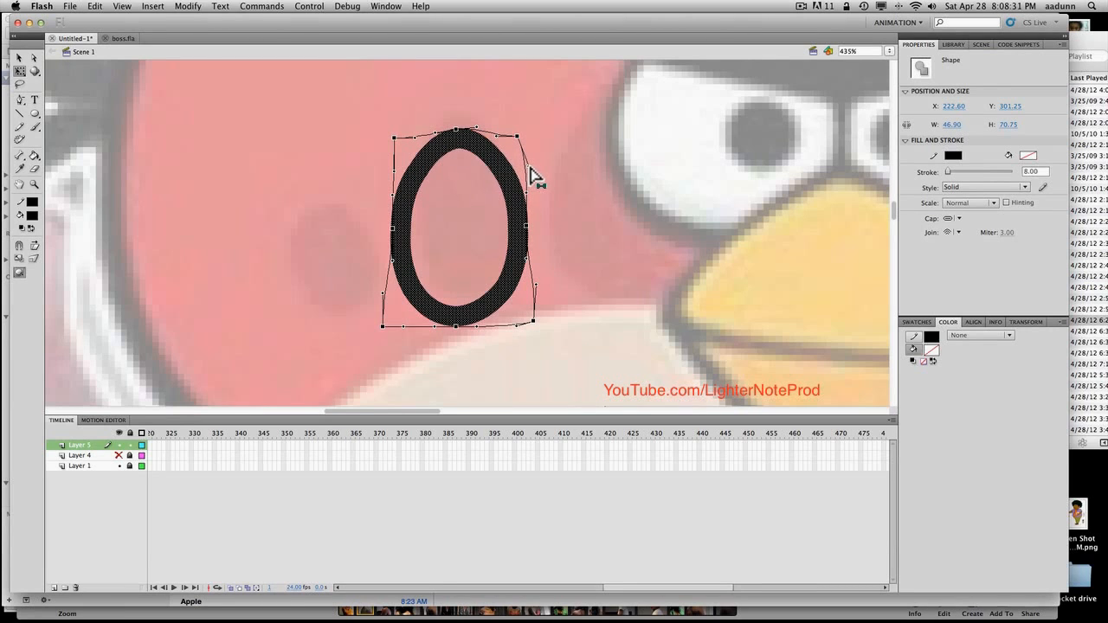
# Step: Fill the egg outline with the colour sampled from the reference's smaller body spot, and change the fill to the darker pink #D86B8A
pyautogui.click(888, 50)
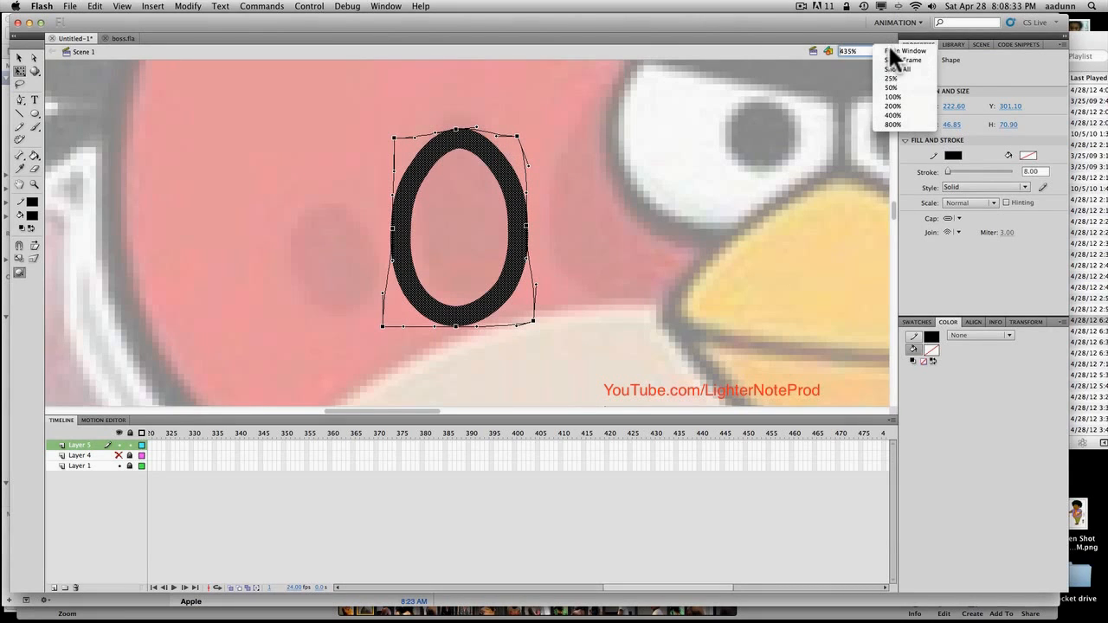
pyautogui.click(905, 91)
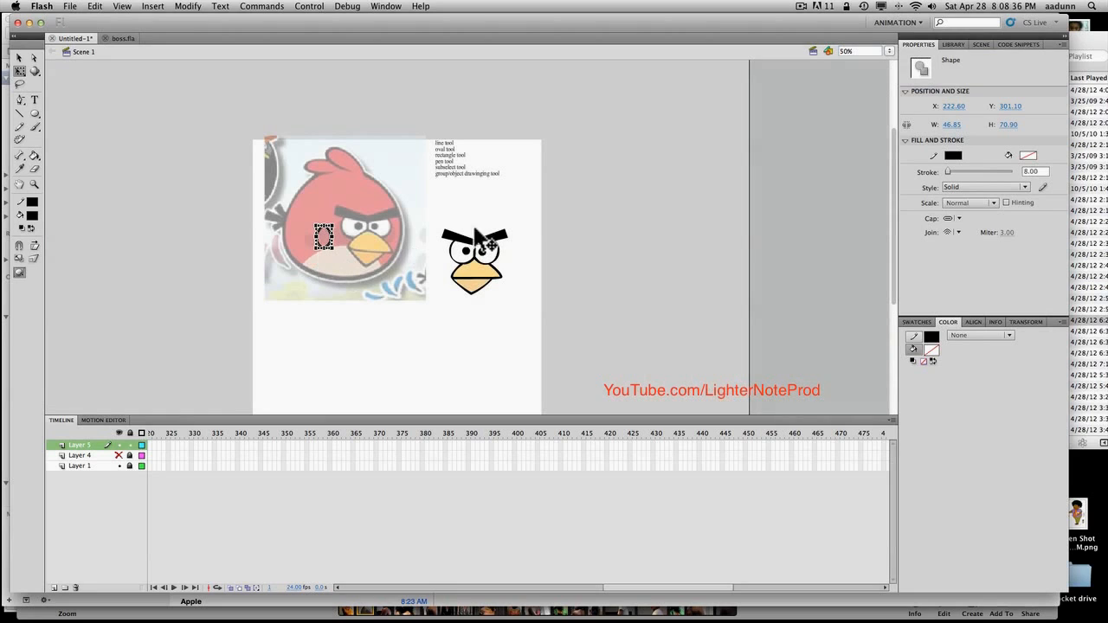
pyautogui.click(889, 50)
pyautogui.click(892, 69)
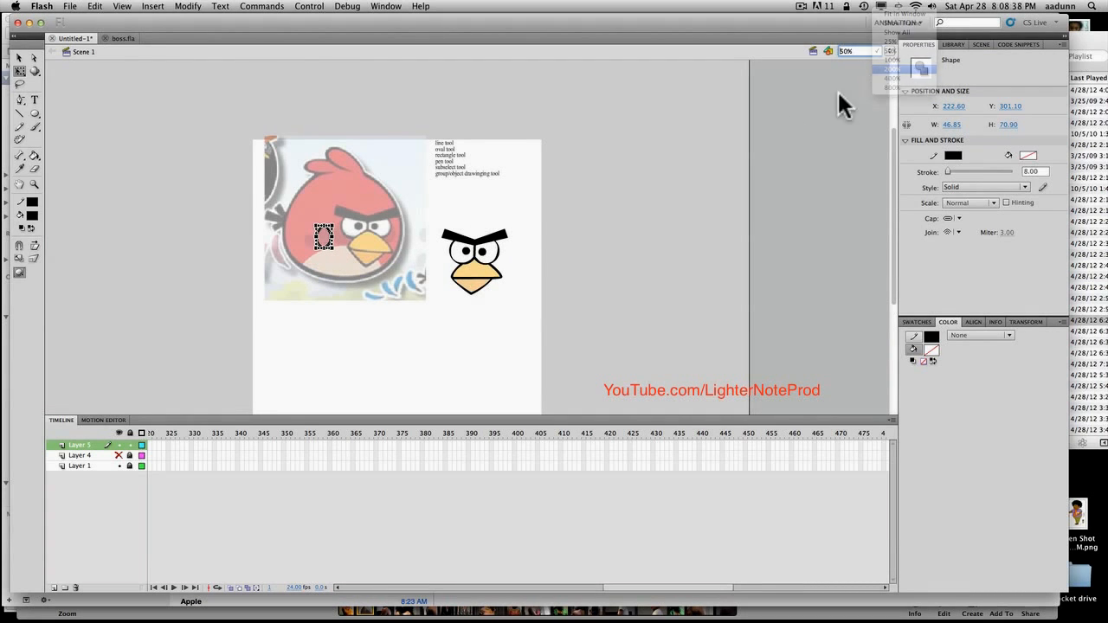
pyautogui.hscroll(-3, 464, 324)
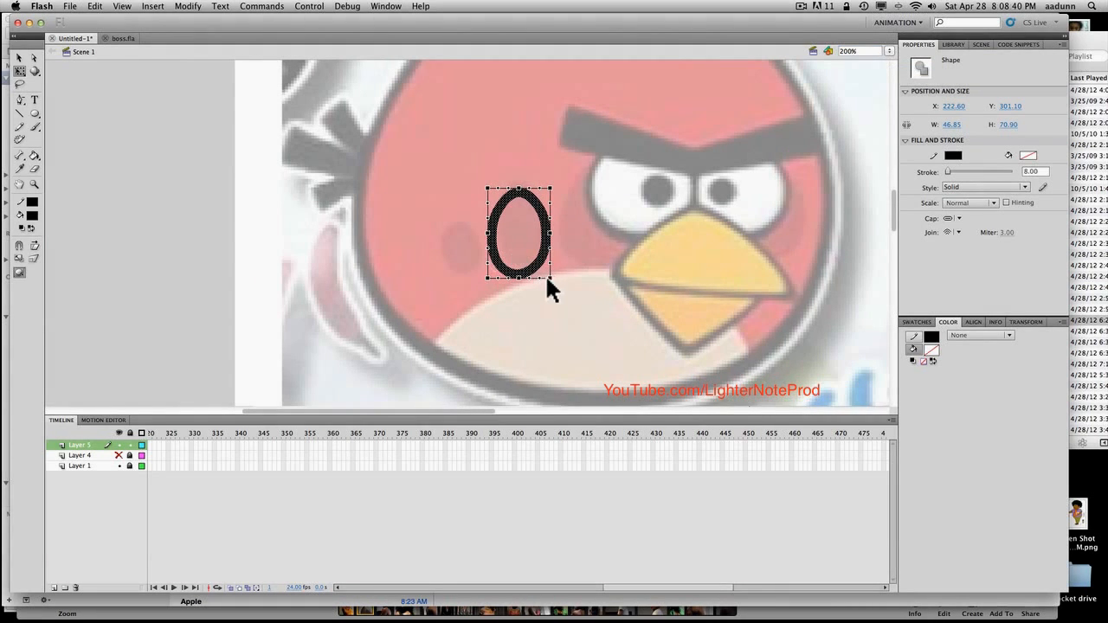
pyautogui.click(540, 299)
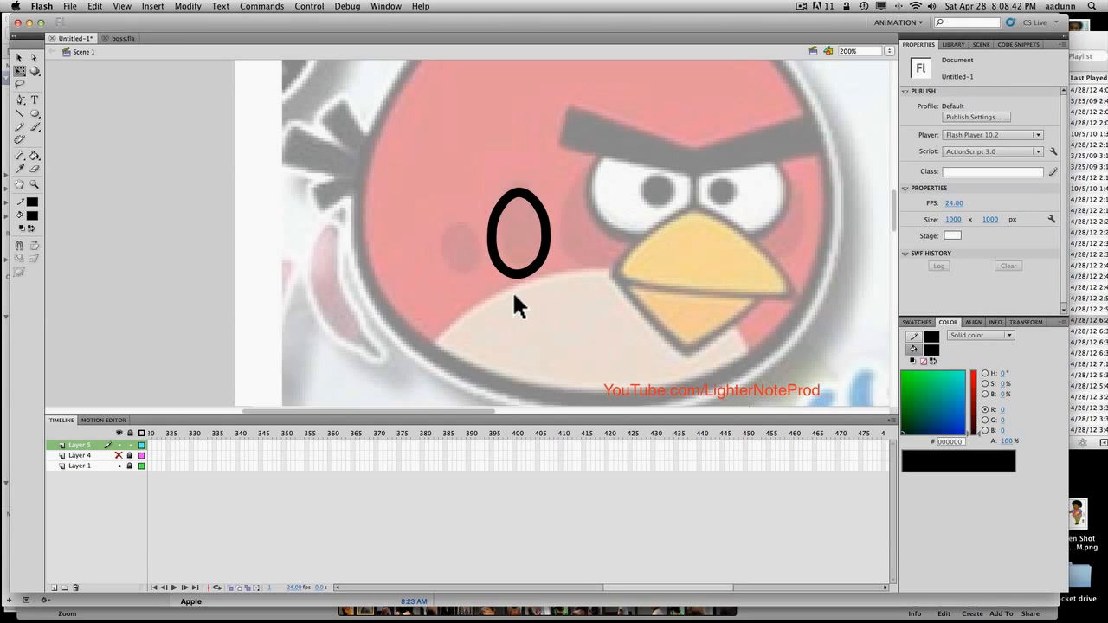
pyautogui.press('i')
pyautogui.click(462, 243)
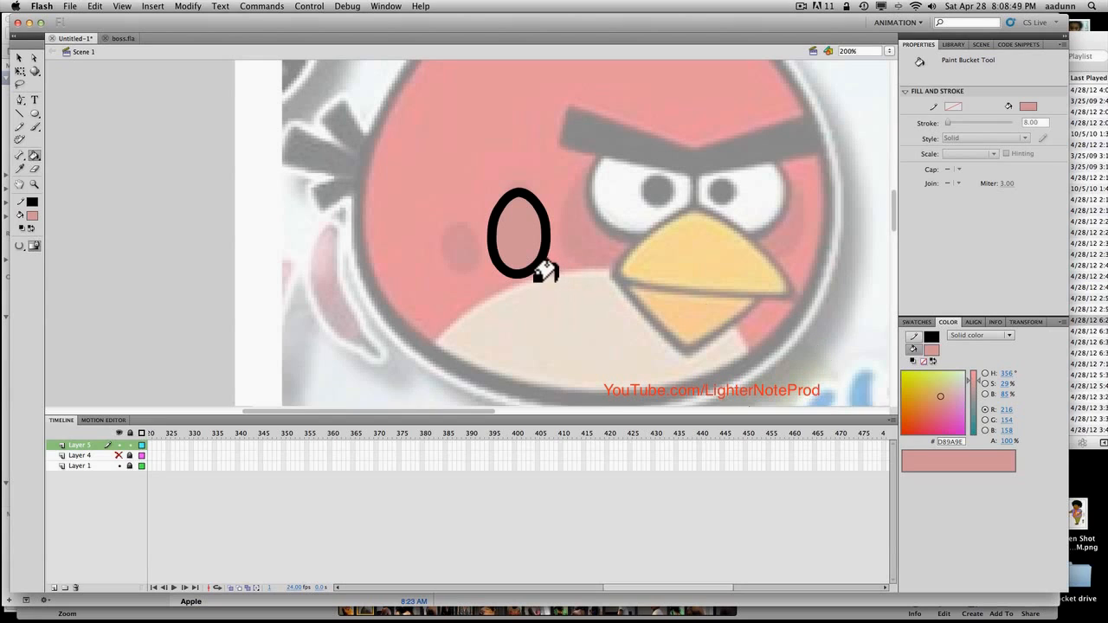
pyautogui.press('v')
pyautogui.click(544, 265)
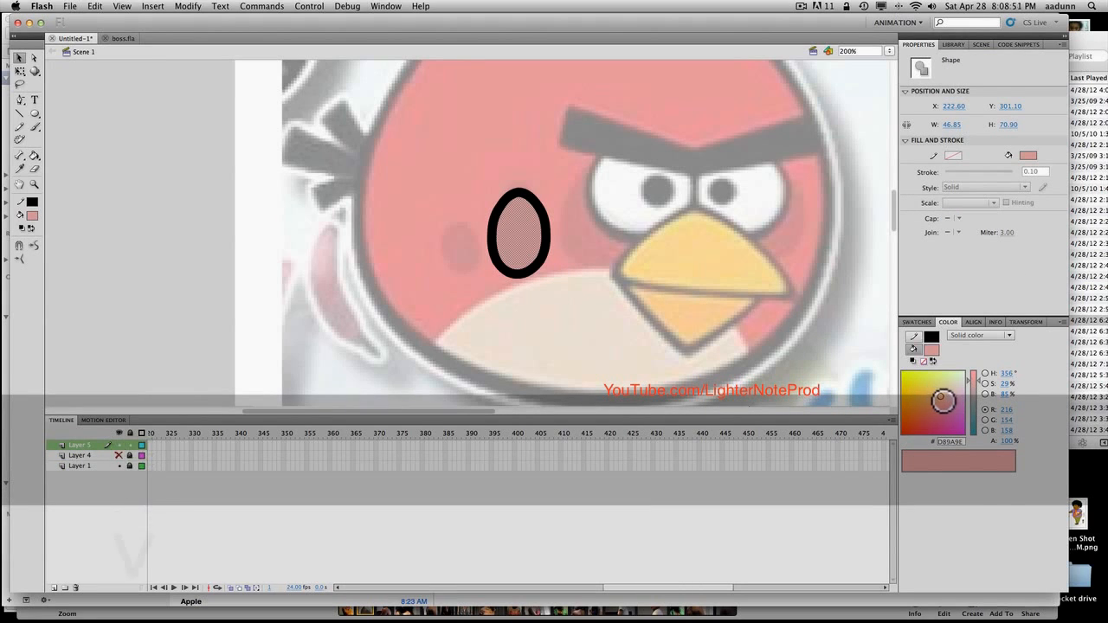
pyautogui.click(935, 409)
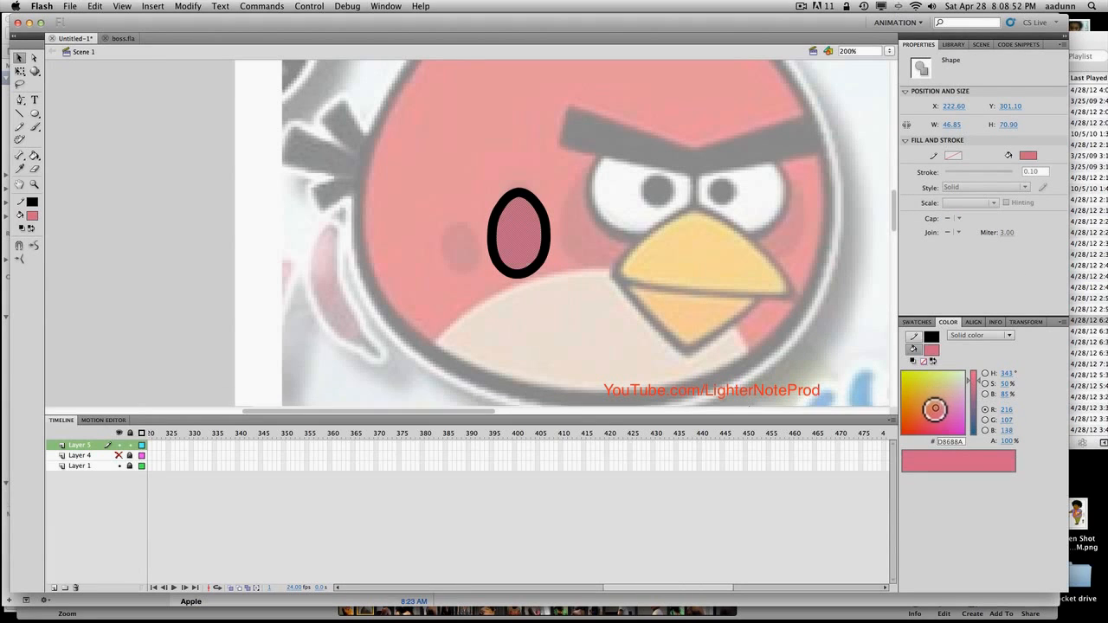
# Step: Delete the black outline around the pink egg shape, keeping the fill
pyautogui.press('v')
pyautogui.click(522, 275)
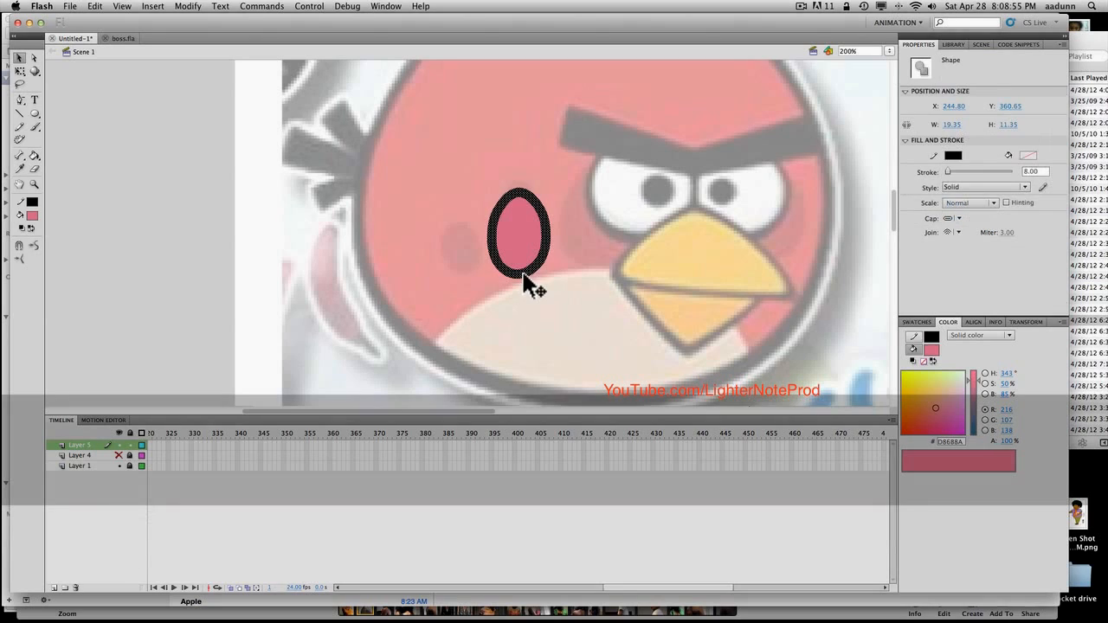
pyautogui.press('Delete')
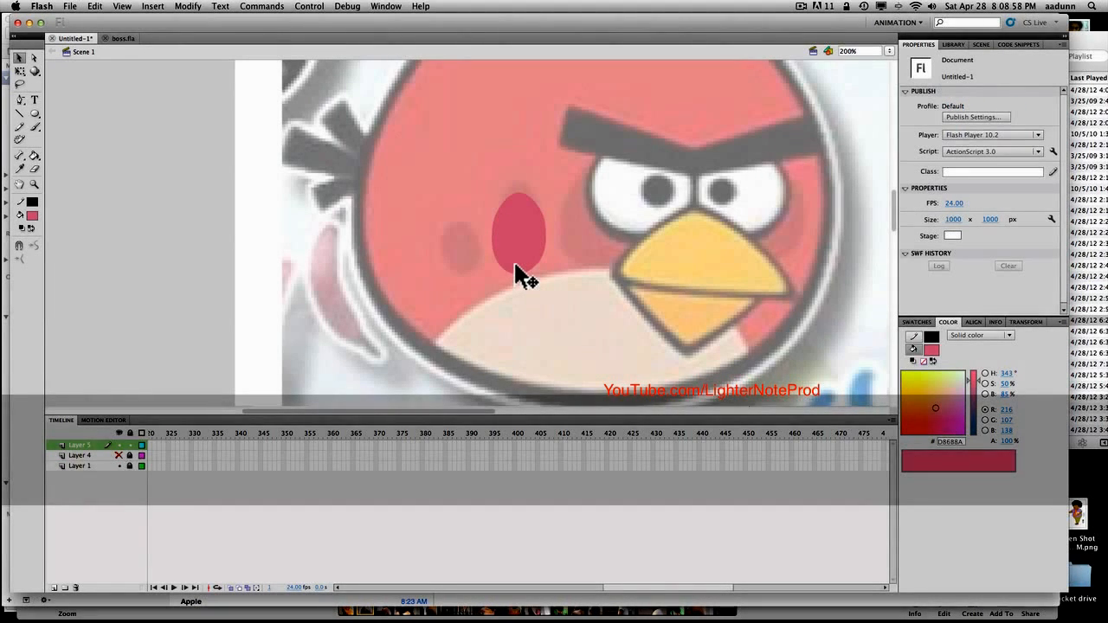
# Step: Duplicate the pink egg in place and move the copy over the smaller spot on the bird's body
pyautogui.press('super+c')
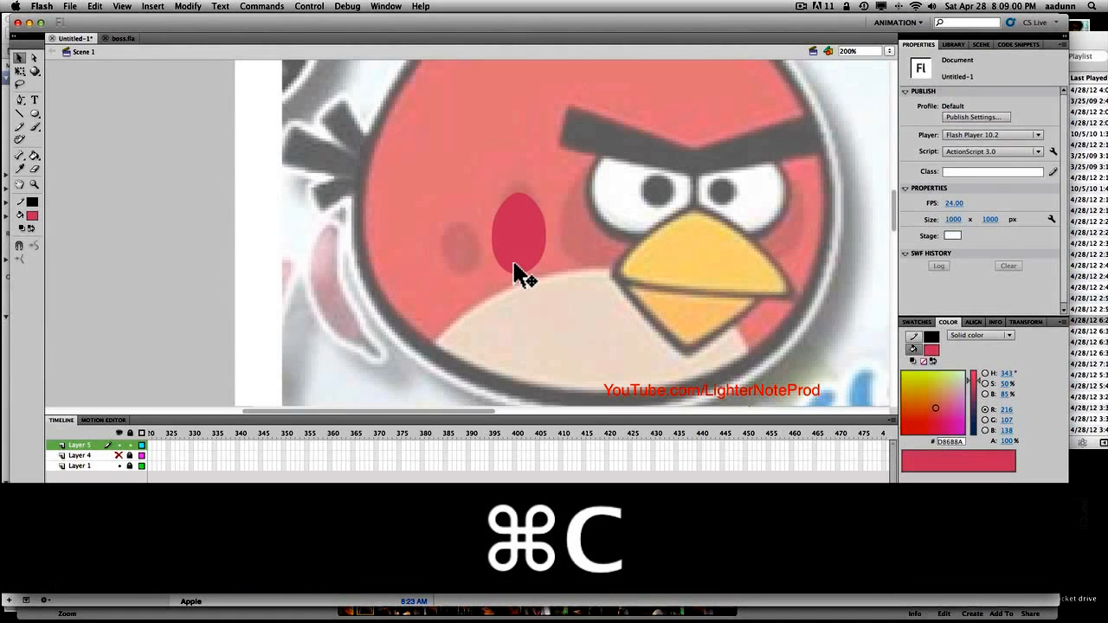
pyautogui.click(516, 267)
pyautogui.press('super+shift+v')
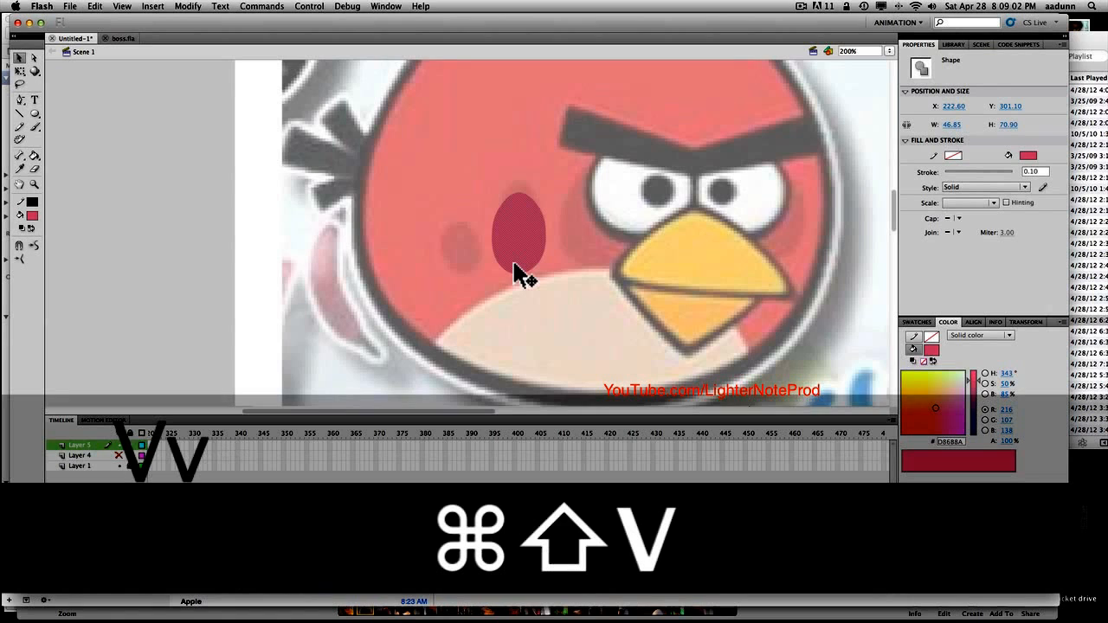
pyautogui.moveTo(516, 270); pyautogui.dragTo(458, 279)
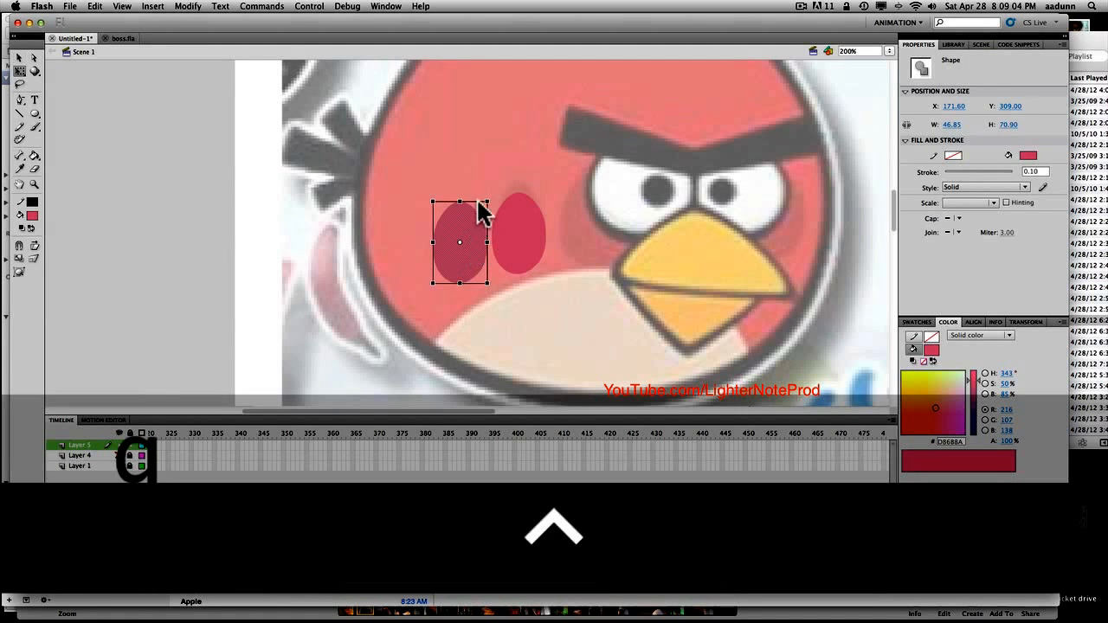
# Step: Scale the egg copy down to about 30 by 46 px, tilt it and position it over the smaller spot
pyautogui.moveTo(493, 195); pyautogui.dragTo(472, 214)
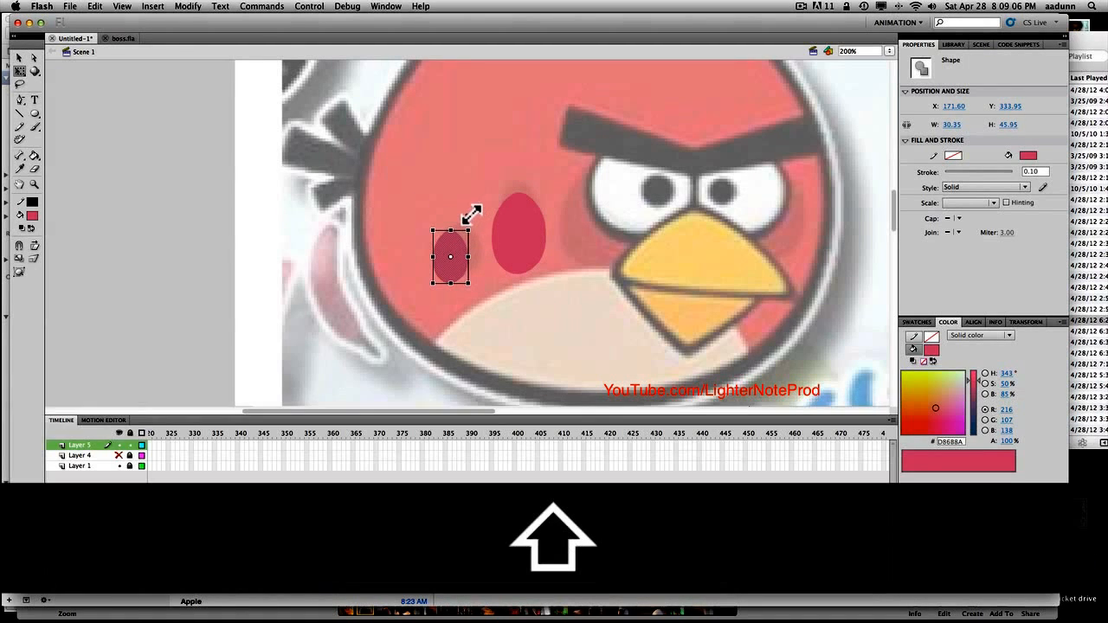
pyautogui.moveTo(470, 291); pyautogui.dragTo(467, 267)
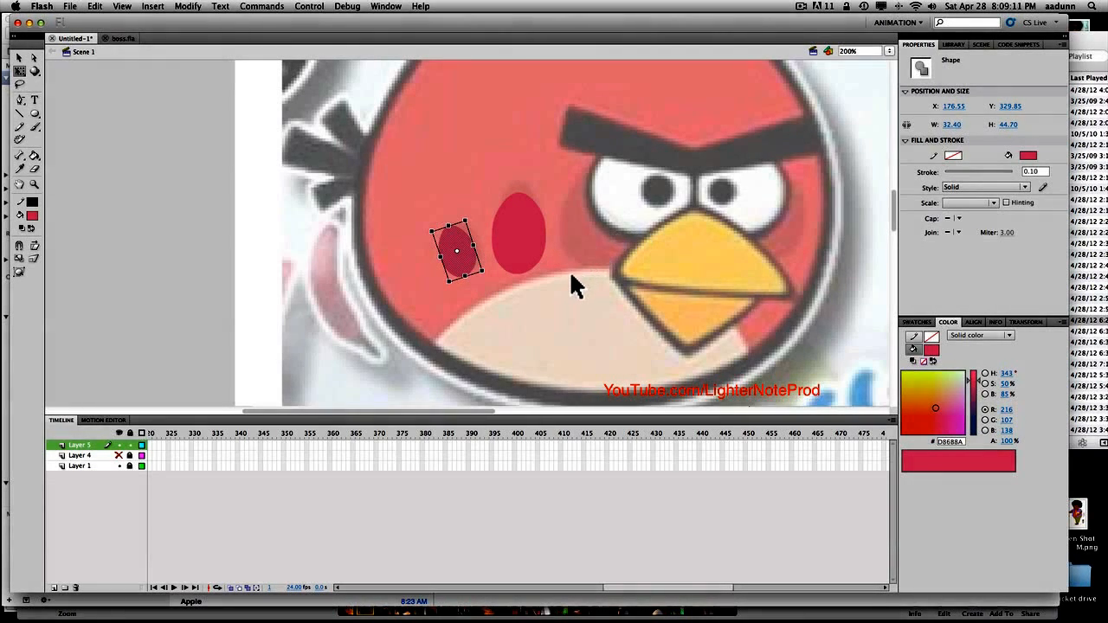
pyautogui.click(570, 271)
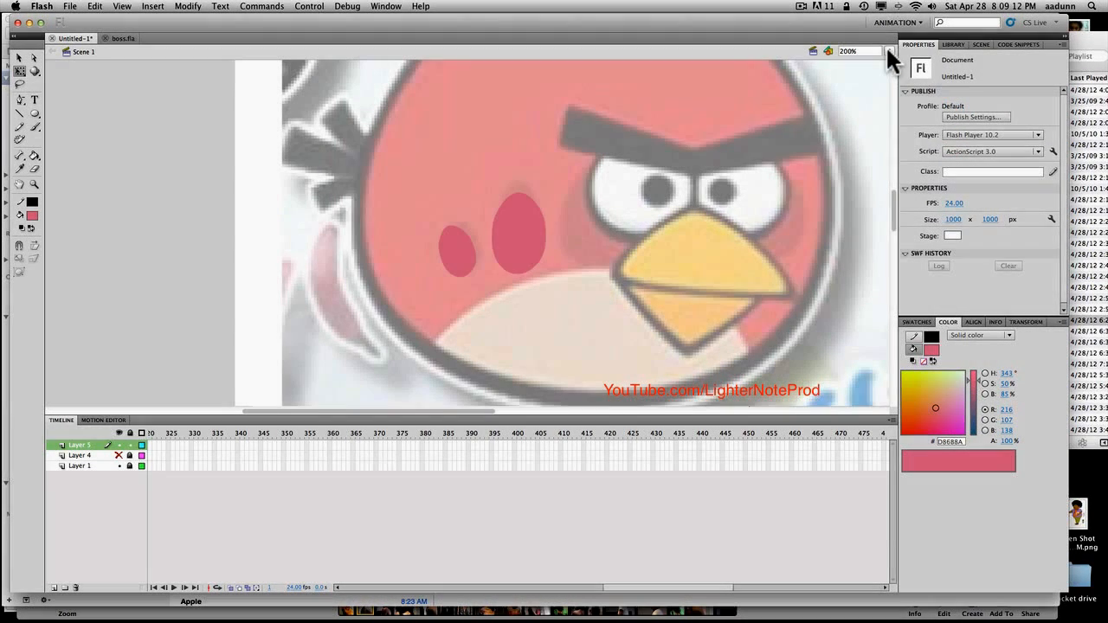
# Step: Move the face group from the empty stage back onto the reference bird's face
pyautogui.click(889, 51)
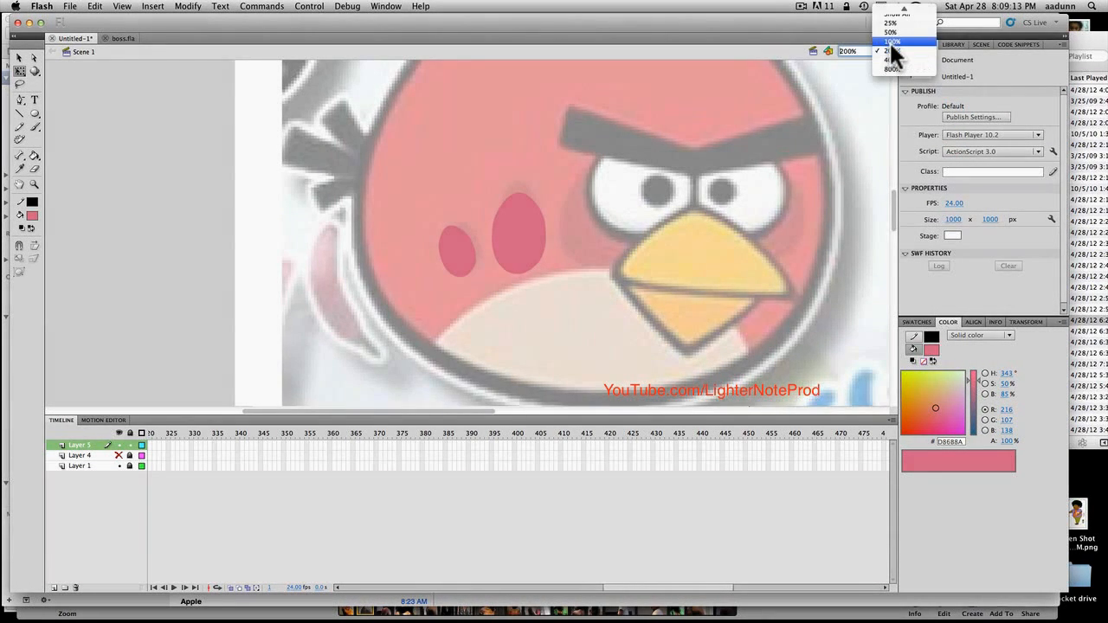
pyautogui.click(891, 42)
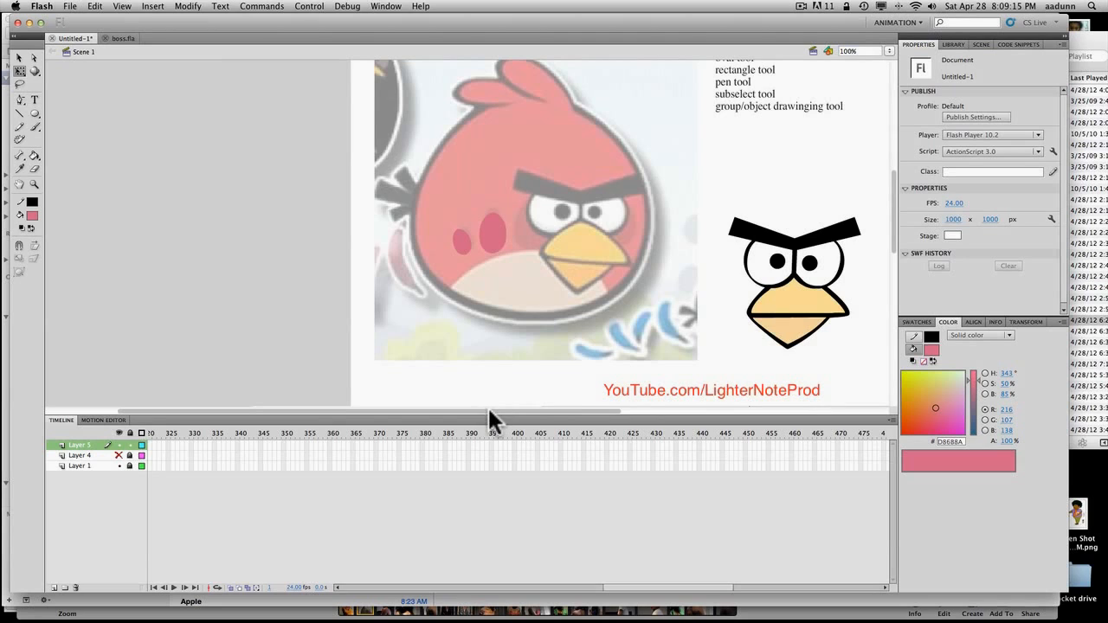
pyautogui.moveTo(489, 412); pyautogui.dragTo(582, 402)
pyautogui.moveTo(645, 267); pyautogui.dragTo(437, 244)
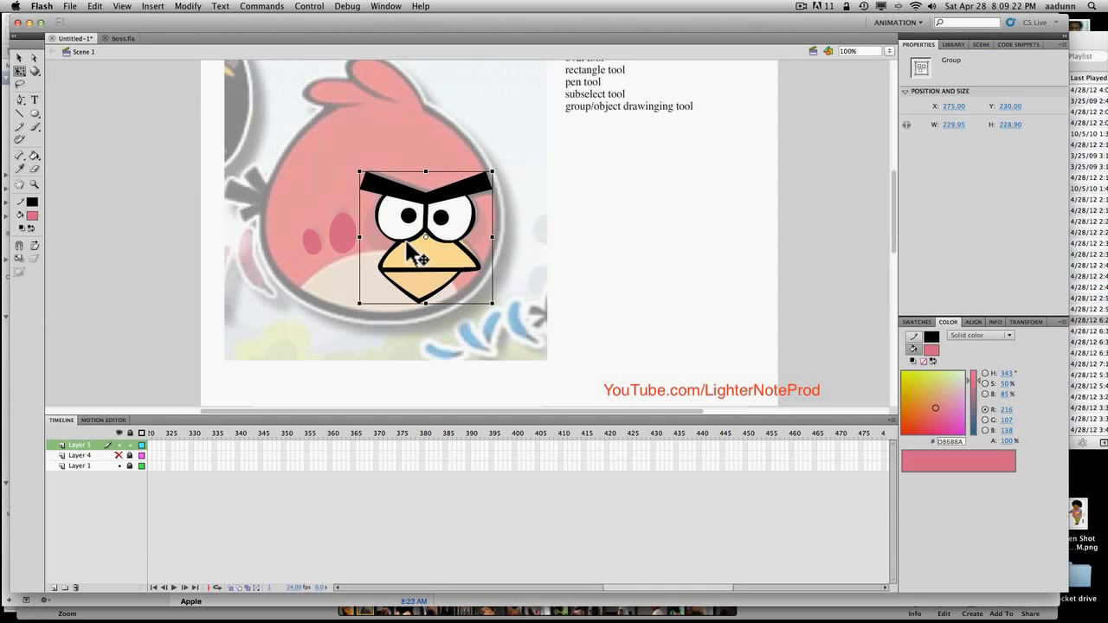
# Step: Open the eyes group nested inside the face group, and return to the face group's level
pyautogui.doubleClick(414, 251)
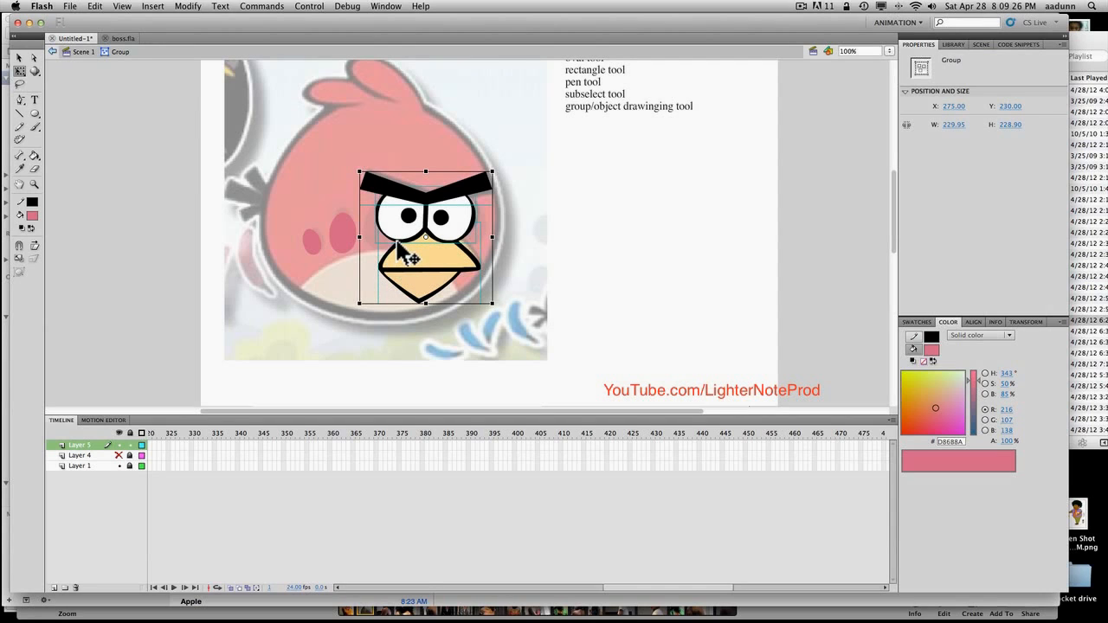
pyautogui.doubleClick(400, 249)
pyautogui.click(486, 282)
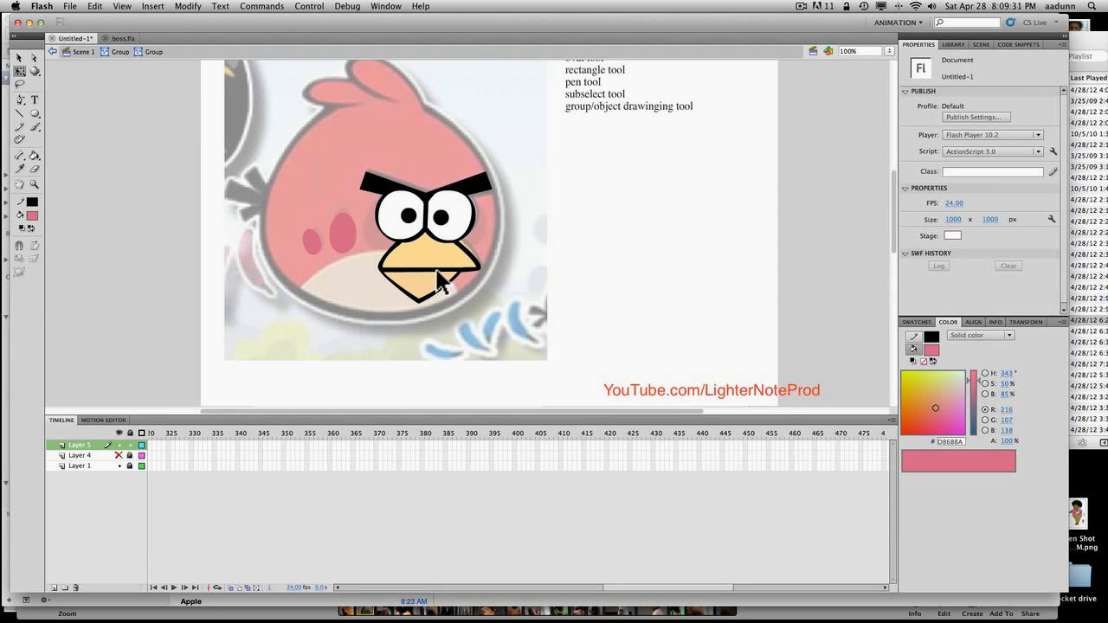
pyautogui.click(121, 52)
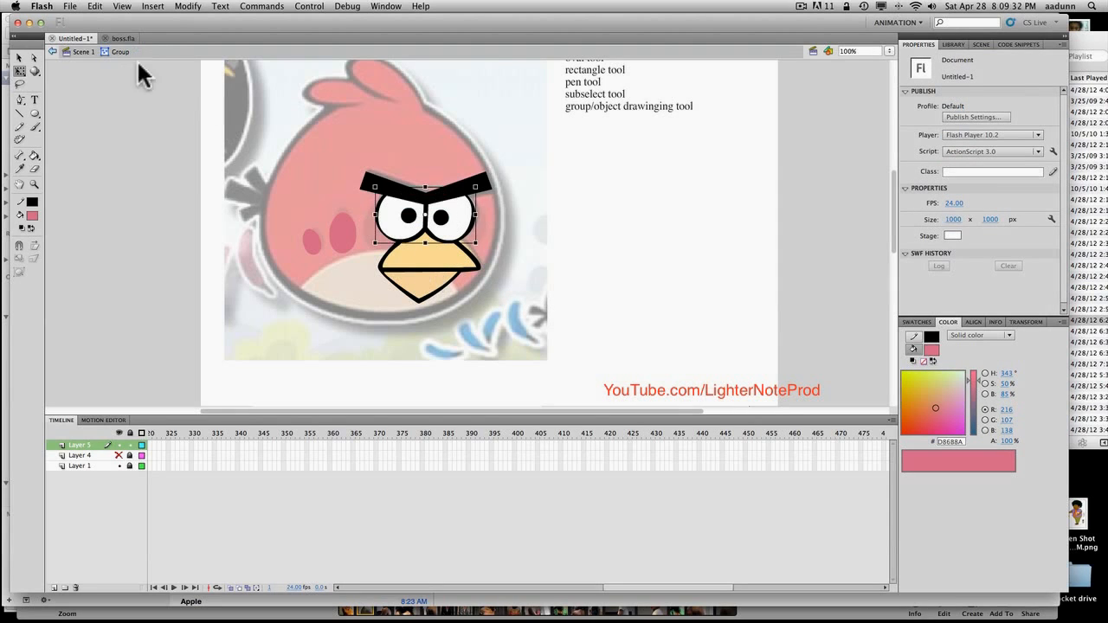
# Step: Open the nested beak group for editing, undo the trial change inside it and return to the face group's level
pyautogui.click(442, 282)
pyautogui.doubleClick(441, 281)
pyautogui.press('v')
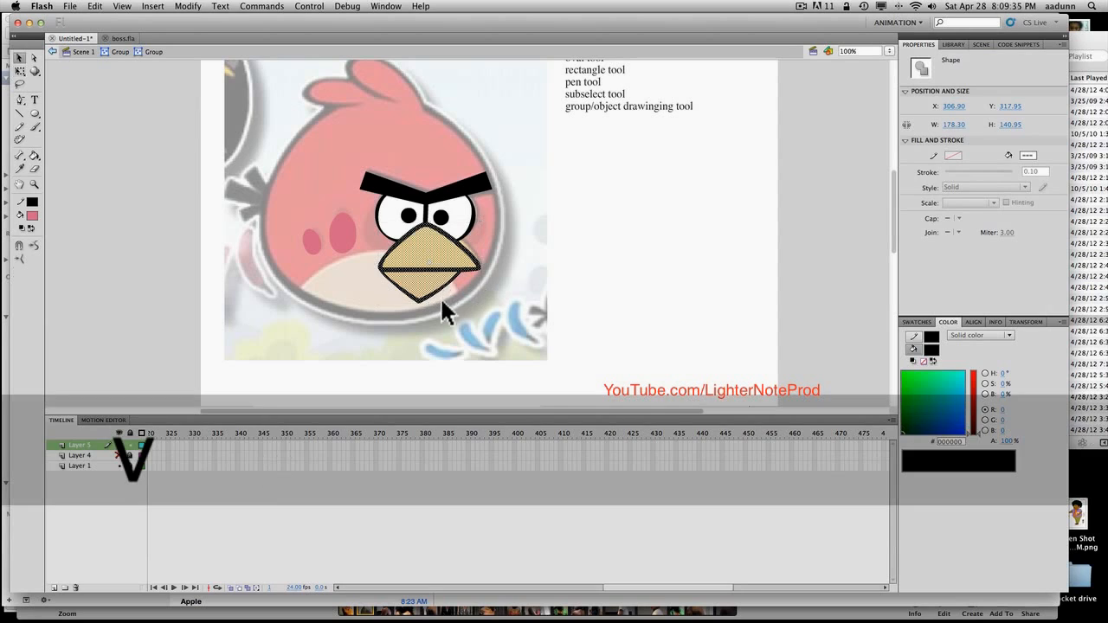
pyautogui.click(440, 296)
pyautogui.click(120, 52)
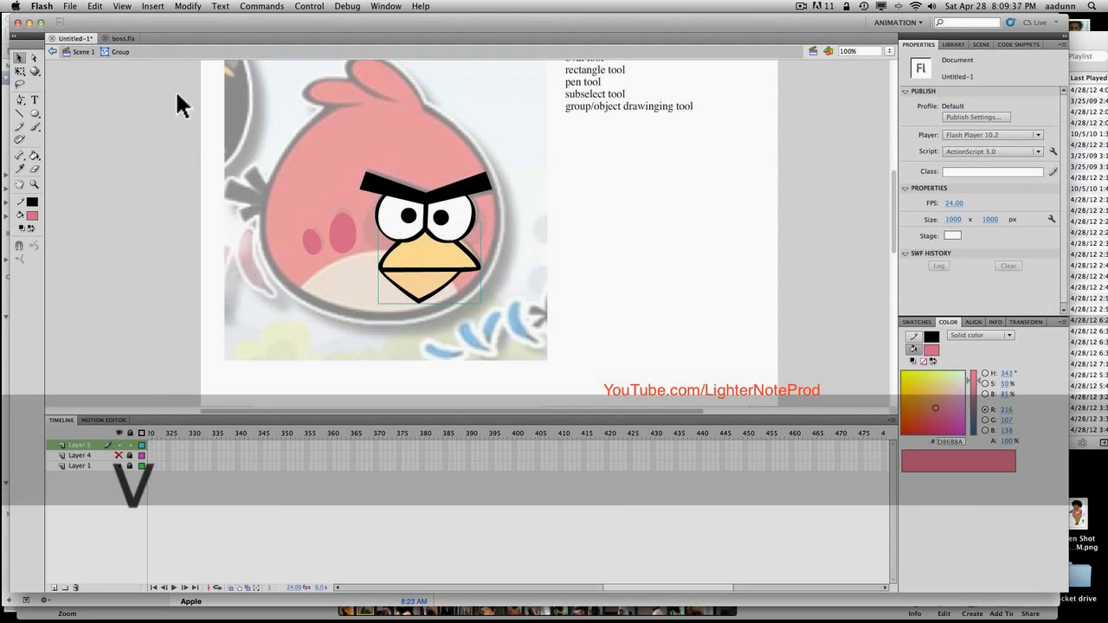
pyautogui.doubleClick(438, 280)
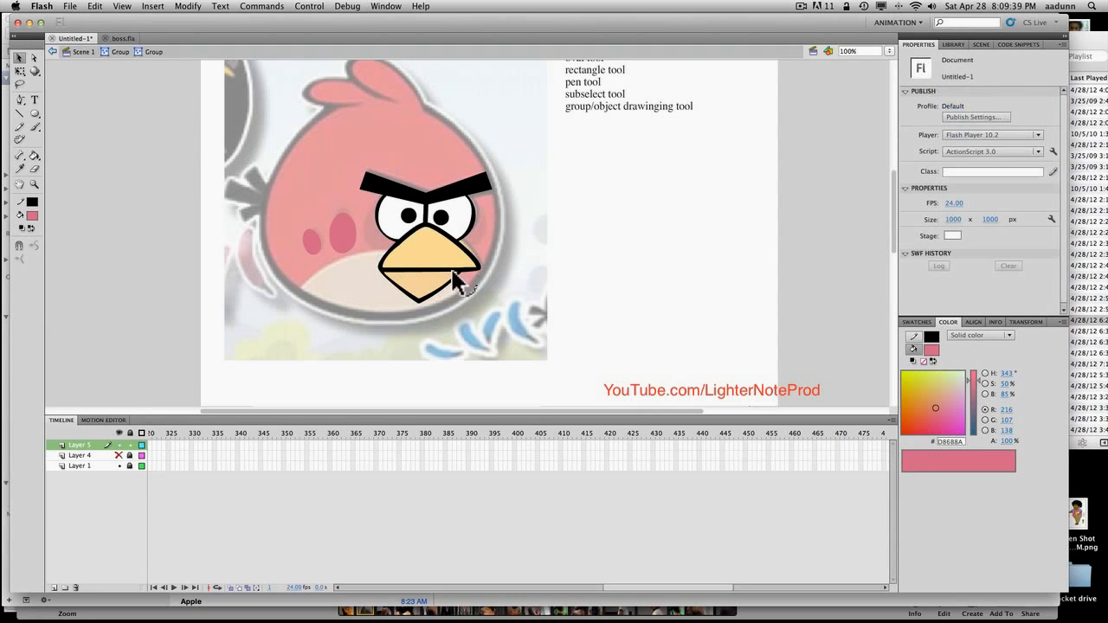
pyautogui.press('super+z')
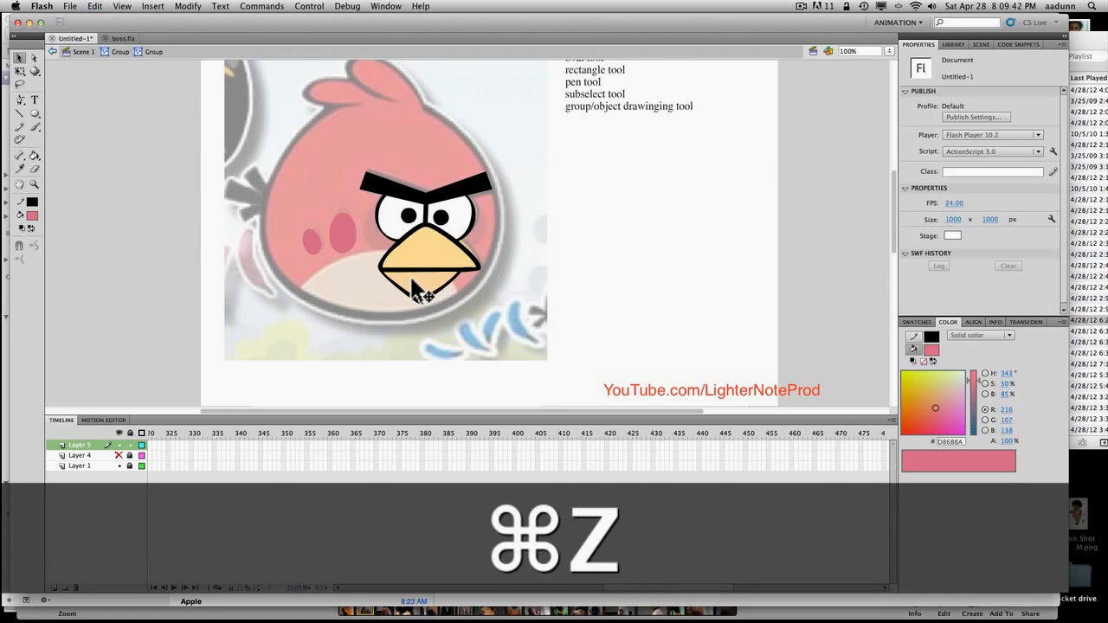
pyautogui.click(118, 53)
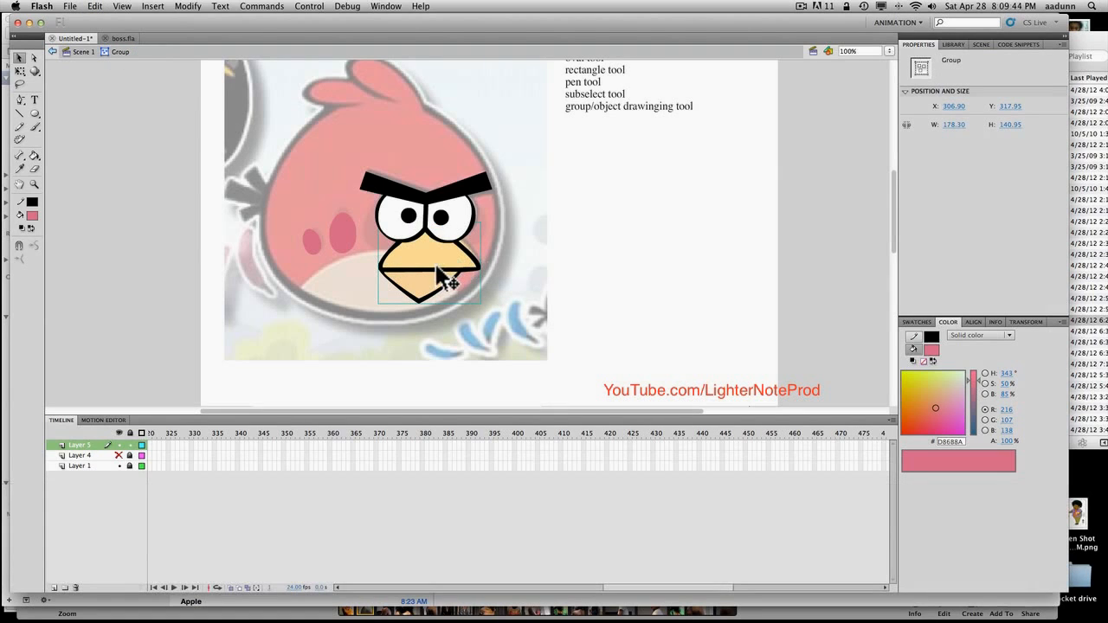
# Step: Open the nested eyebrows group for editing, undo the trial change inside it and return to the face group's level
pyautogui.doubleClick(427, 199)
pyautogui.press('super+z')
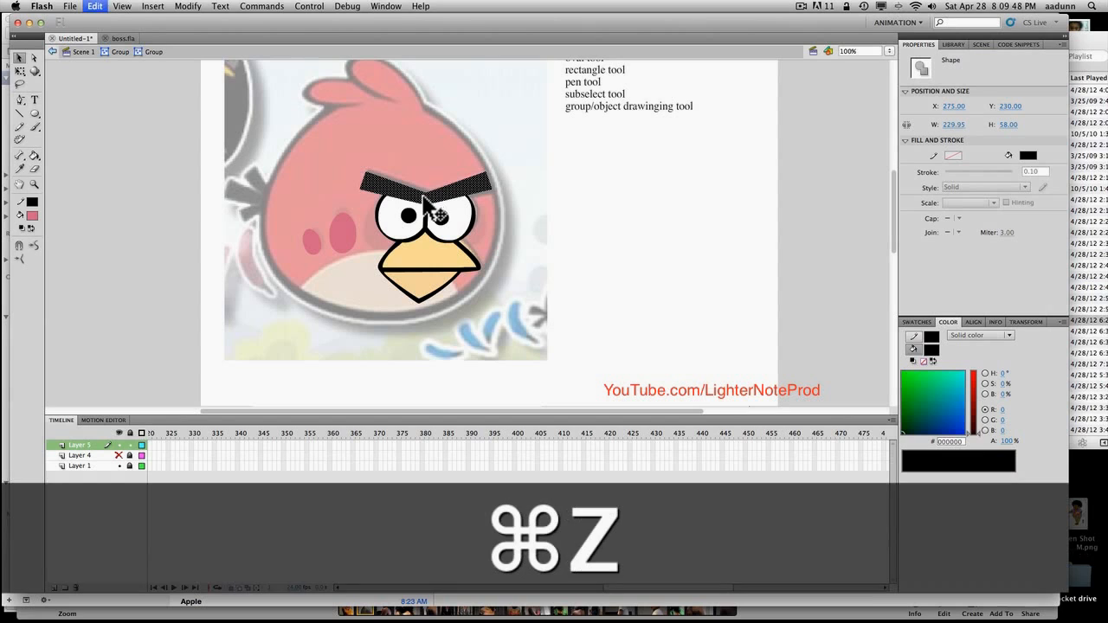
pyautogui.click(116, 53)
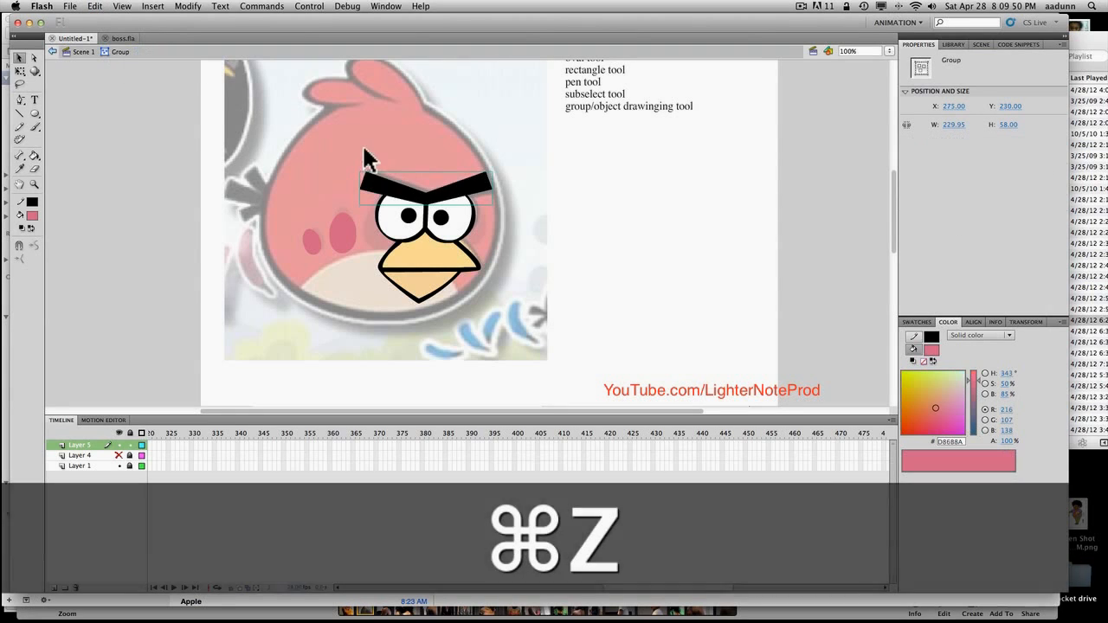
# Step: Move the eyebrows group up above the eyes to about Y 149, and the beak group onto the empty stage beside the bird
pyautogui.moveTo(425, 220); pyautogui.dragTo(428, 161)
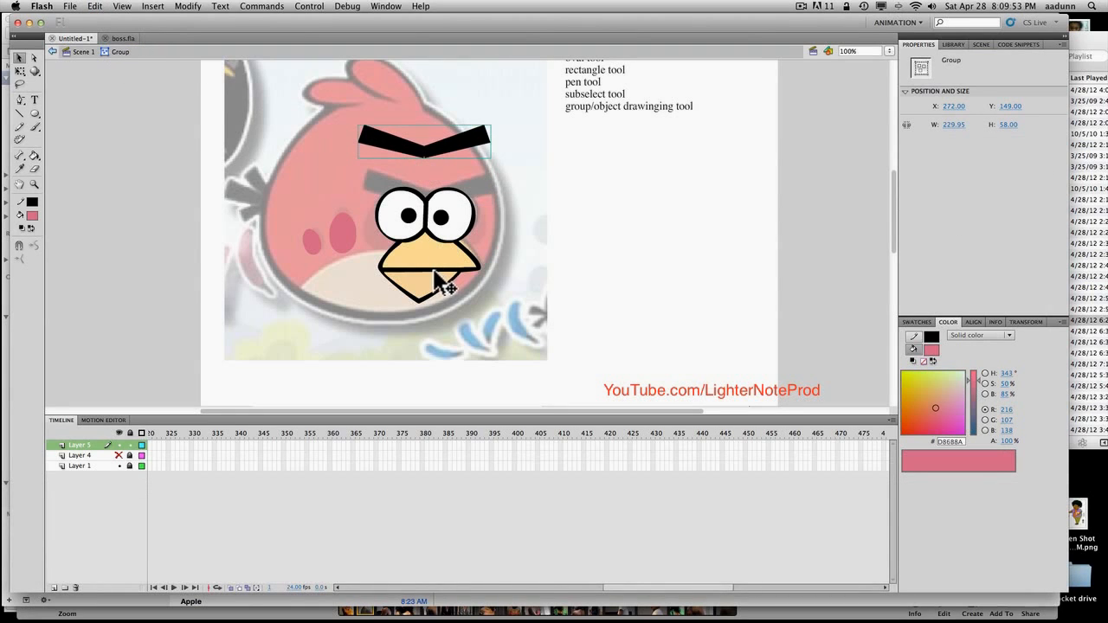
pyautogui.click(438, 267)
pyautogui.moveTo(440, 268); pyautogui.dragTo(587, 257)
pyautogui.click(428, 239)
# Step: Inside the eyes group, draw an unfilled oval with an 8 px black outline over the left eye's outer edge
pyautogui.doubleClick(416, 245)
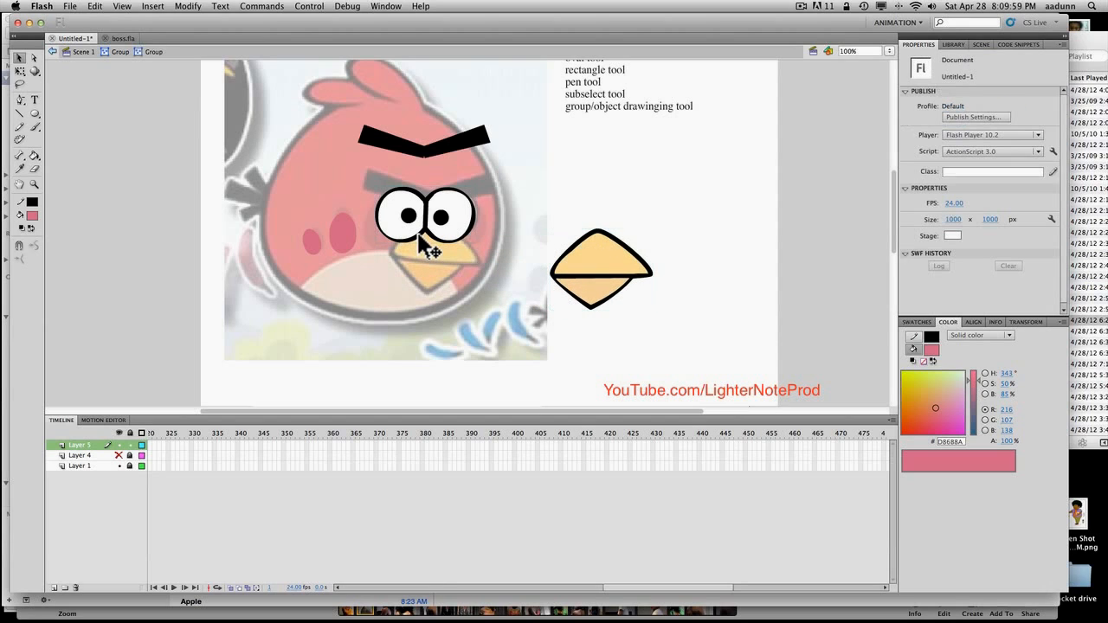
pyautogui.press('o')
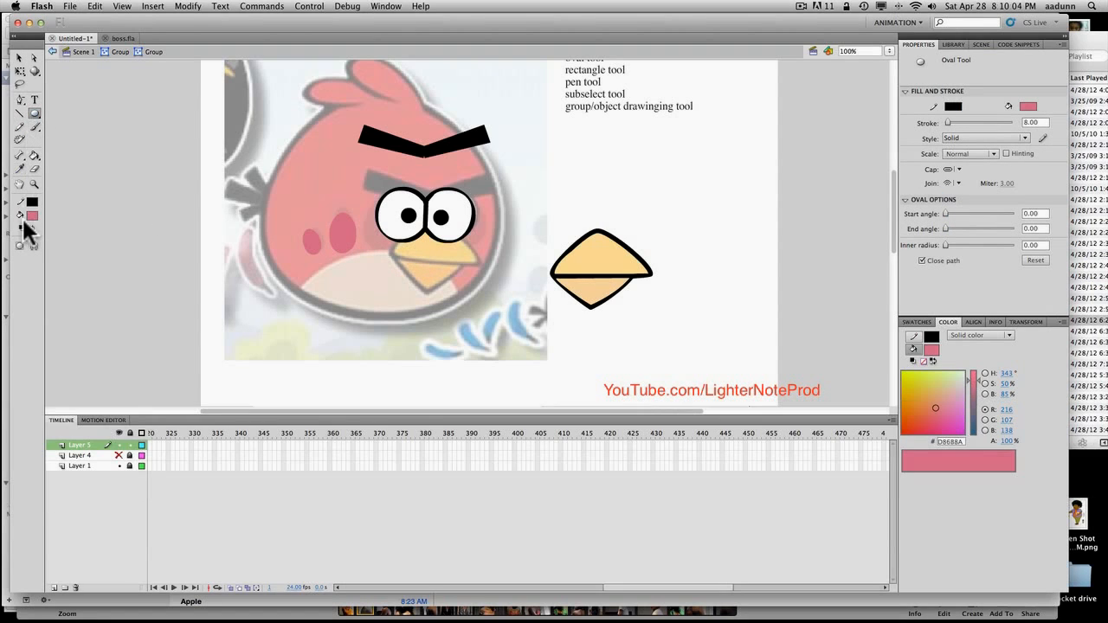
pyautogui.click(32, 215)
pyautogui.click(192, 228)
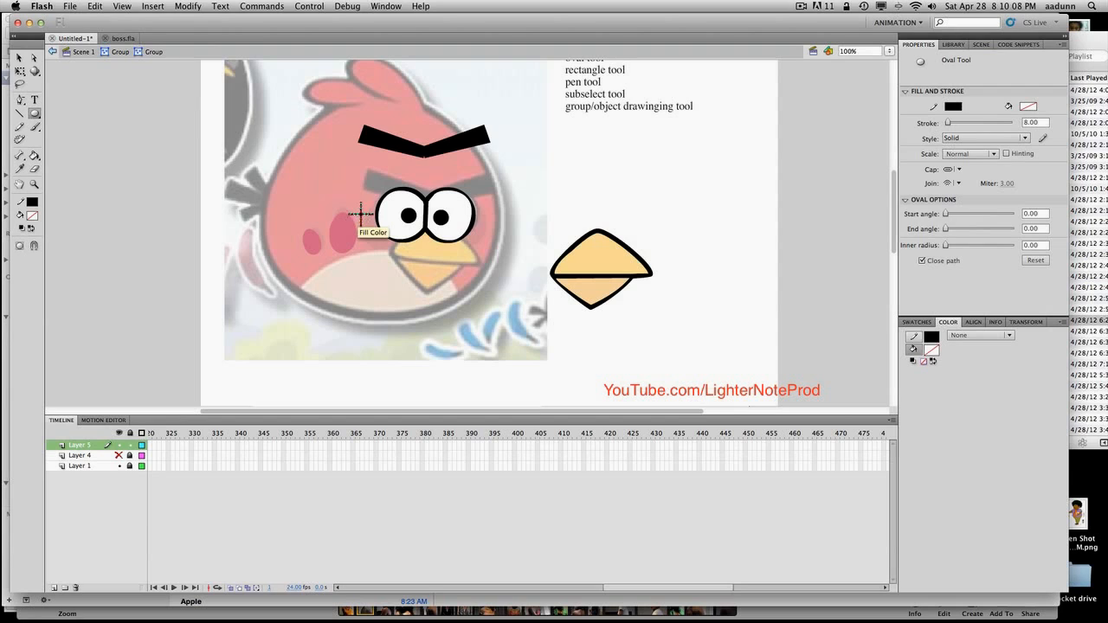
pyautogui.moveTo(370, 203); pyautogui.dragTo(411, 253)
# Step: Nudge the new oval outline slightly outward and move the pupils group onto the empty stage above the beak
pyautogui.press('v')
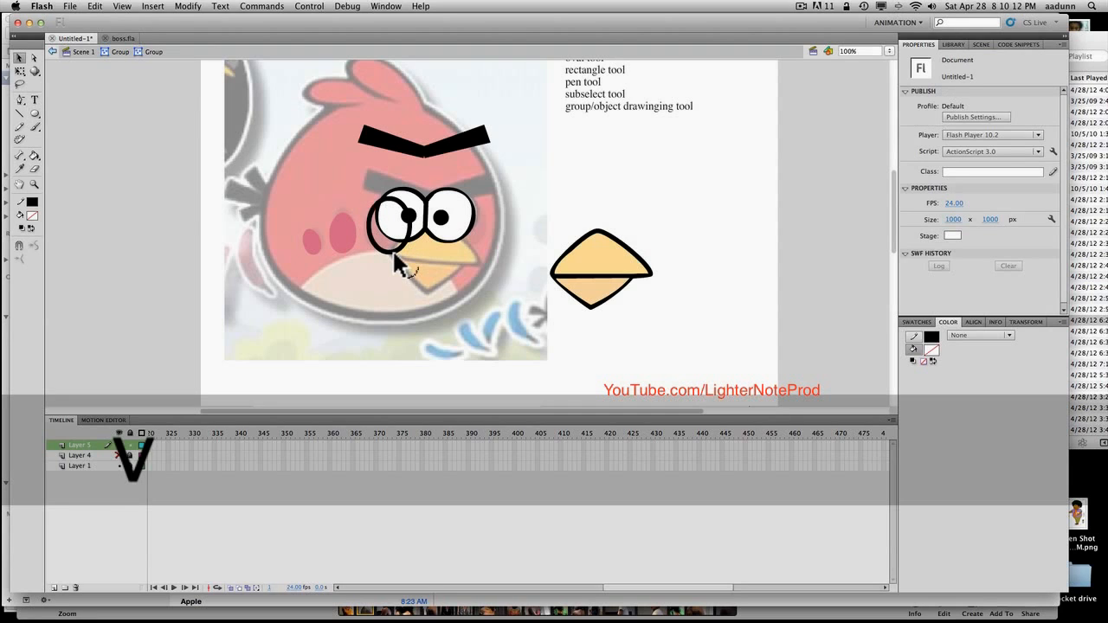
pyautogui.click(392, 252)
pyautogui.moveTo(391, 251); pyautogui.dragTo(551, 209)
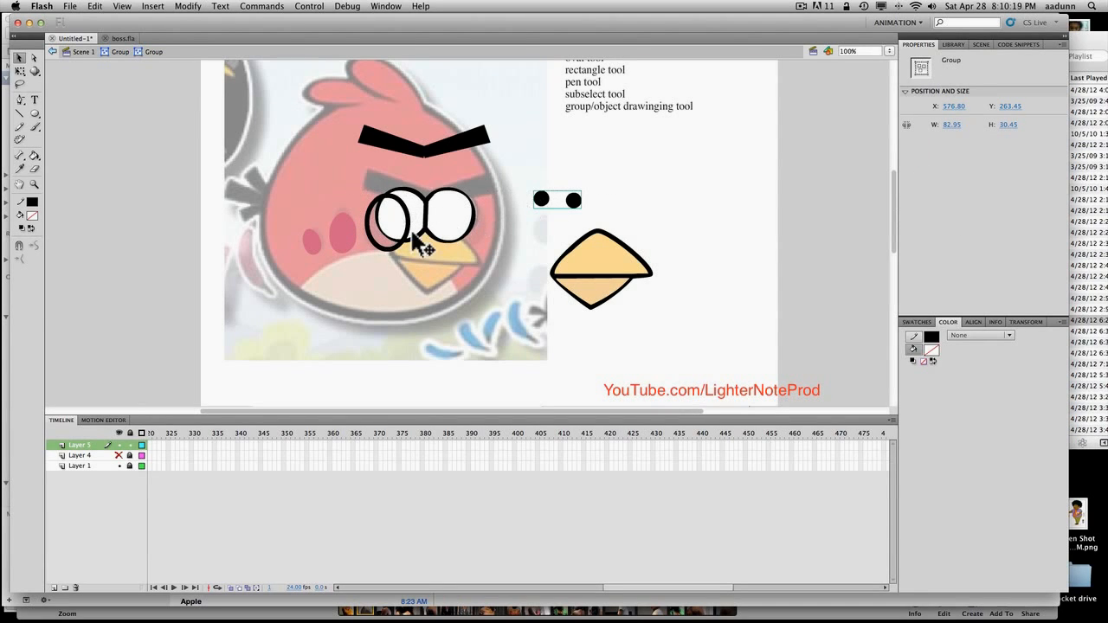
# Step: Delete the oval's outline segments that overlap the left eye, keeping only the crescent outside it
pyautogui.click(414, 248)
pyautogui.press('Delete')
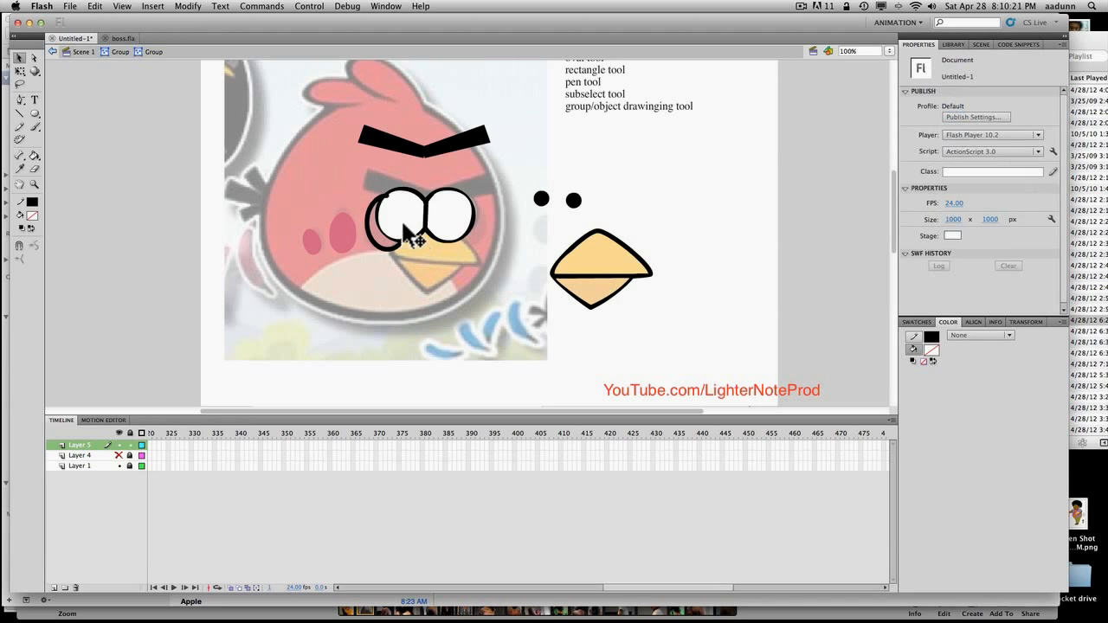
pyautogui.click(389, 199)
pyautogui.press('Delete')
pyautogui.click(403, 237)
pyautogui.press('Delete')
# Step: Fill the crescent beside the left eye with the pink sampled from the body spot and delete its black outline
pyautogui.press('i')
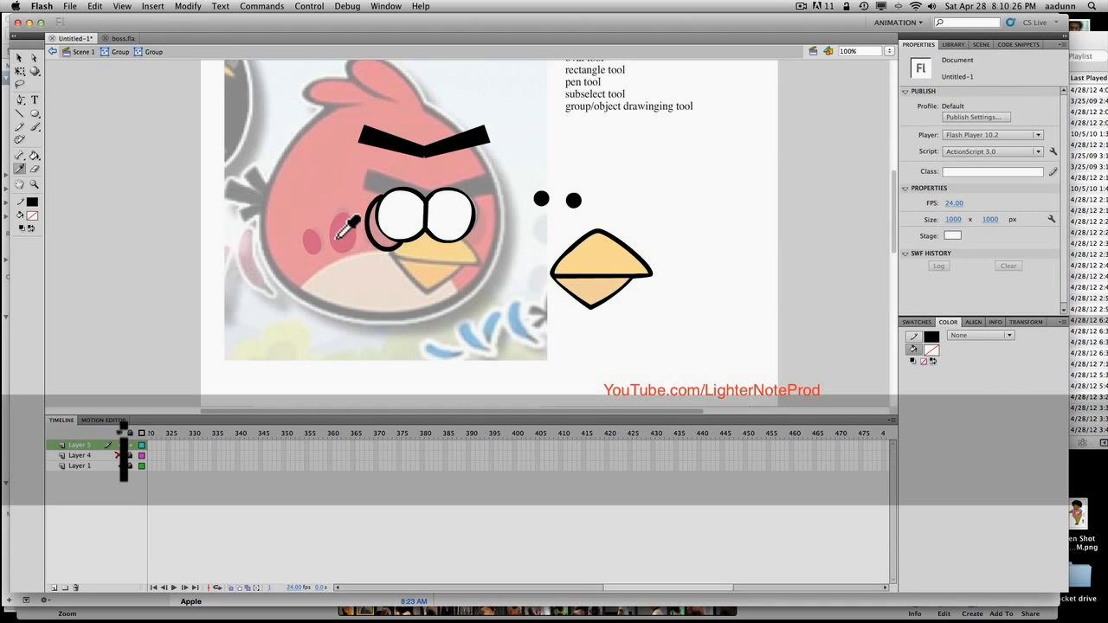
pyautogui.click(344, 230)
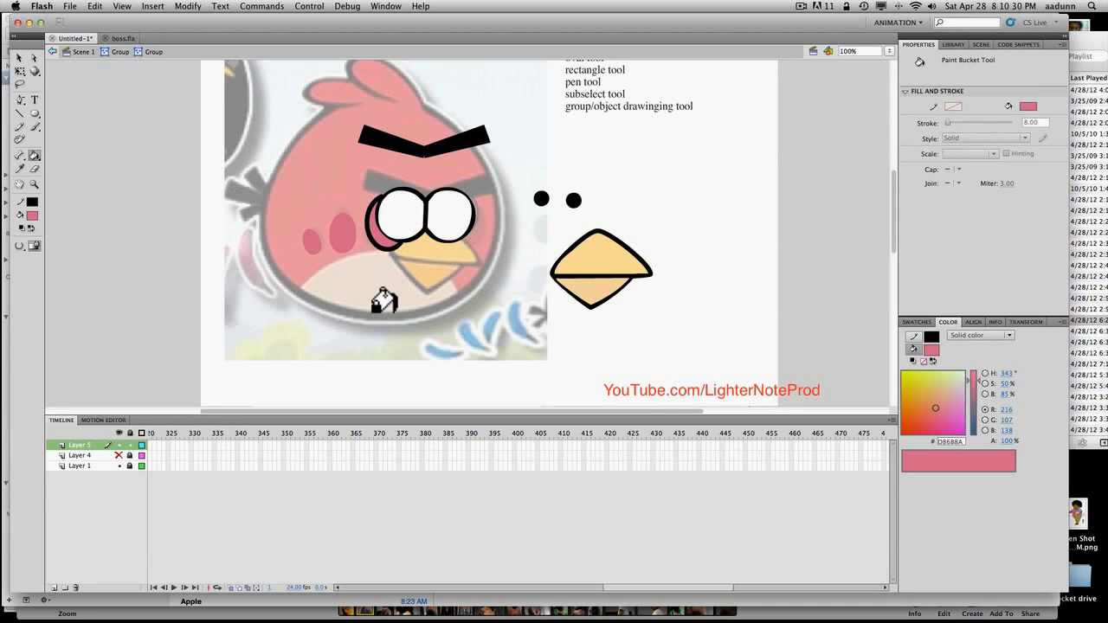
pyautogui.press('v')
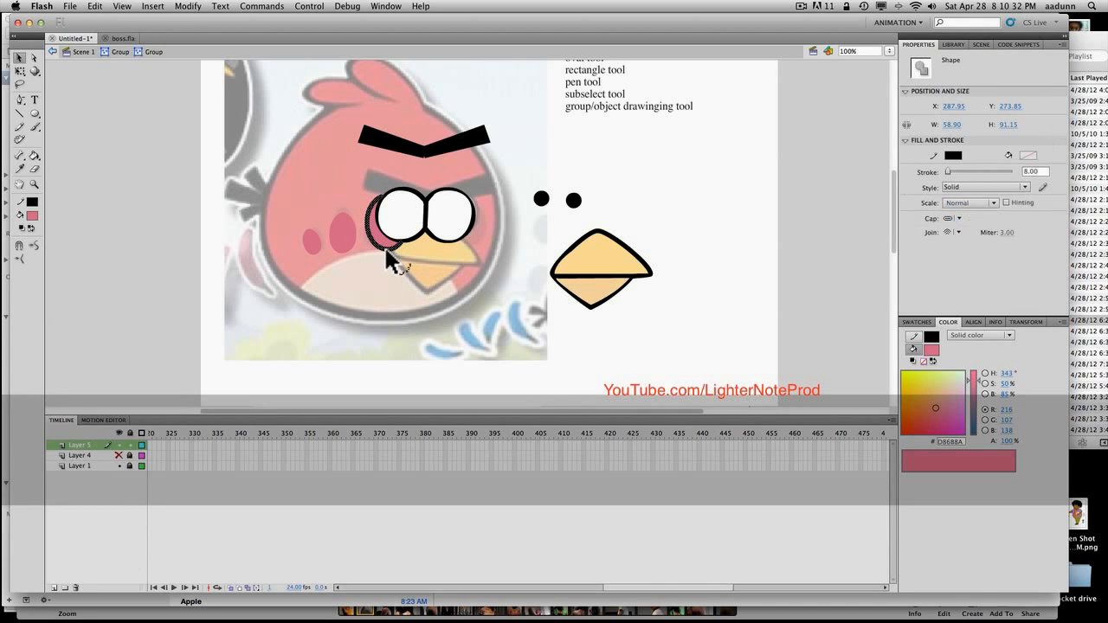
pyautogui.press('Delete')
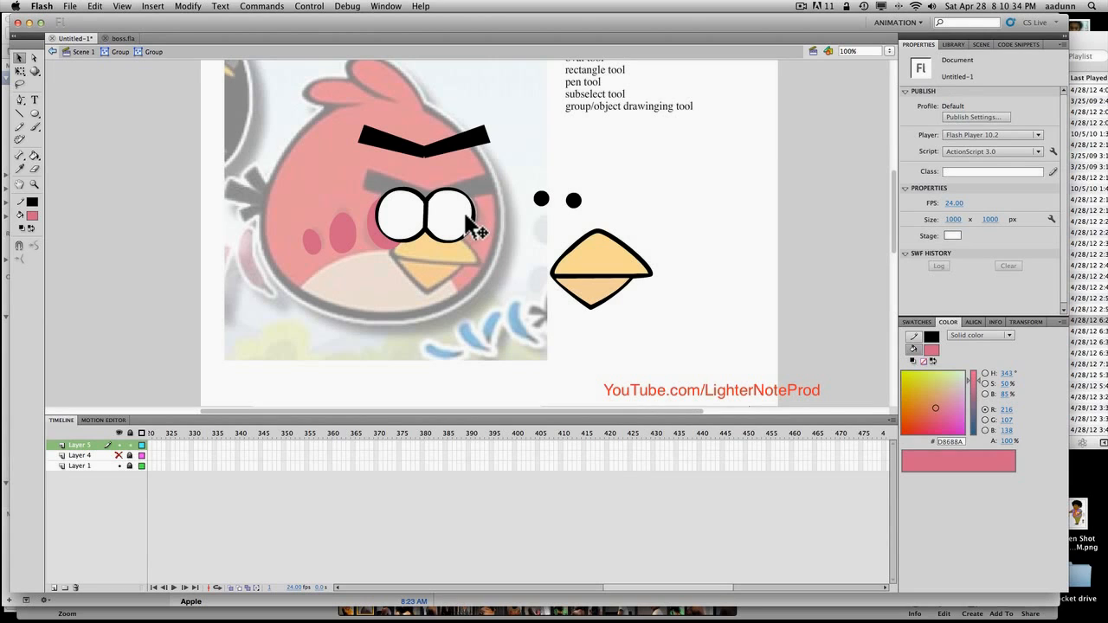
# Step: Draw an unfilled black-outlined oval of about 49 by 81 px over the right eye's outer edge
pyautogui.press('o')
pyautogui.press('o')
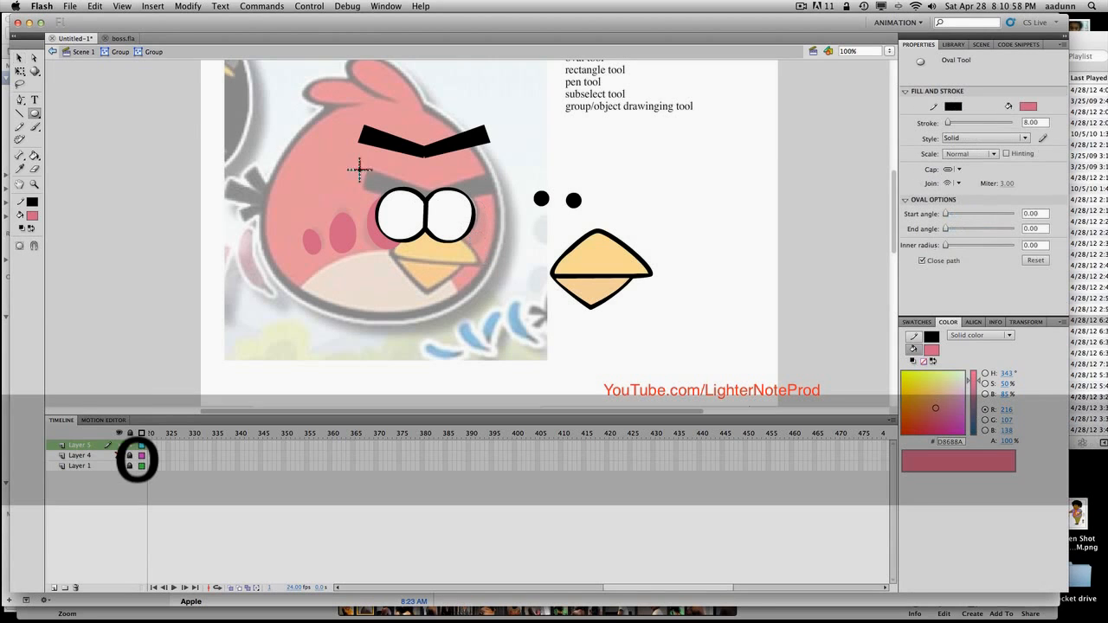
pyautogui.click(34, 218)
pyautogui.click(192, 228)
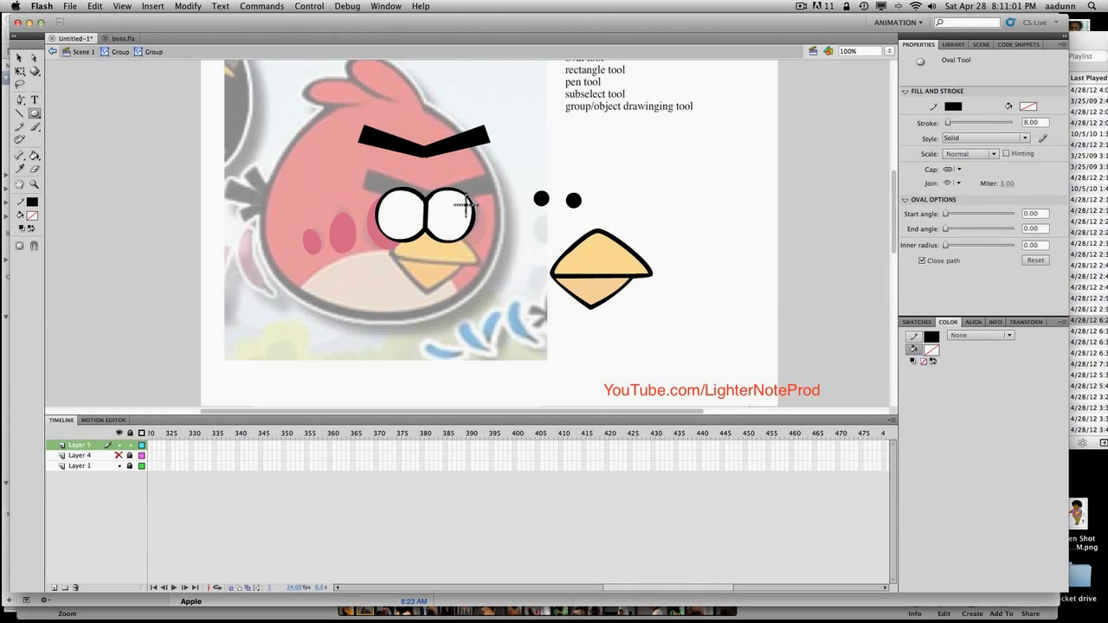
pyautogui.moveTo(465, 204); pyautogui.dragTo(476, 244)
pyautogui.press('v')
pyautogui.click(486, 246)
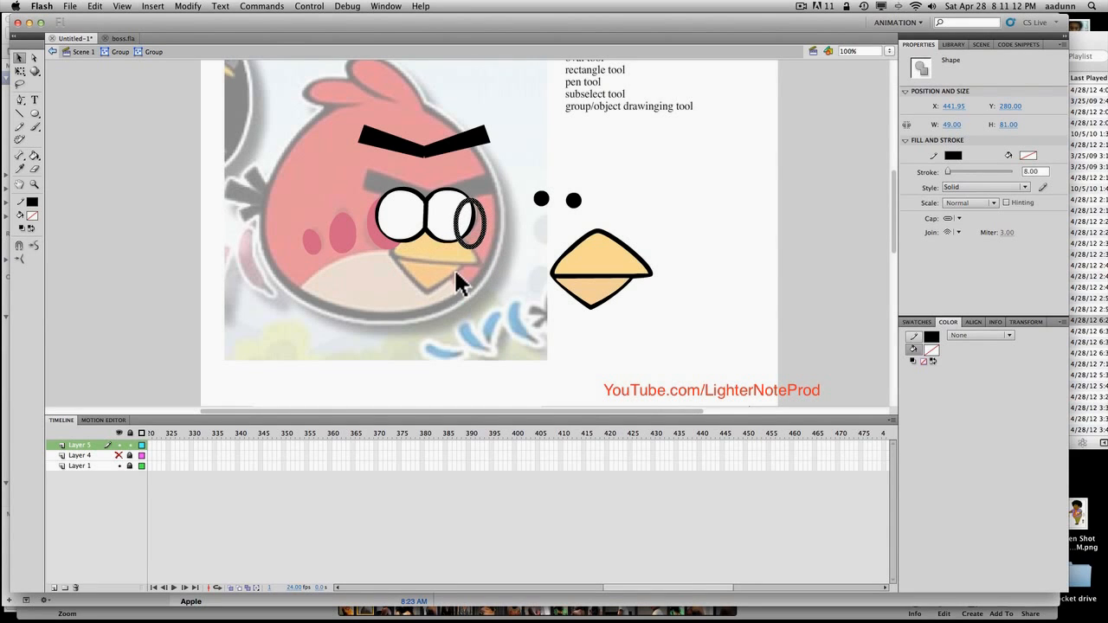
# Step: Fill the oval's area outside the right eye with the pink sampled from the left patch and delete the oval's outline
pyautogui.click(392, 248)
pyautogui.hscroll(-2, 383, 246)
pyautogui.press('k')
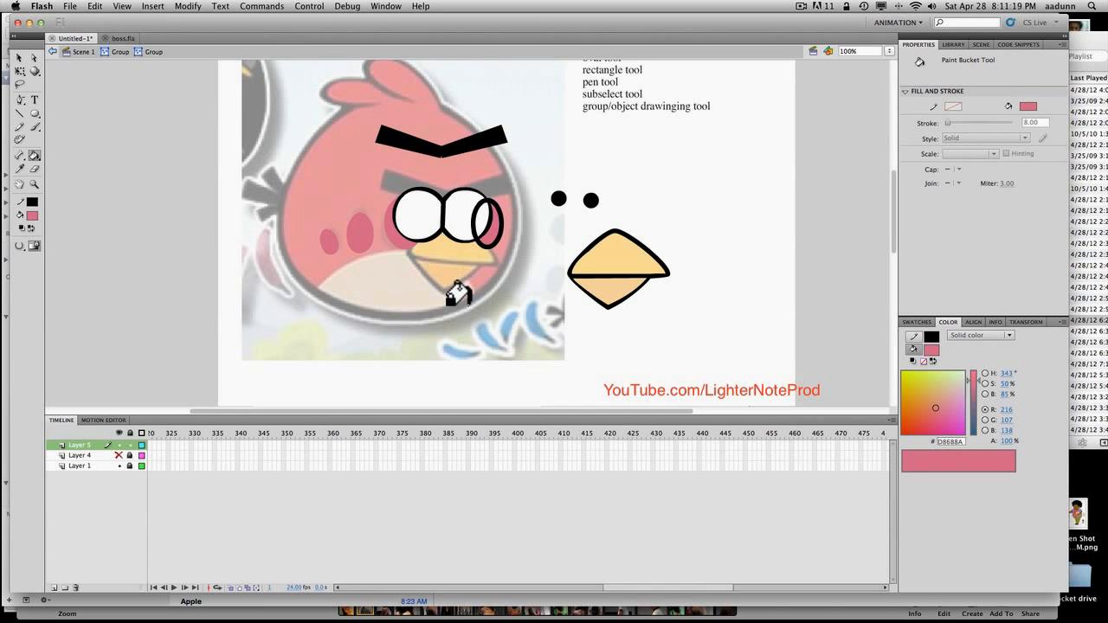
pyautogui.press('v')
pyautogui.click(488, 248)
pyautogui.press('Delete')
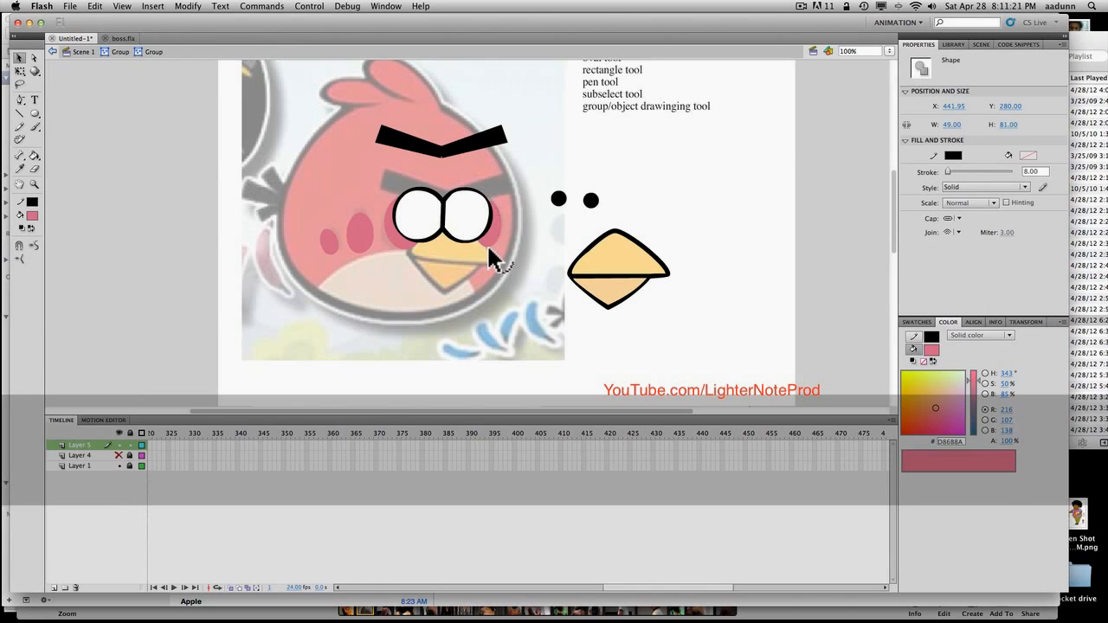
# Step: Move the pupils group back onto the white eyes and rotate it slightly to level the pupils
pyautogui.moveTo(555, 199); pyautogui.dragTo(428, 217)
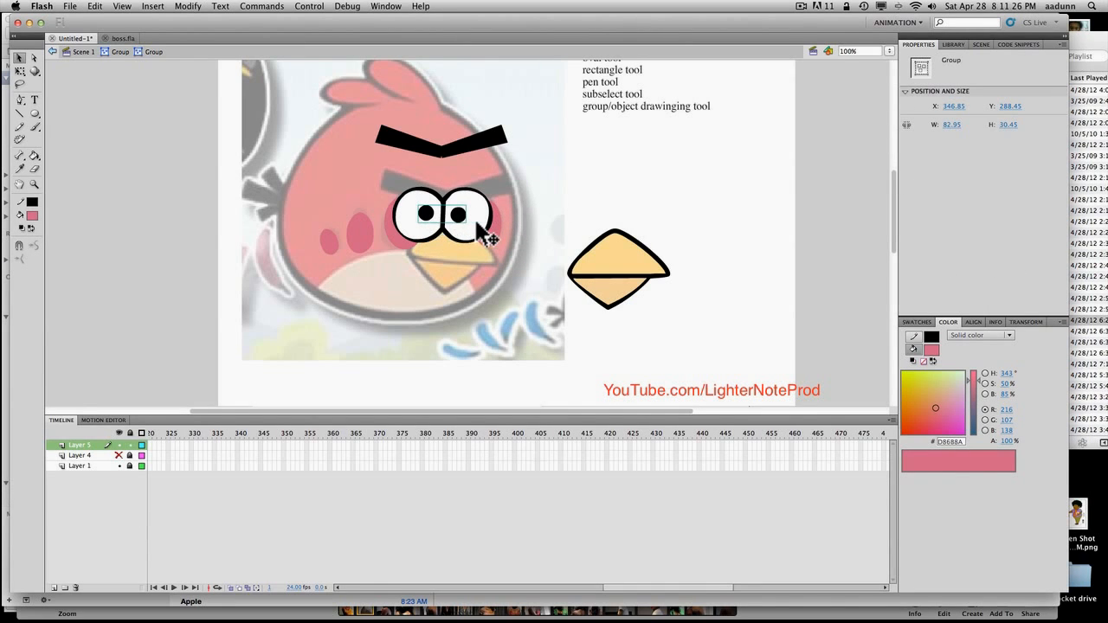
pyautogui.press('q')
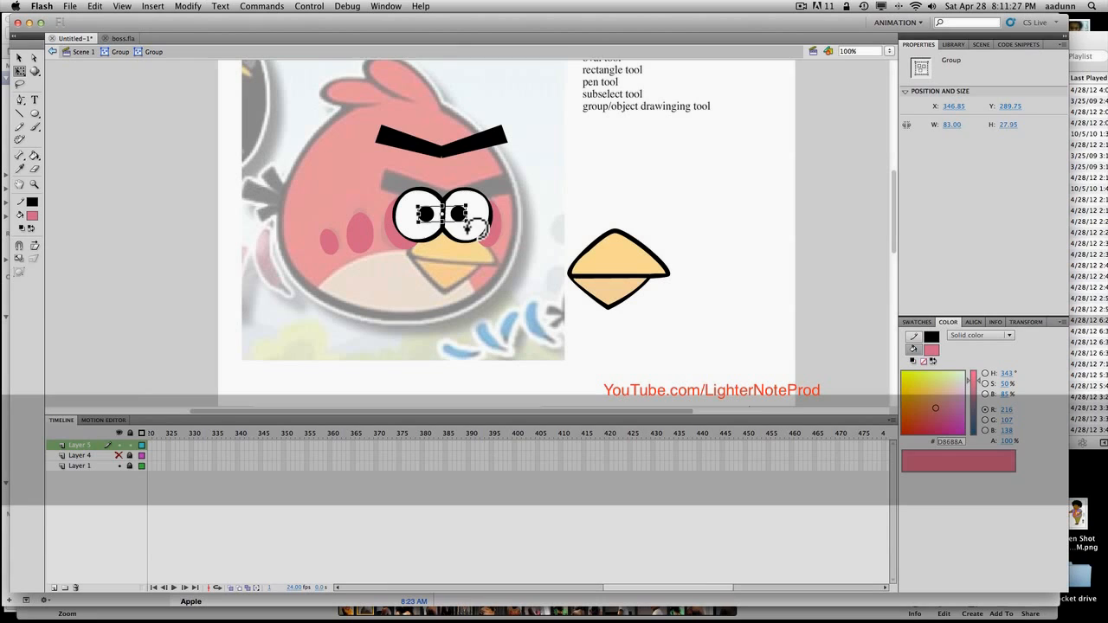
pyautogui.click(554, 227)
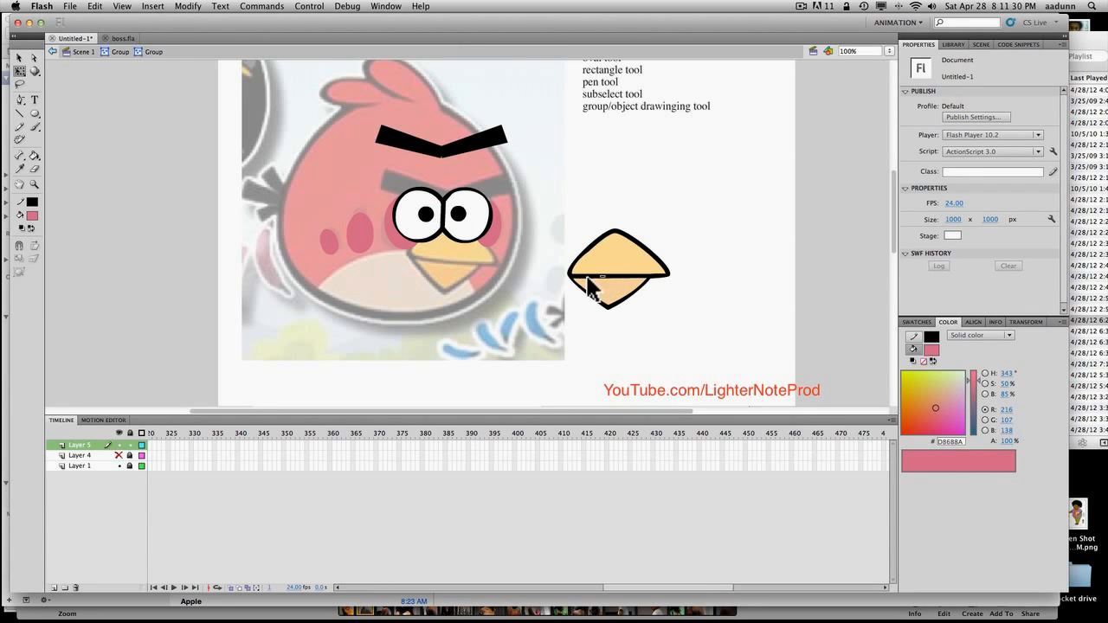
# Step: Return to the face group's level and move the beak group back under the eyes
pyautogui.moveTo(545, 277); pyautogui.dragTo(603, 277)
pyautogui.click(123, 52)
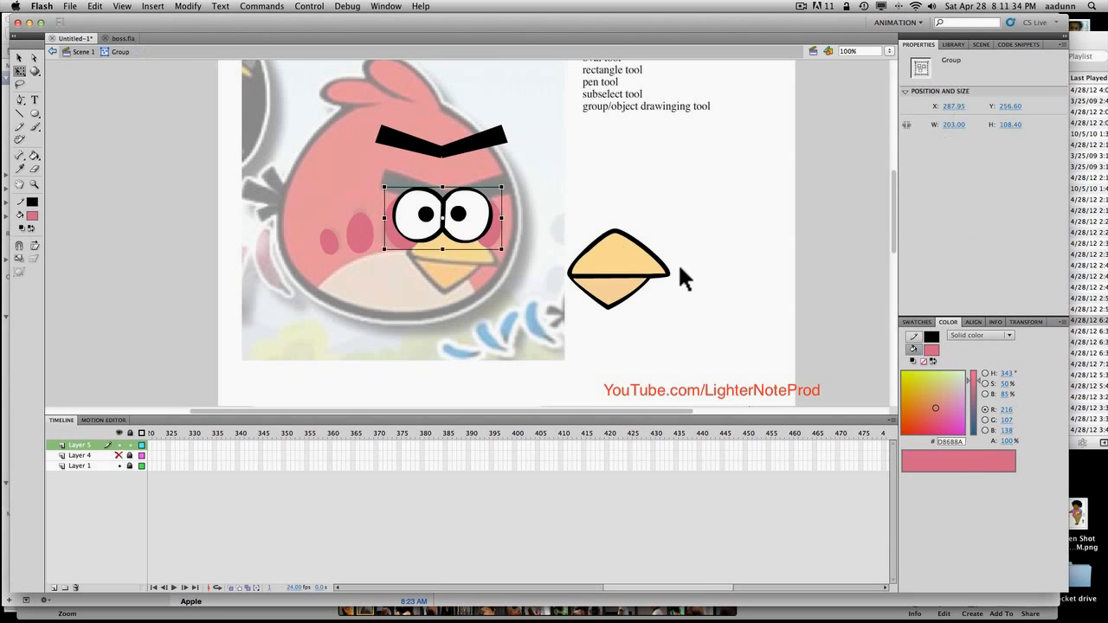
pyautogui.click(606, 271)
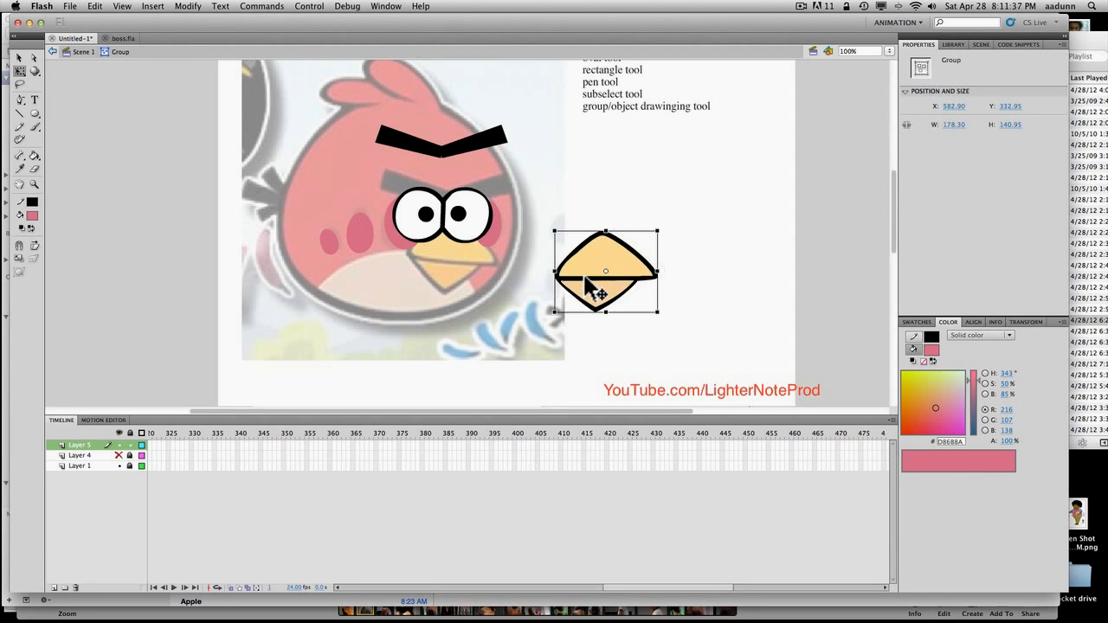
pyautogui.moveTo(583, 272); pyautogui.dragTo(438, 275)
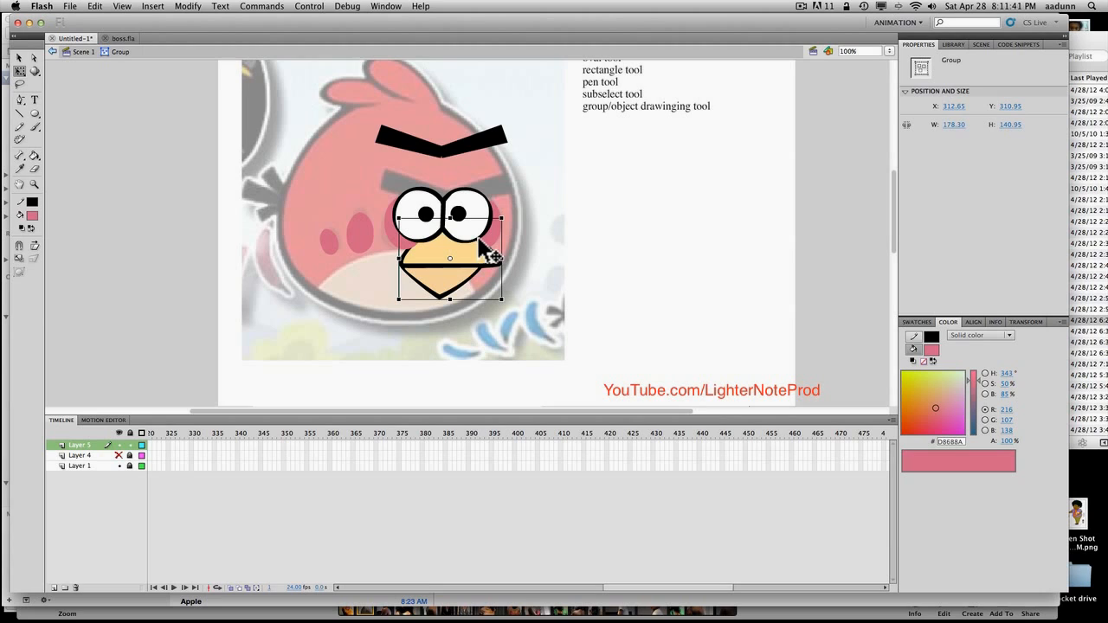
# Step: Open the eyes group, erase the excess pink under the left eye near the beak and return to the face group's level
pyautogui.click(398, 247)
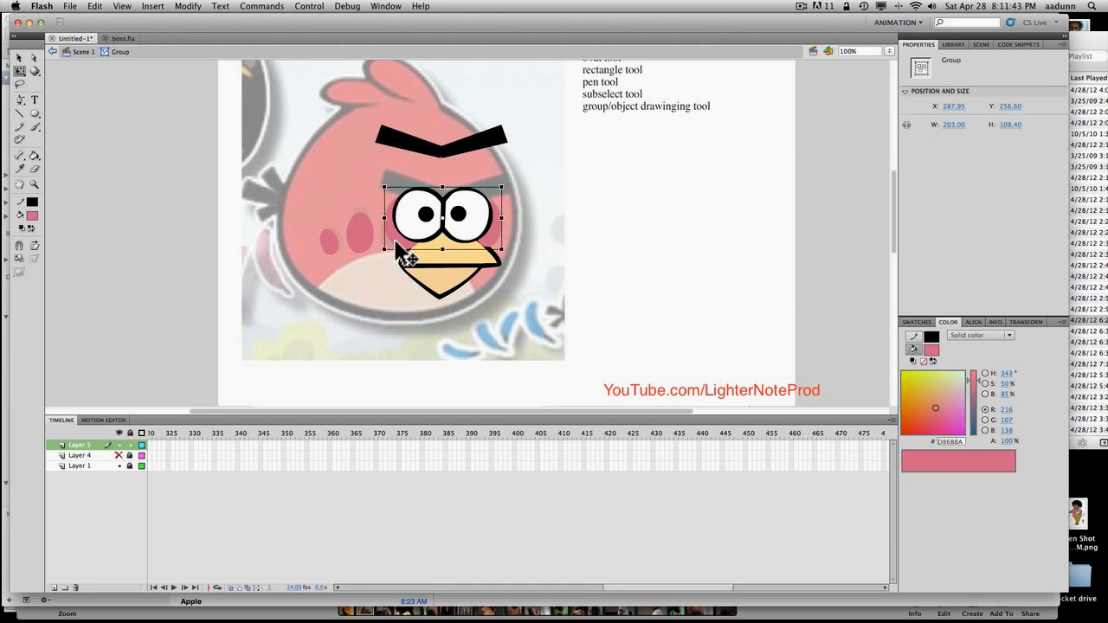
pyautogui.doubleClick(400, 247)
pyautogui.click(403, 249)
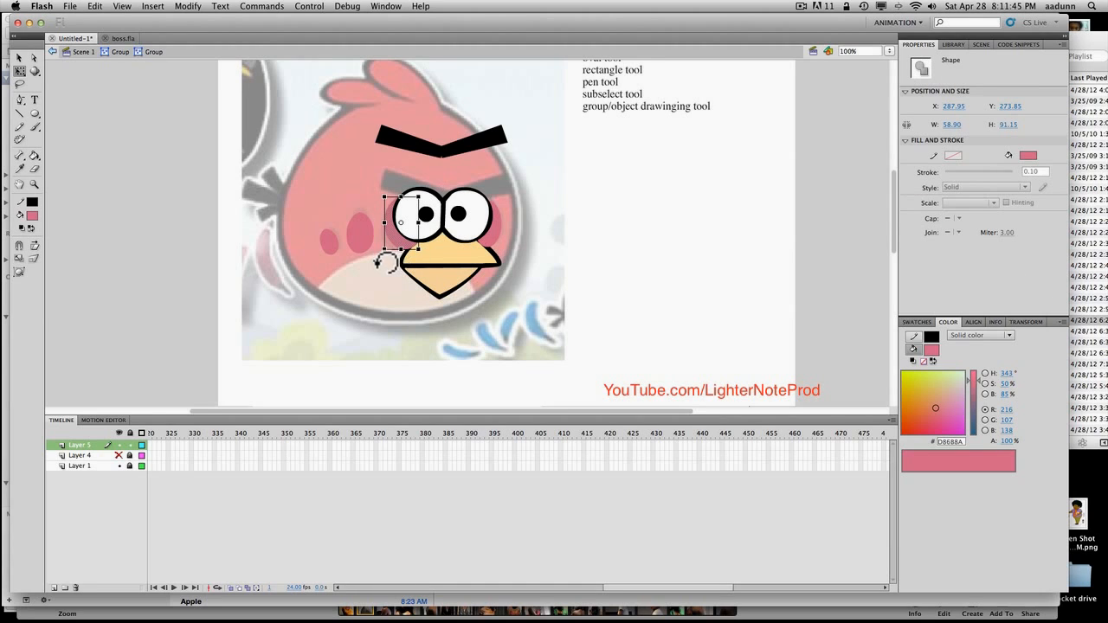
pyautogui.click(378, 262)
pyautogui.press('e')
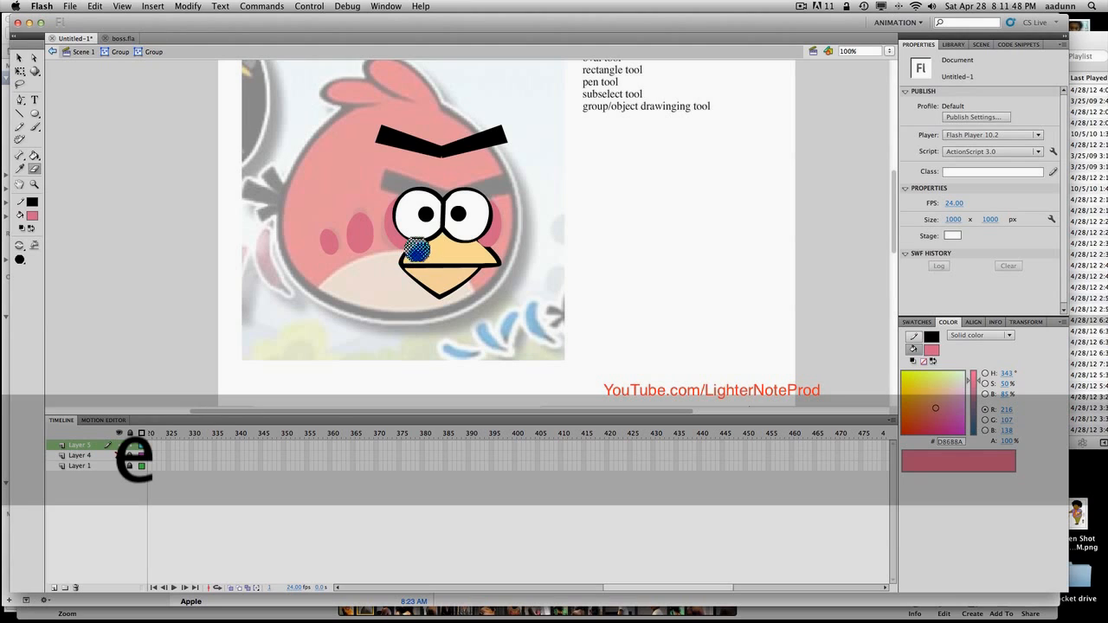
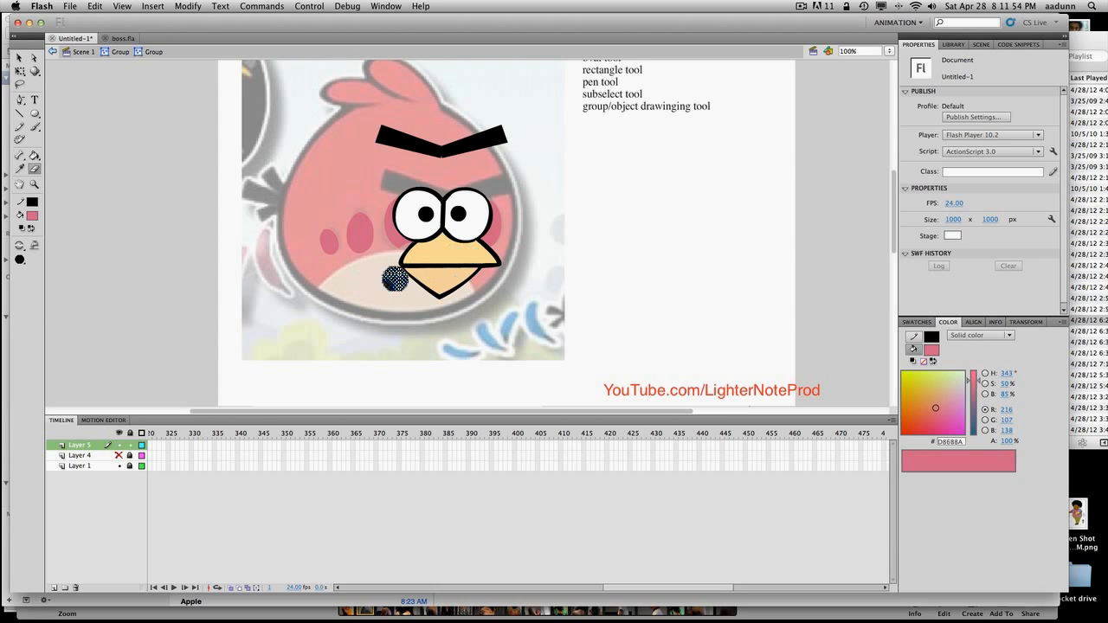
pyautogui.press('v')
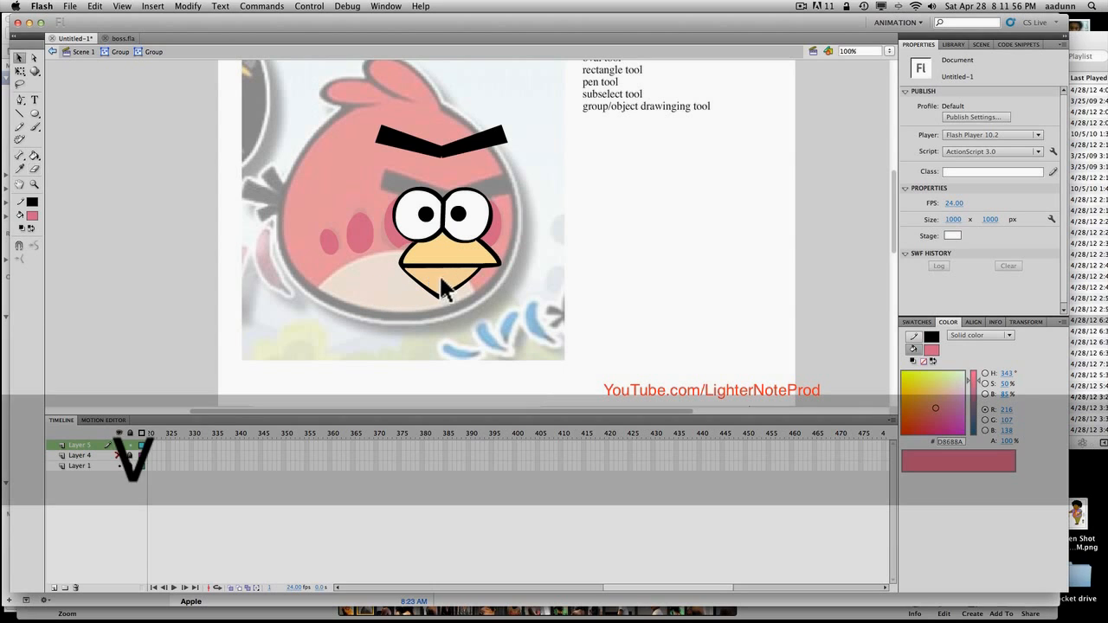
pyautogui.click(120, 52)
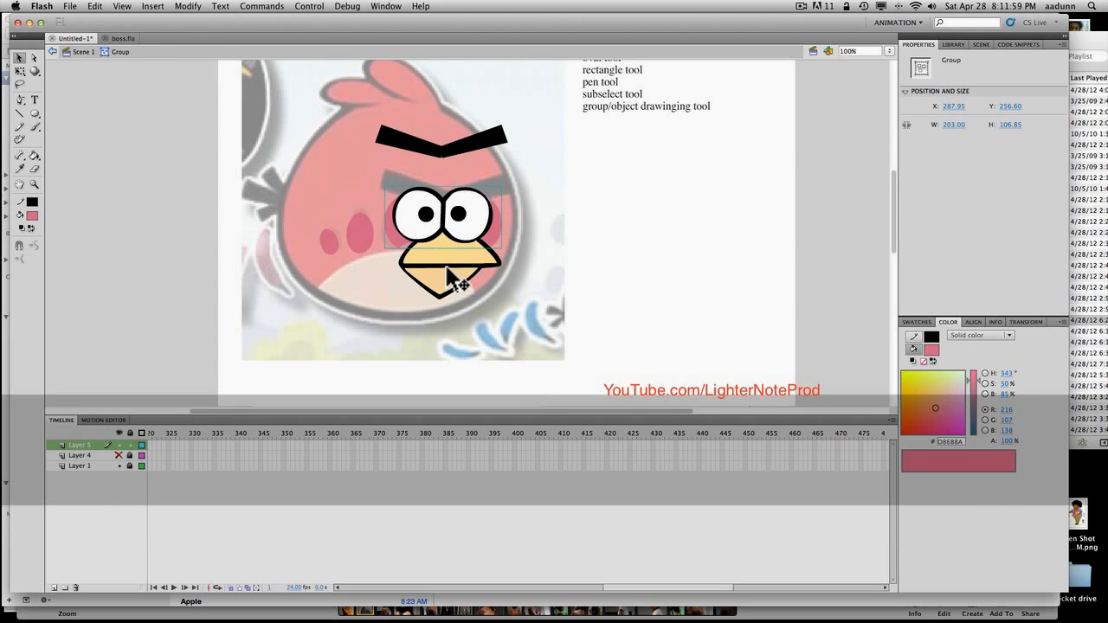
# Step: Nudge the beak group slightly left and up, to about X 307 and Y 306
pyautogui.click(448, 275)
pyautogui.moveTo(445, 277); pyautogui.dragTo(439, 277)
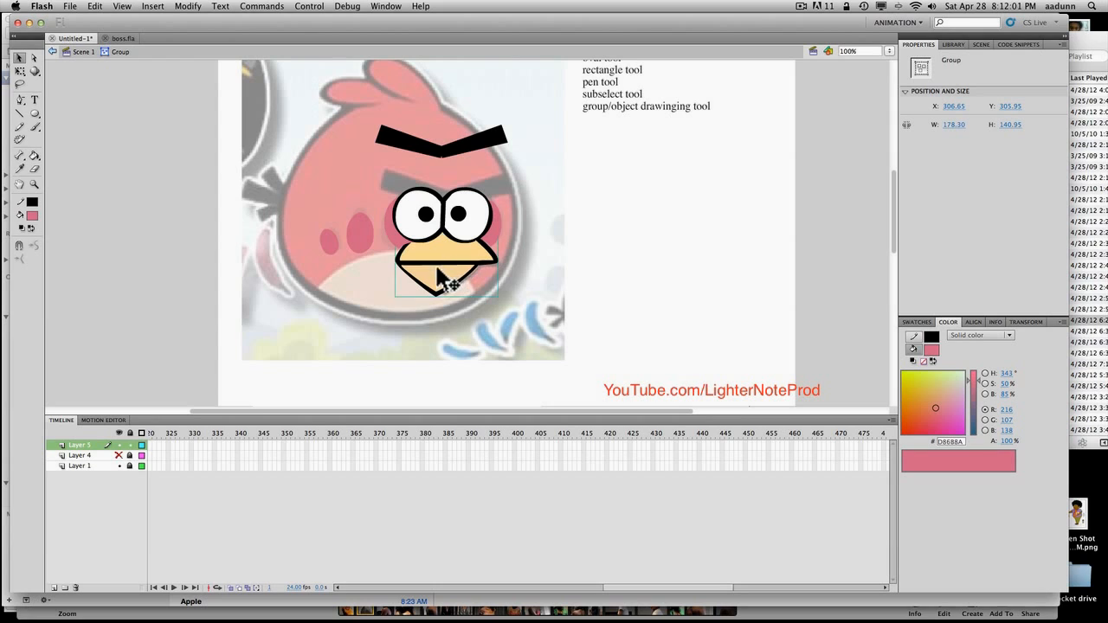
pyautogui.click(380, 274)
# Step: Open the eyes group and adjust the pink patch's outline under the left eye near the beak with the Subselection tool
pyautogui.click(408, 250)
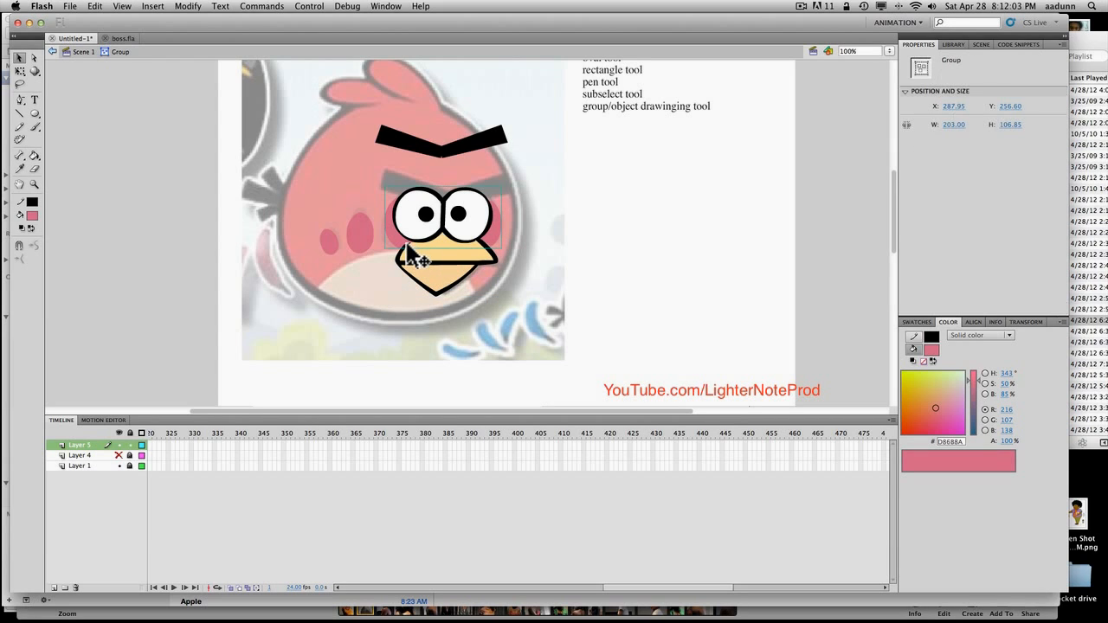
pyautogui.doubleClick(410, 249)
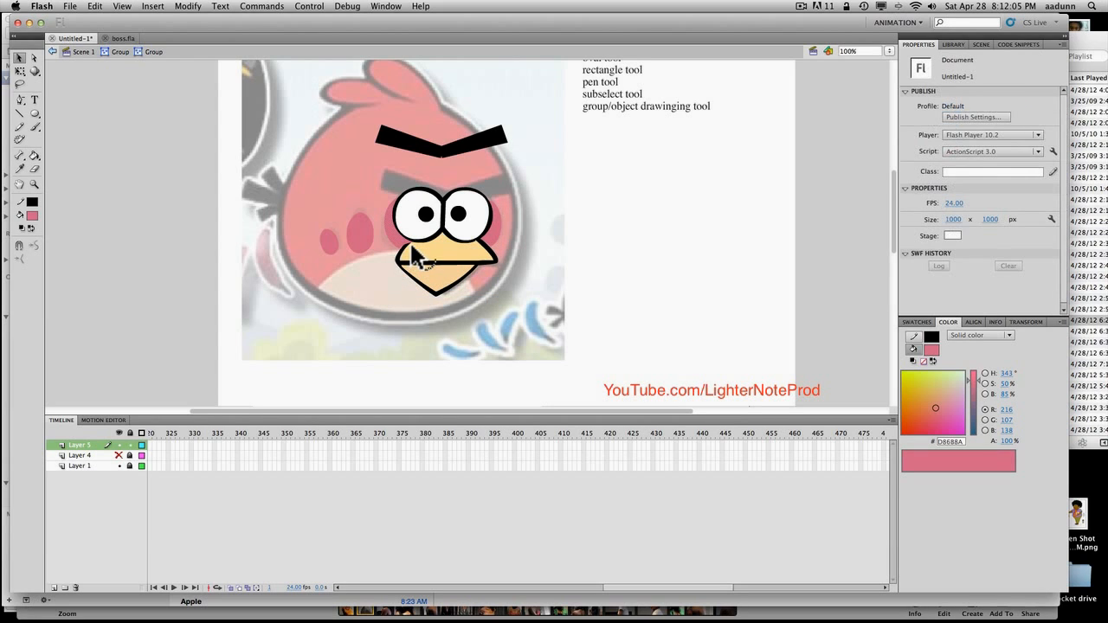
pyautogui.press('a')
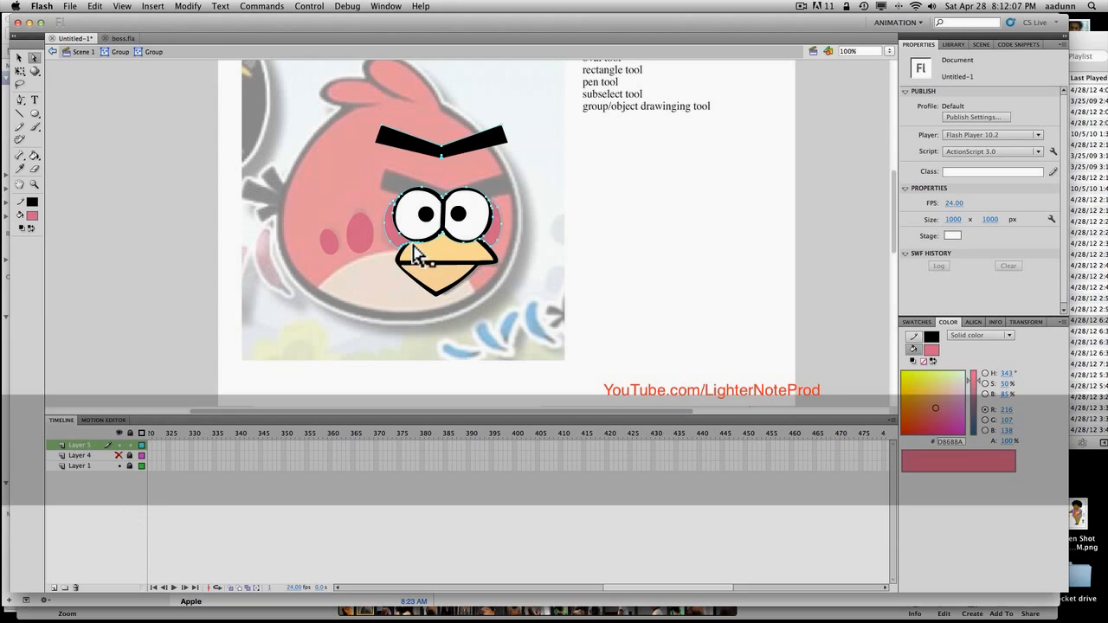
pyautogui.click(407, 242)
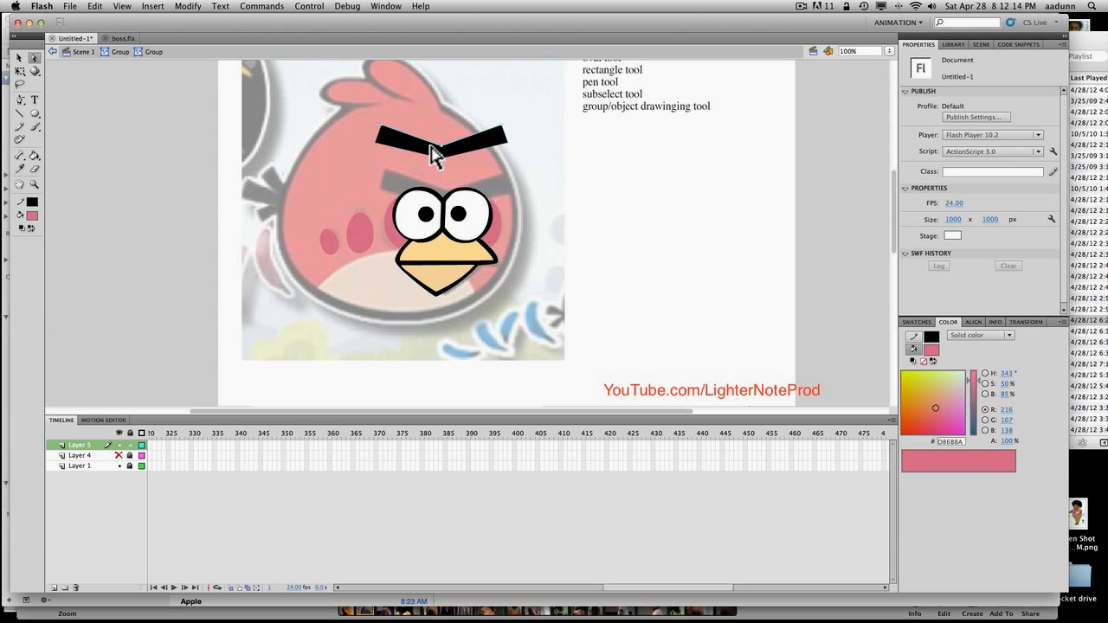
# Step: Return to the face group's level and move the eyebrows group down onto the eyes, to X 278 and Y 232
pyautogui.click(124, 53)
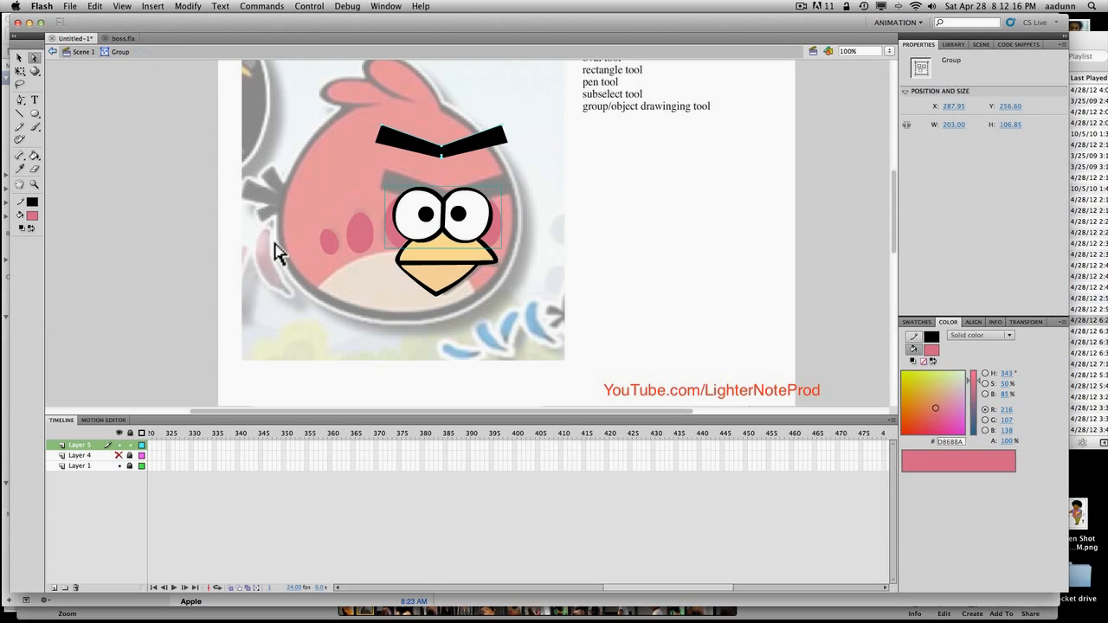
pyautogui.press('v')
pyautogui.moveTo(444, 157); pyautogui.dragTo(421, 230)
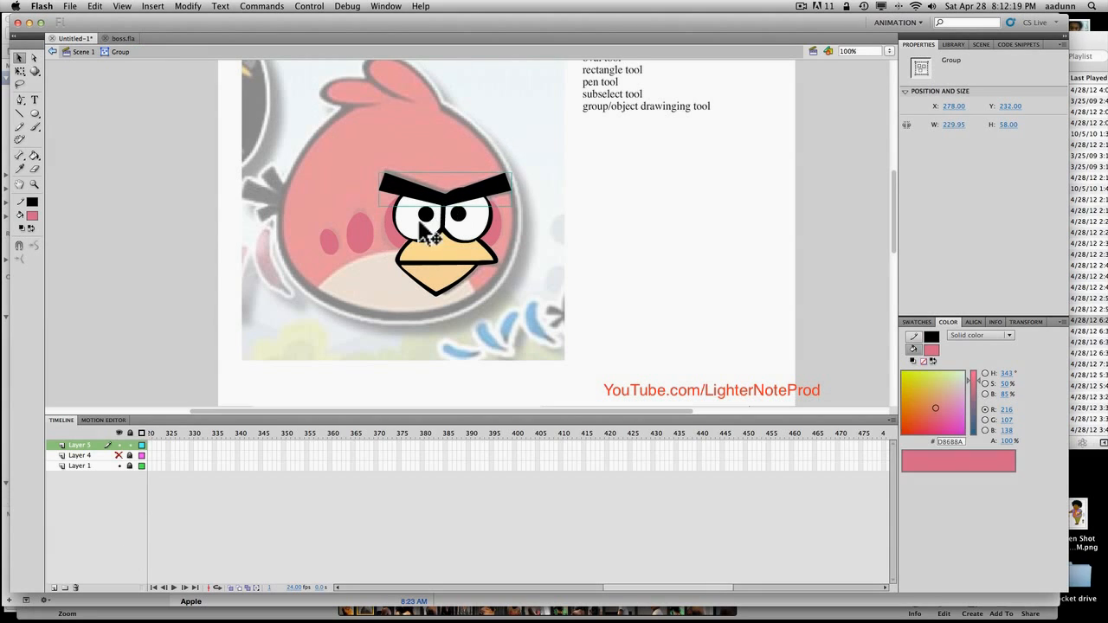
# Step: Make Layer 4 visible and display its body artwork with full fills instead of outlines
pyautogui.click(140, 457)
pyautogui.click(120, 456)
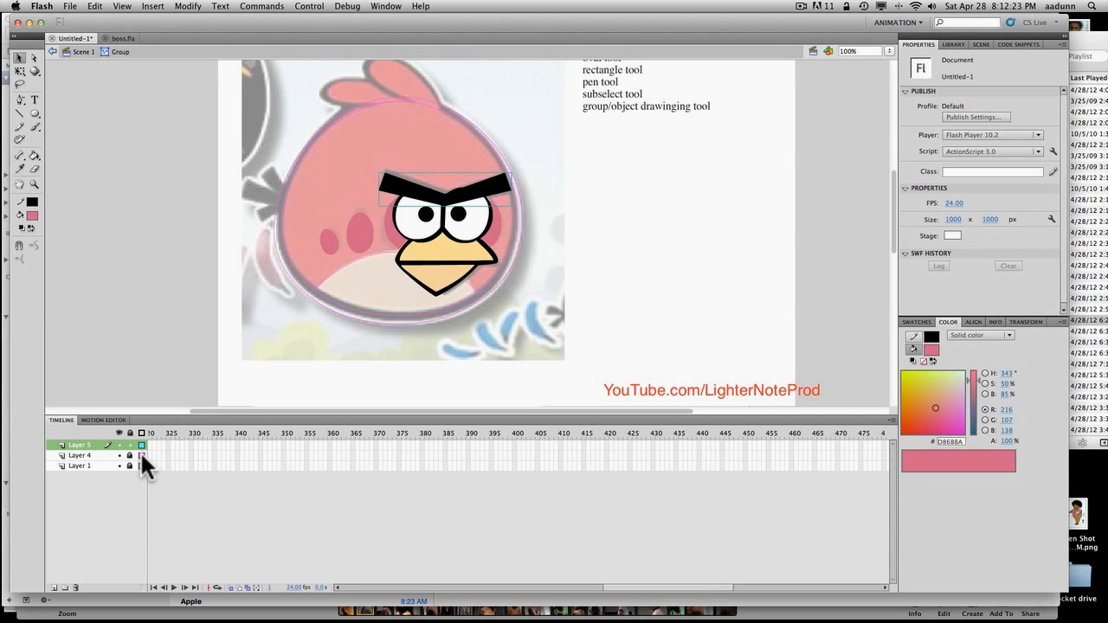
pyautogui.click(141, 455)
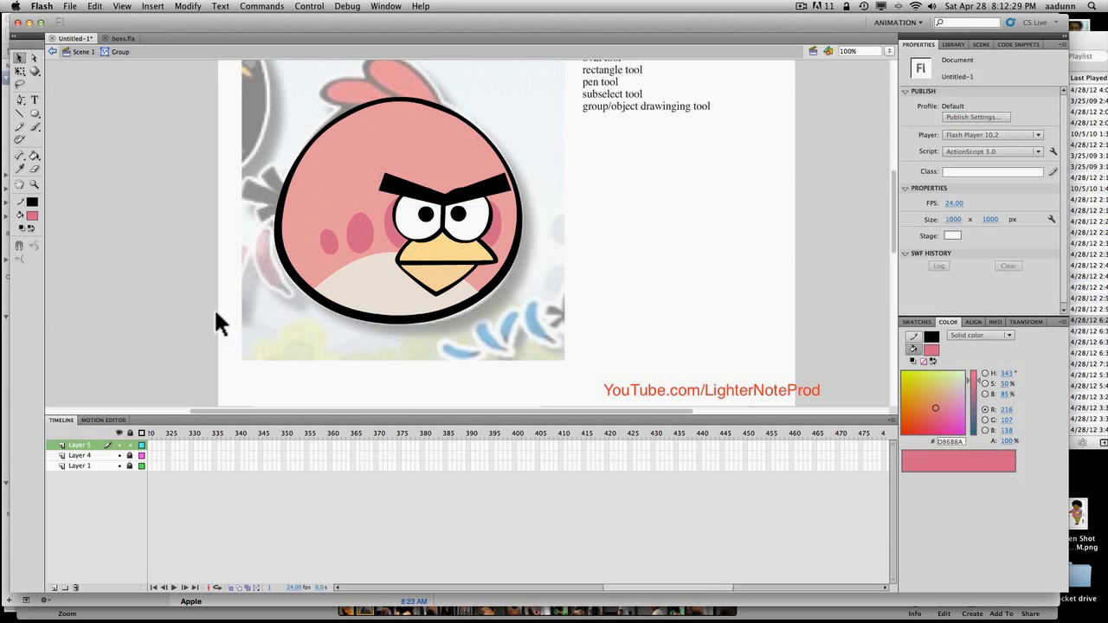
# Step: Return to the scene level and group all of Layer 4's body artwork
pyautogui.doubleClick(235, 277)
pyautogui.click(151, 453)
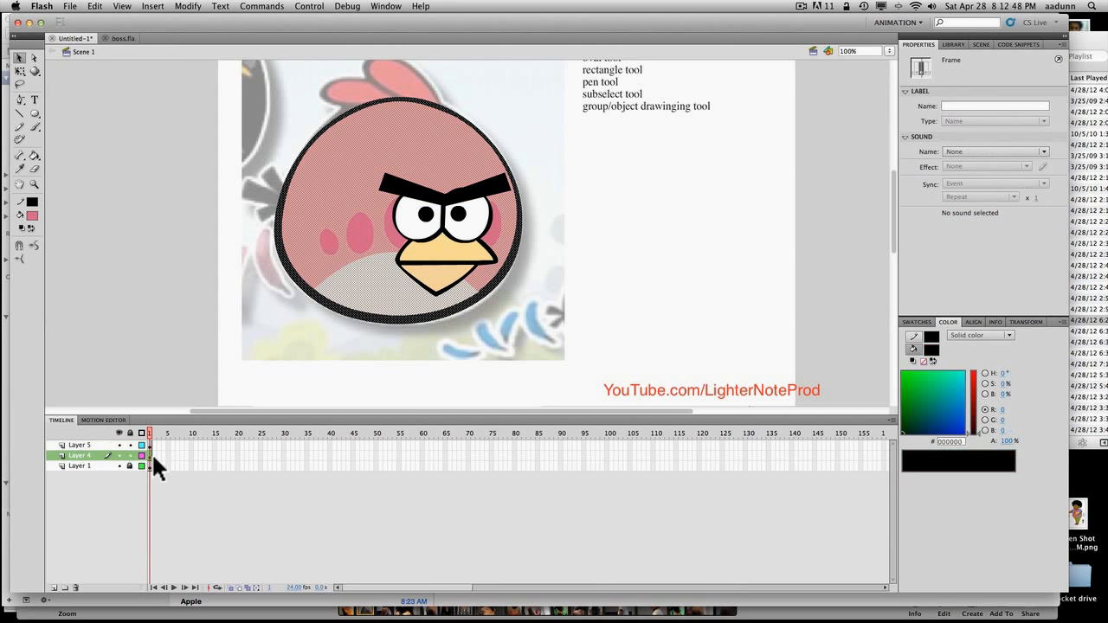
pyautogui.press('super+g')
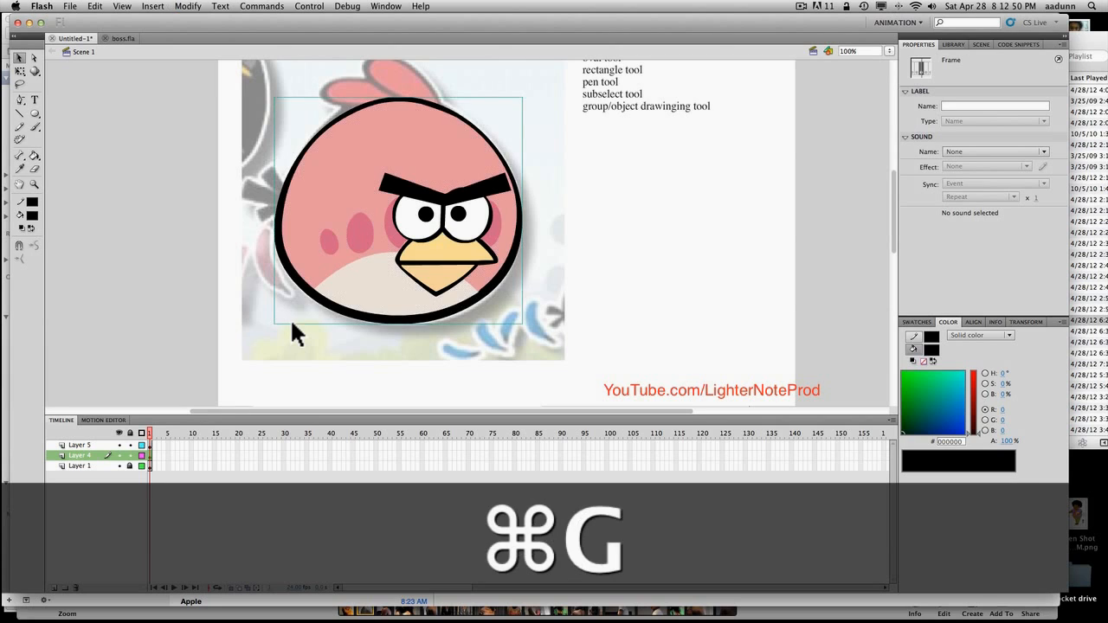
# Step: Open the body group and place Symbol 2 from the library beside the drawing as a colour reference
pyautogui.doubleClick(357, 319)
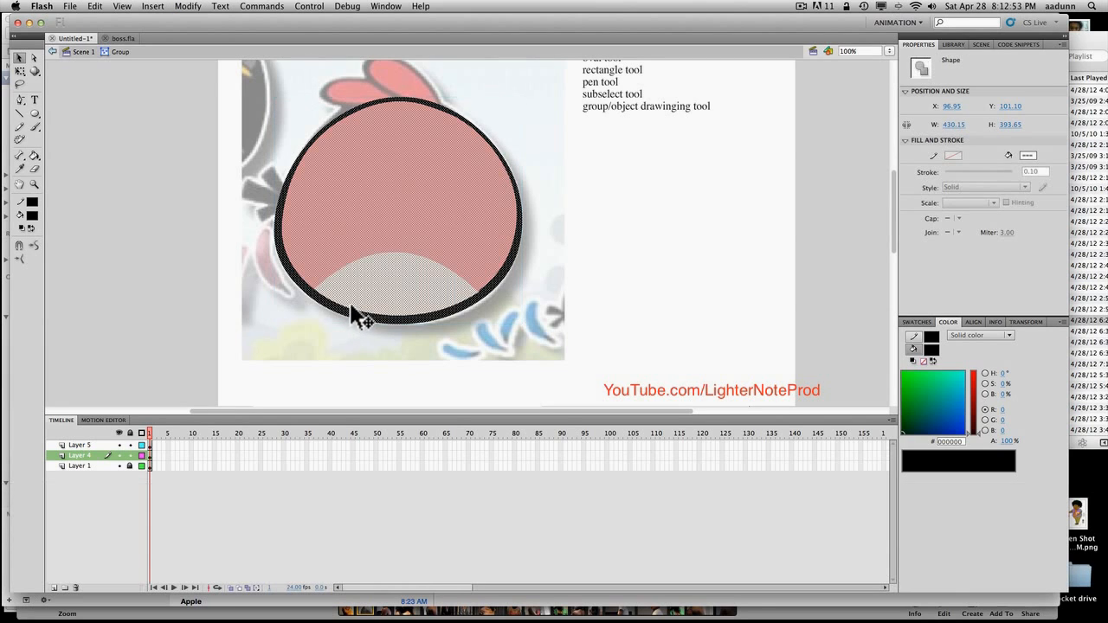
pyautogui.click(345, 238)
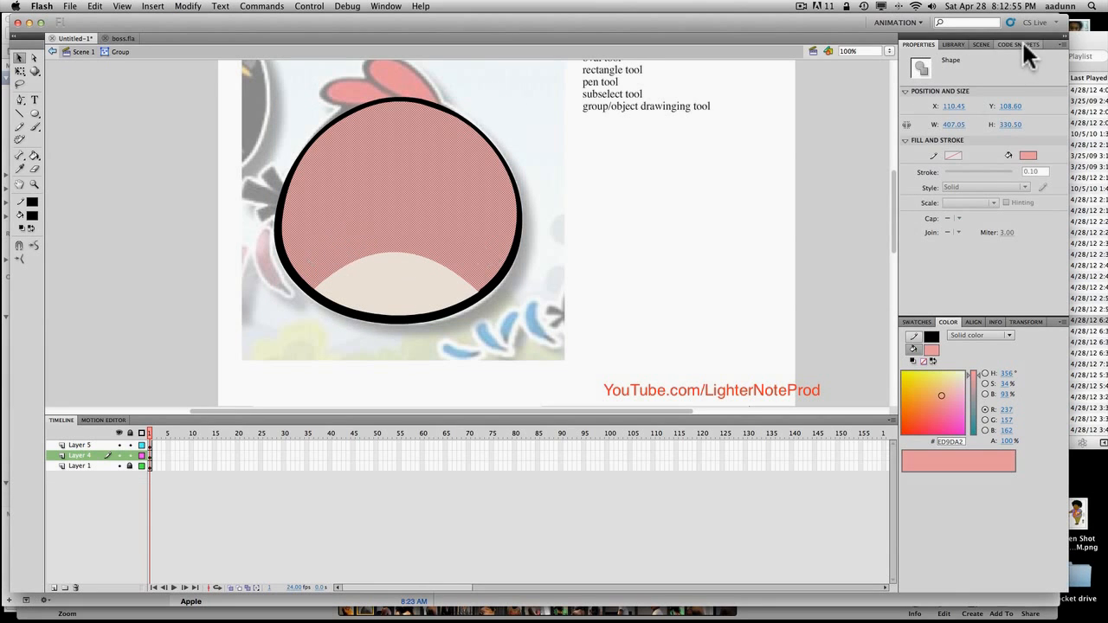
pyautogui.click(953, 44)
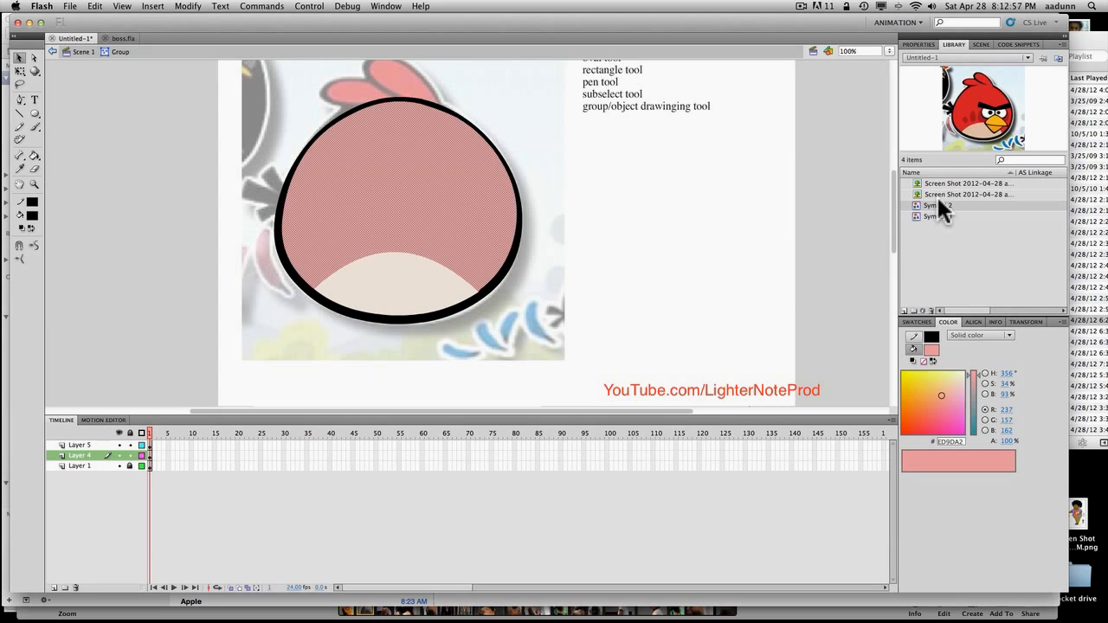
pyautogui.moveTo(935, 208); pyautogui.dragTo(730, 188)
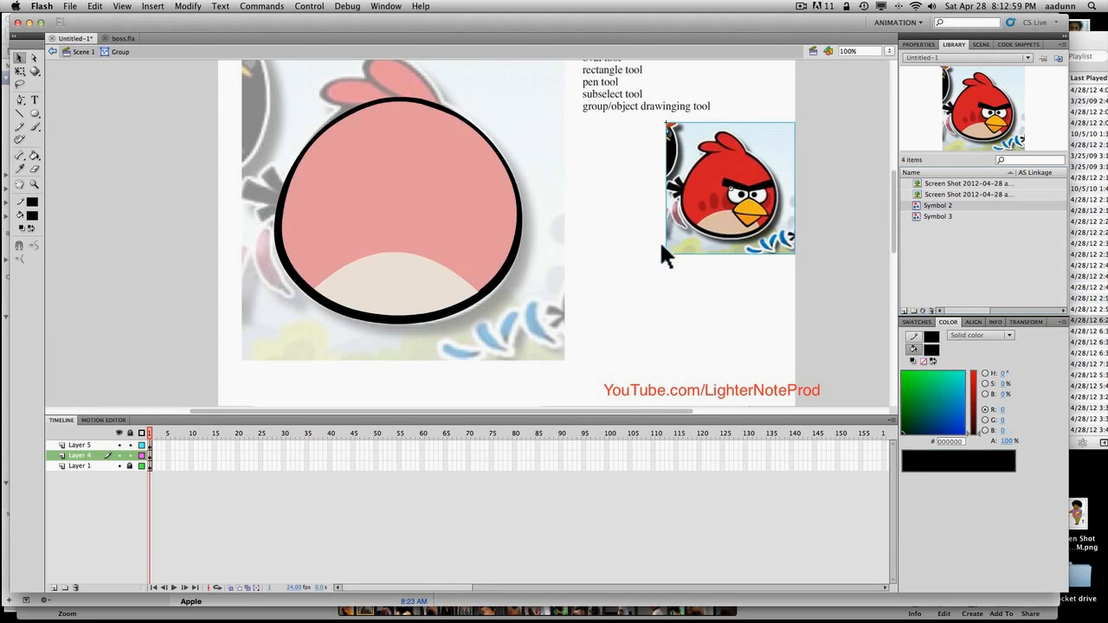
# Step: Try bright red #FF0000 as the fill of the bird's upper body
pyautogui.click(451, 240)
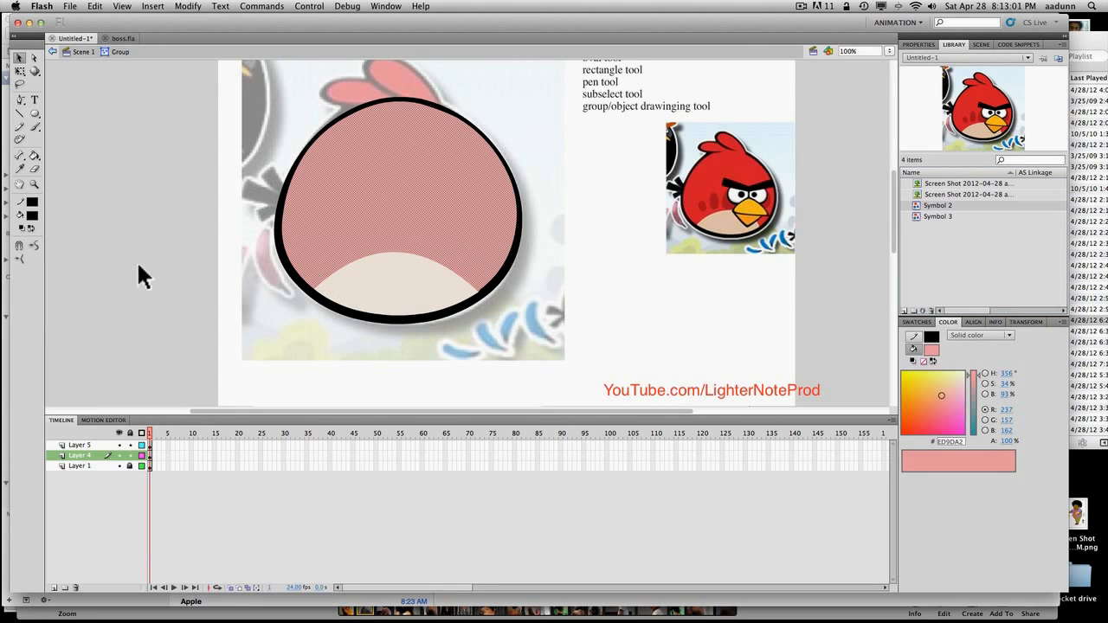
pyautogui.click(32, 215)
pyautogui.click(41, 291)
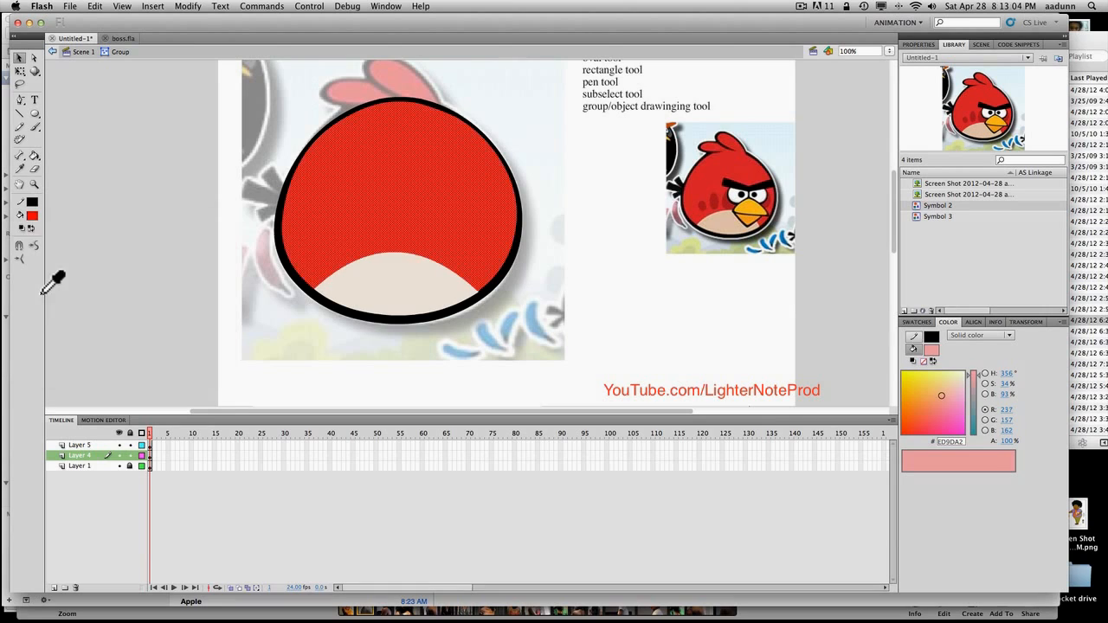
pyautogui.click(280, 302)
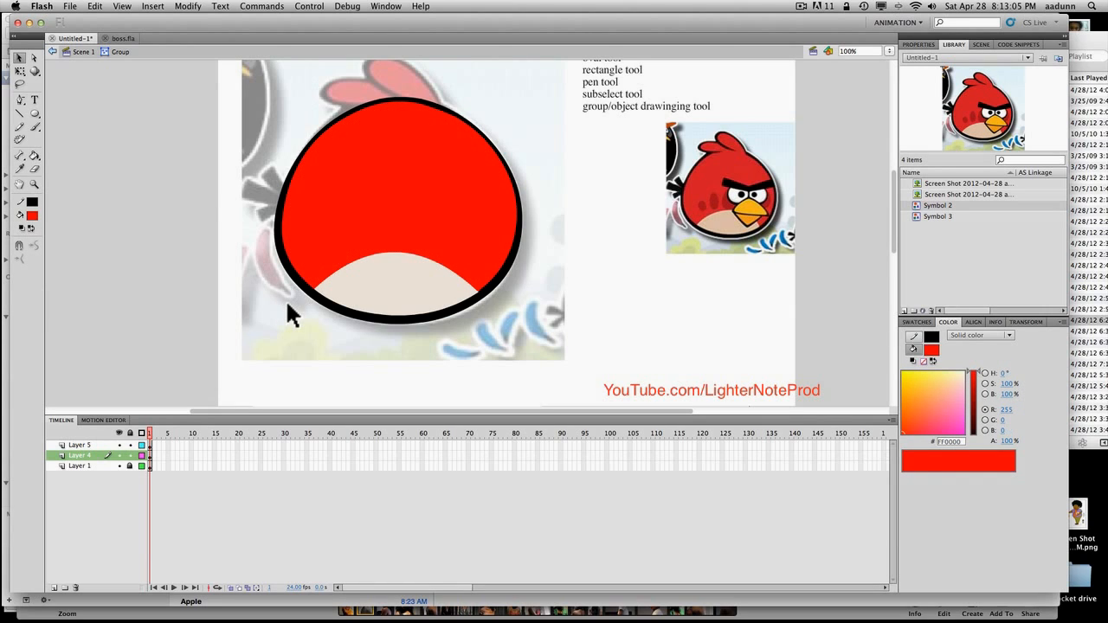
# Step: Set the fill of the bird's upper body to crimson #CC0033
pyautogui.click(354, 218)
pyautogui.click(32, 216)
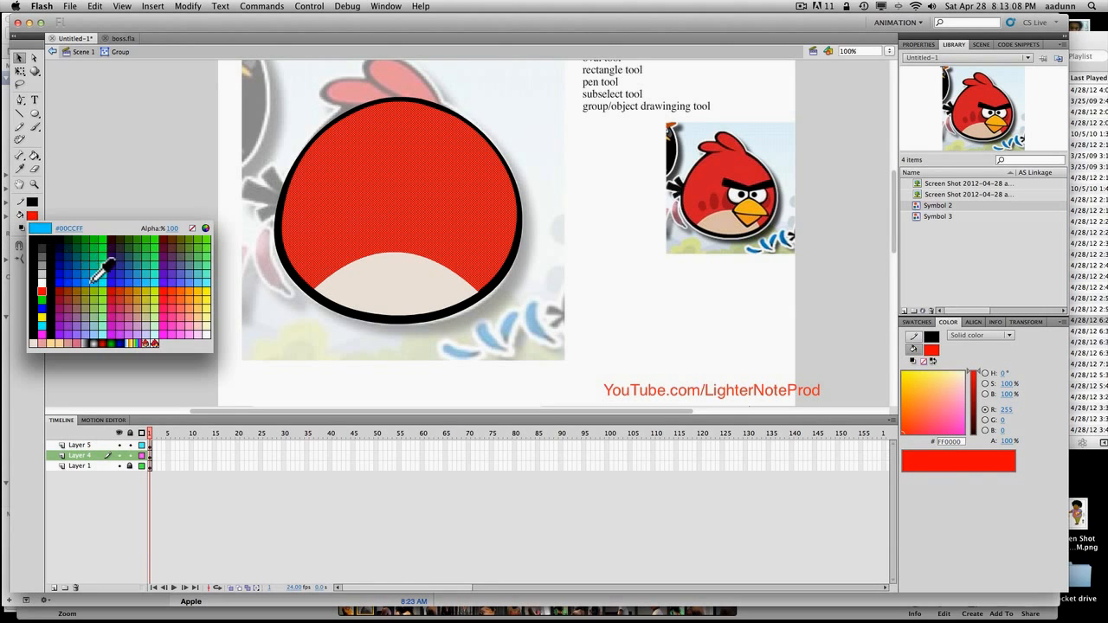
pyautogui.click(111, 300)
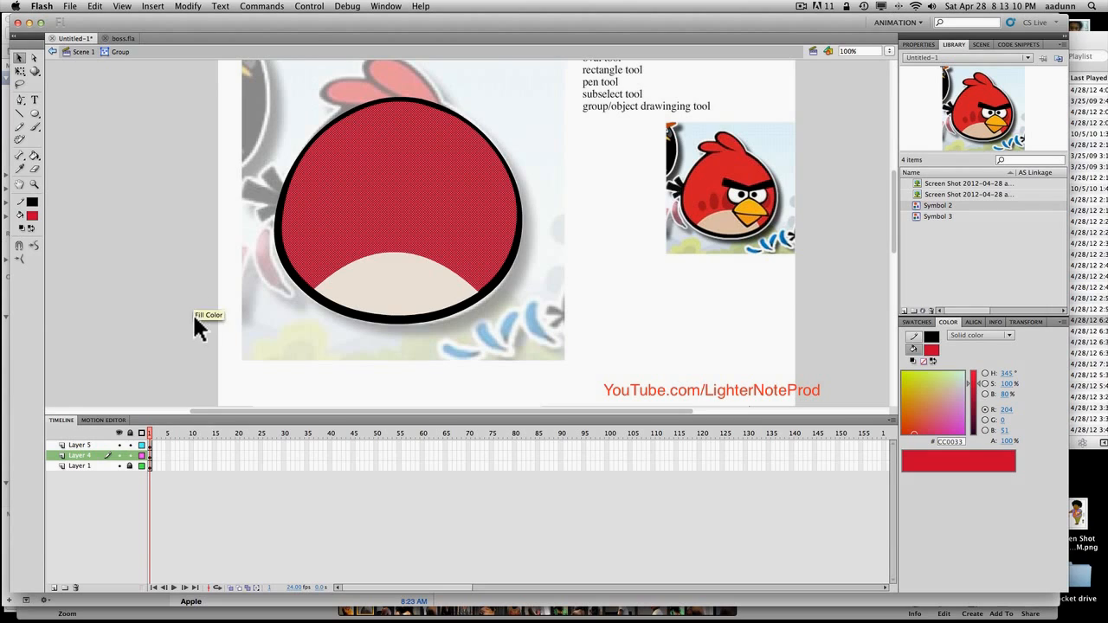
pyautogui.click(241, 284)
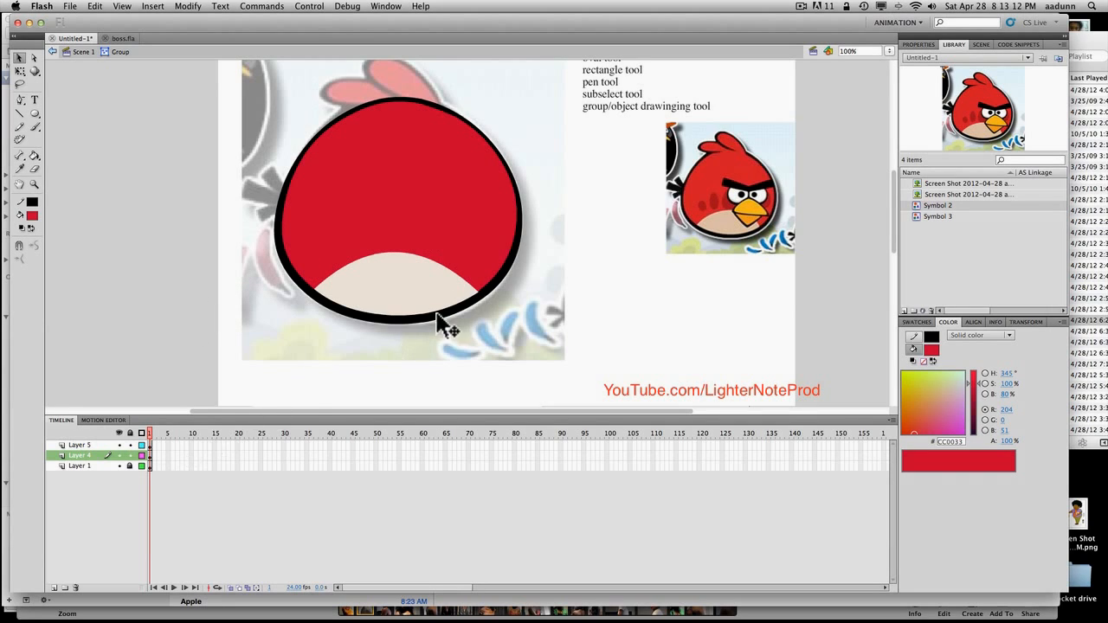
# Step: Recolour the belly with #CCCC99 after trying #D89A9E and #FFCC99, and return to the scene level
pyautogui.click(457, 292)
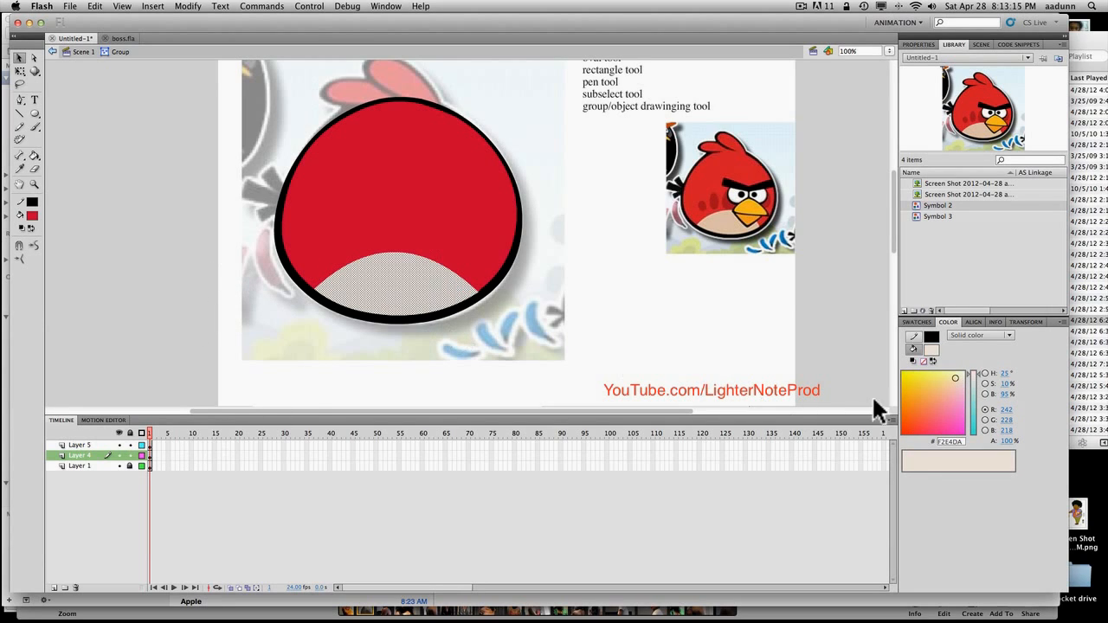
pyautogui.click(31, 217)
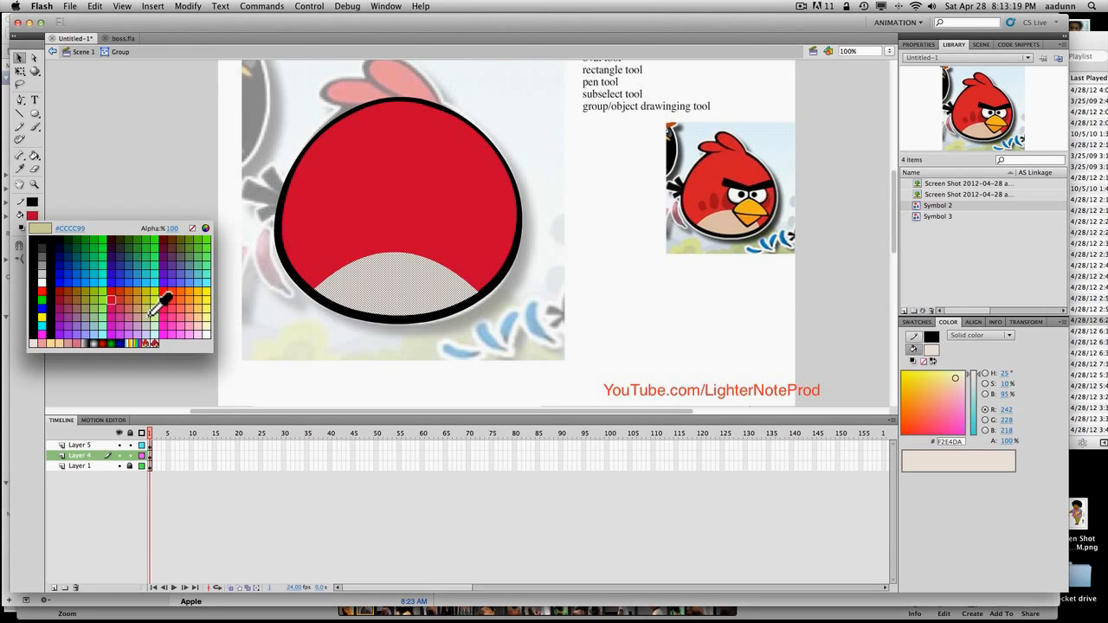
pyautogui.click(68, 341)
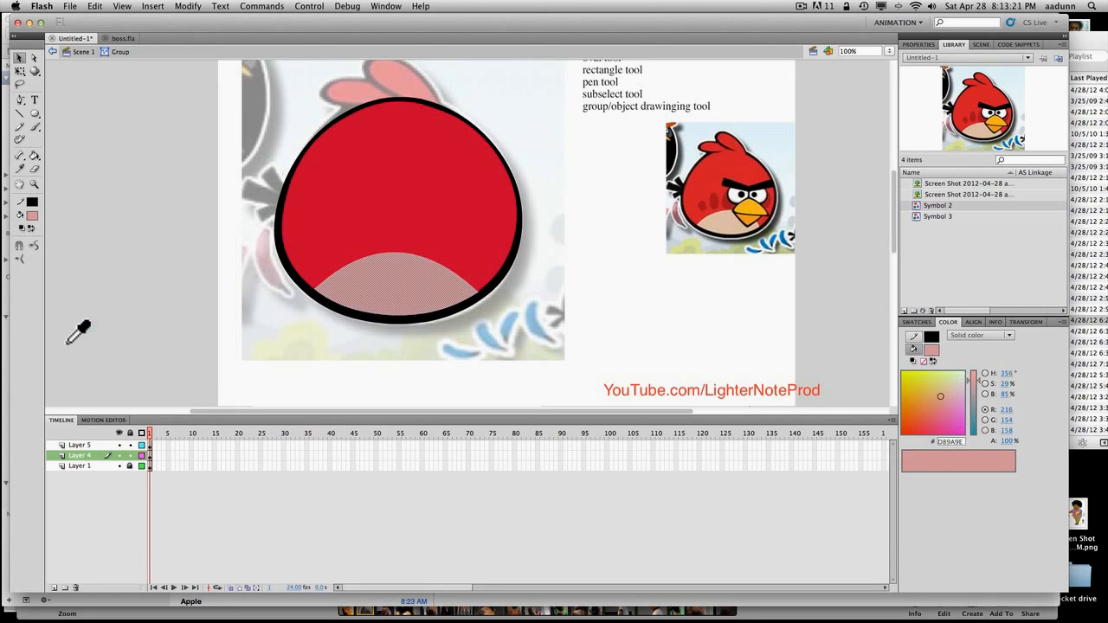
pyautogui.click(31, 222)
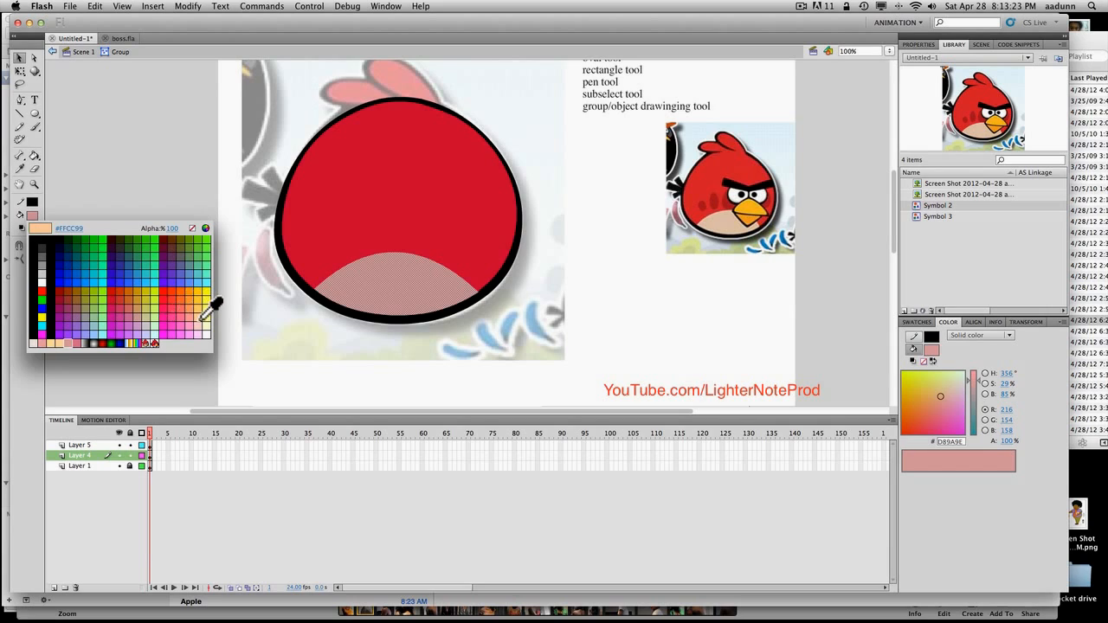
pyautogui.click(215, 307)
pyautogui.click(33, 216)
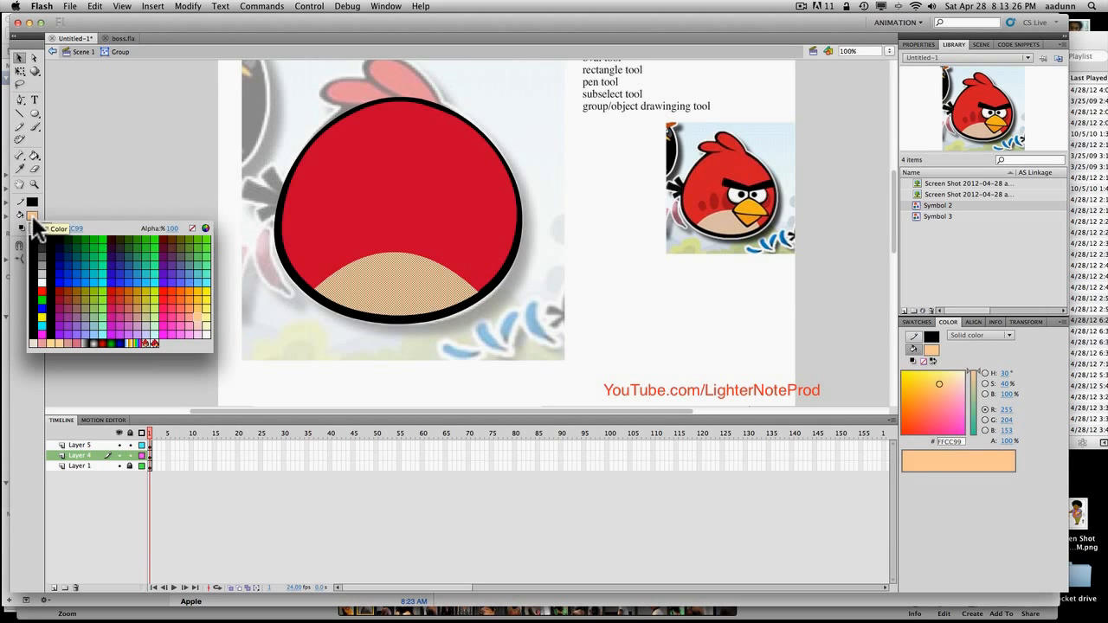
pyautogui.click(158, 301)
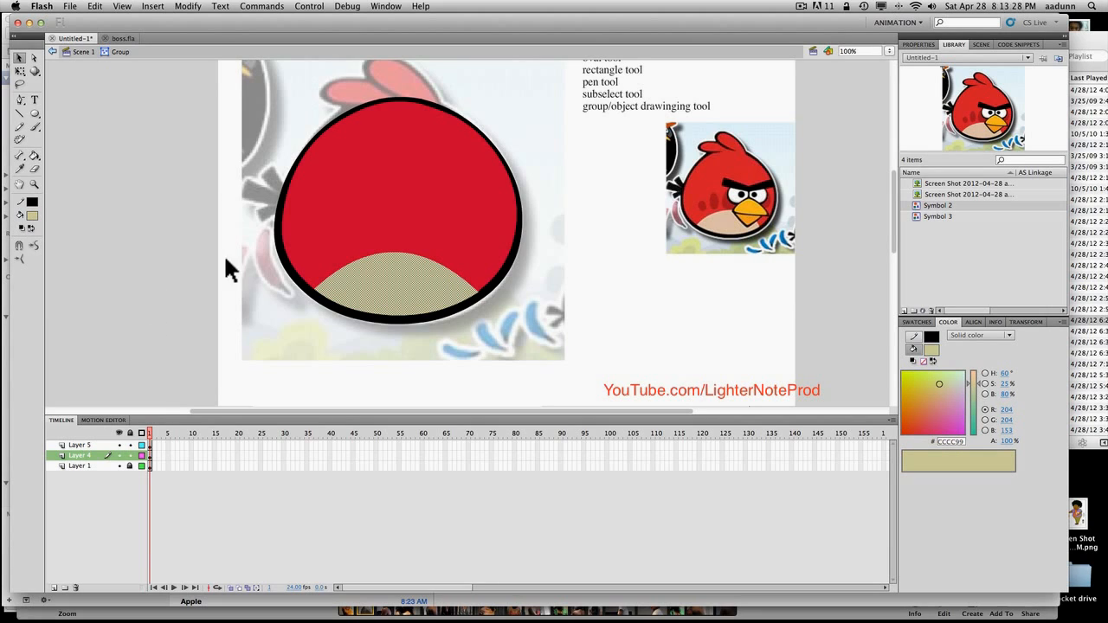
pyautogui.click(294, 329)
pyautogui.click(79, 52)
pyautogui.click(307, 335)
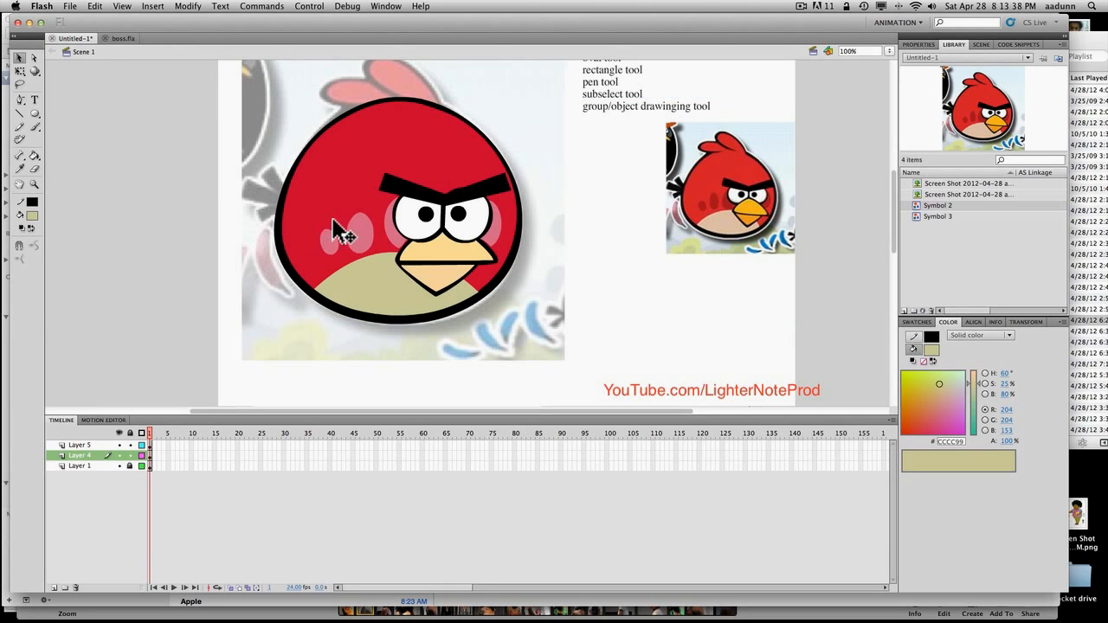
# Step: Fill both cheek spots with a darker shade of the sampled body red, #A80033
pyautogui.click(355, 227)
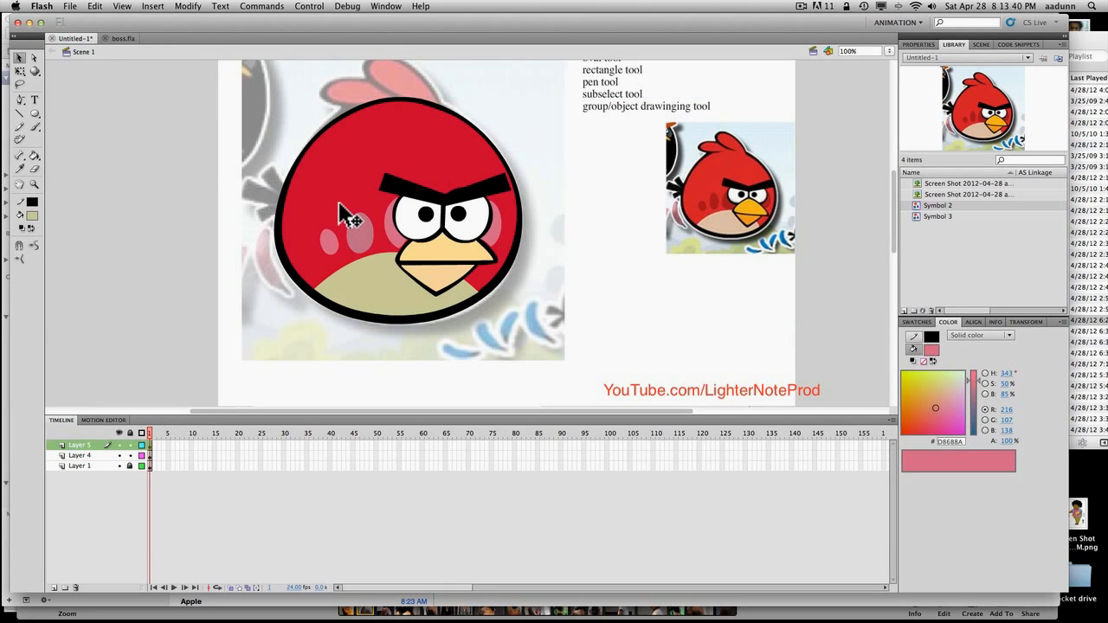
pyautogui.press('i')
pyautogui.click(354, 201)
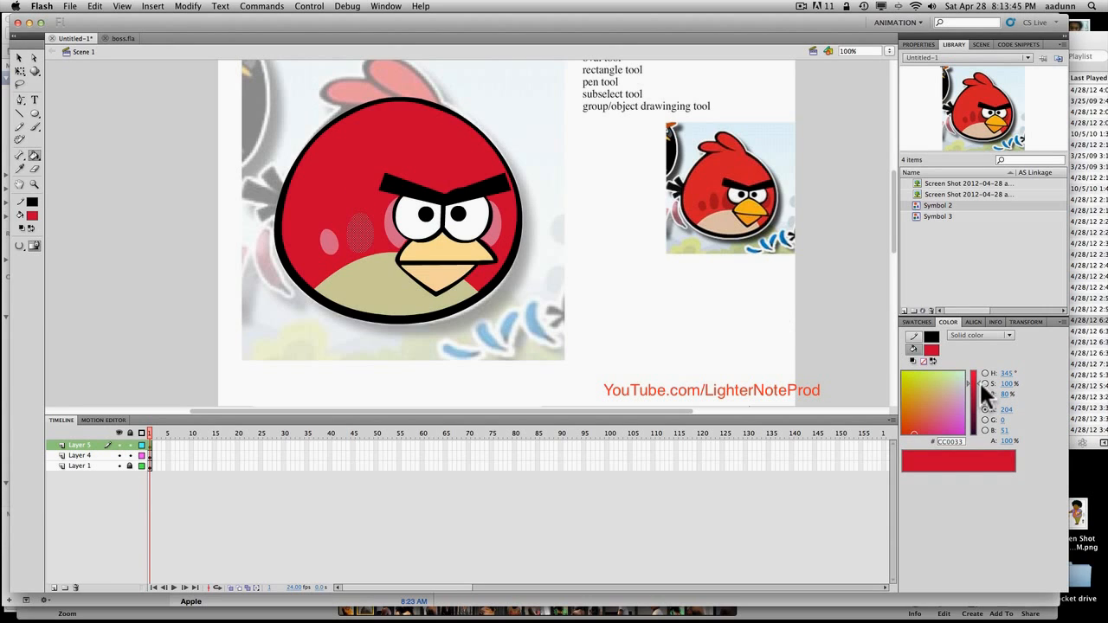
pyautogui.moveTo(977, 377); pyautogui.dragTo(977, 387)
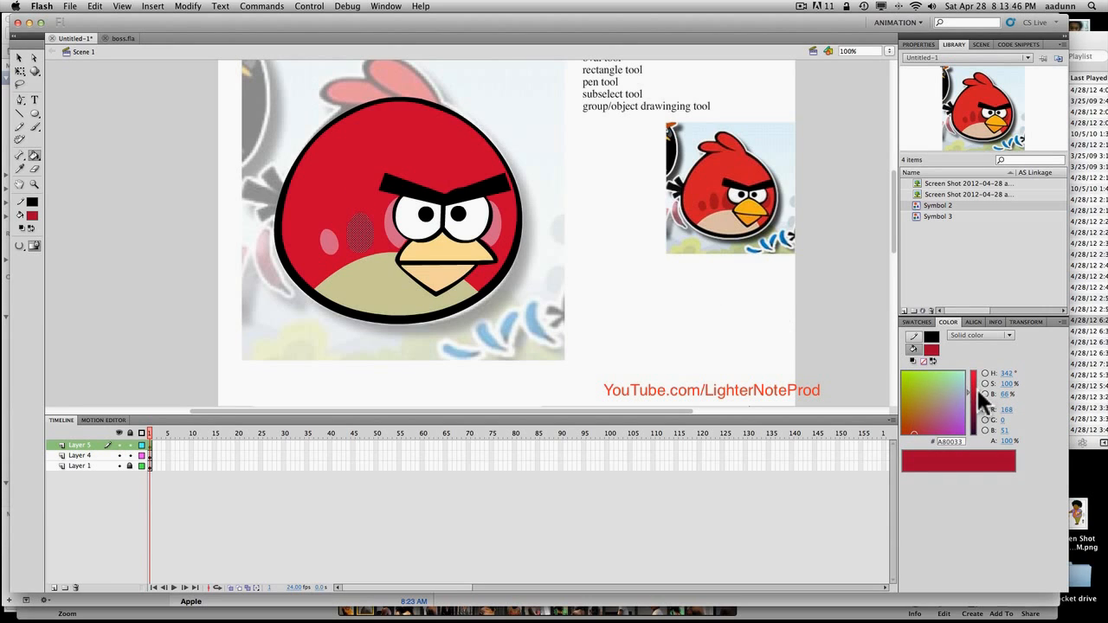
pyautogui.press('v')
pyautogui.click(329, 342)
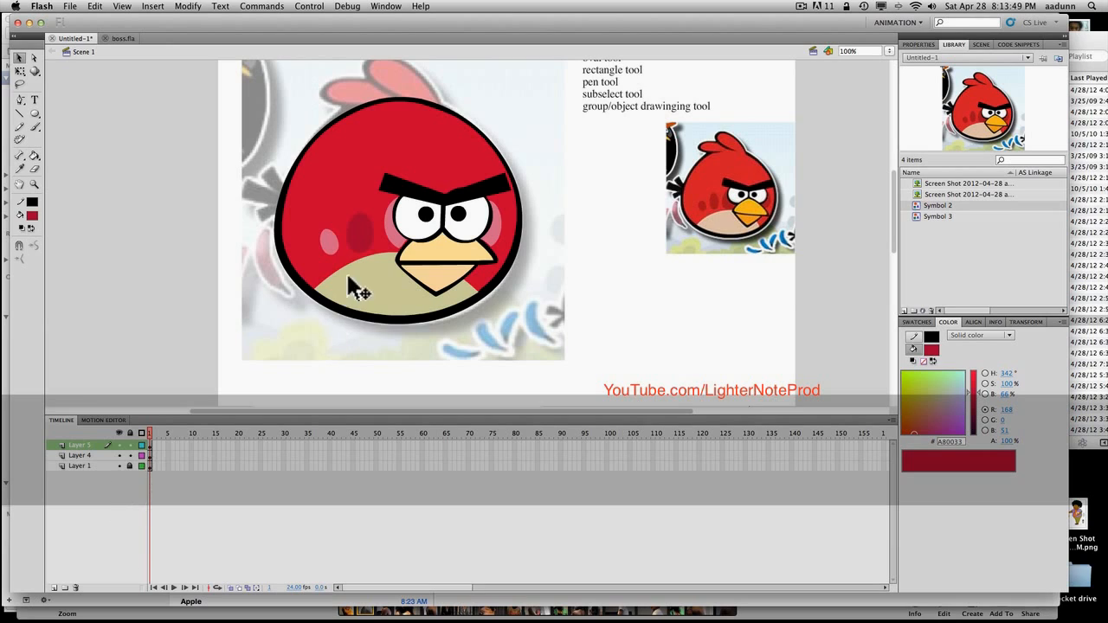
pyautogui.press('k')
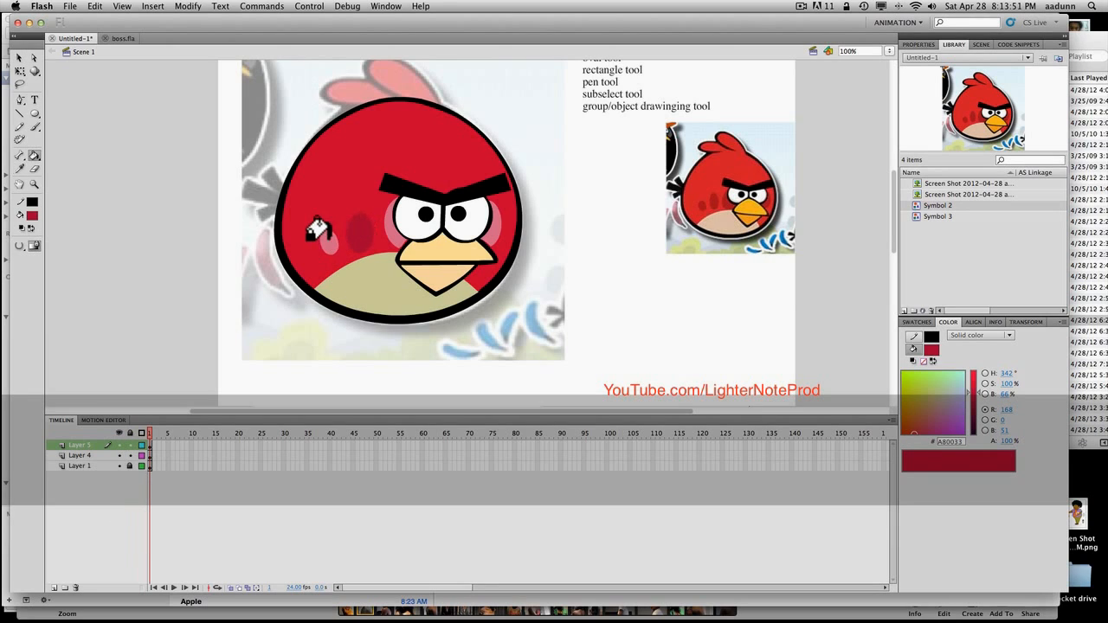
pyautogui.click(322, 235)
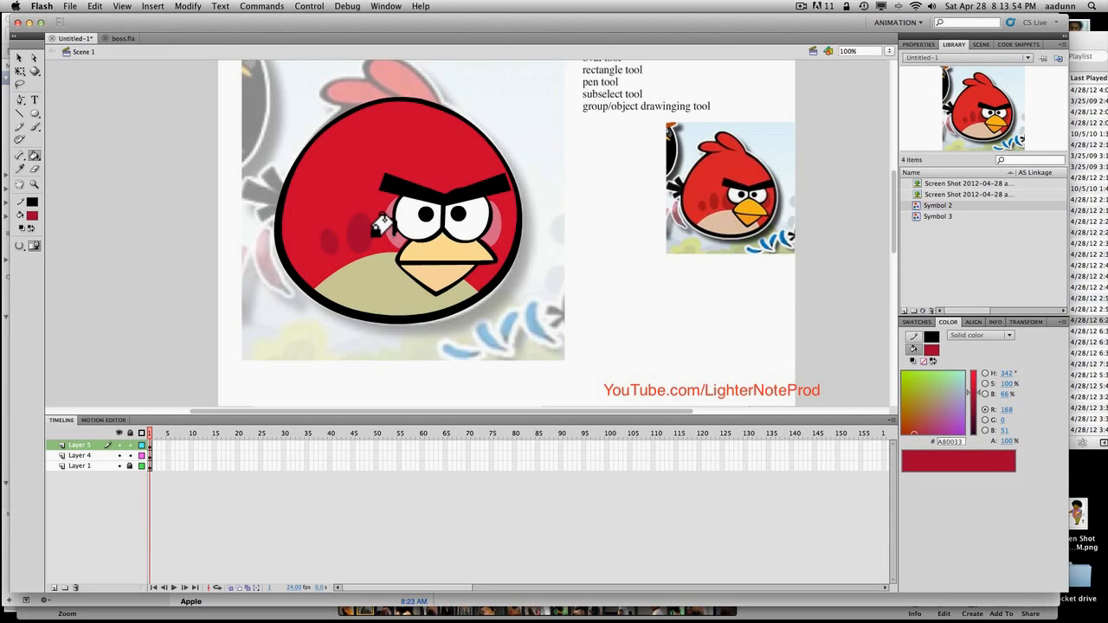
# Step: Fill the patches around both eyes with the dark red #A80033
pyautogui.press('v')
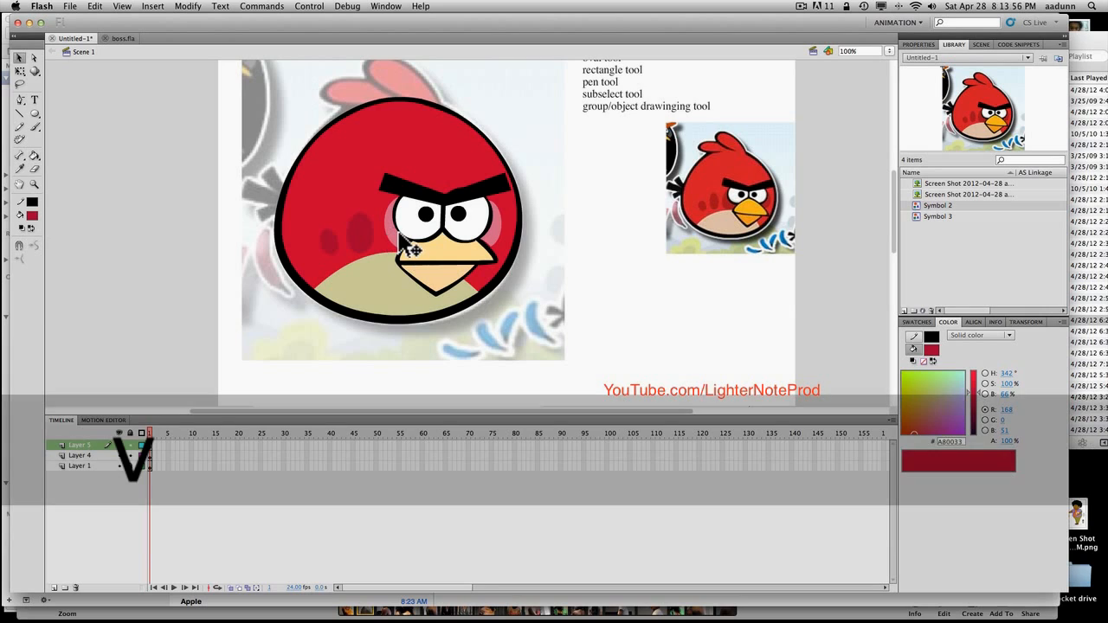
pyautogui.doubleClick(398, 234)
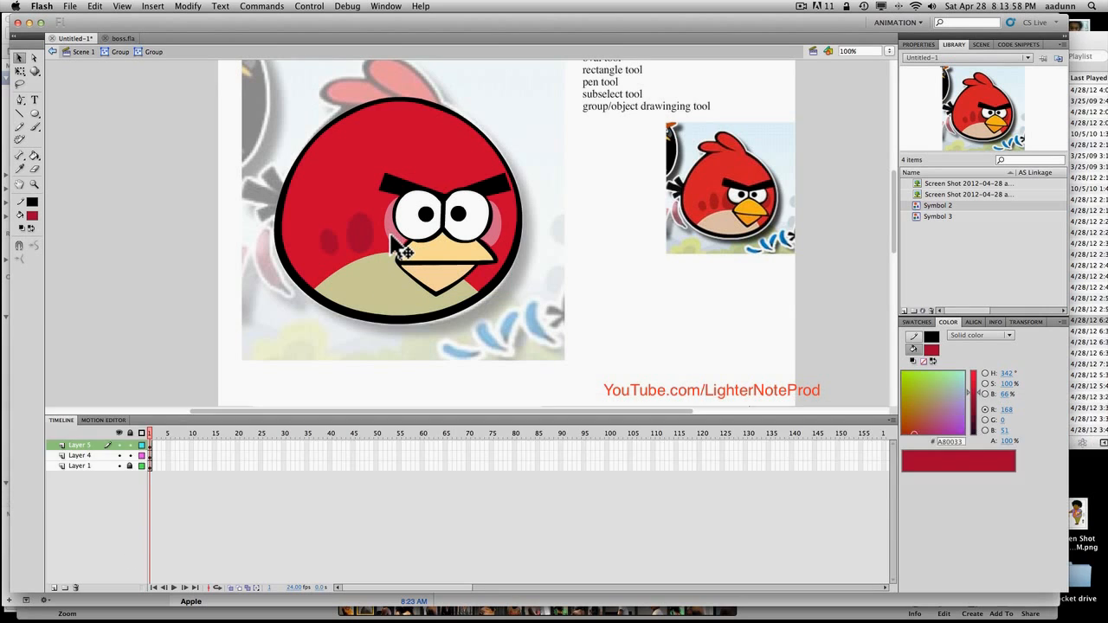
pyautogui.press('k')
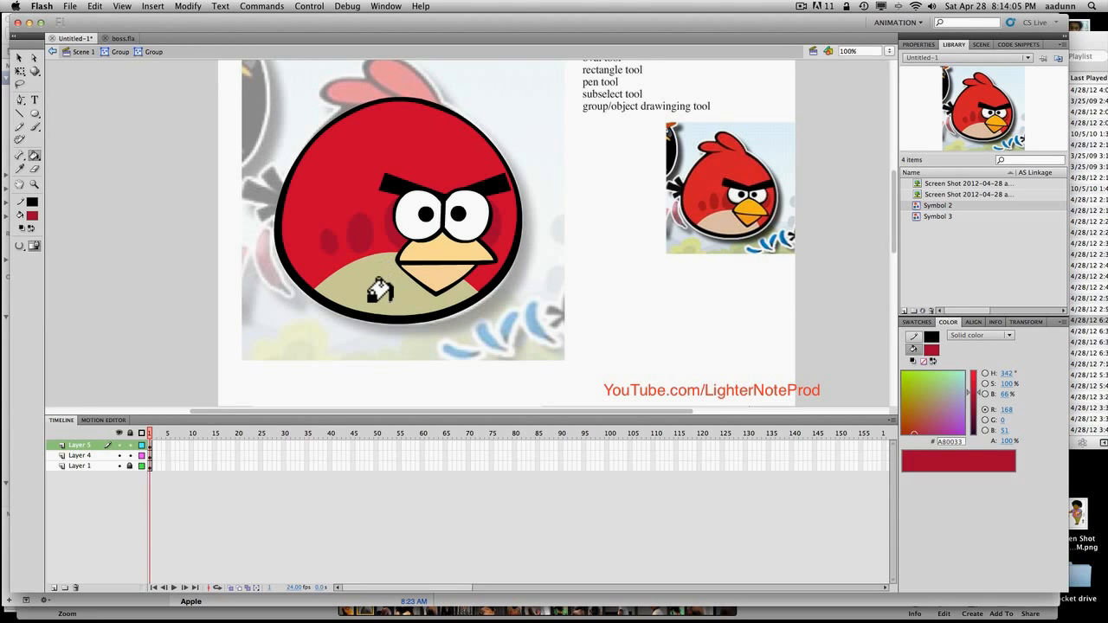
# Step: Set the upper beak's fill to yellow-orange #FFCC00 after trying orange #FF9900
pyautogui.press('v')
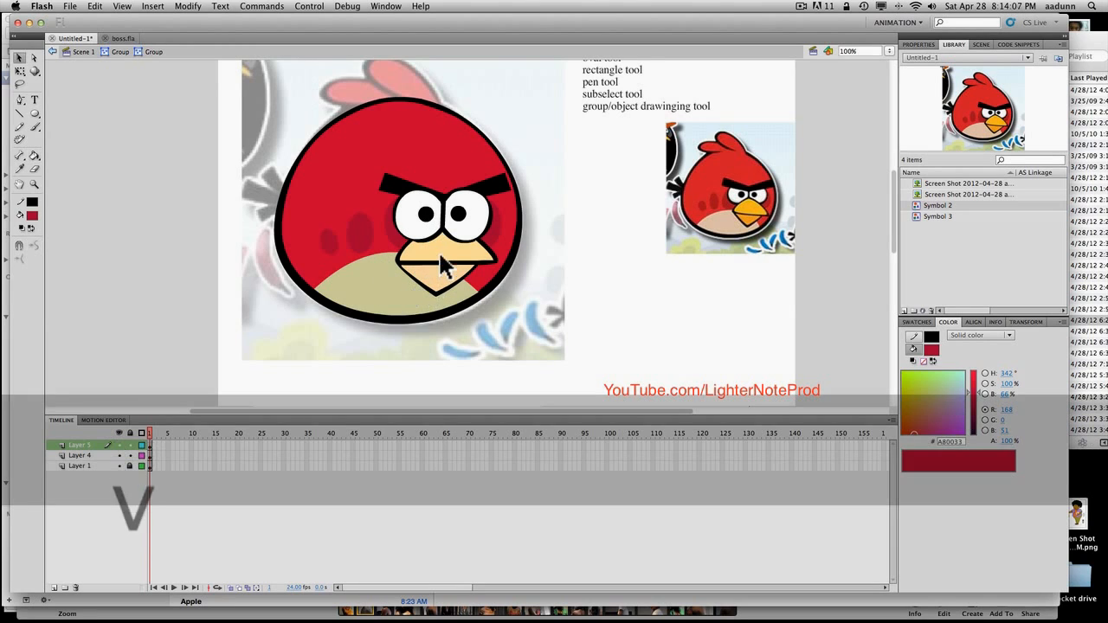
pyautogui.click(437, 247)
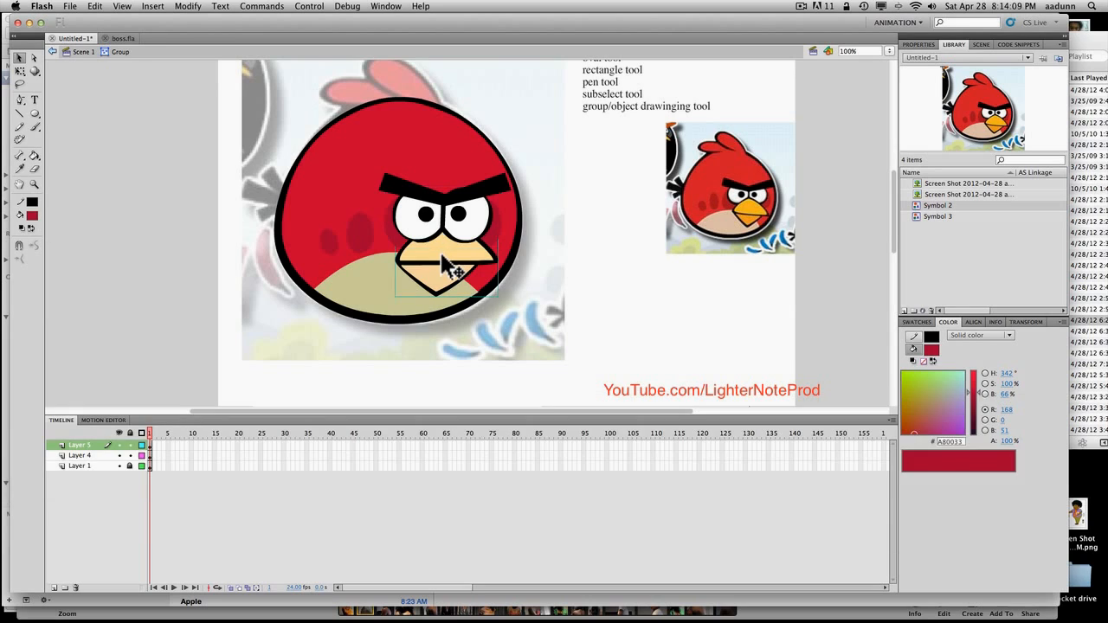
pyautogui.doubleClick(443, 262)
pyautogui.click(443, 262)
pyautogui.click(32, 215)
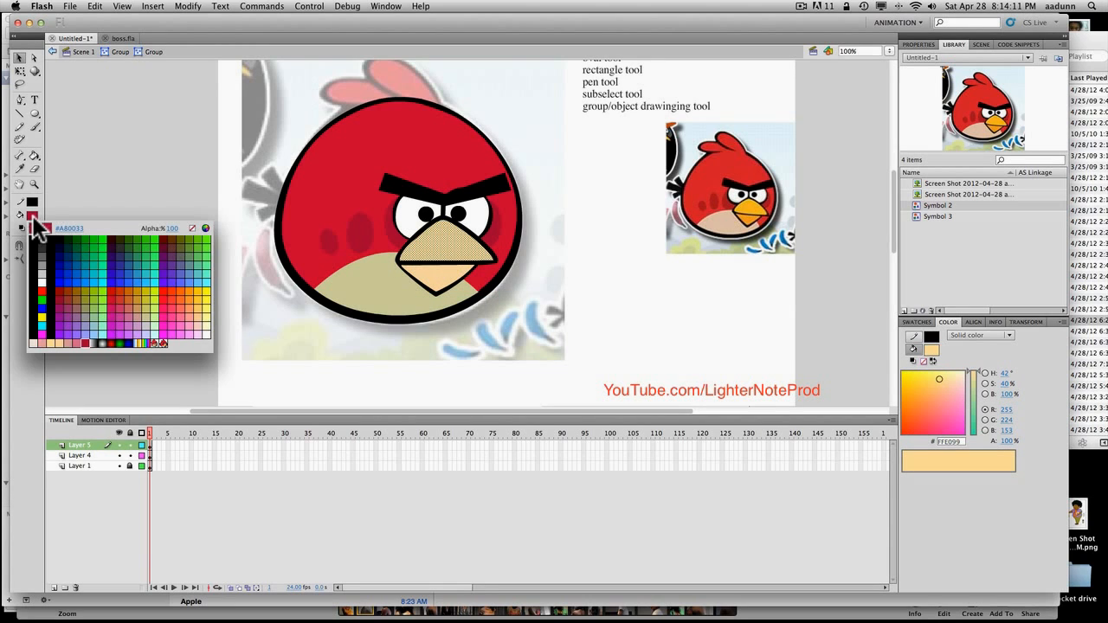
pyautogui.click(193, 290)
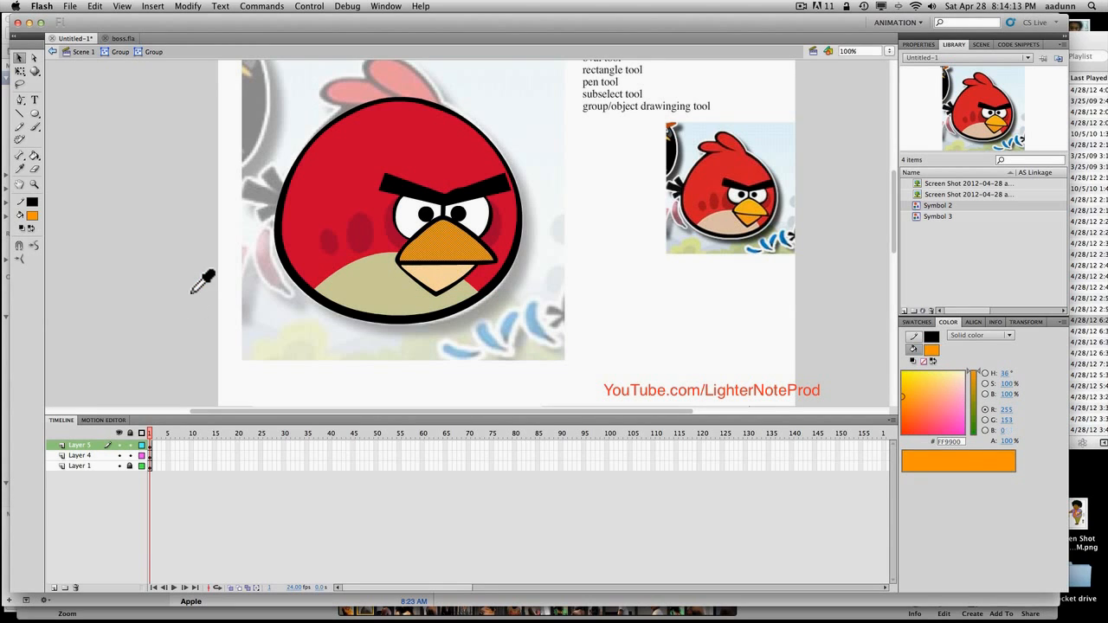
pyautogui.click(32, 215)
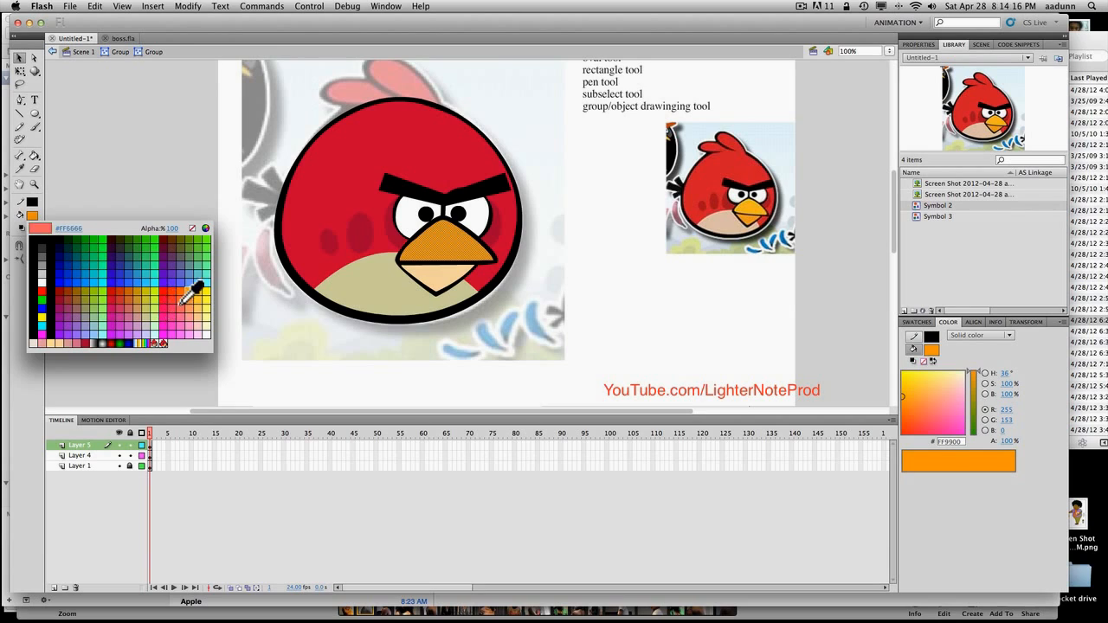
pyautogui.click(198, 280)
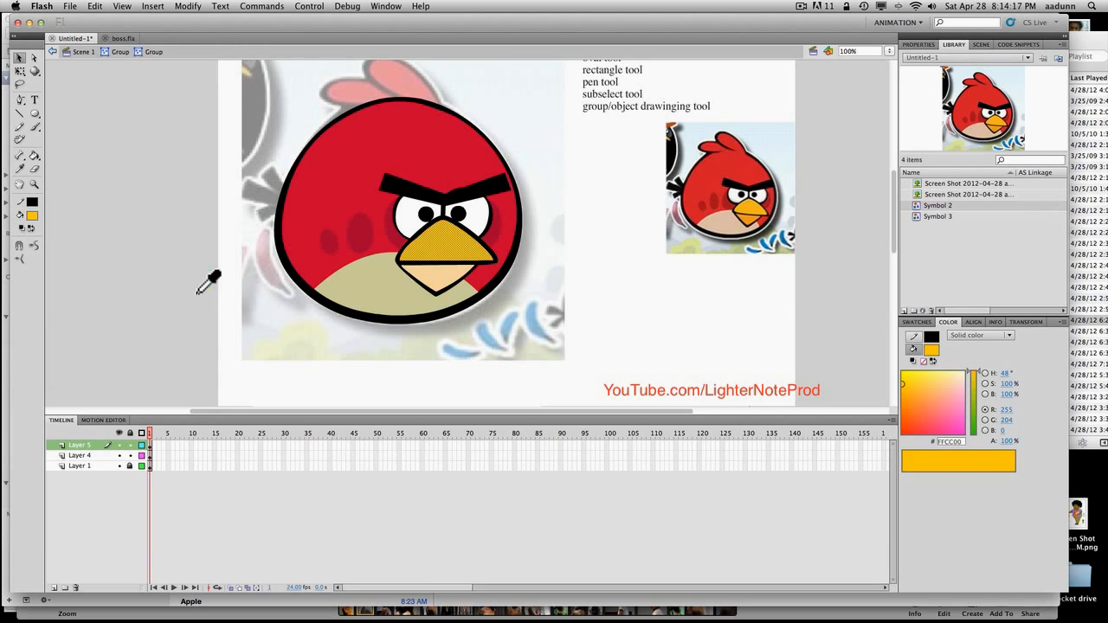
pyautogui.click(470, 291)
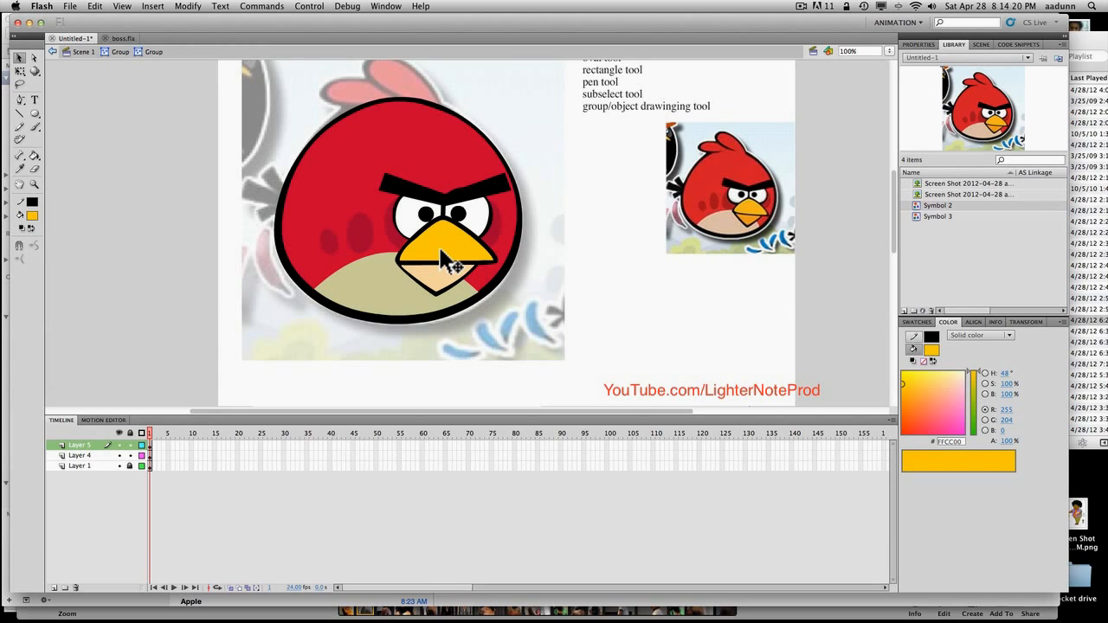
pyautogui.click(438, 244)
pyautogui.press('i')
pyautogui.click(443, 261)
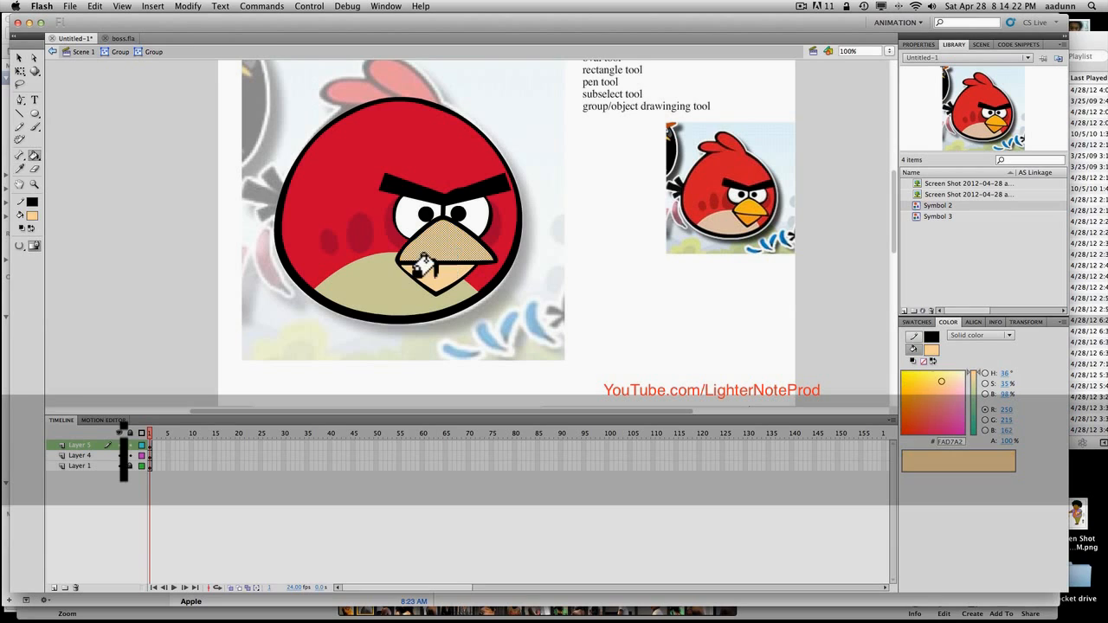
pyautogui.press('super+z')
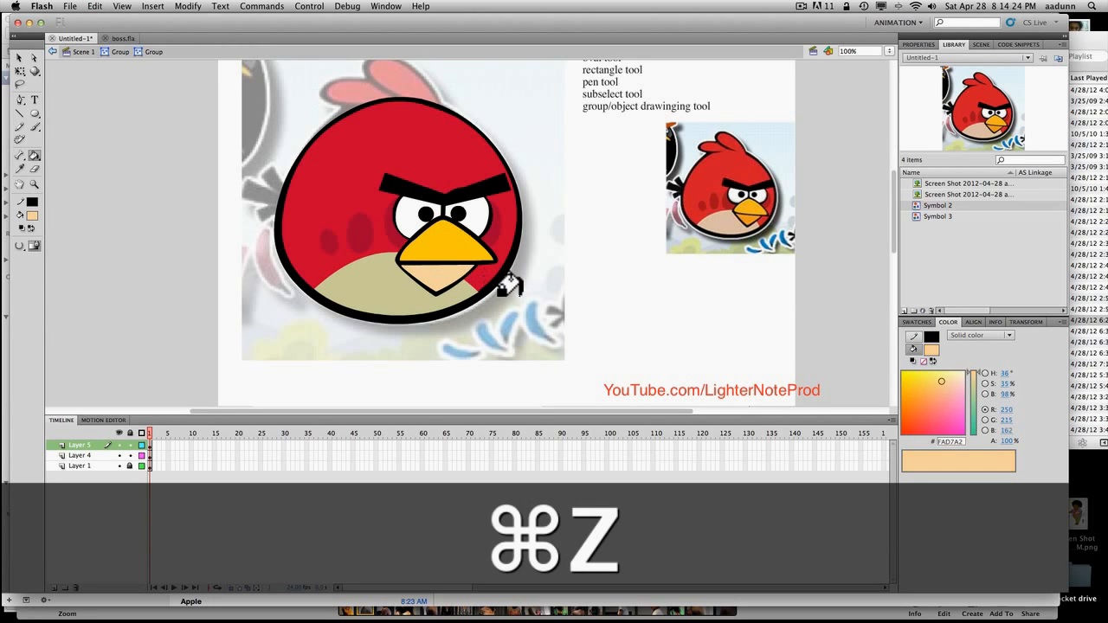
# Step: Fill the lower beak with the #FFCC00 sampled from the upper beak
pyautogui.press('v')
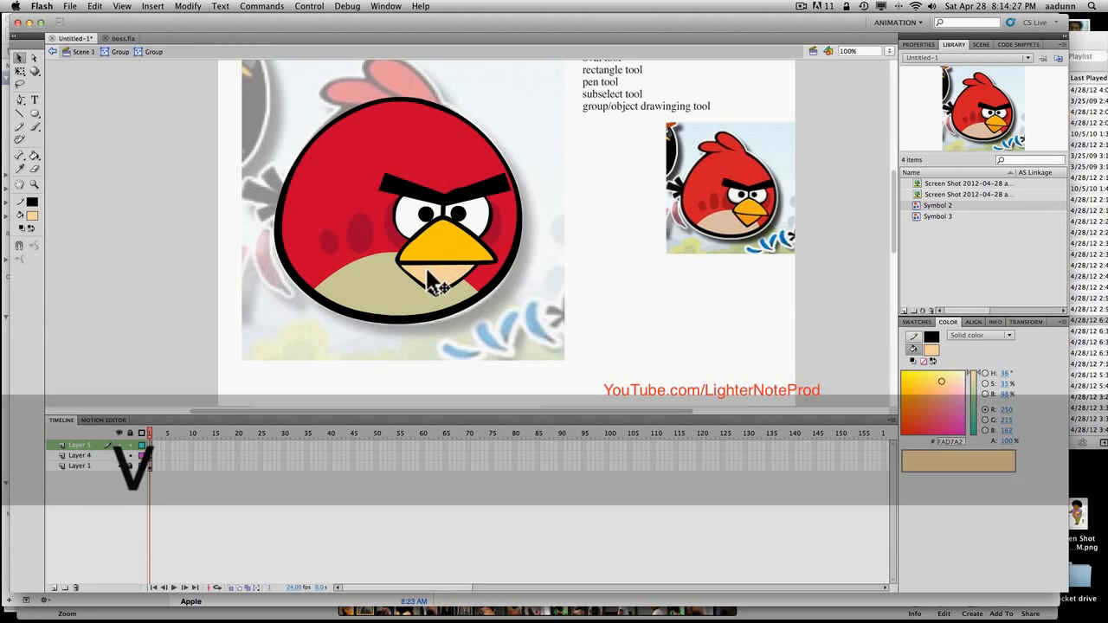
pyautogui.click(438, 275)
pyautogui.press('i')
pyautogui.click(425, 245)
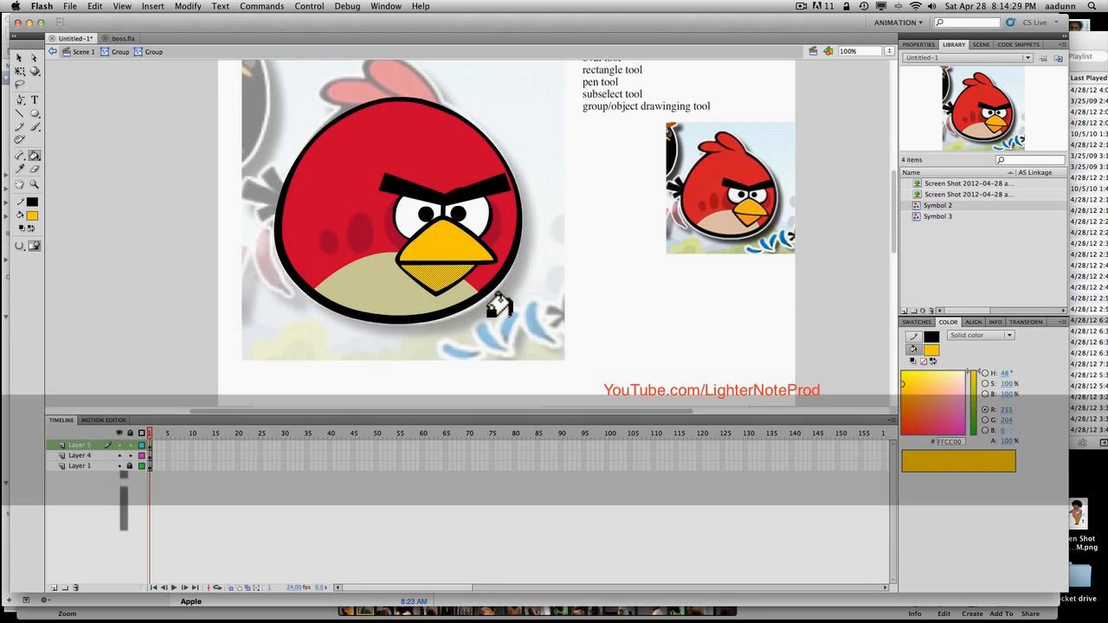
pyautogui.press('v')
pyautogui.click(511, 331)
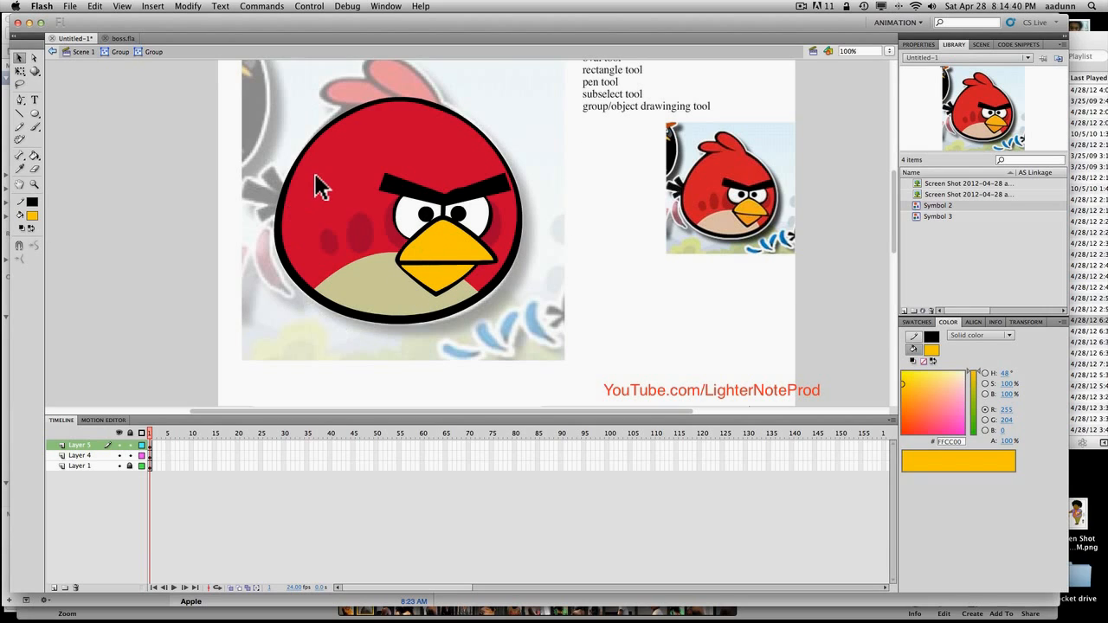
# Step: Within the face group, nudge the beak slightly downward and bring it forward in front of the eyes
pyautogui.scroll(1, 528, 143)
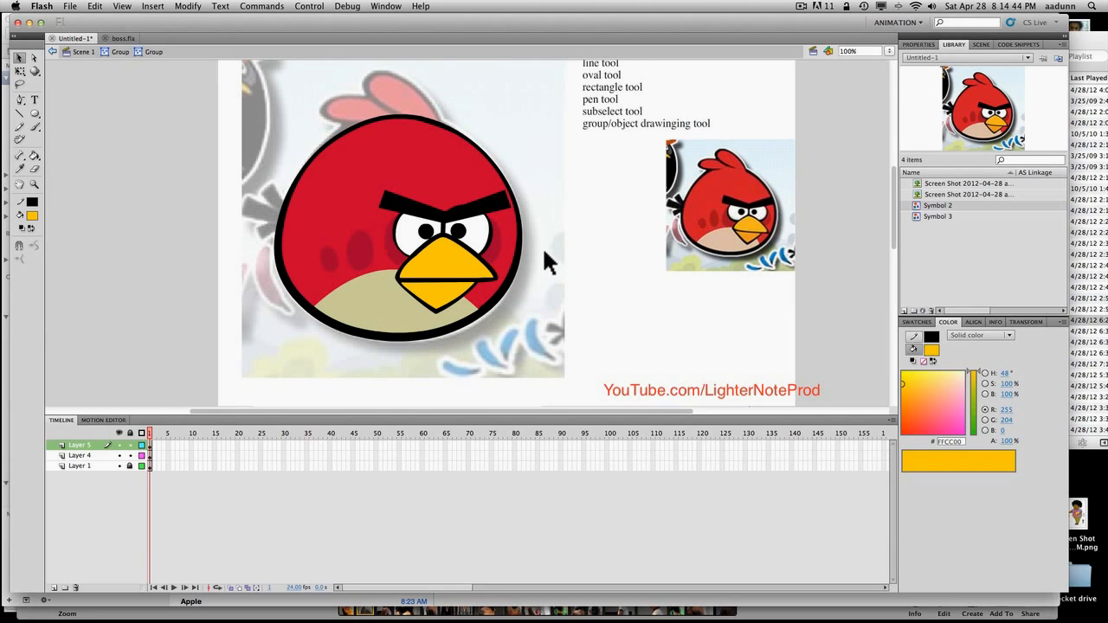
pyautogui.click(119, 52)
pyautogui.moveTo(433, 285)
pyautogui.mouseDown()
pyautogui.moveTo(366, 302)
pyautogui.moveTo(458, 290)
pyautogui.moveTo(436, 297)
pyautogui.moveTo(414, 268)
pyautogui.moveTo(372, 287)
pyautogui.moveTo(440, 289)
pyautogui.mouseUp()
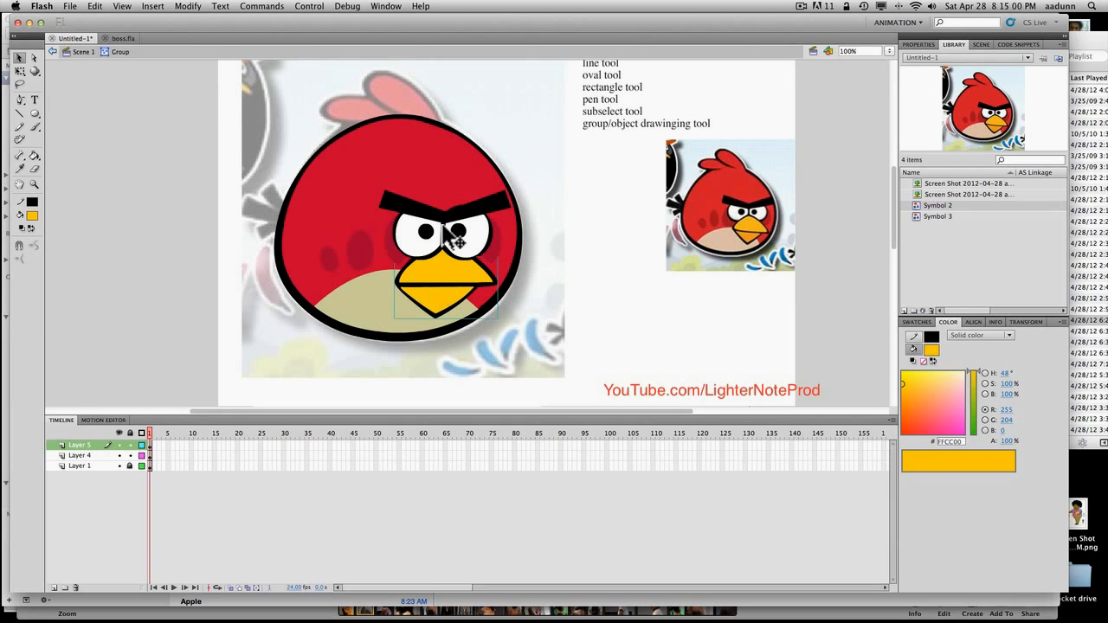
pyautogui.click(95, 55)
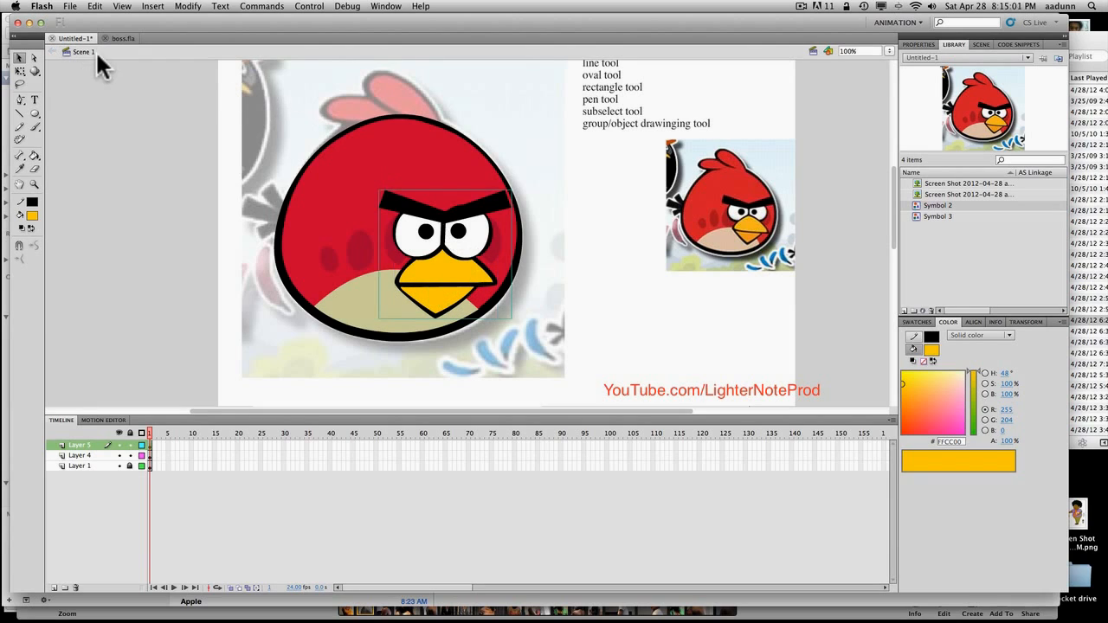
pyautogui.doubleClick(451, 294)
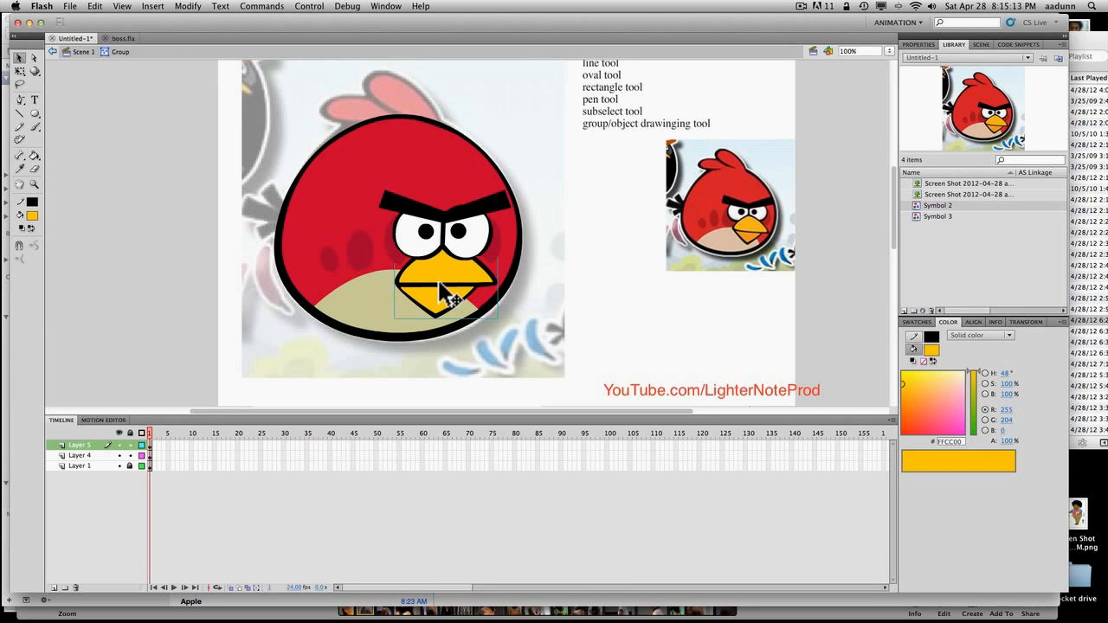
pyautogui.press('super+Up')
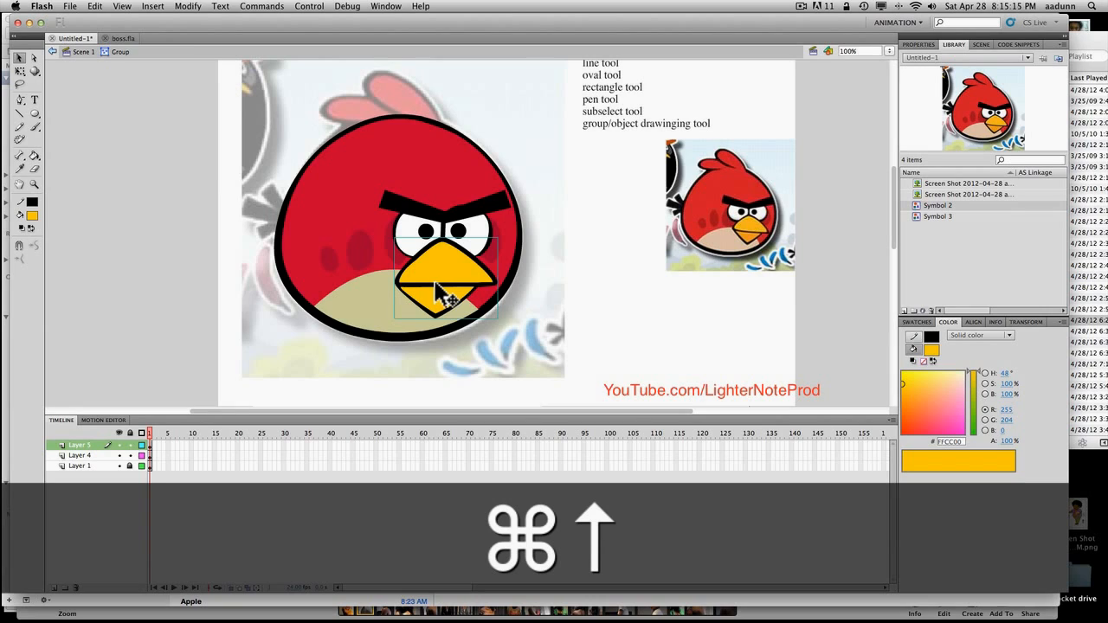
pyautogui.moveTo(440, 282); pyautogui.dragTo(442, 283)
pyautogui.click(548, 270)
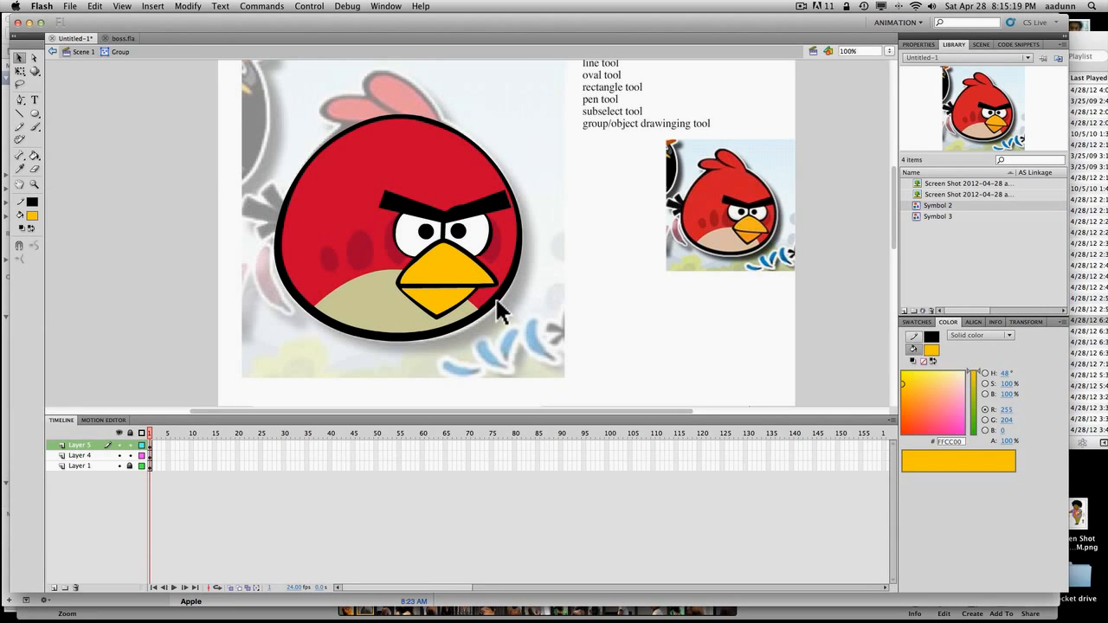
# Step: Enter the nested pupils group, shift the left eye's pupil slightly toward the centre of the face, and select the right eye's pupil
pyautogui.click(493, 256)
pyautogui.doubleClick(431, 239)
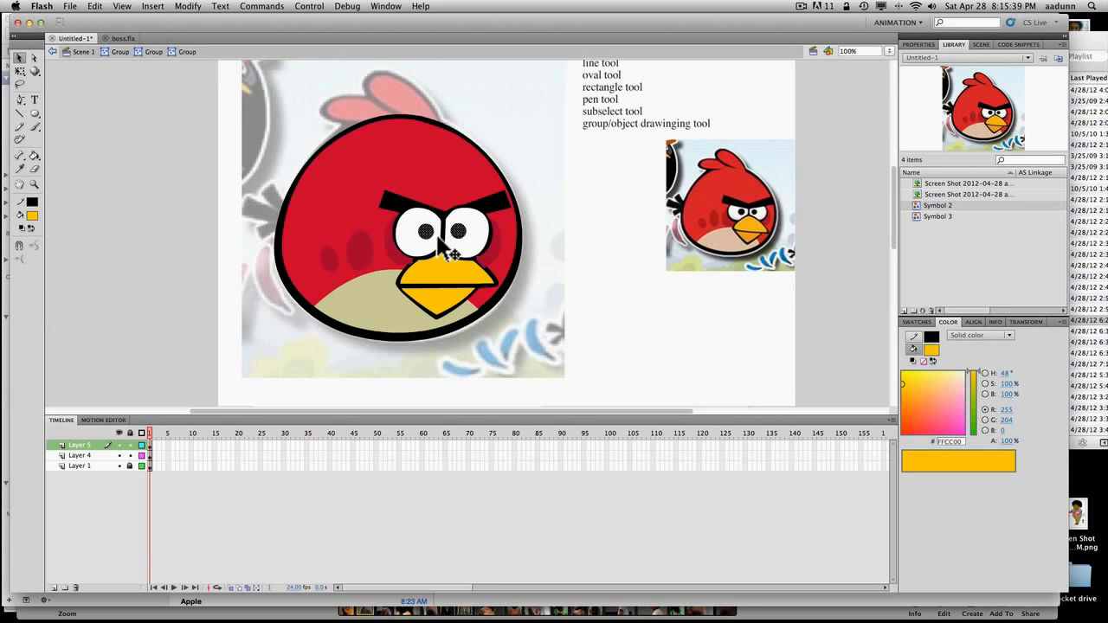
pyautogui.doubleClick(431, 244)
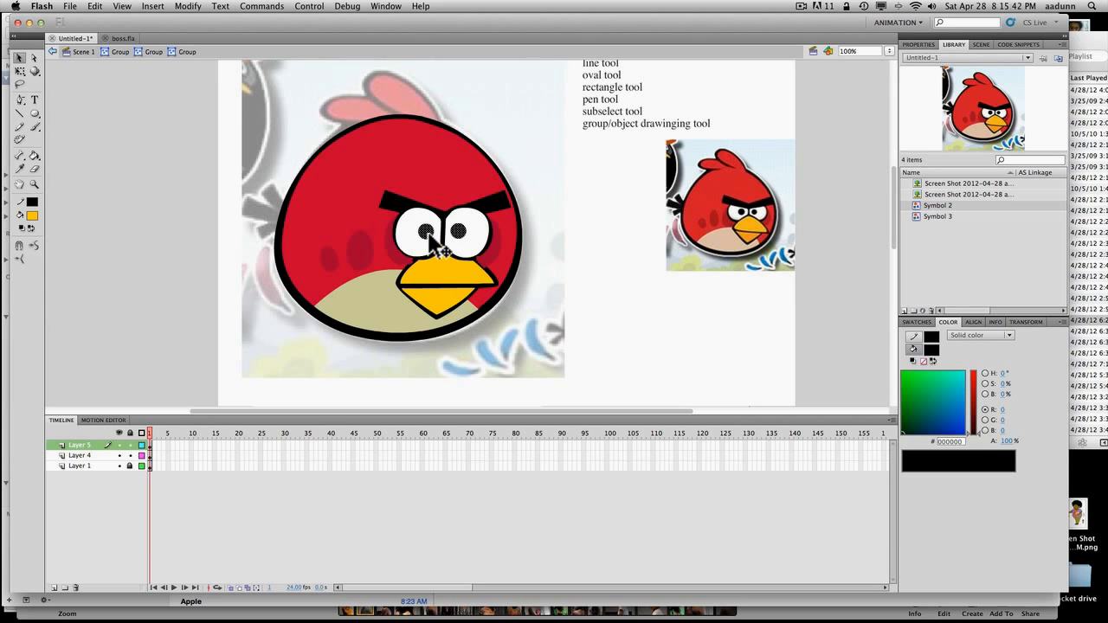
pyautogui.click(415, 243)
pyautogui.moveTo(424, 235); pyautogui.dragTo(431, 235)
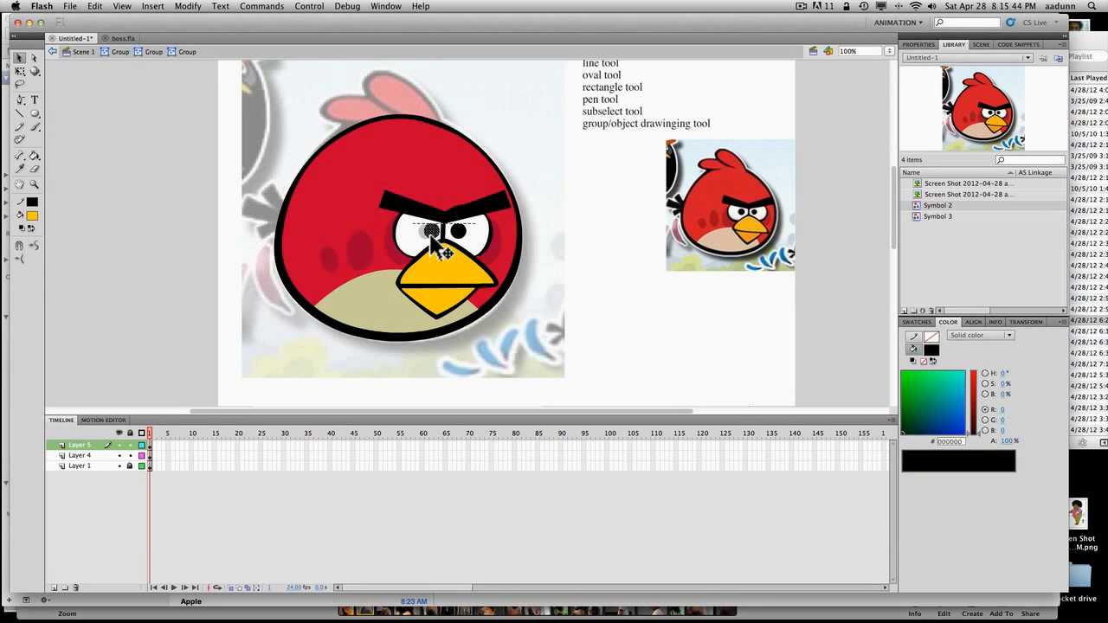
pyautogui.click(455, 234)
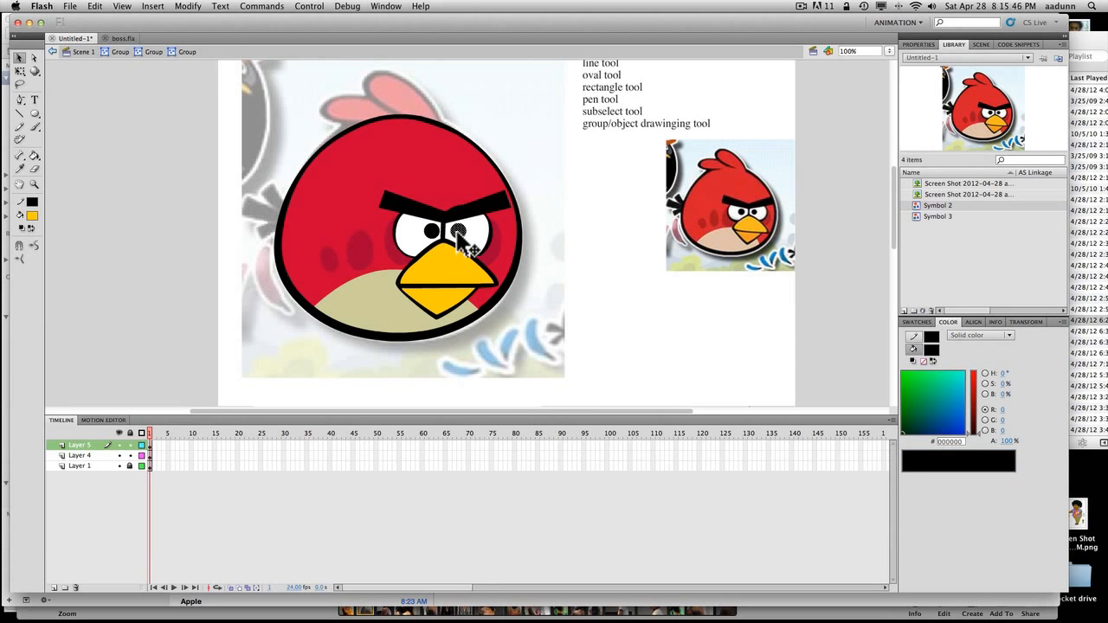